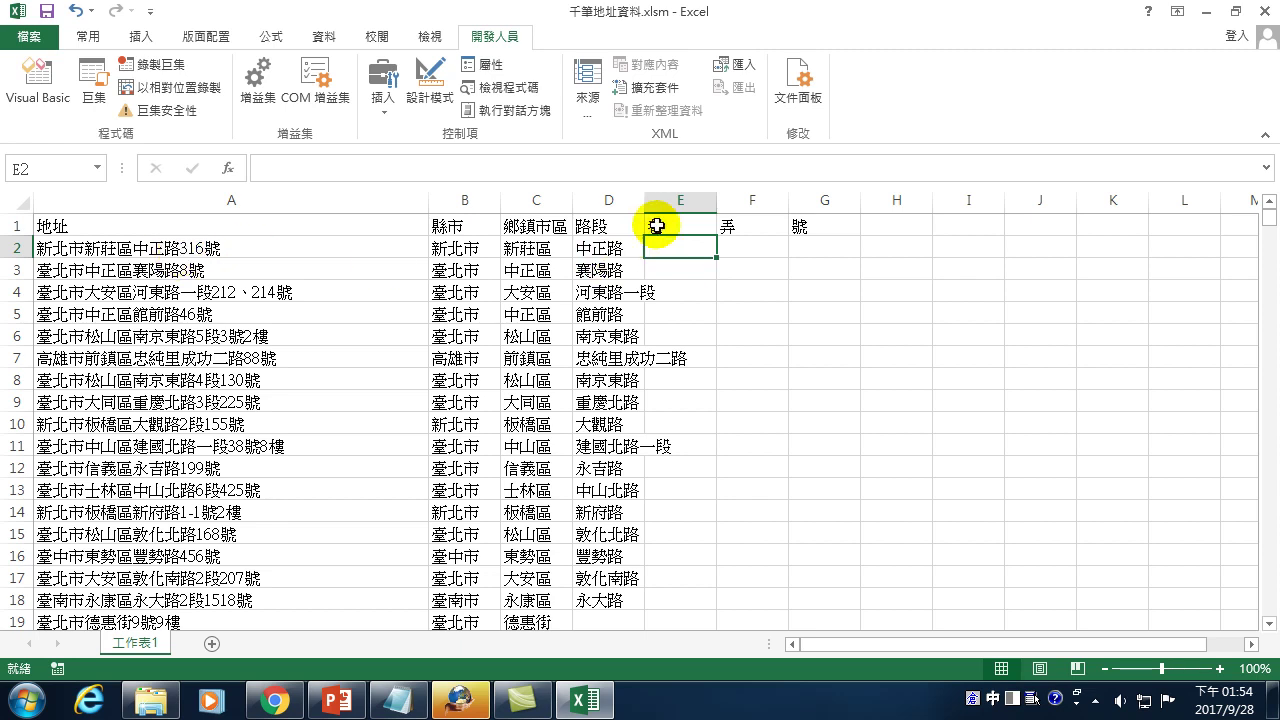
Check the first empty cells under the 弄, 號 and 巷 columns.
{"action": "left_click", "coordinate": [749, 250]}
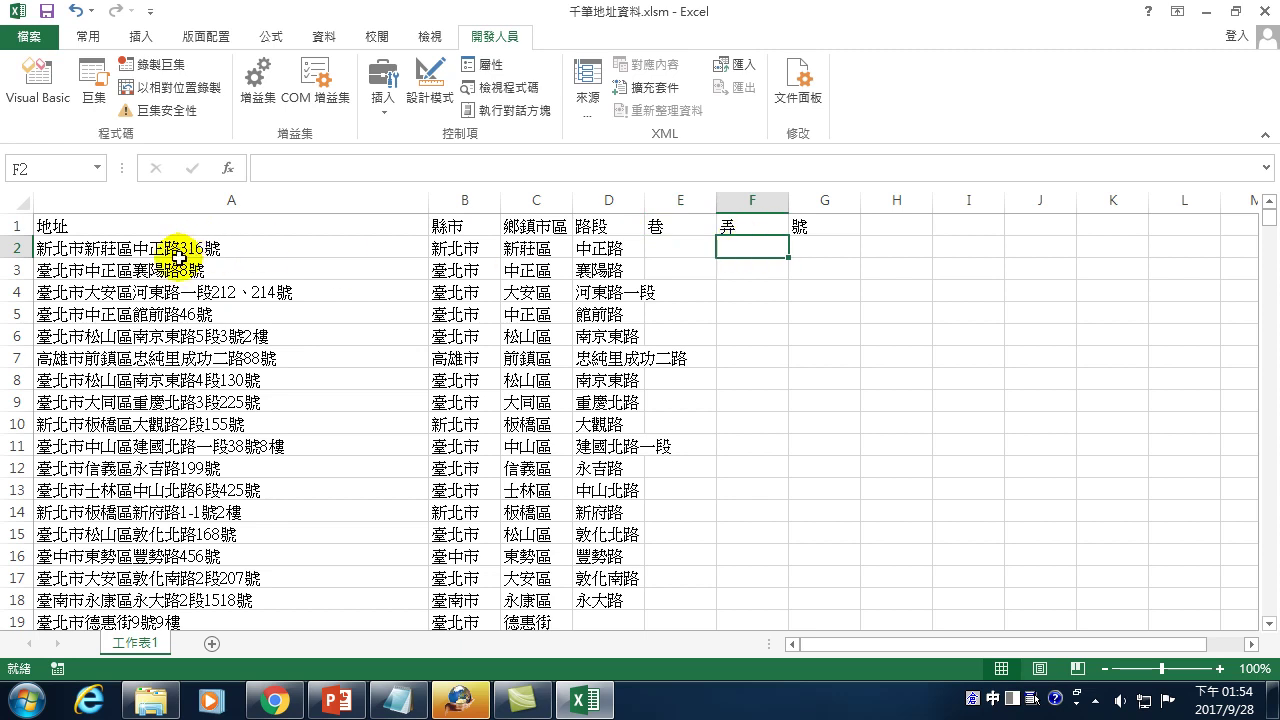
{"action": "left_click", "coordinate": [821, 248]}
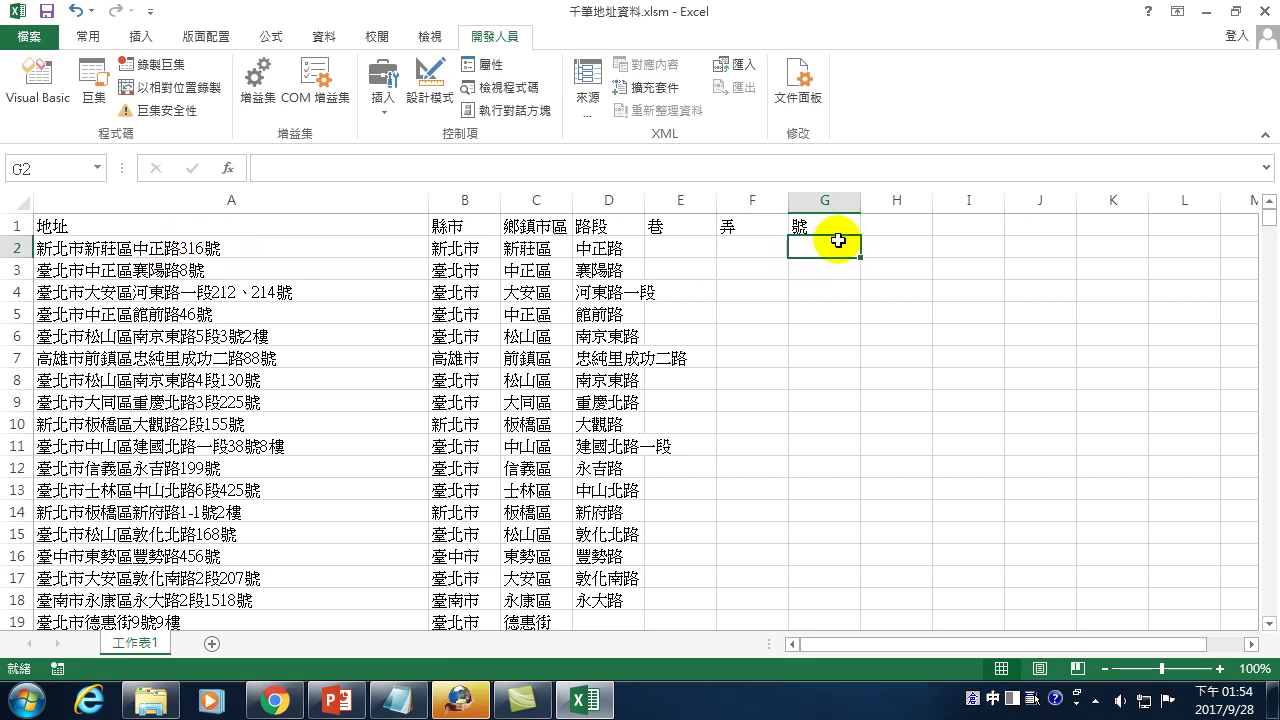
{"action": "left_click", "coordinate": [680, 246]}
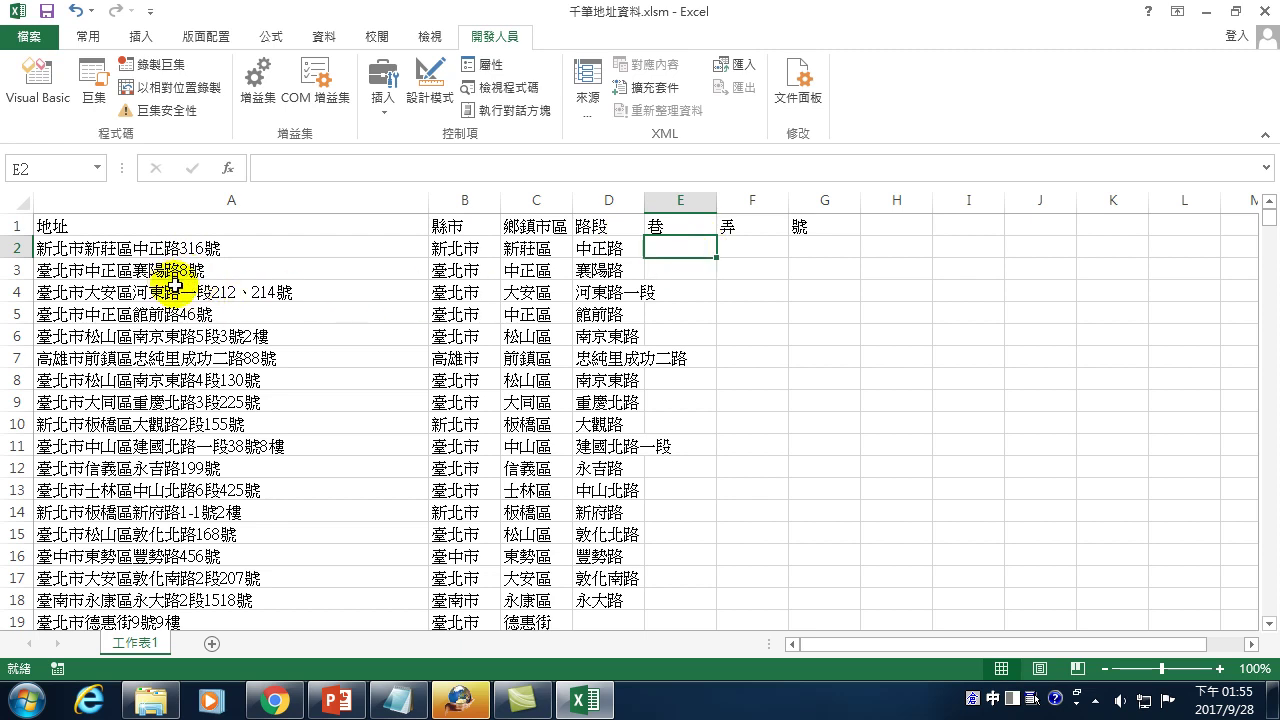
Review the addresses in rows 4 and 26 to see their section numbers.
{"action": "left_click", "coordinate": [175, 287]}
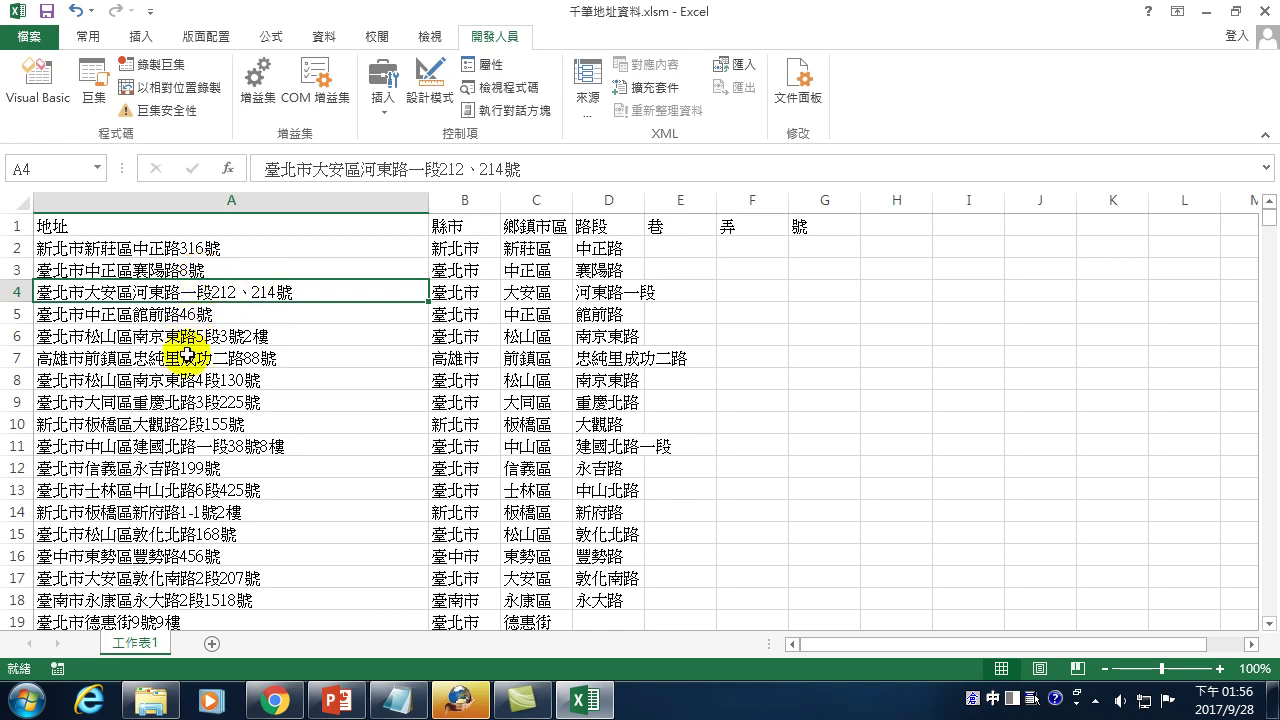
{"action": "scroll", "coordinate": [195, 484], "scroll_direction": "down", "scroll_amount": 1}
{"action": "scroll", "coordinate": [195, 480], "scroll_direction": "down", "scroll_amount": 1}
{"action": "scroll", "coordinate": [194, 470], "scroll_direction": "down", "scroll_amount": 2}
{"action": "scroll", "coordinate": [185, 455], "scroll_direction": "down", "scroll_amount": 1}
{"action": "left_click", "coordinate": [175, 446]}
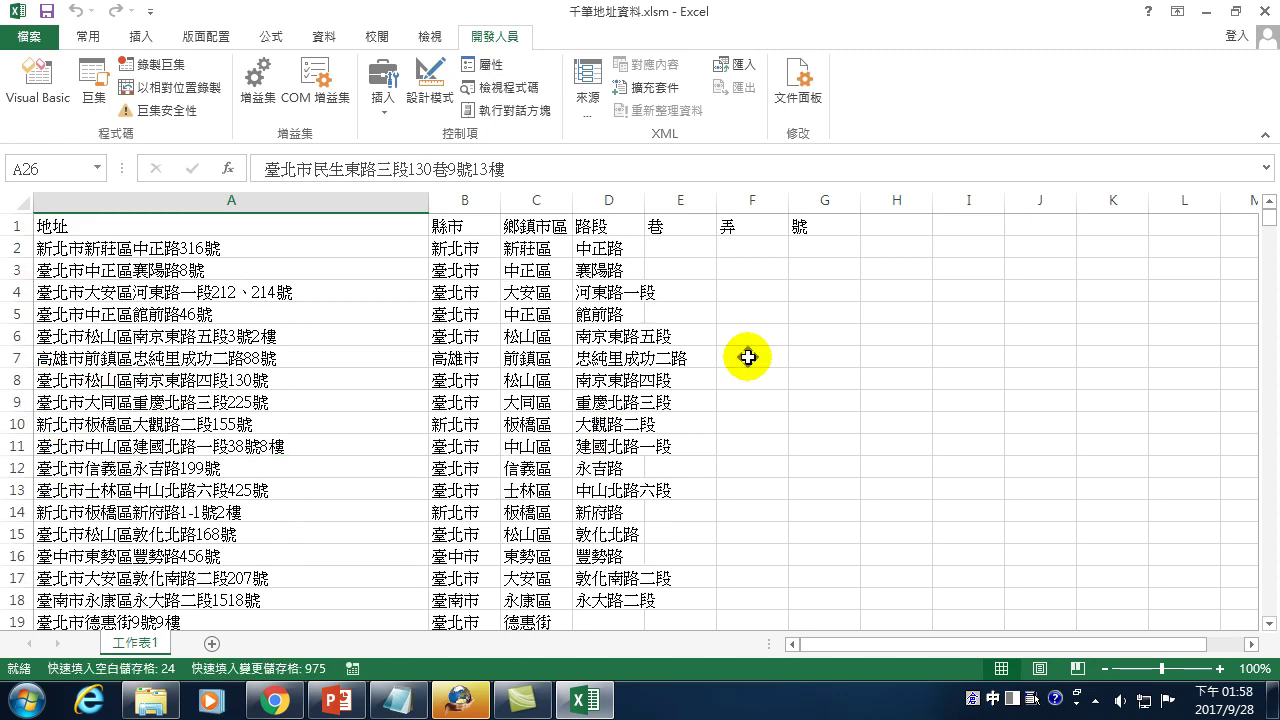
Insert a new column before 巷 with the header 地址1.
{"action": "left_click", "coordinate": [672, 248]}
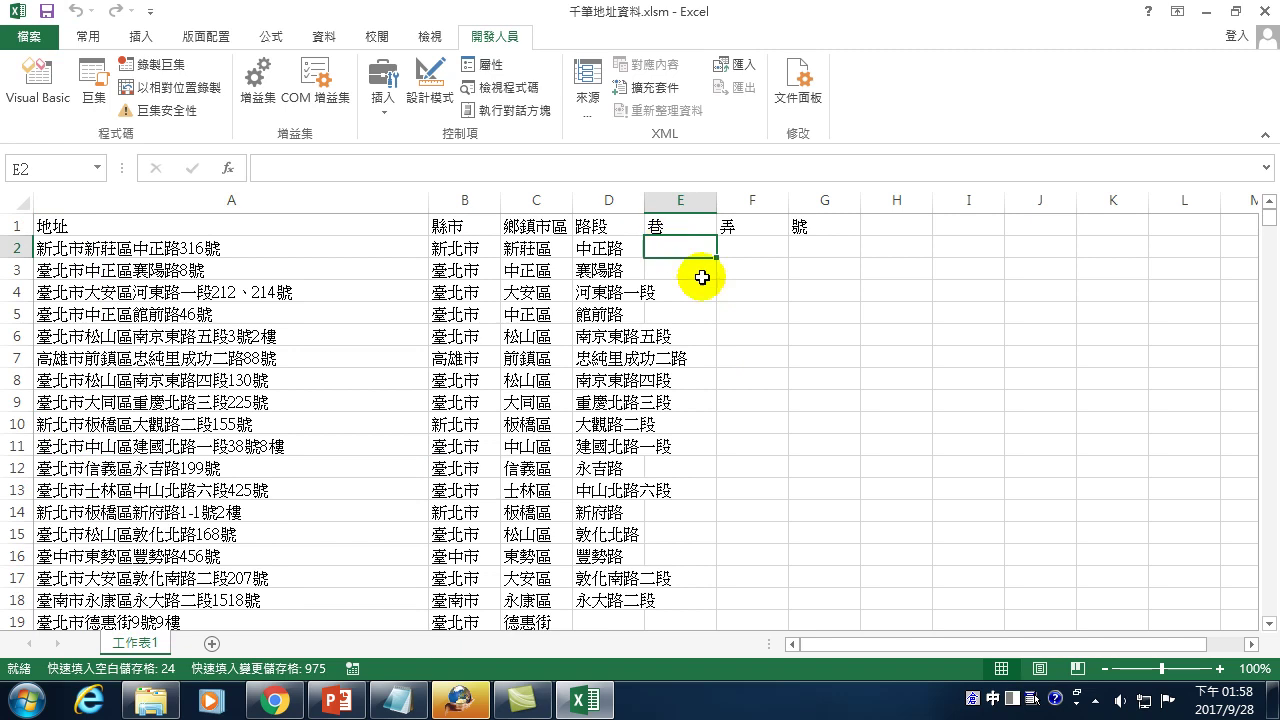
{"action": "right_click", "coordinate": [669, 197]}
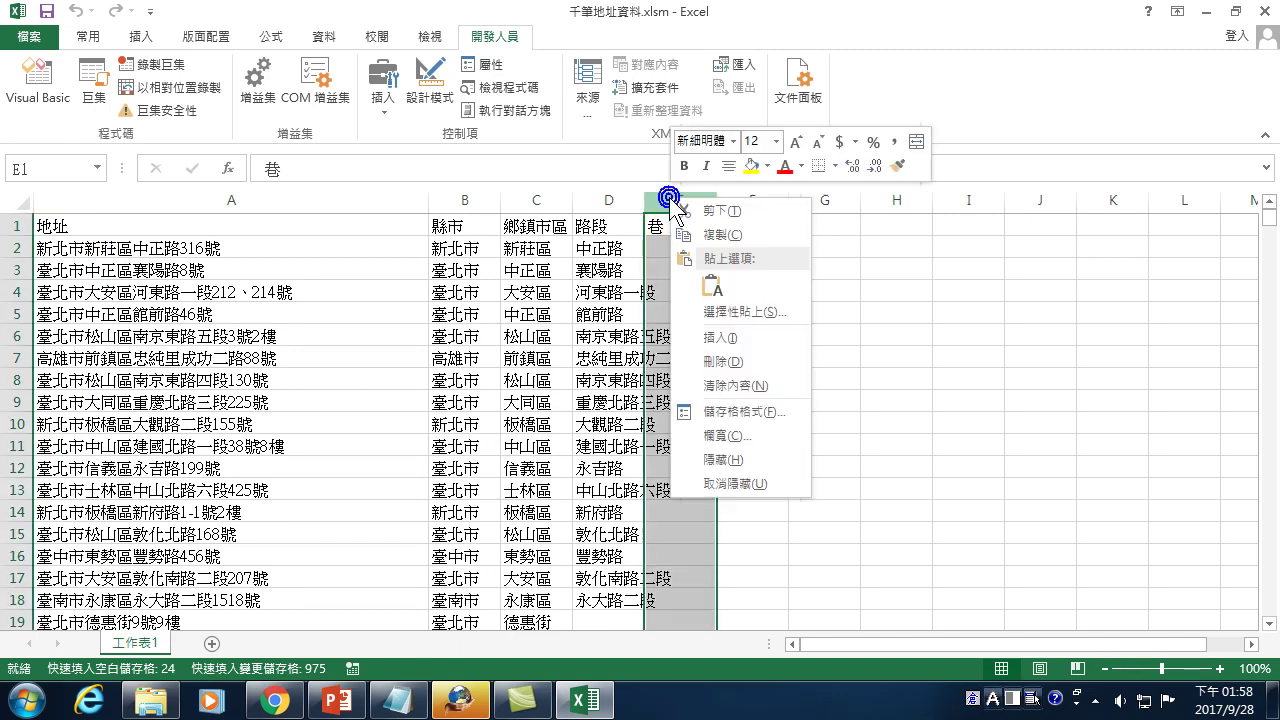
{"action": "left_click", "coordinate": [718, 337]}
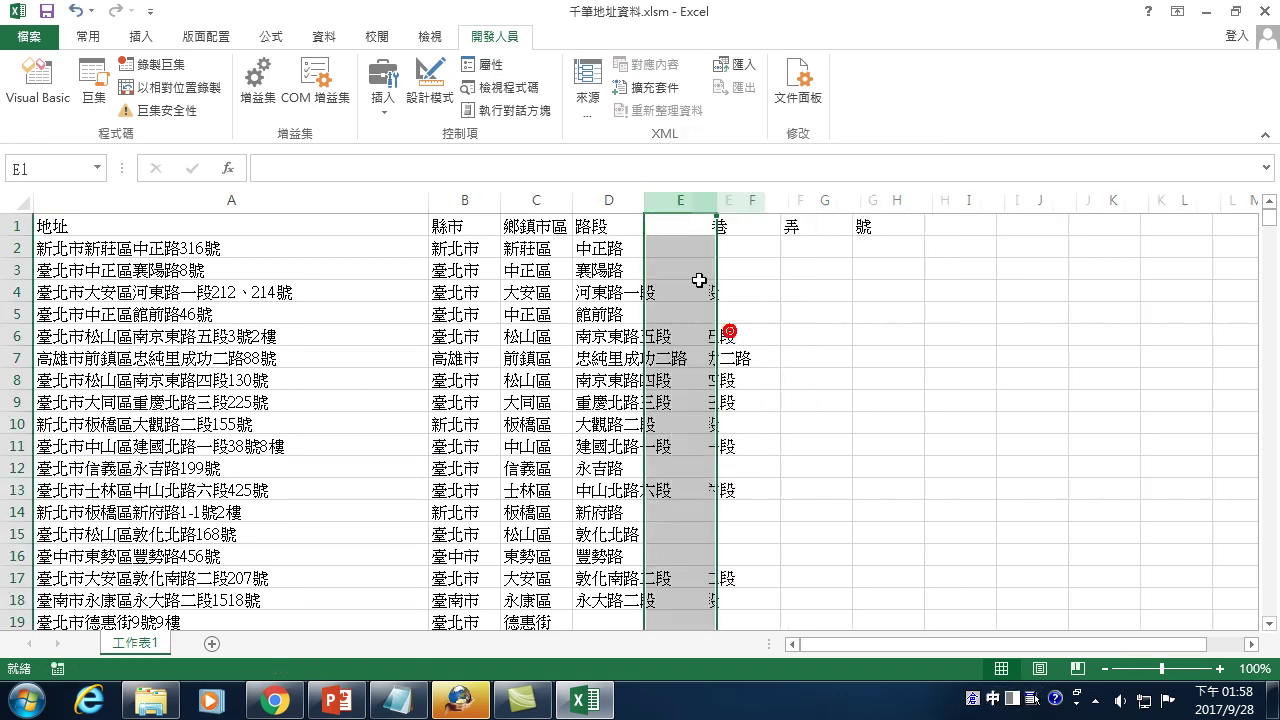
{"action": "left_click", "coordinate": [685, 228]}
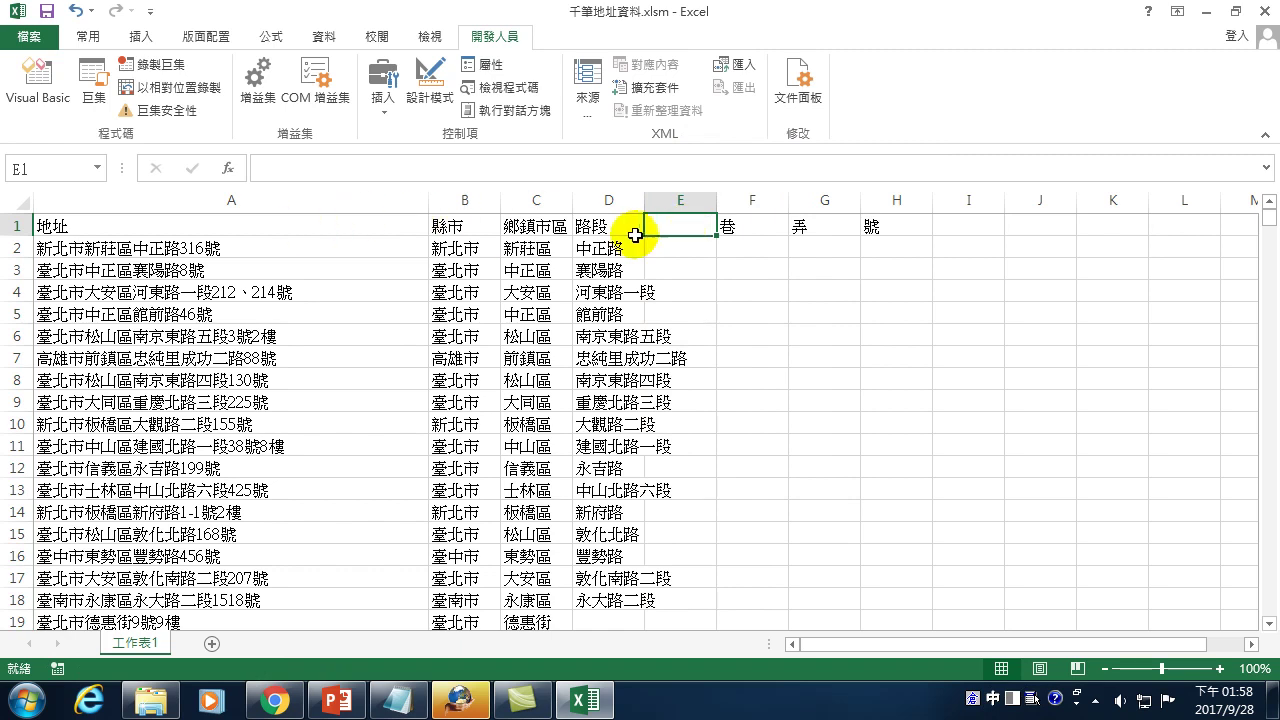
{"action": "type", "text": "地址1"}
{"action": "key", "text": "Return"}
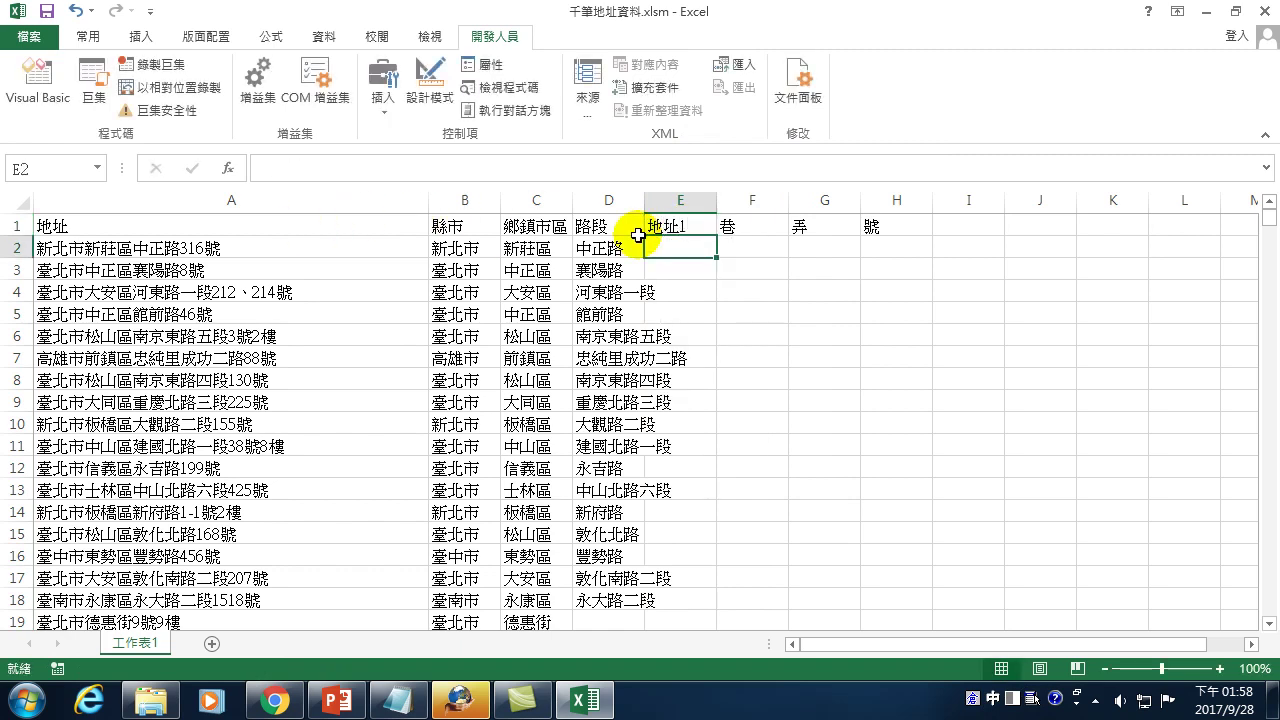
Widen the 路段 column so its text fits, then review the 地址1 cells.
{"action": "mouse_move", "coordinate": [645, 200]}
{"action": "left_mouse_down"}
{"action": "mouse_move", "coordinate": [887, 200]}
{"action": "mouse_move", "coordinate": [702, 200]}
{"action": "left_mouse_up"}
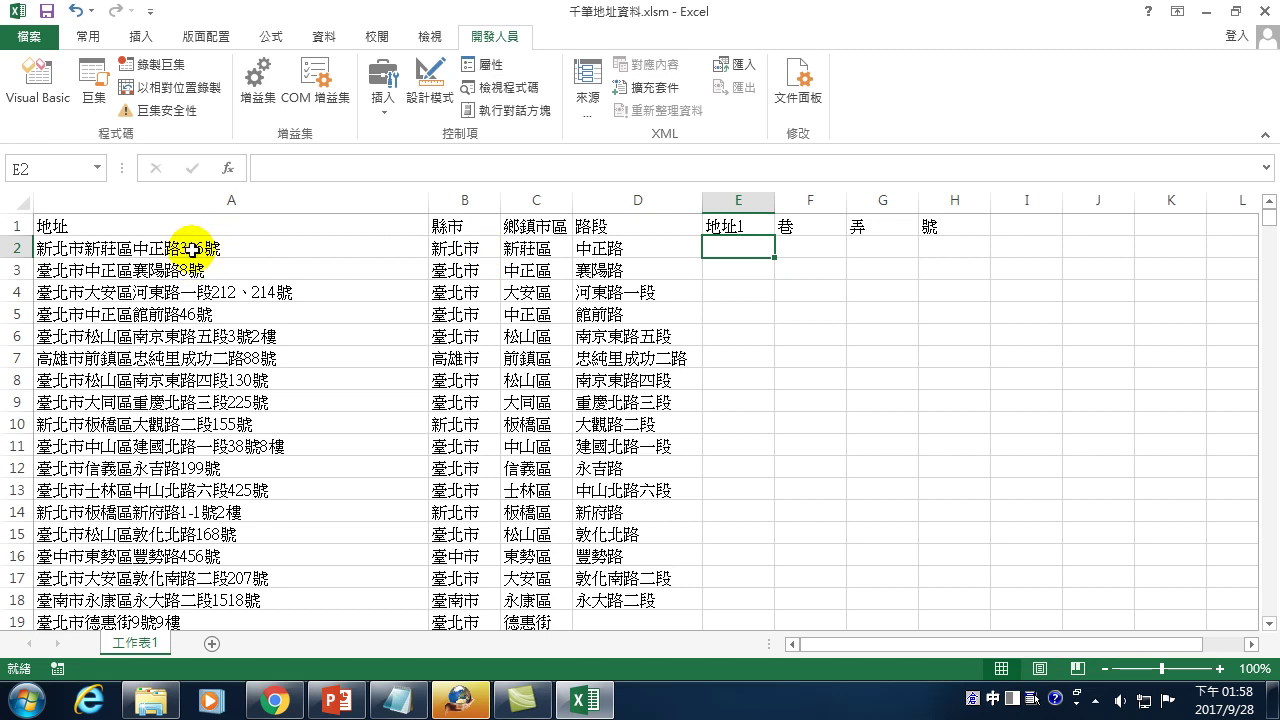
{"action": "left_click", "coordinate": [729, 269]}
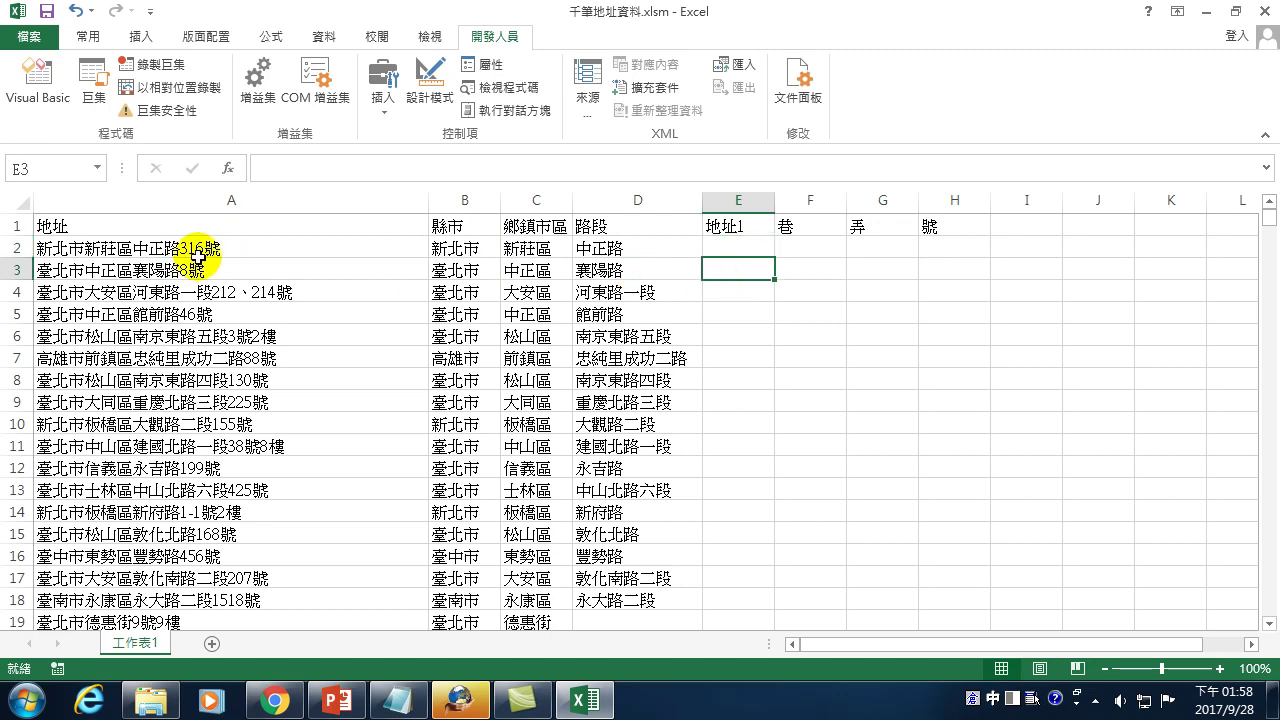
{"action": "left_click", "coordinate": [740, 292]}
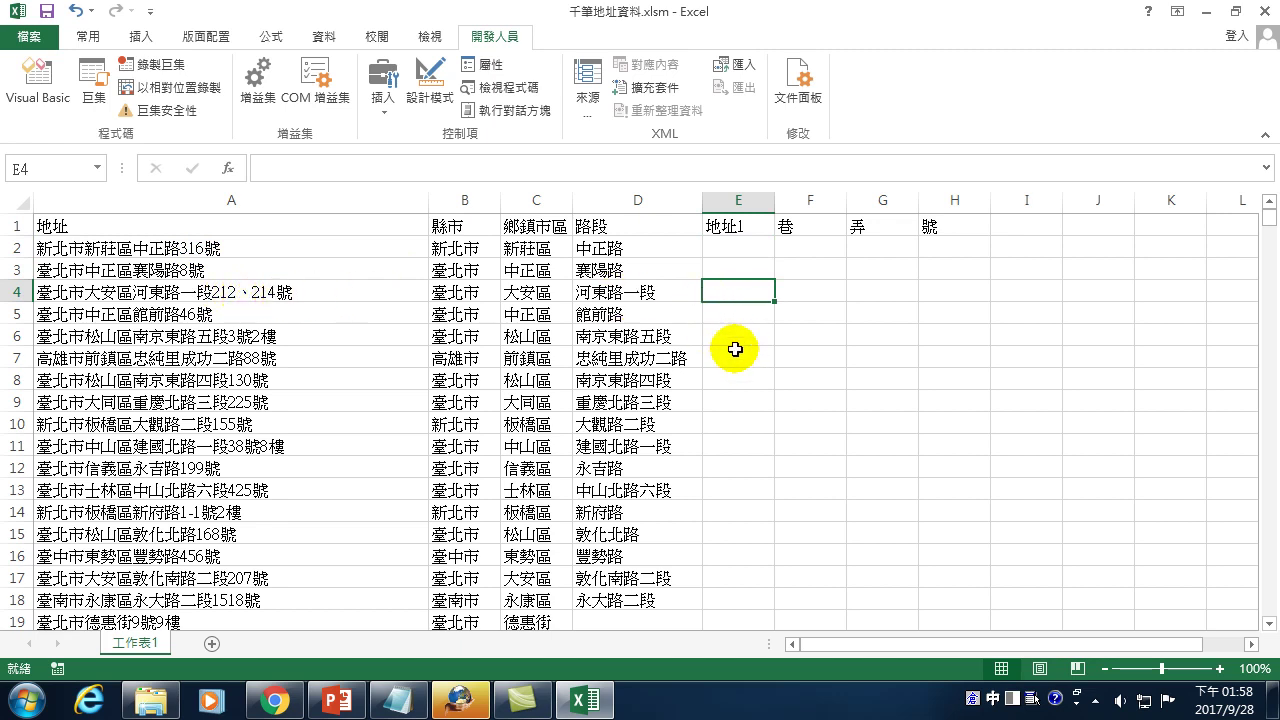
{"action": "left_click", "coordinate": [748, 249]}
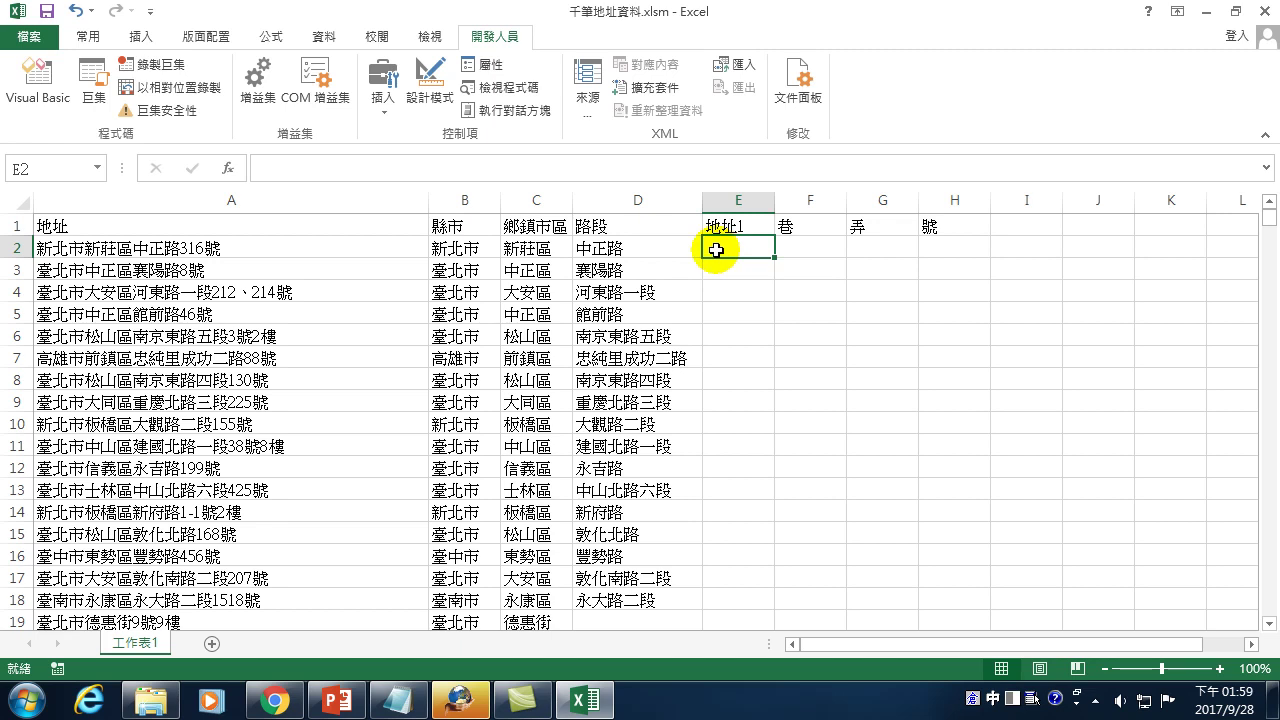
Launch a blank Notepad note and move it up over the sheet.
{"action": "left_click", "coordinate": [28, 700]}
{"action": "left_click", "coordinate": [75, 306]}
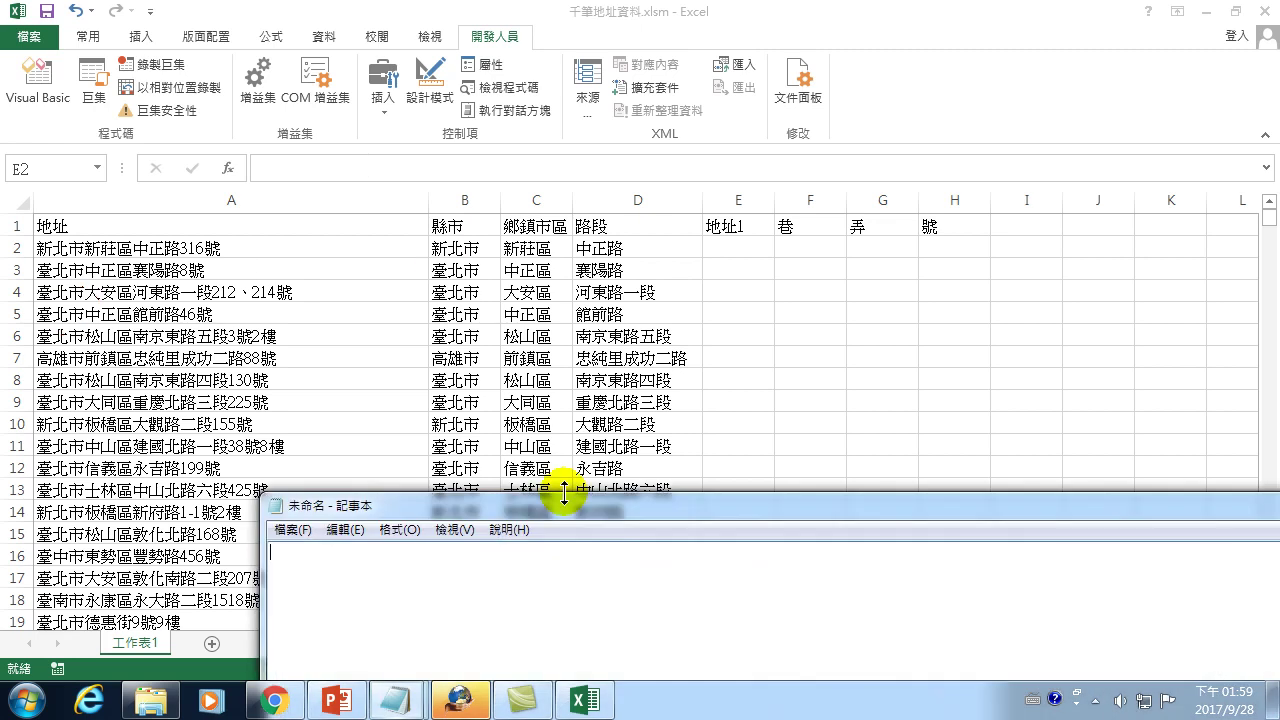
{"action": "left_click_drag", "start_coordinate": [677, 516], "coordinate": [651, 326]}
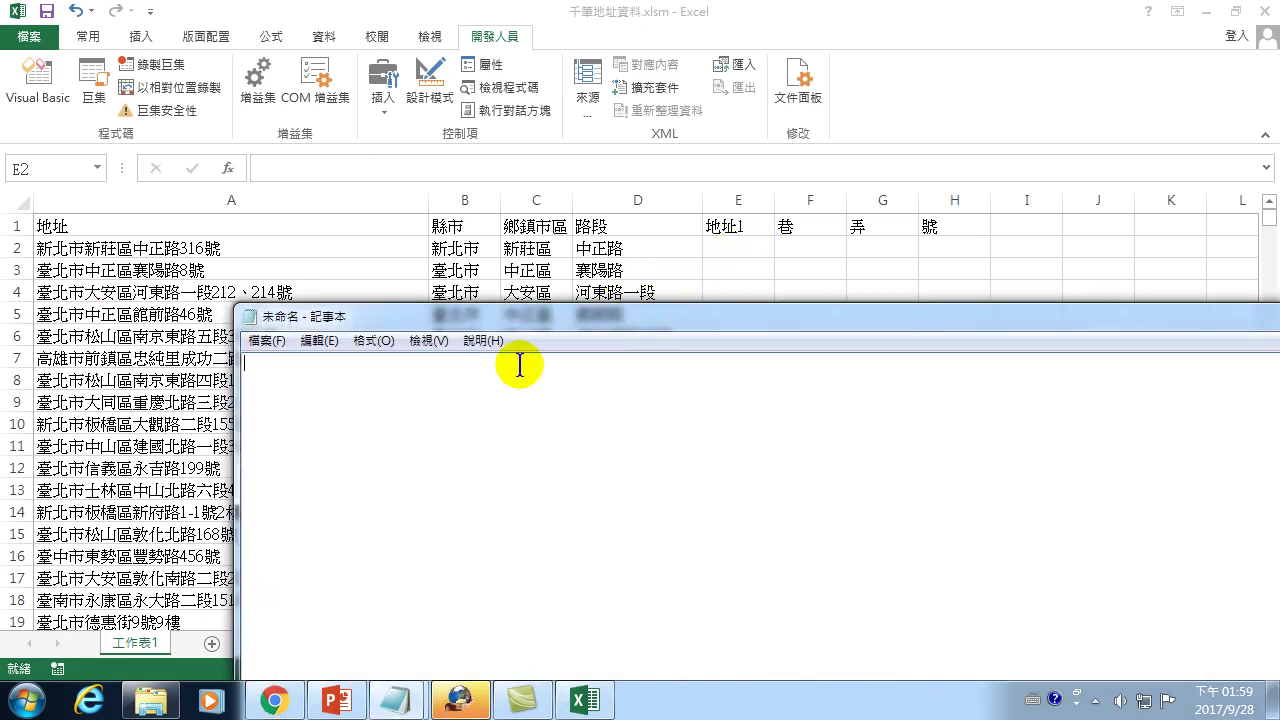
Write the note 我想把地址內容減去縣市,減去鄉鎮市區,減去路段.
{"action": "left_click", "coordinate": [373, 340]}
{"action": "type", "text": "我想"}
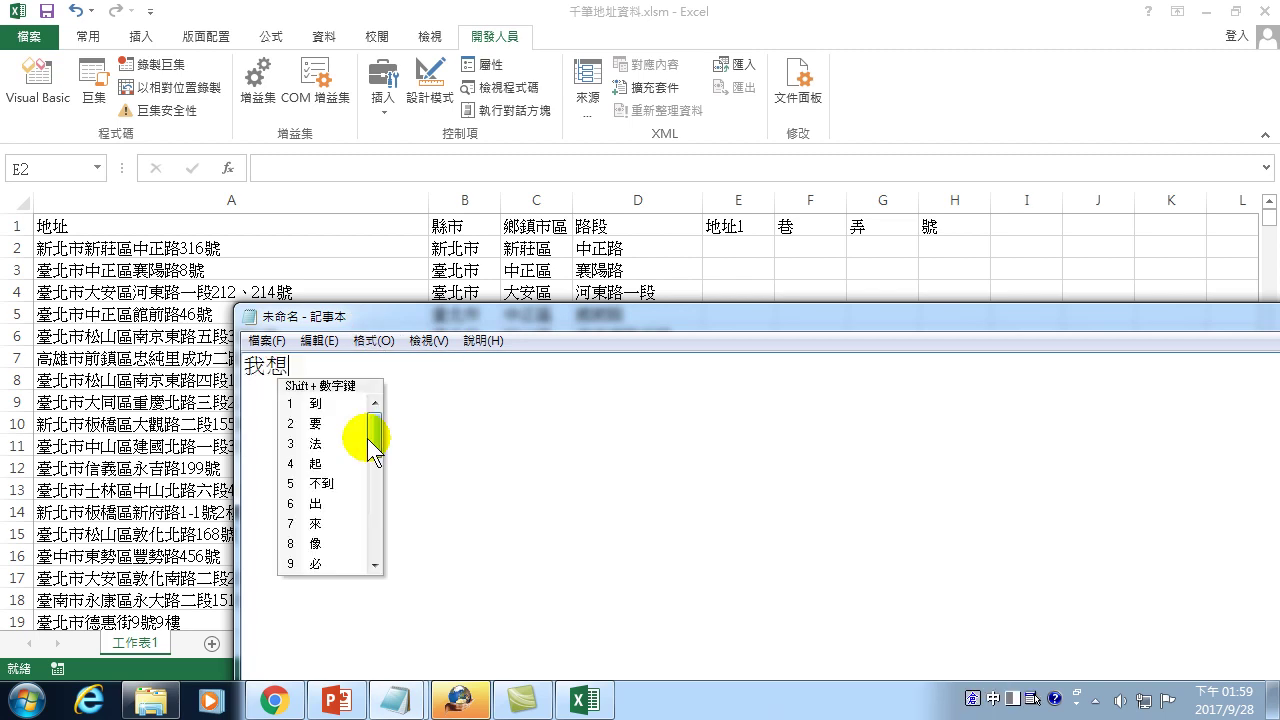
{"action": "type", "text": "把地址"}
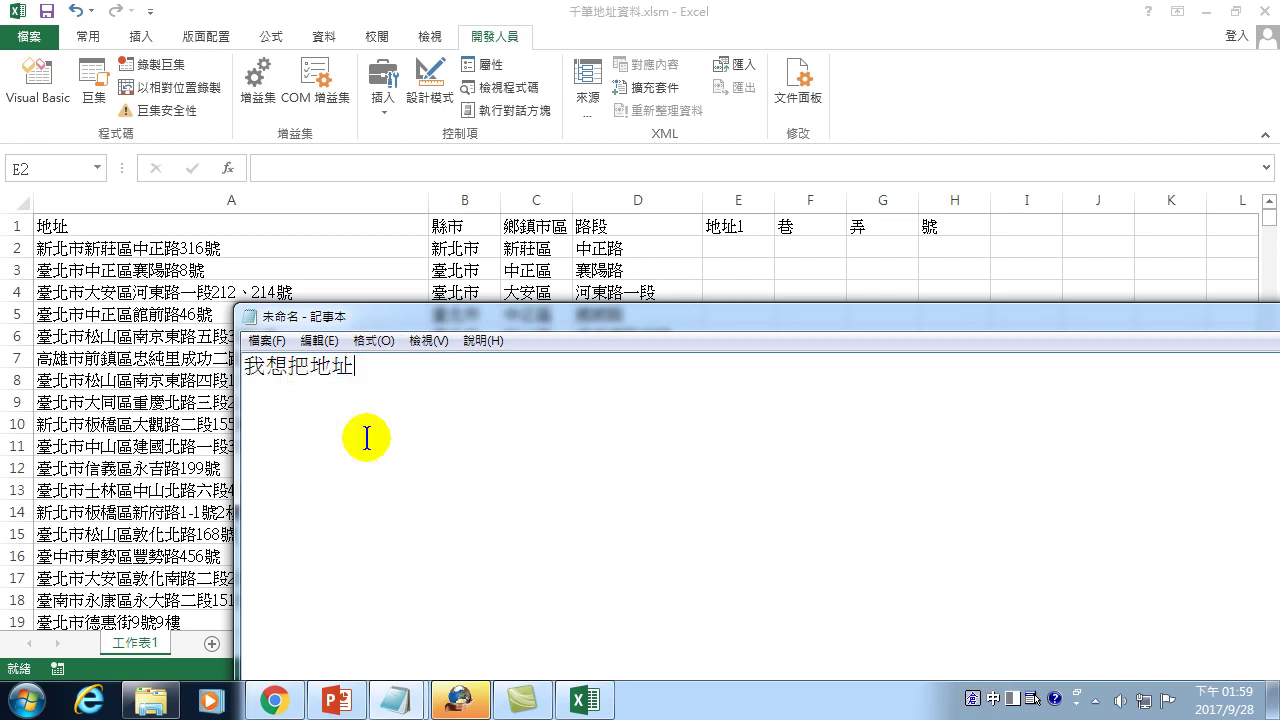
{"action": "type", "text": "內容減去"}
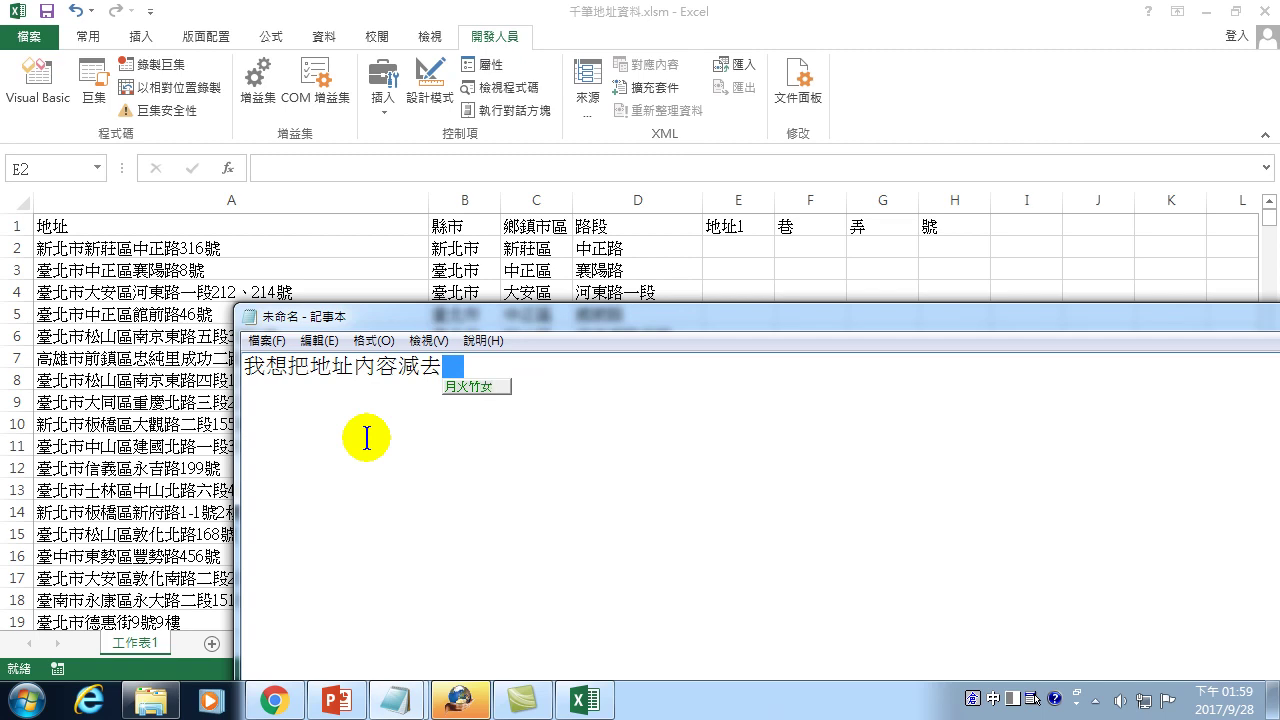
{"action": "type", "text": "縣市,減去"}
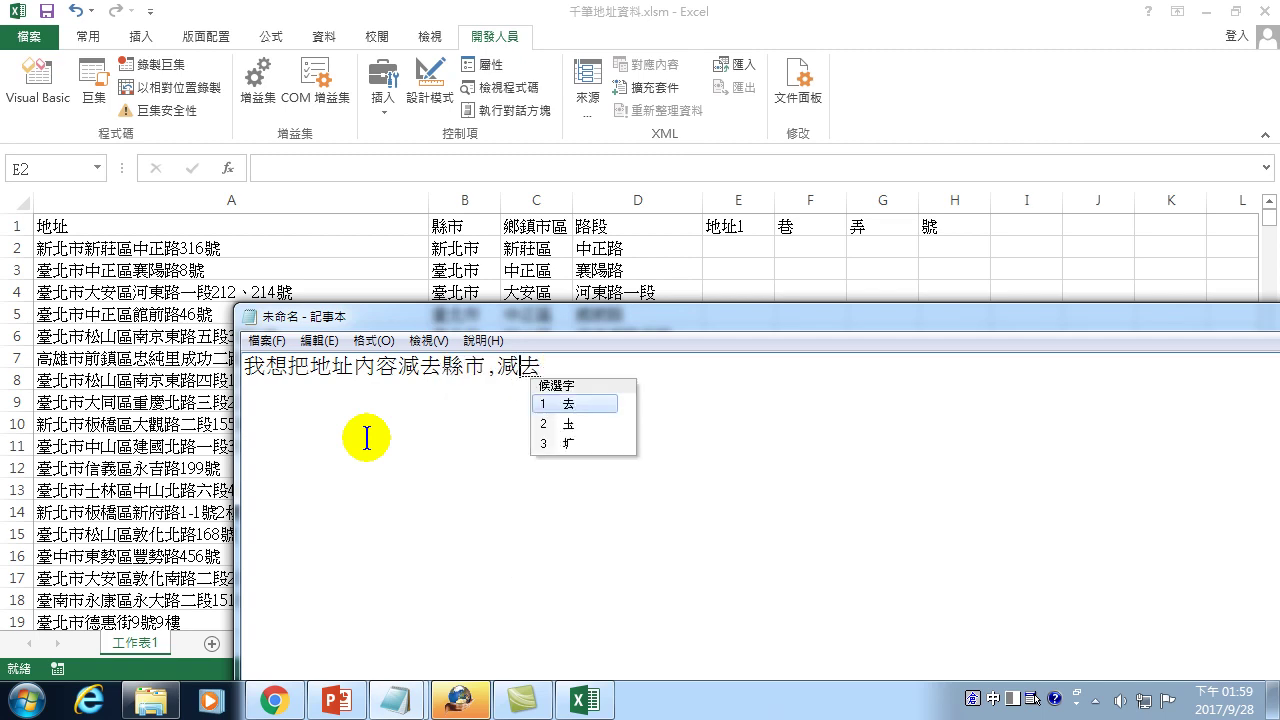
{"action": "type", "text": "vh"}
{"action": "type", "text": "鄉"}
{"action": "type", "text": "鎮市"}
{"action": "type", "text": "區"}
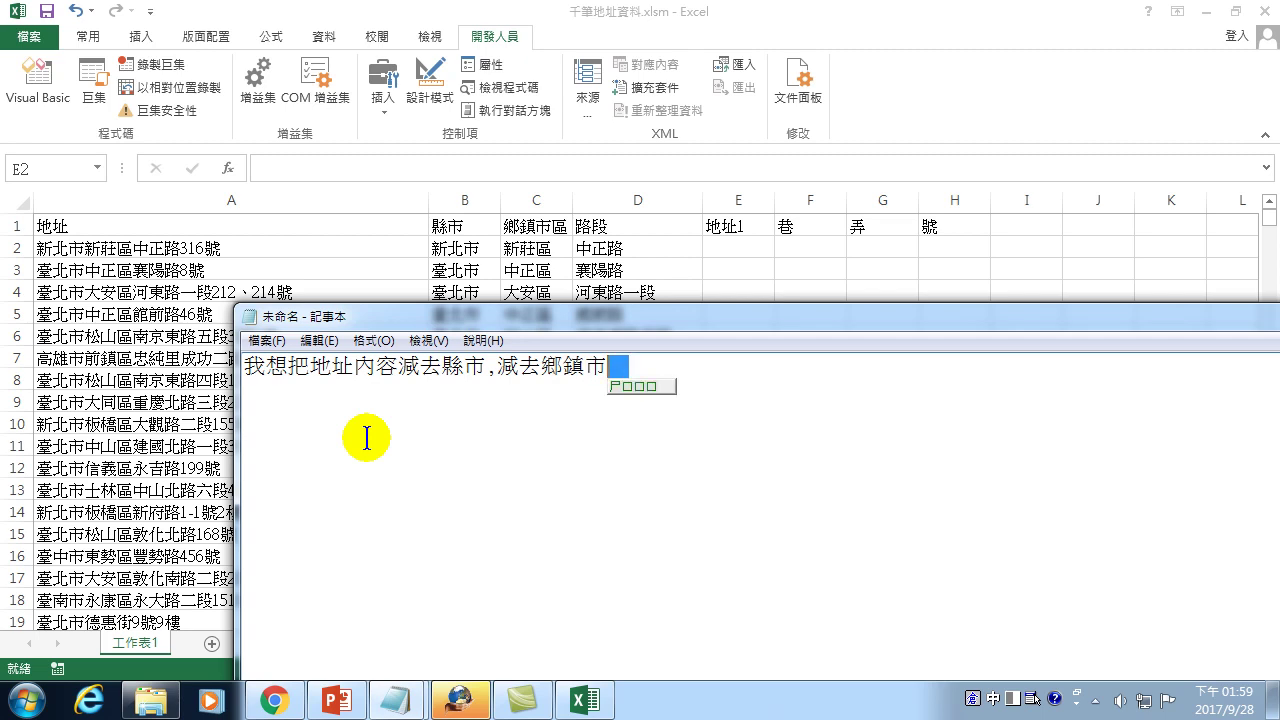
{"action": "type", "text": ","}
{"action": "type", "text": "減去"}
{"action": "type", "text": "中"}
{"action": "type", "text": "正"}
{"action": "type", "text": "區"}
{"action": "key", "text": "BackSpace"}
{"action": "key", "text": "BackSpace"}
{"action": "key", "text": "BackSpace"}
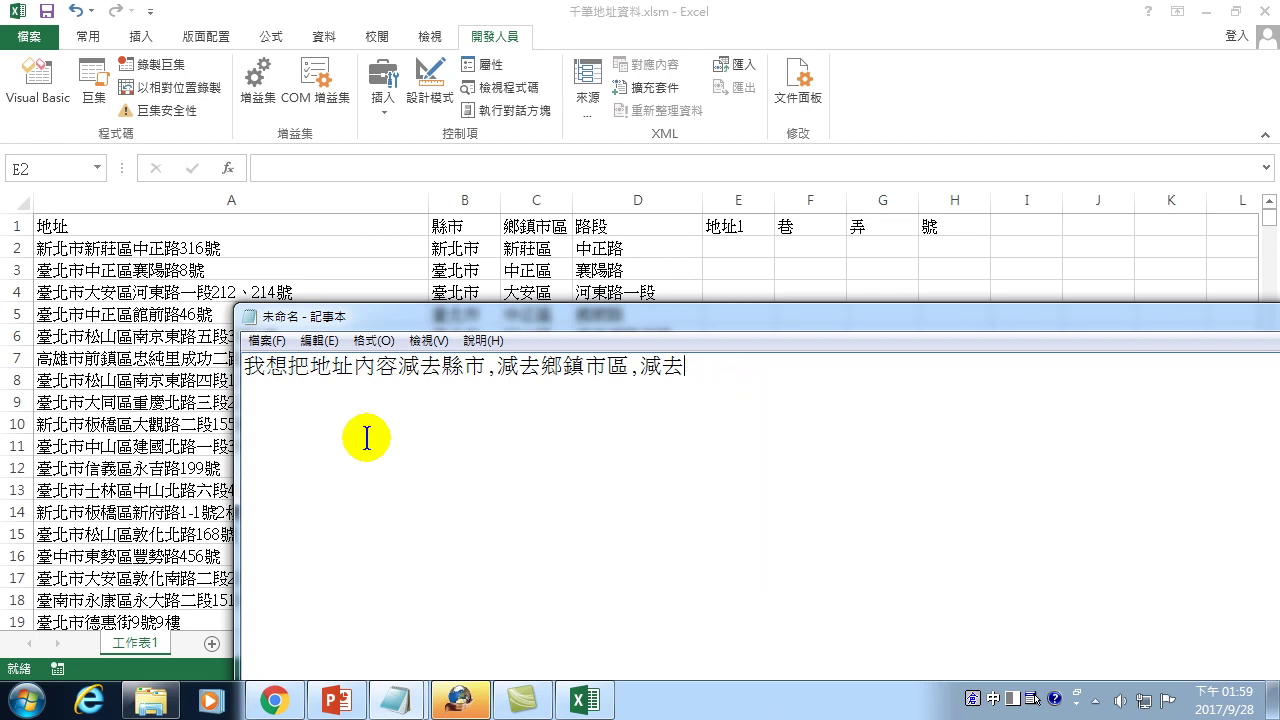
{"action": "type", "text": "路段"}
{"action": "key", "text": "Return"}
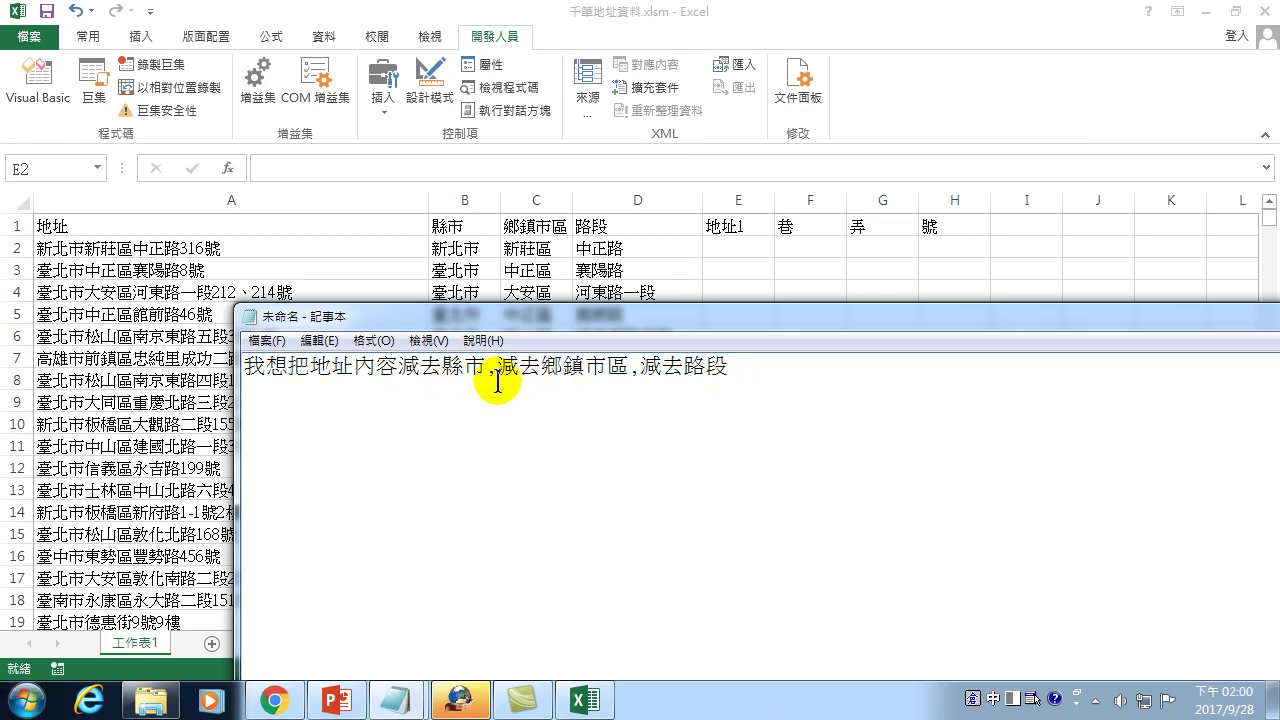
{"action": "left_click", "coordinate": [268, 702]}
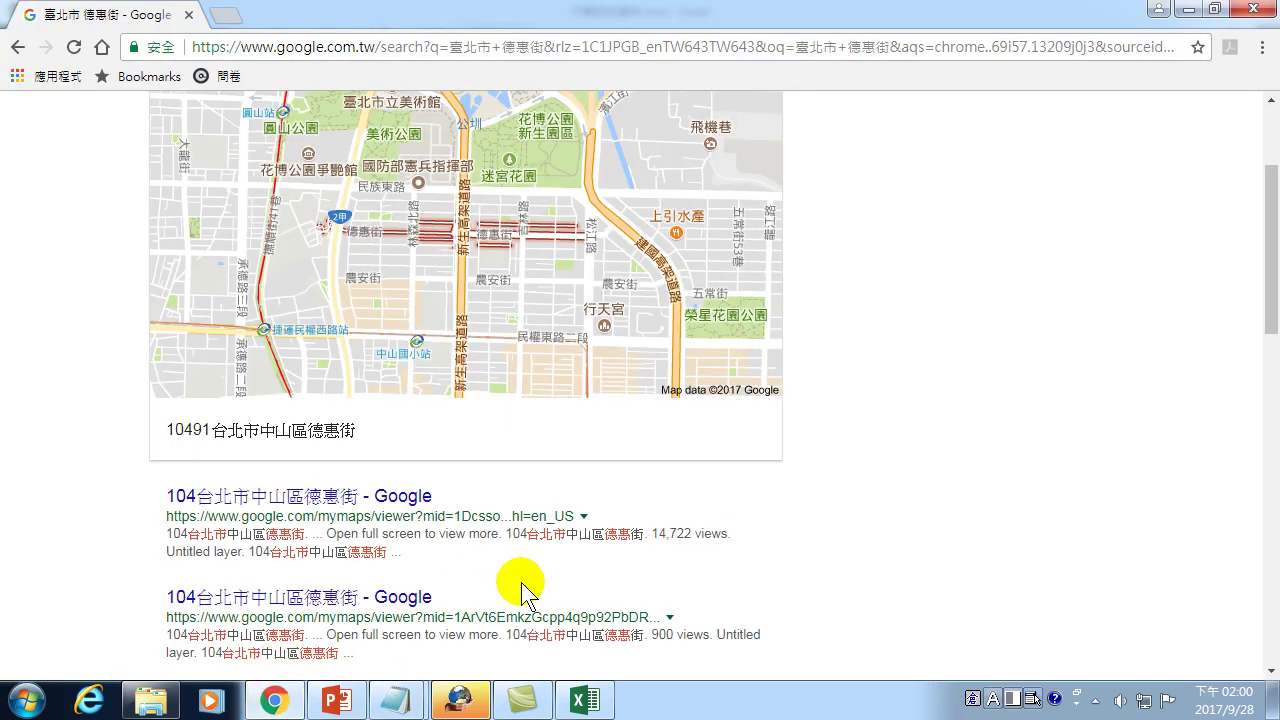
Search Google for 'Excel 文字相減' and highlight SUBSTITUTE in the answer box.
{"action": "left_click", "coordinate": [434, 46]}
{"action": "type", "text": "w"}
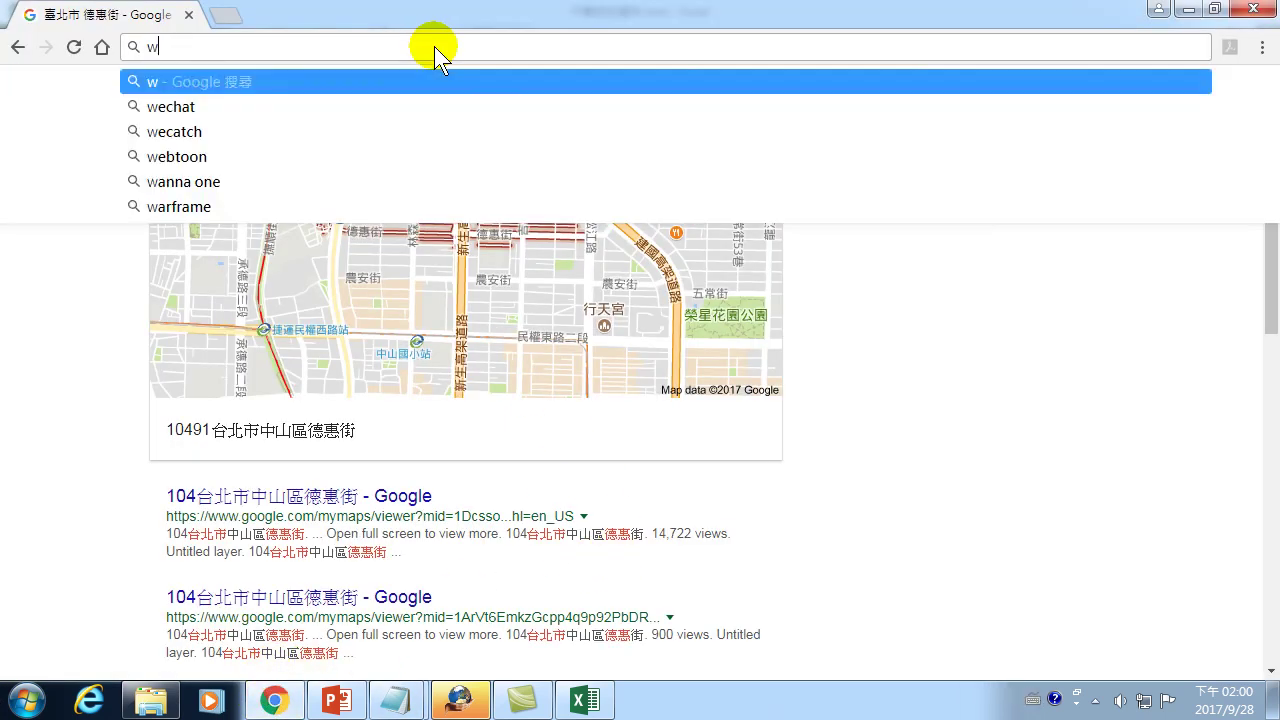
{"action": "type", "text": "ww.google.com.tw"}
{"action": "key", "text": "Return"}
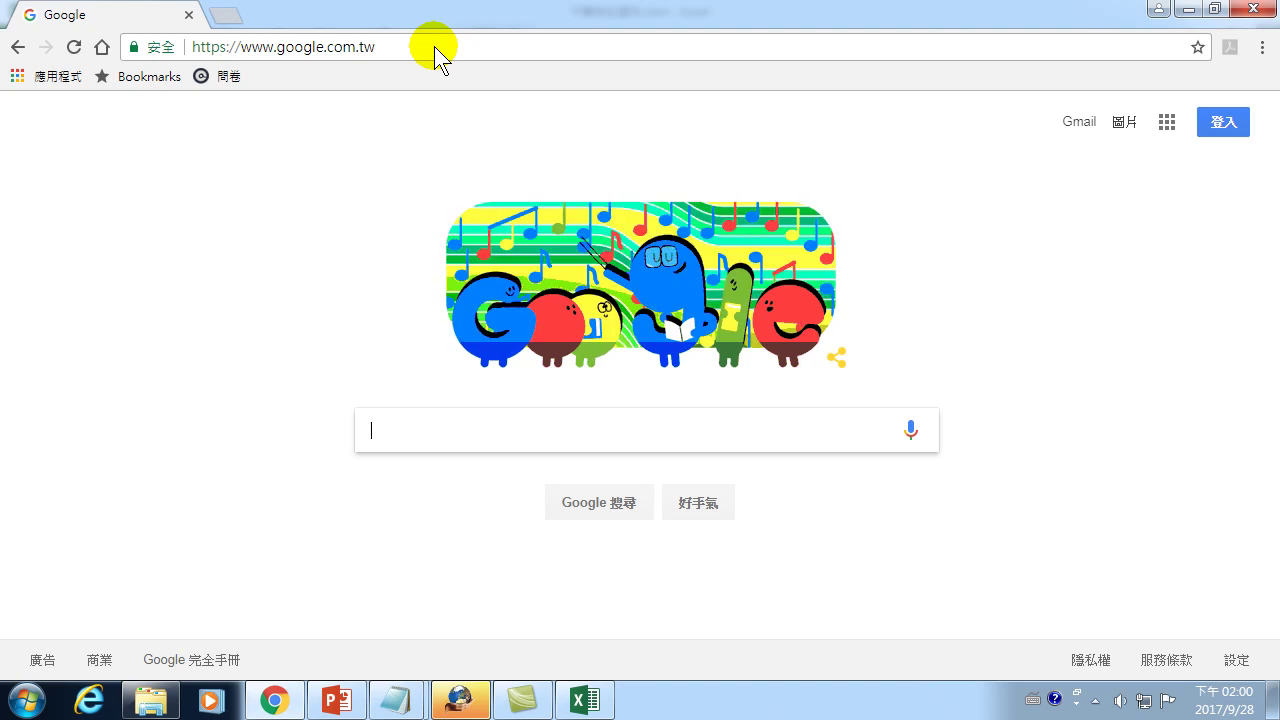
{"action": "type", "text": "Ex"}
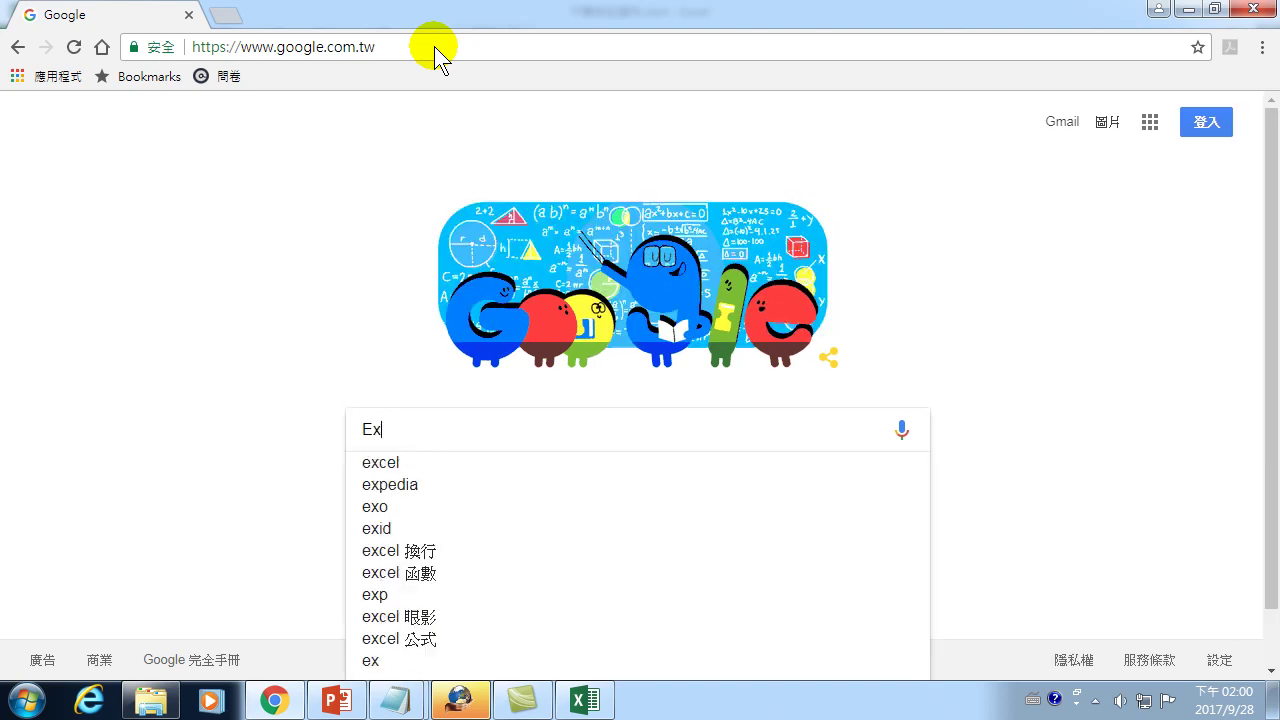
{"action": "type", "text": "cel "}
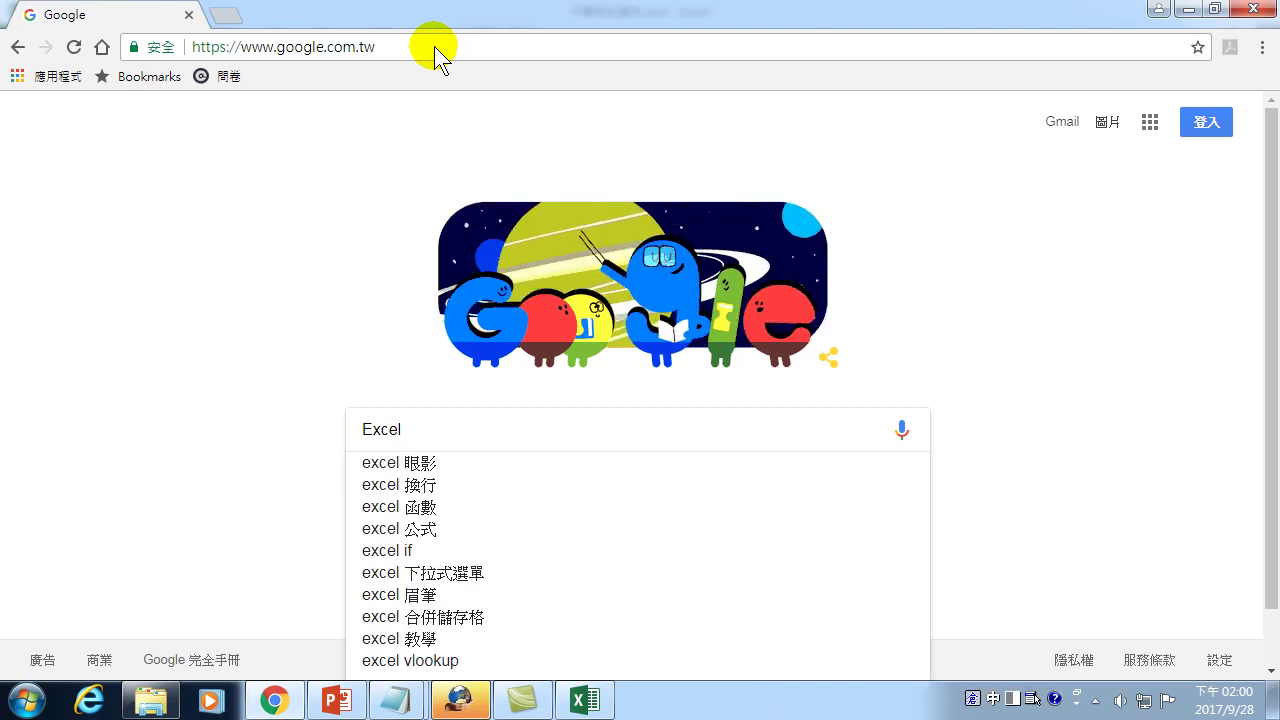
{"action": "type", "text": "文字相減"}
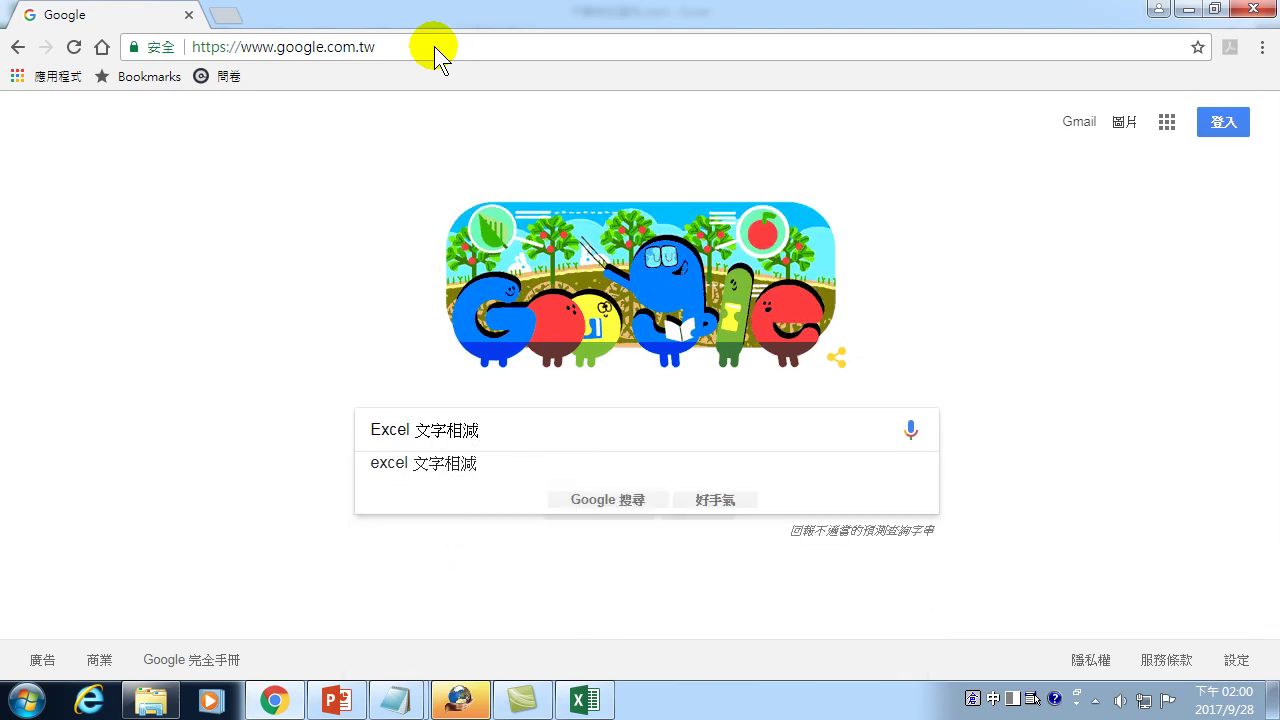
{"action": "key", "text": "ctrl+space"}
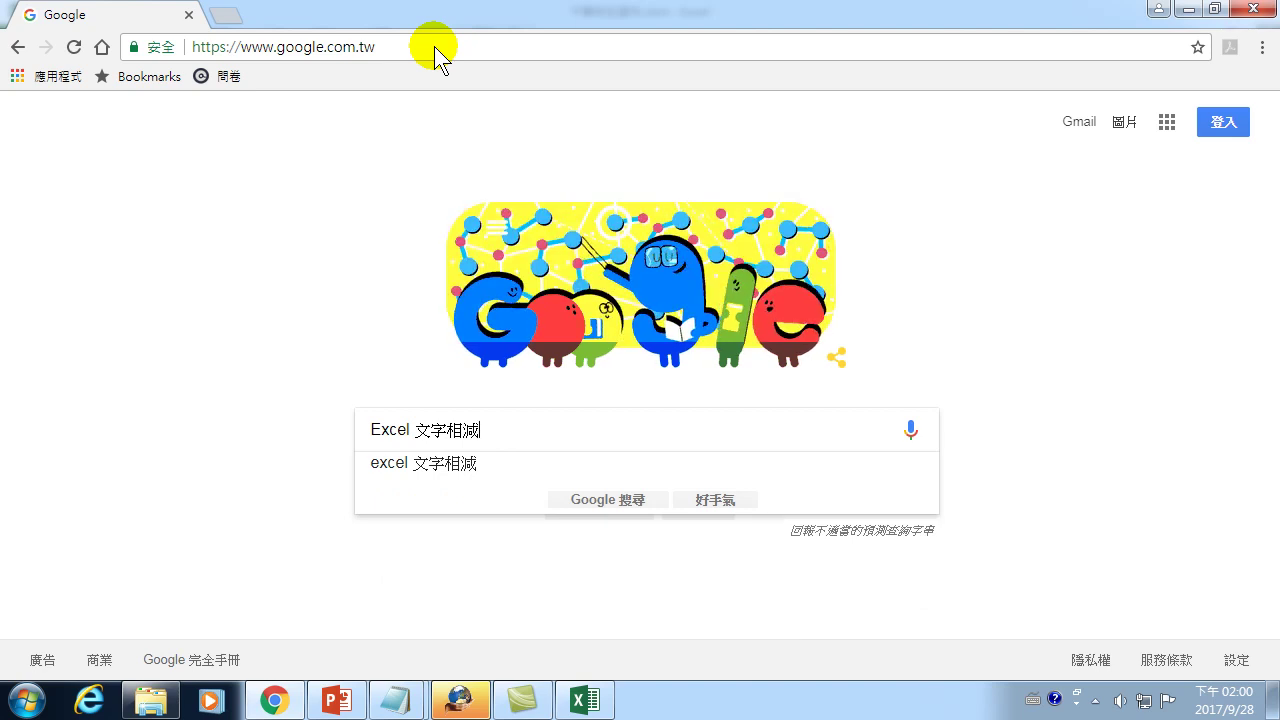
{"action": "key", "text": "Return"}
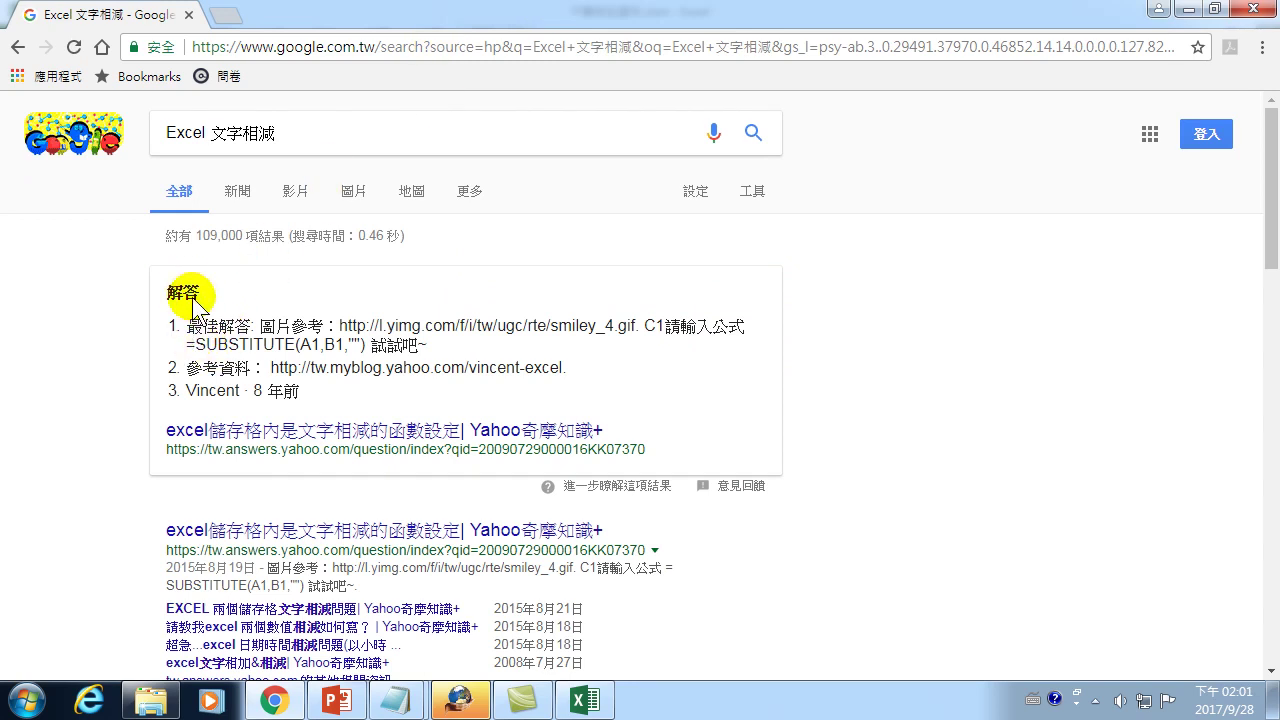
{"action": "left_click_drag", "start_coordinate": [196, 342], "coordinate": [311, 345]}
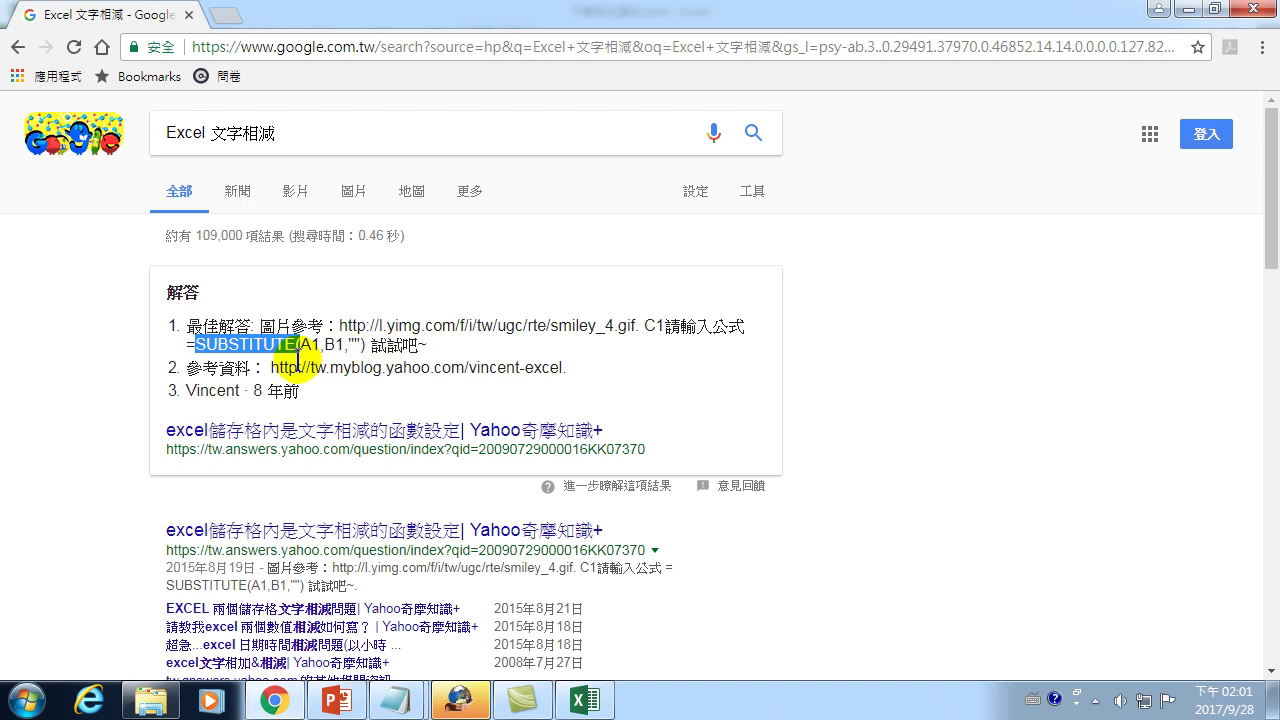
{"action": "left_click", "coordinate": [590, 705]}
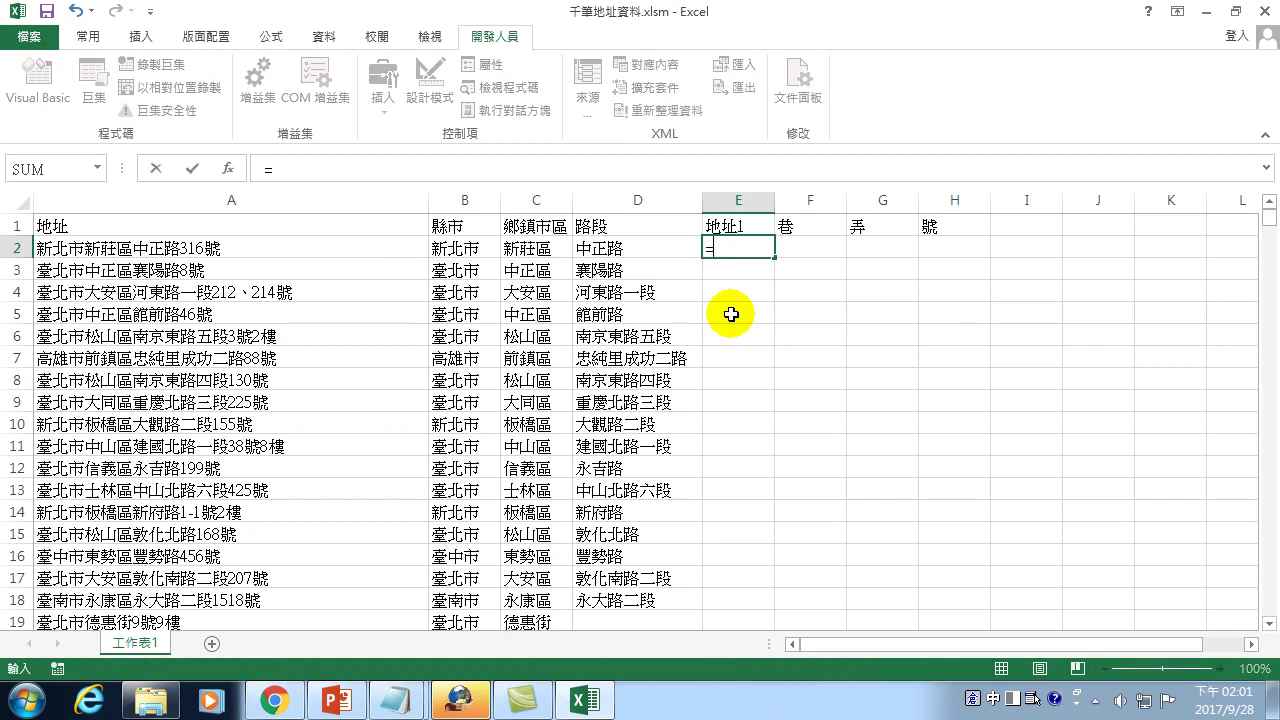
Enter =SUBSTITUTE(A2,B2 & C2 & D2,"") in E2 so it shows 316號.
{"action": "type", "text": "su"}
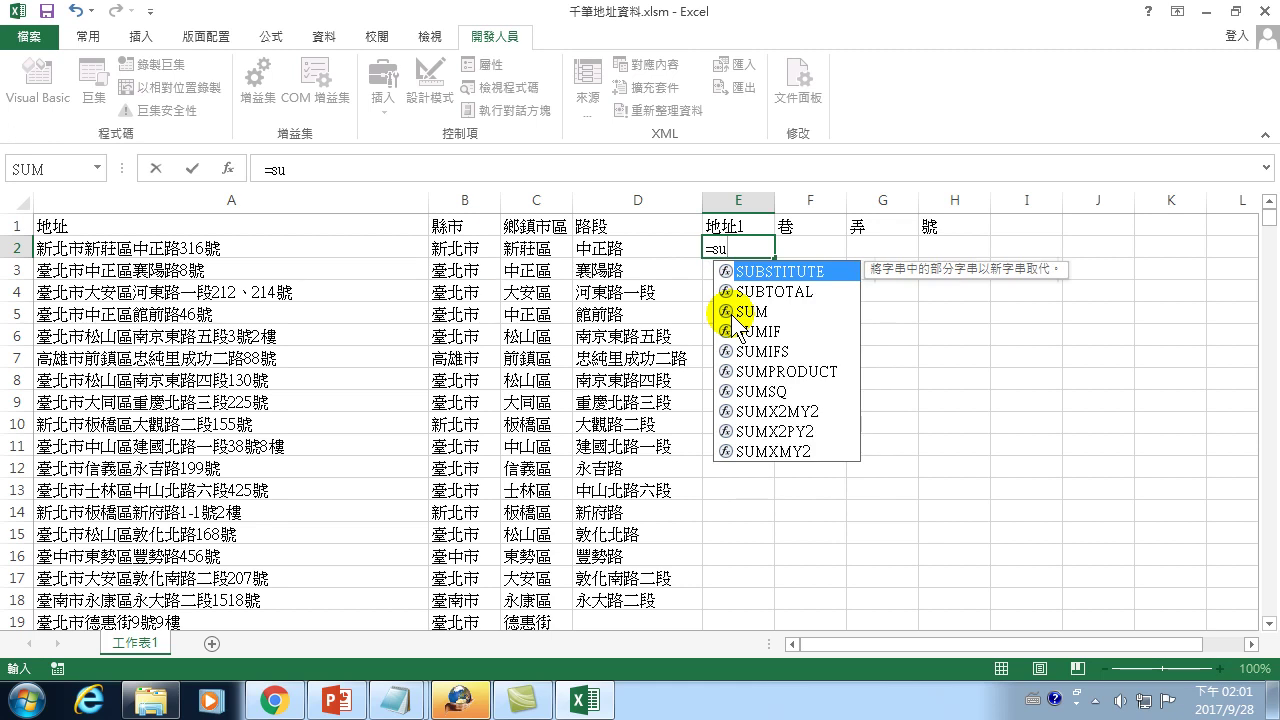
{"action": "type", "text": "bn"}
{"action": "key", "text": "BackSpace"}
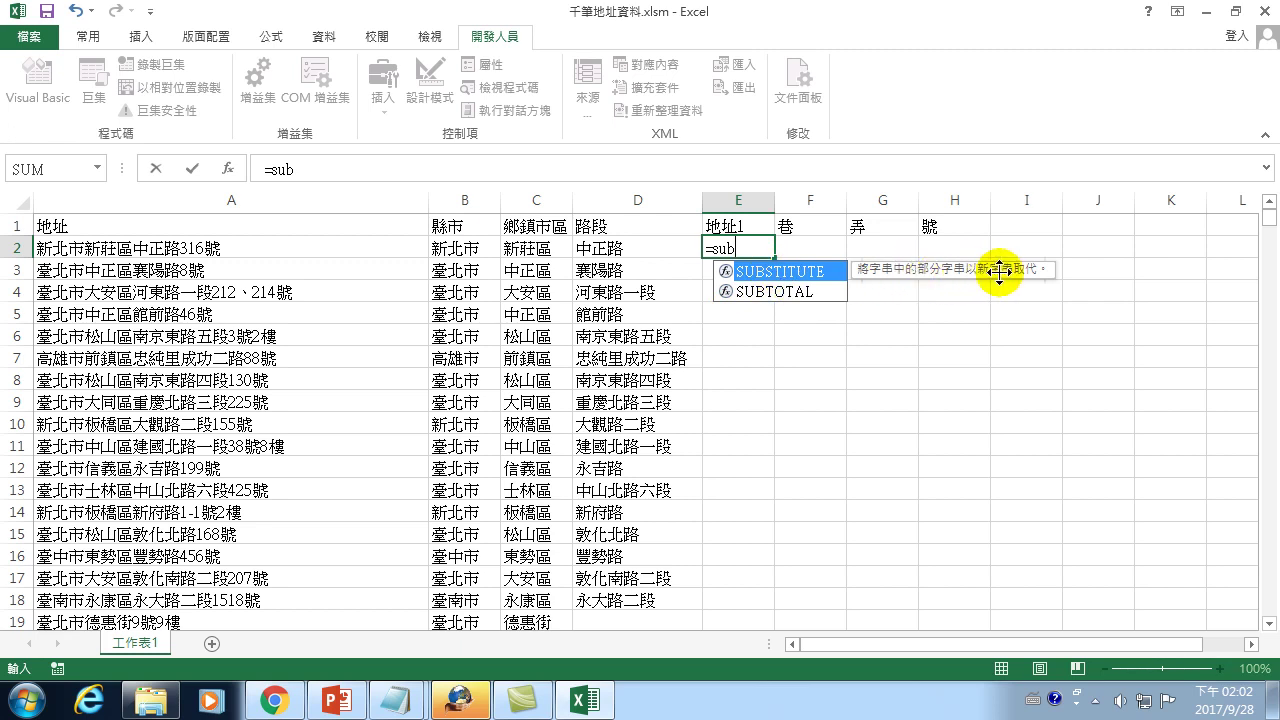
{"action": "key", "text": "Tab"}
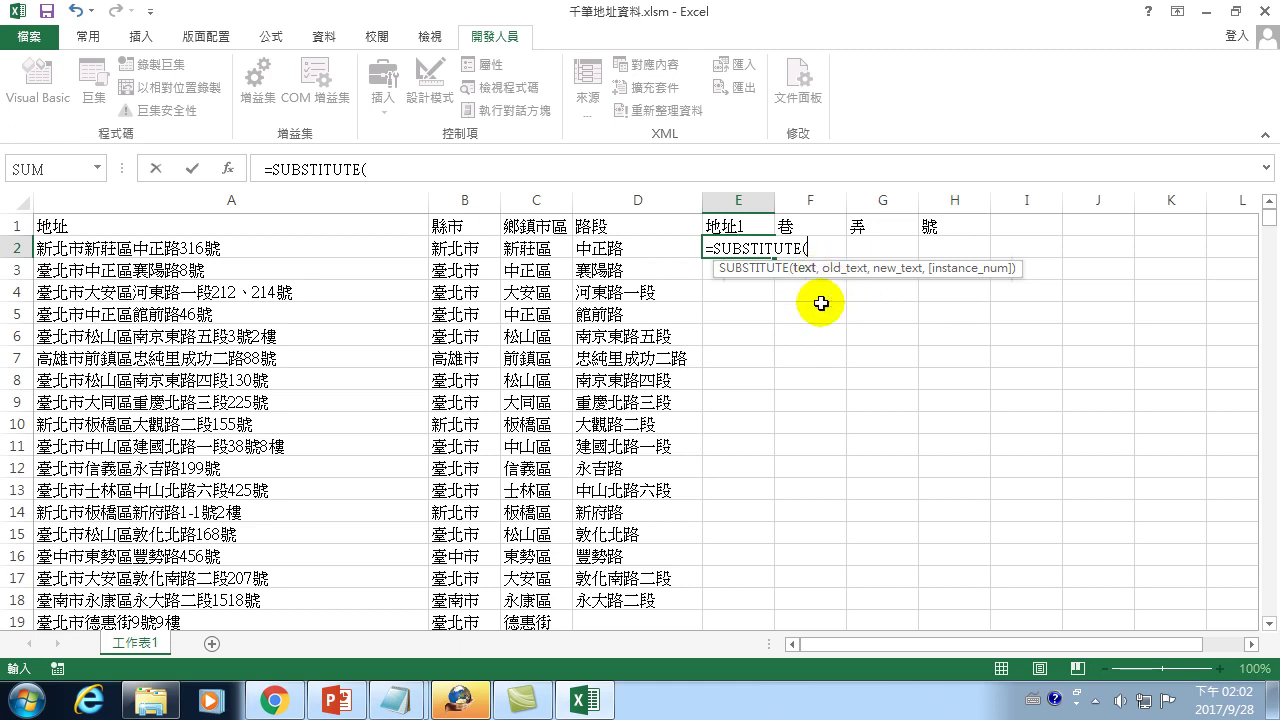
{"action": "left_click", "coordinate": [168, 247]}
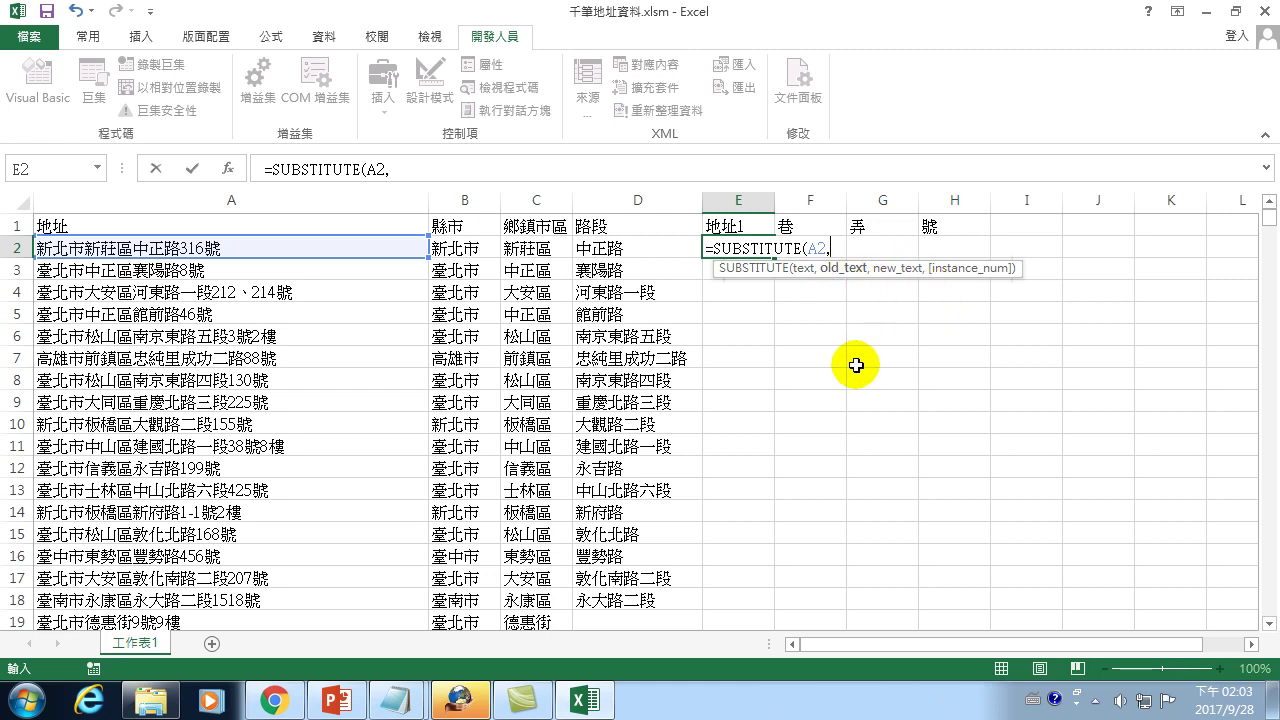
{"action": "left_click", "coordinate": [464, 248]}
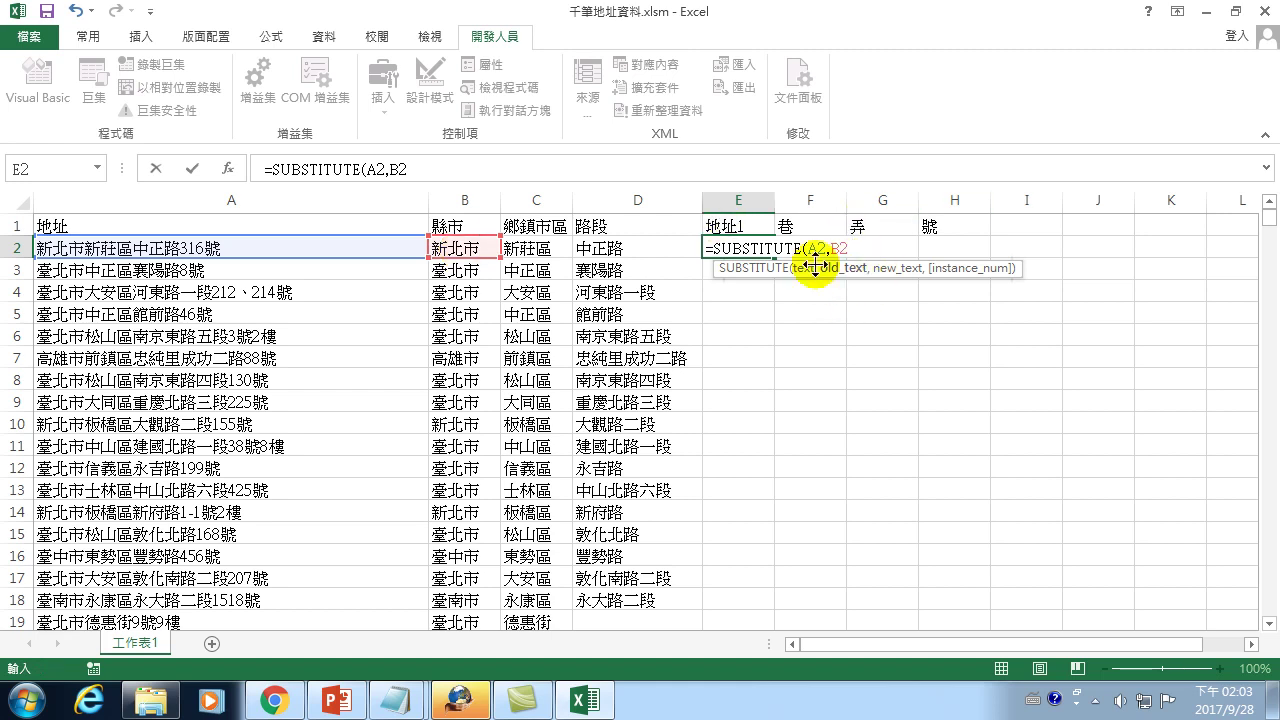
{"action": "type", "text": " &"}
{"action": "left_click", "coordinate": [530, 250]}
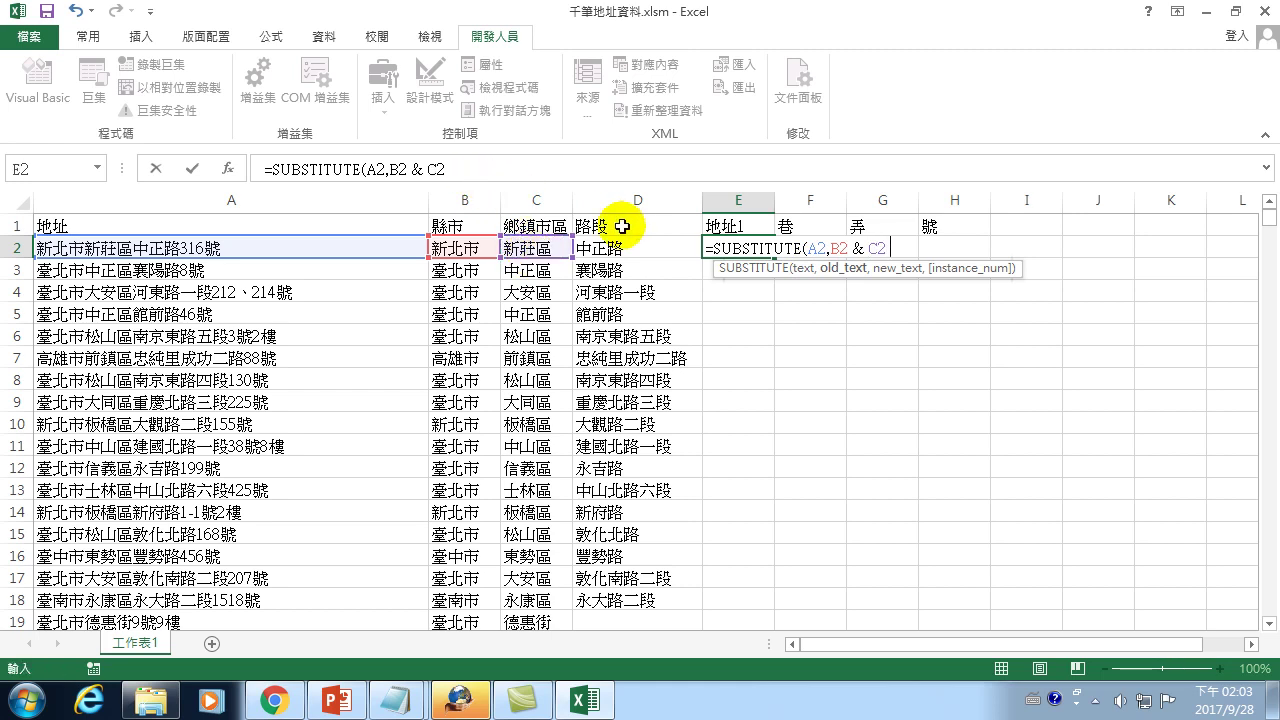
{"action": "type", "text": "&"}
{"action": "left_click", "coordinate": [606, 249]}
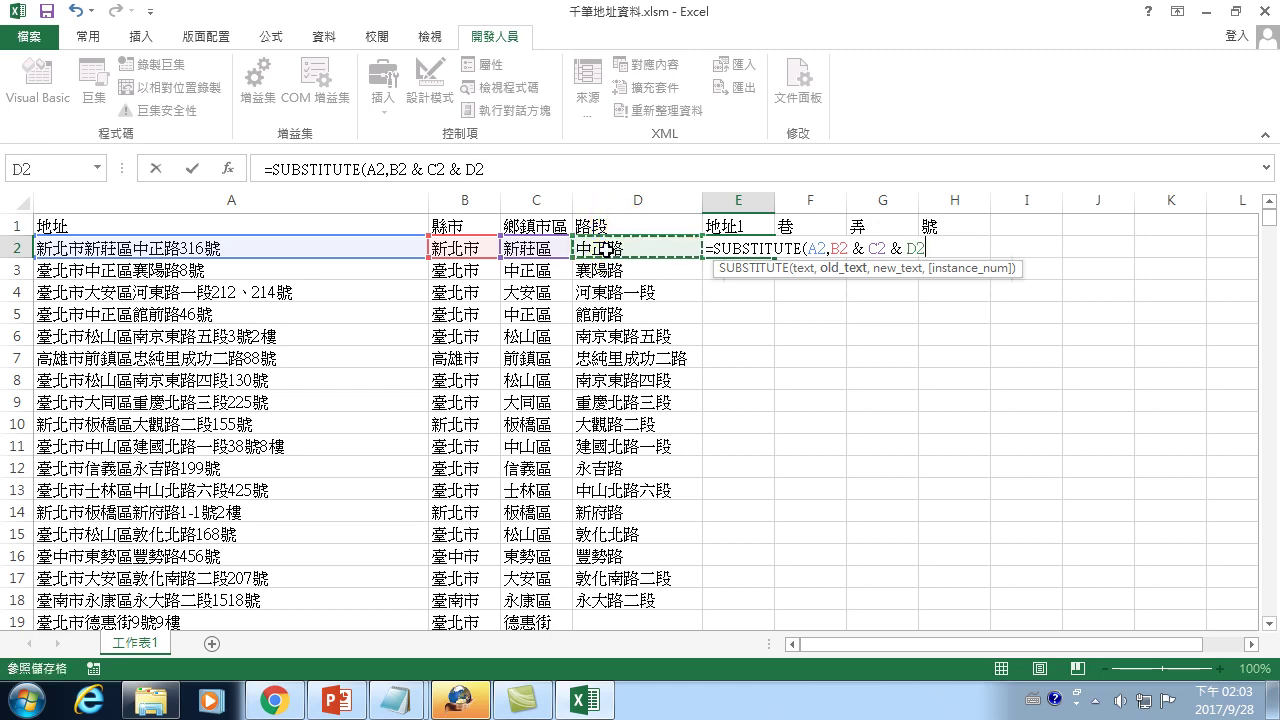
{"action": "type", "text": ",\"\""}
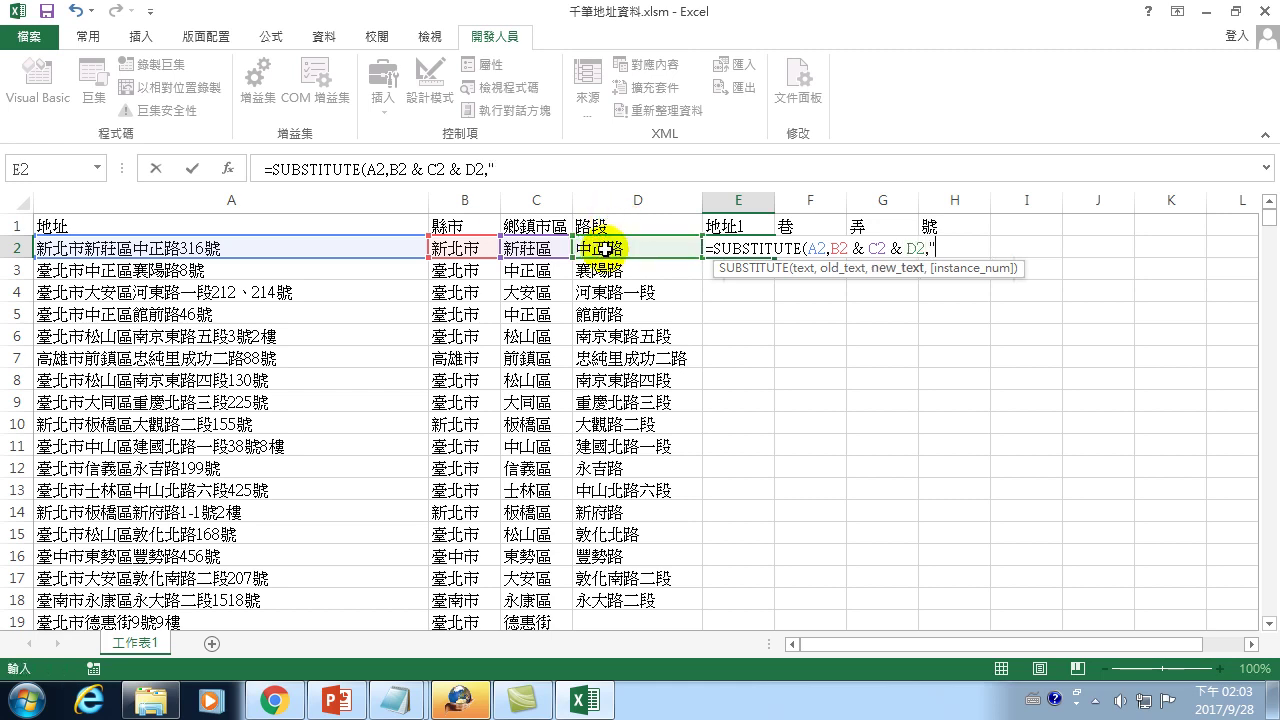
{"action": "type", "text": ")"}
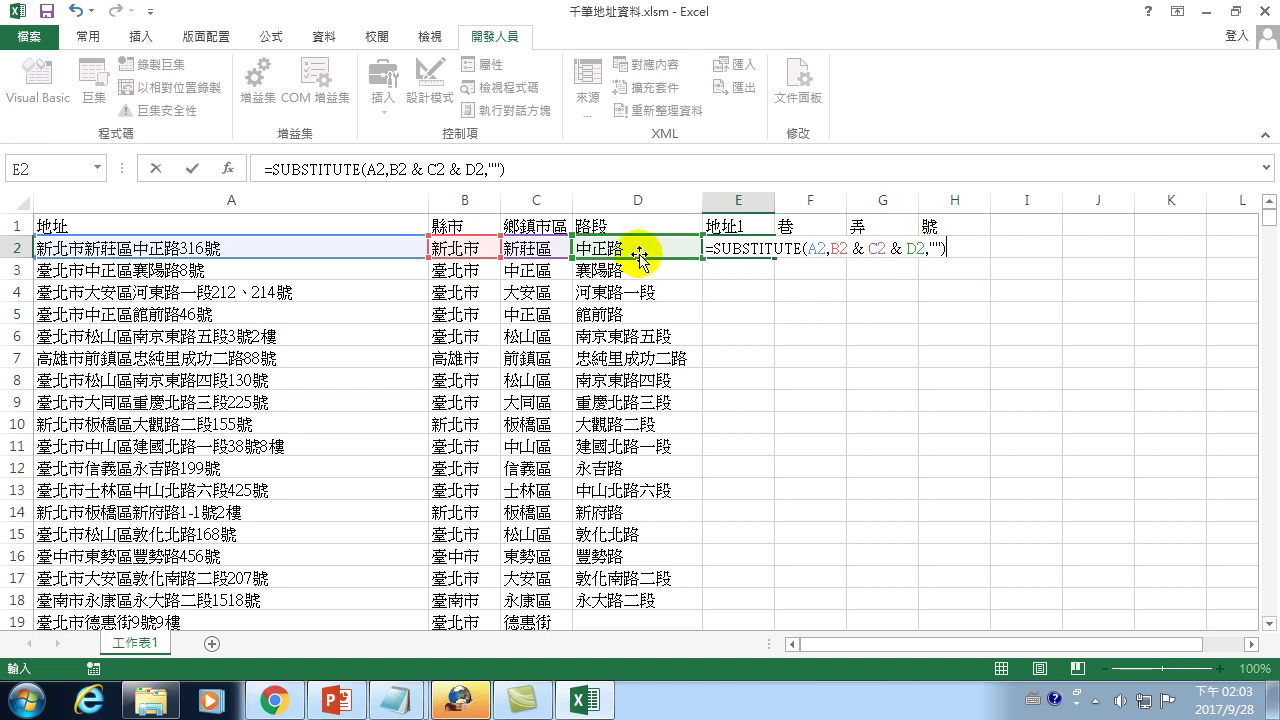
{"action": "key", "text": "Return"}
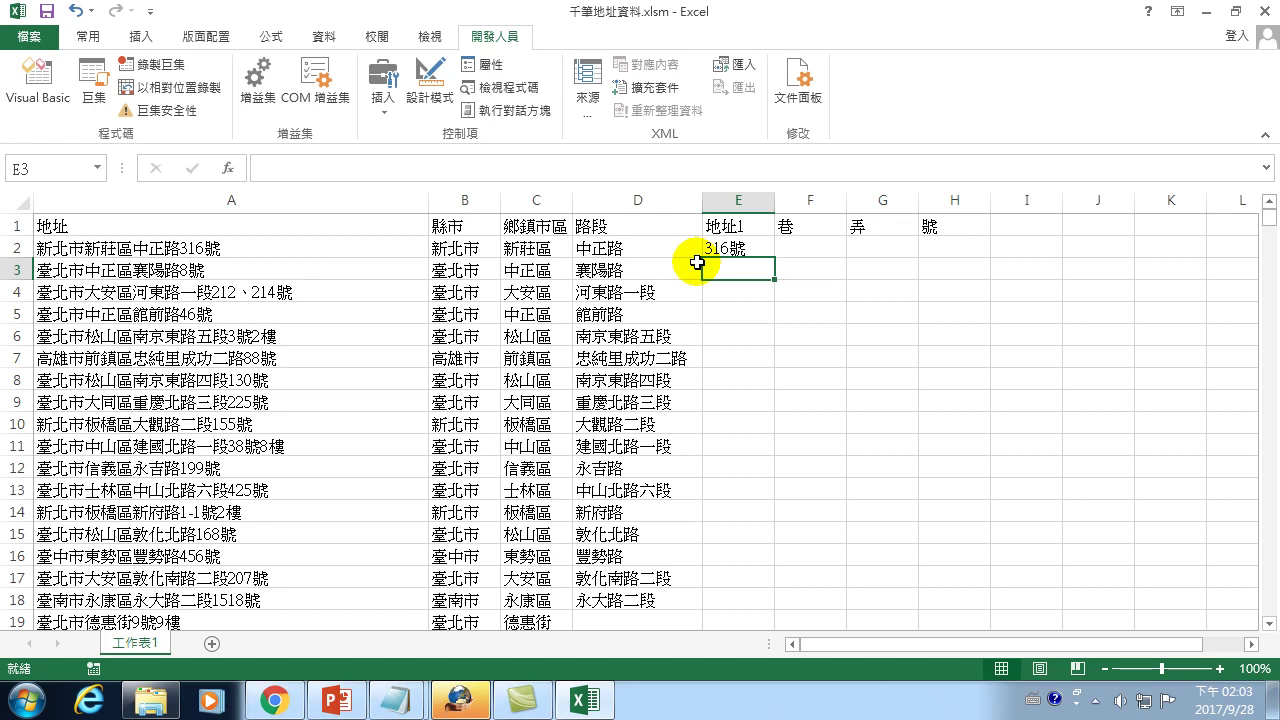
{"action": "left_click", "coordinate": [740, 249]}
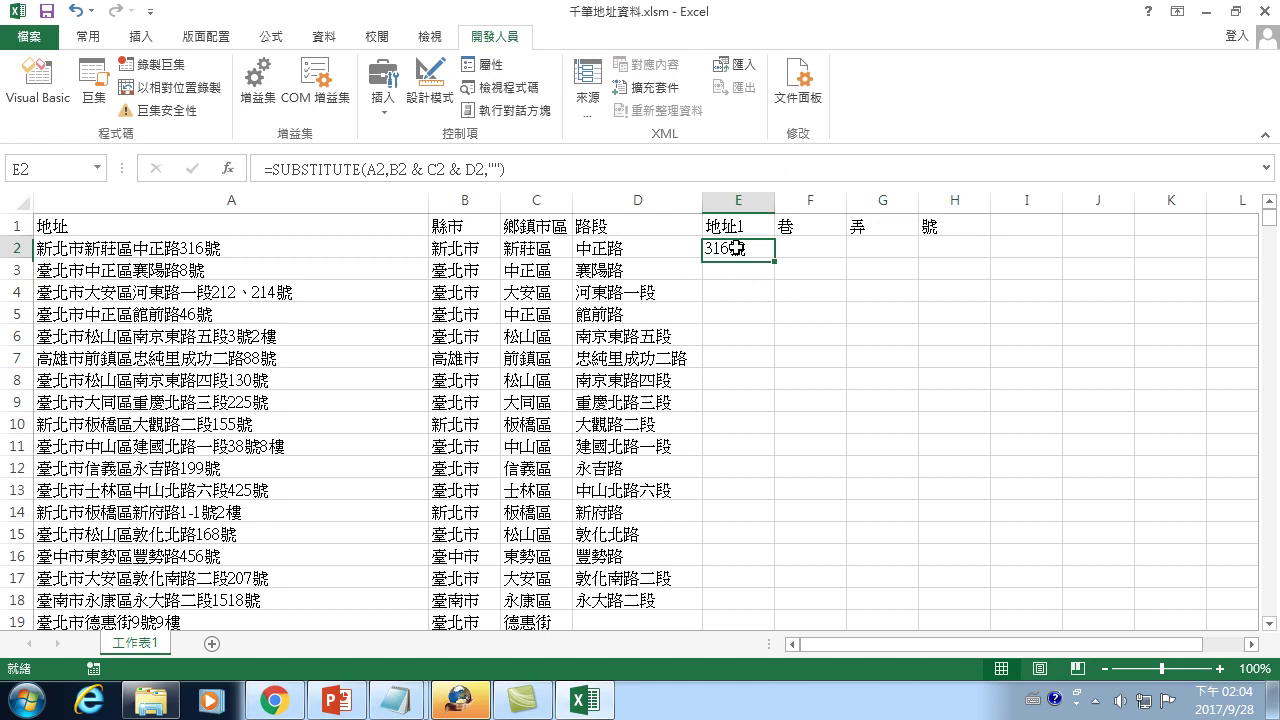
{"action": "left_click", "coordinate": [534, 166]}
{"action": "left_click", "coordinate": [534, 166]}
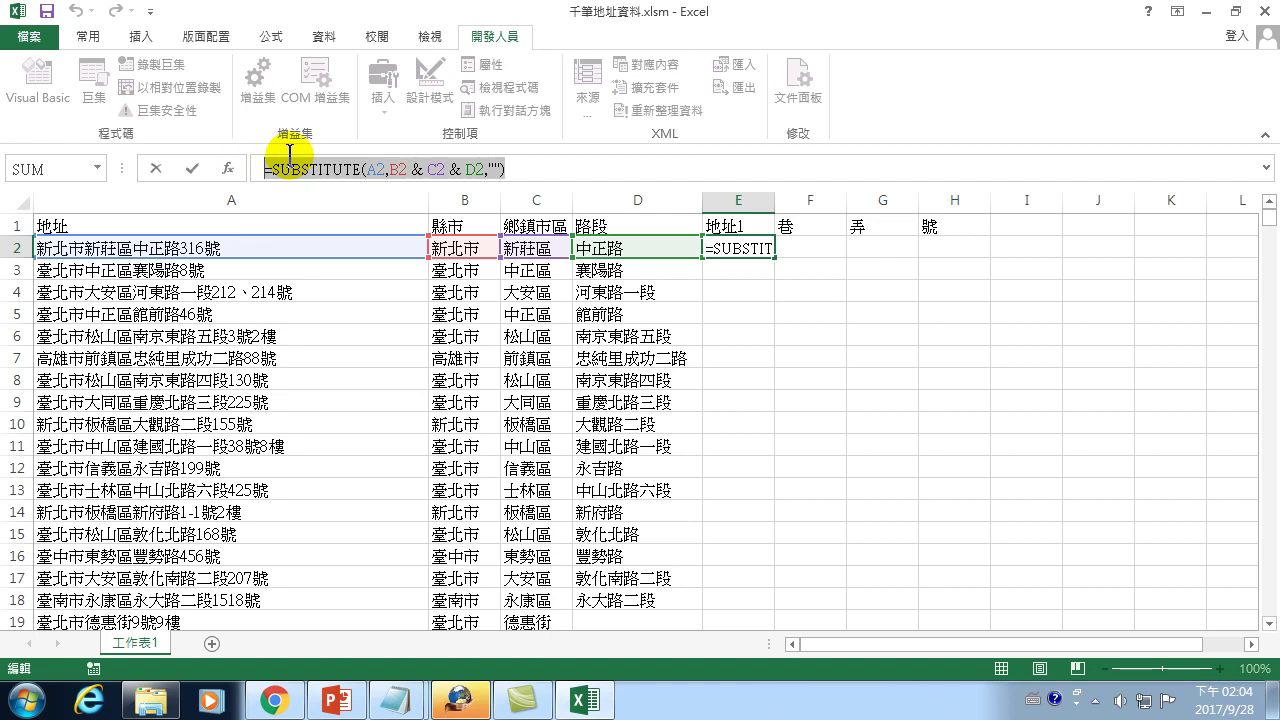
{"action": "left_click", "coordinate": [608, 200]}
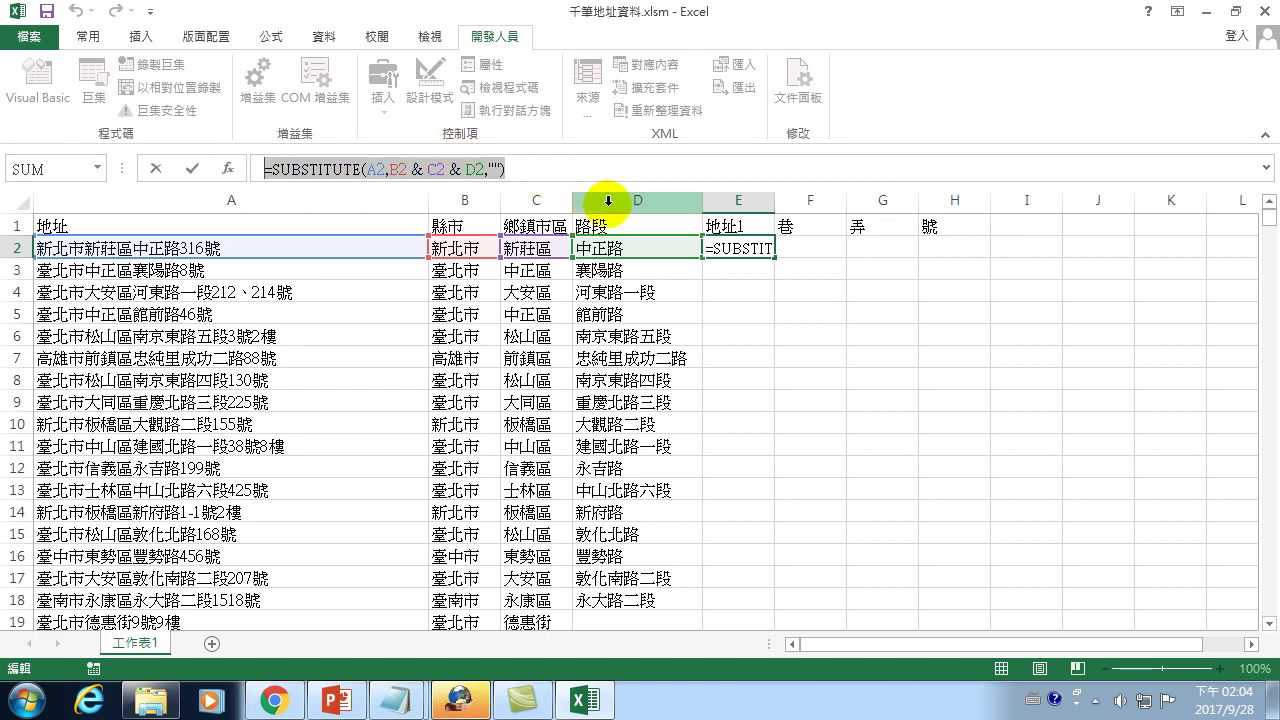
{"action": "key", "text": "Return"}
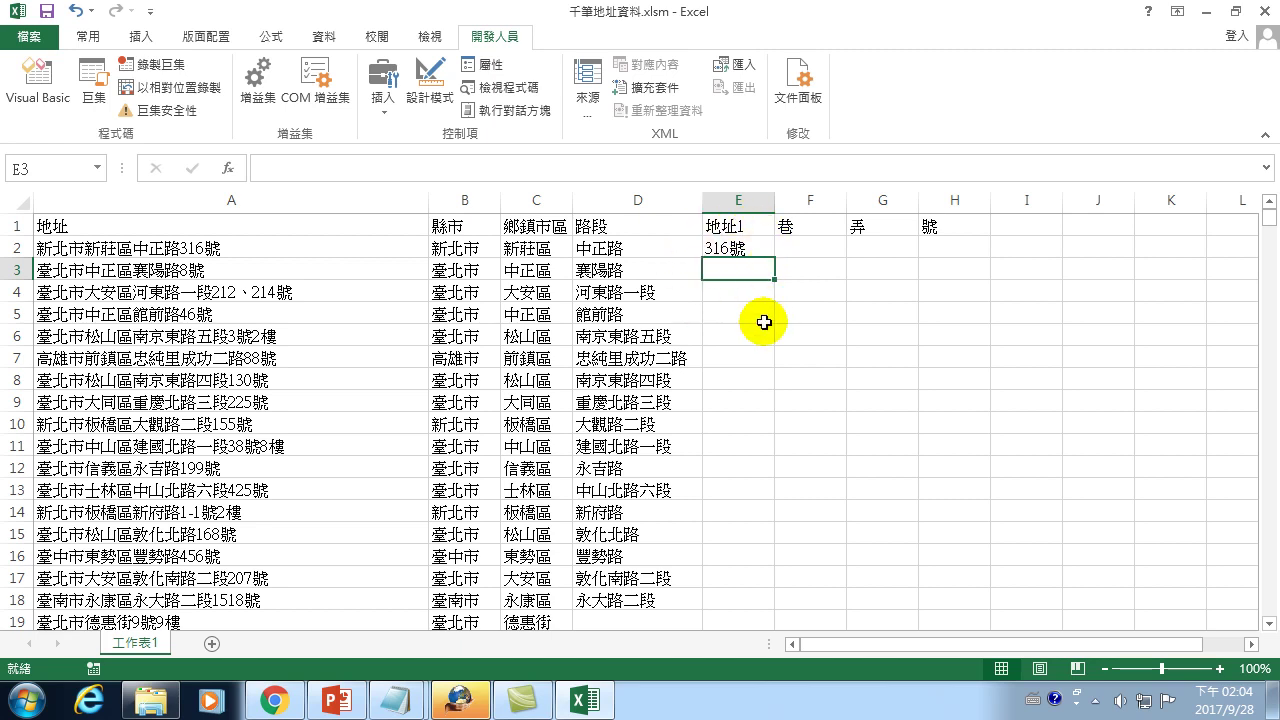
{"action": "key", "text": "Up"}
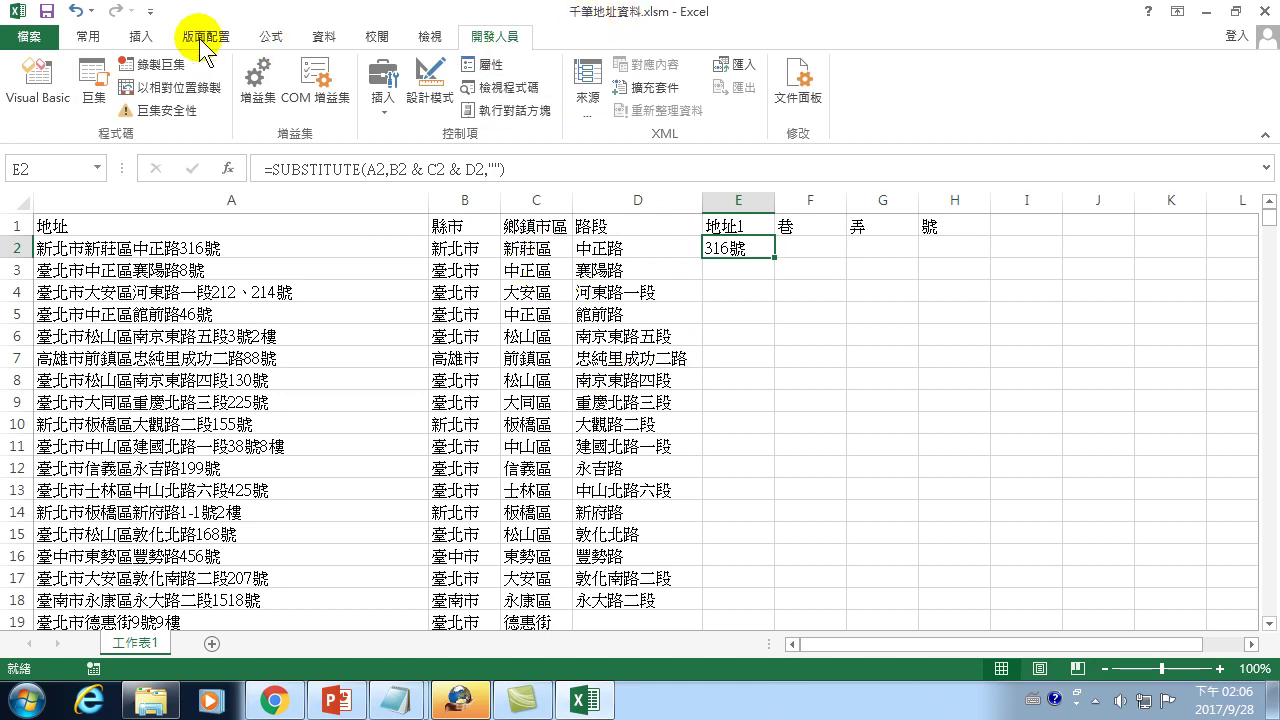
Edit the 縣市拆分1 macro and add a new line cells(2,5) = "".
{"action": "left_click", "coordinate": [93, 80]}
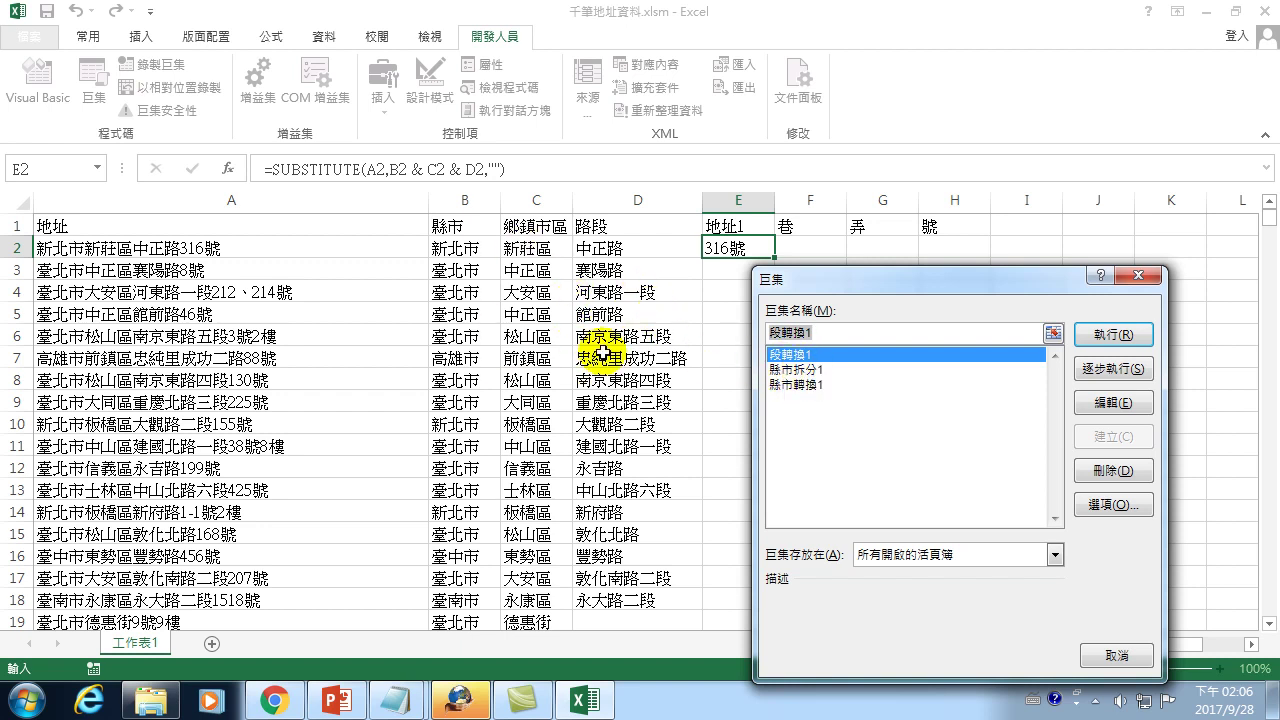
{"action": "left_click", "coordinate": [1105, 402]}
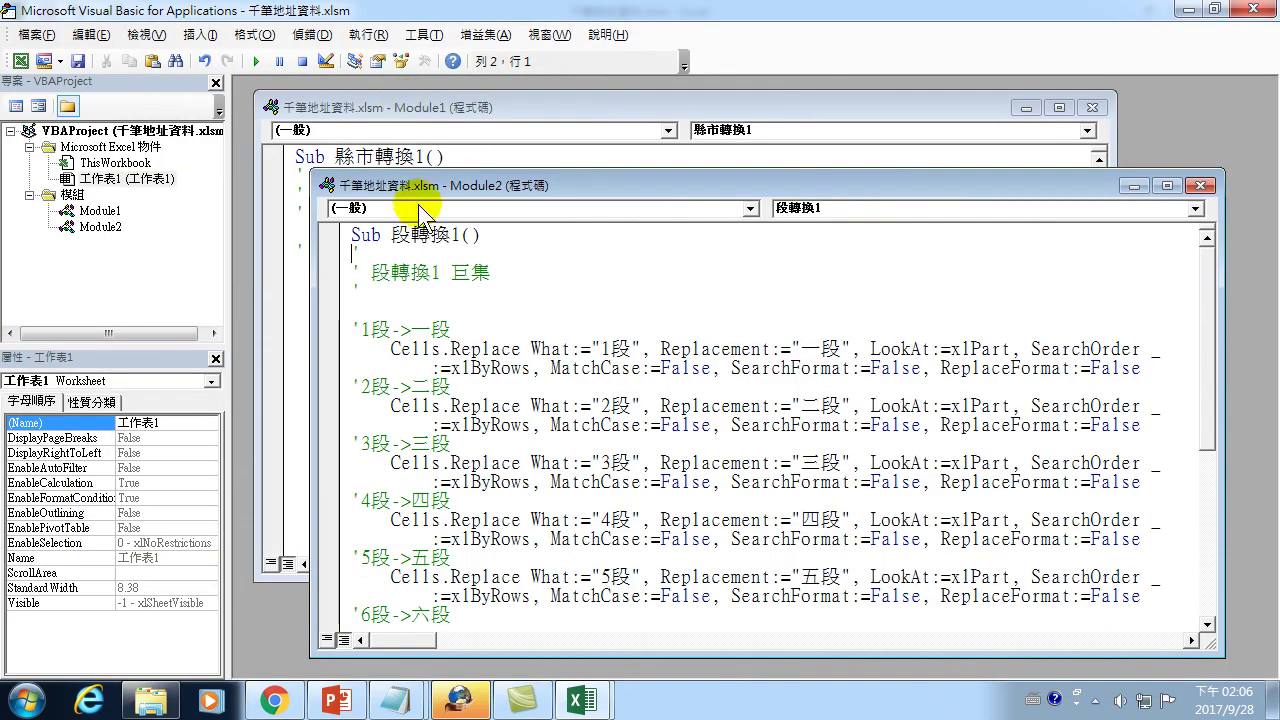
{"action": "scroll", "coordinate": [451, 543], "scroll_direction": "down", "scroll_amount": 6}
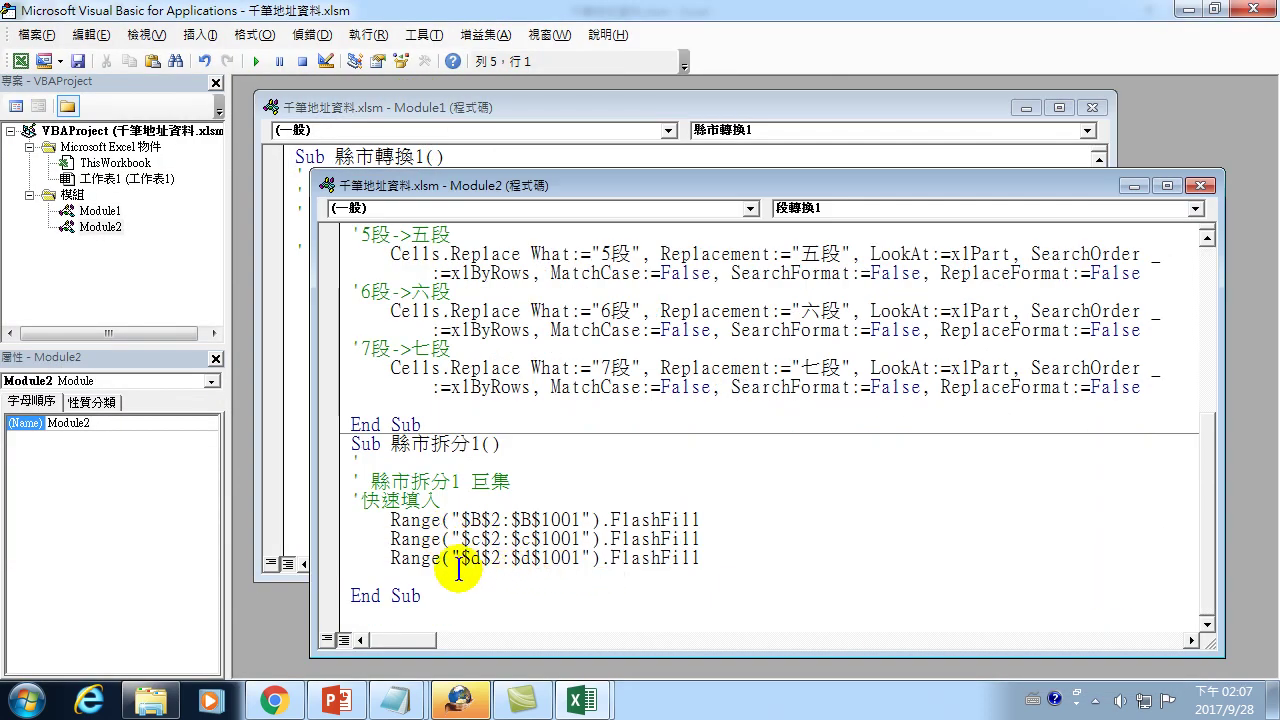
{"action": "left_click", "coordinate": [733, 560]}
{"action": "key", "text": "Return"}
{"action": "key", "text": "Return"}
{"action": "key", "text": "Return"}
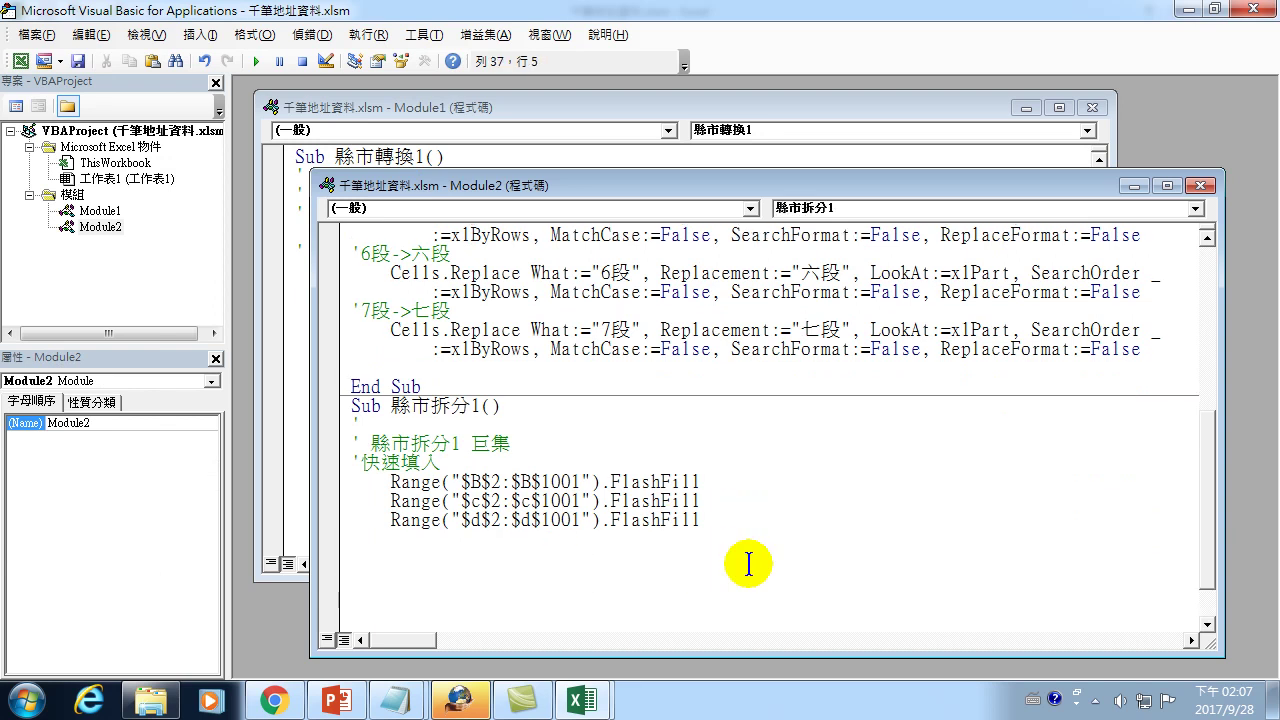
{"action": "type", "text": "cells"}
{"action": "type", "text": "(2,"}
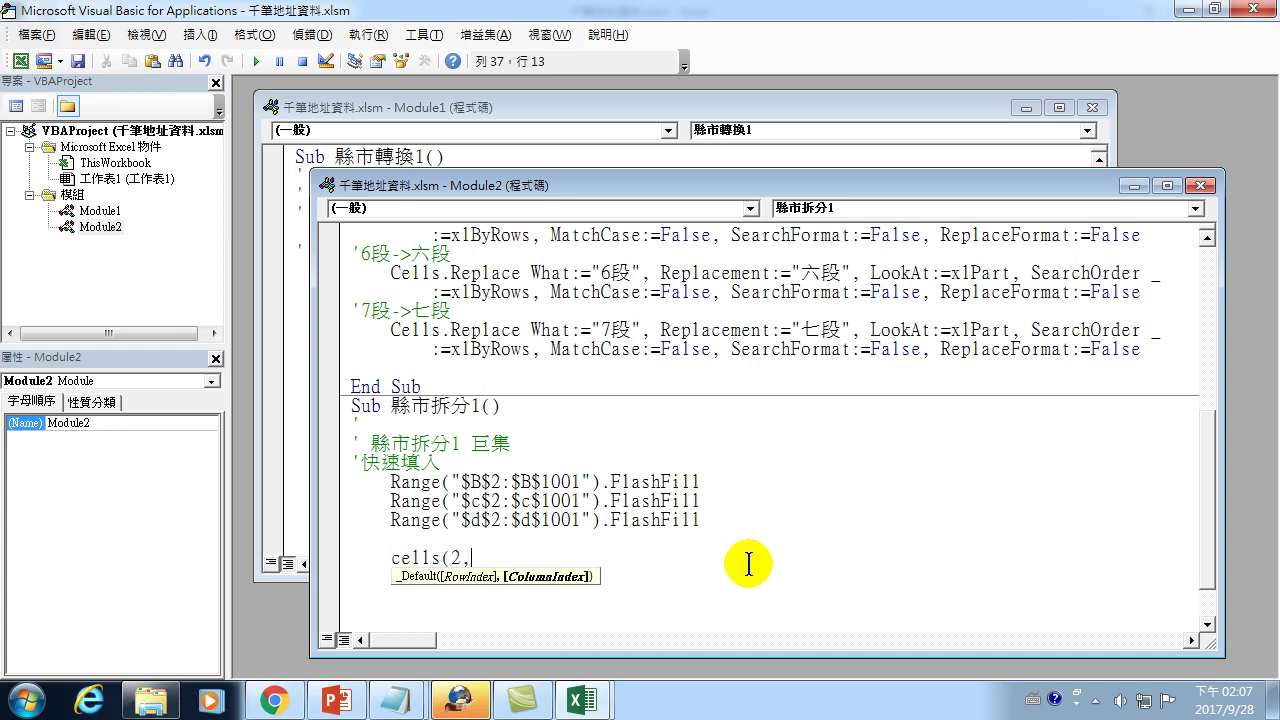
{"action": "type", "text": "5"}
{"action": "type", "text": ") = "}
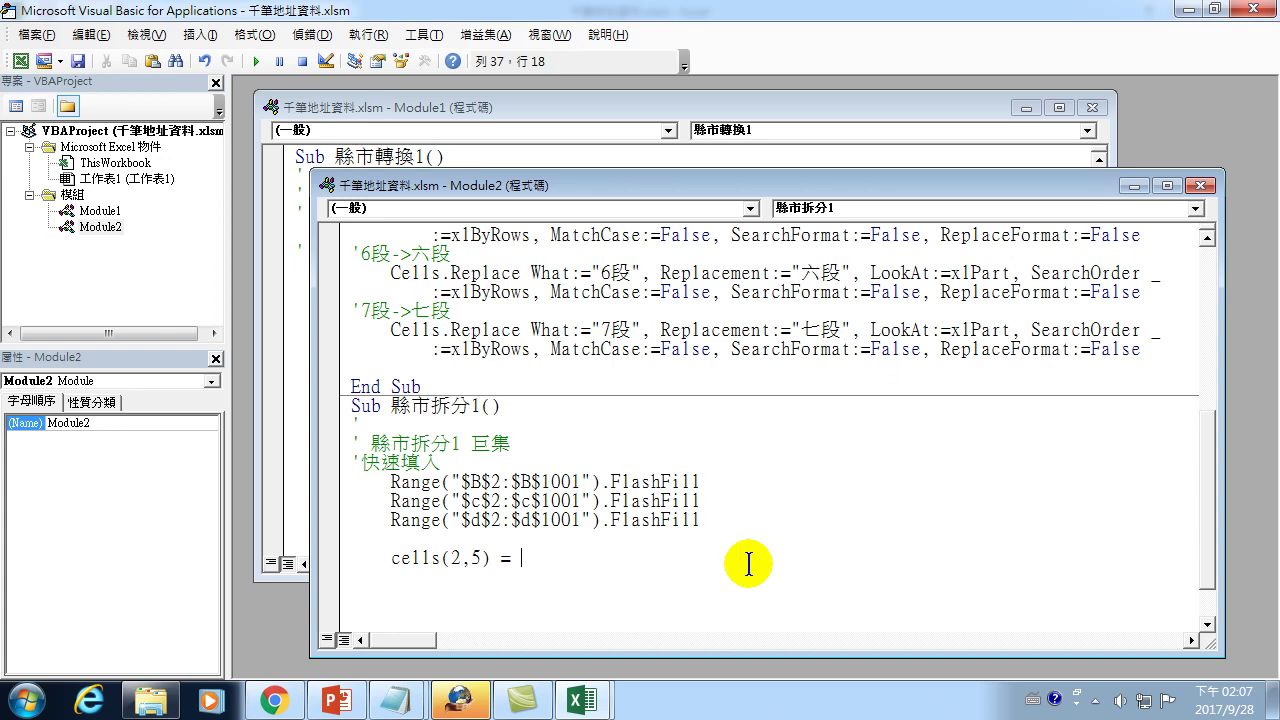
{"action": "type", "text": "\""}
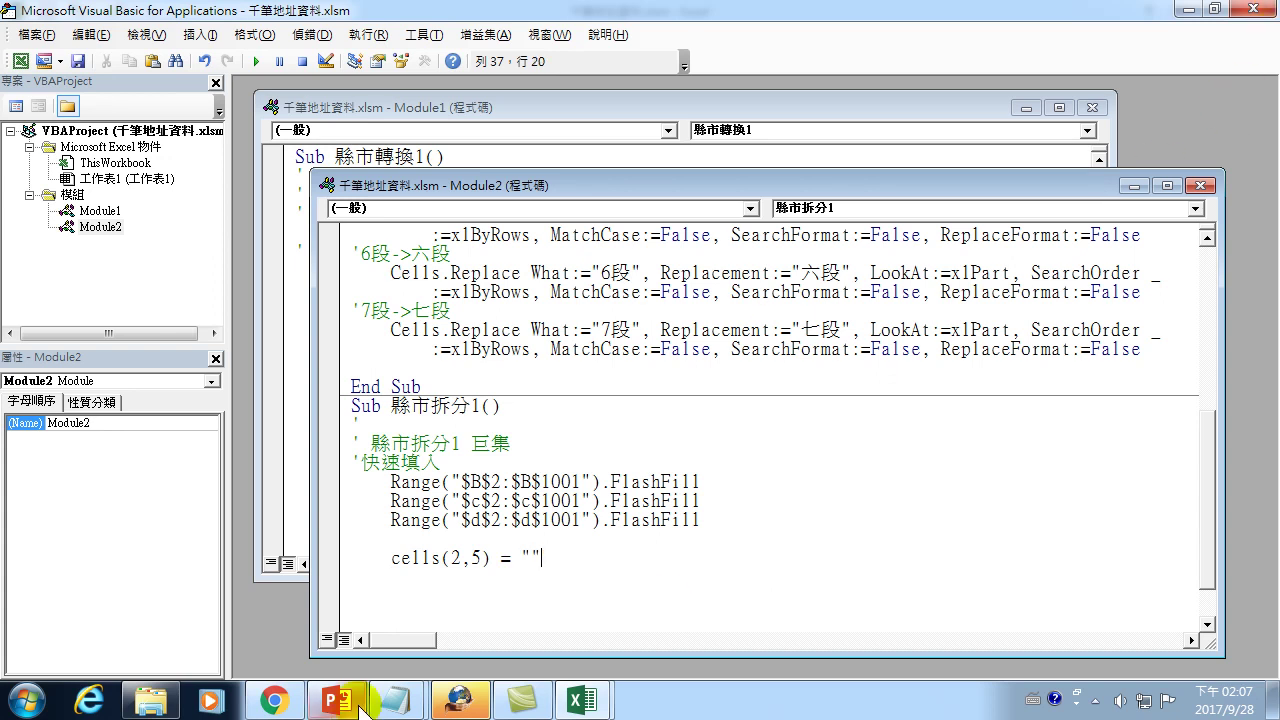
Select the E2 SUBSTITUTE formula text in Excel's formula bar.
{"action": "mouse_move", "coordinate": [585, 700]}
{"action": "left_click", "coordinate": [520, 600]}
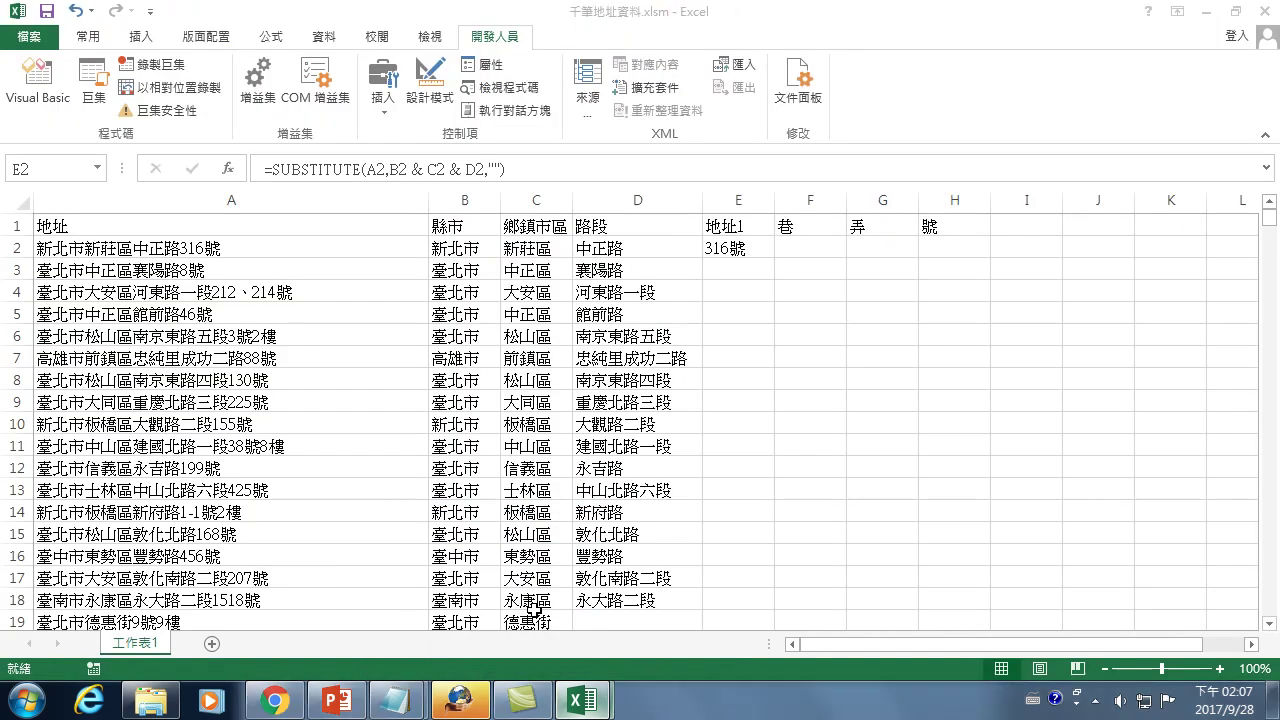
{"action": "left_click_drag", "start_coordinate": [262, 166], "coordinate": [530, 170]}
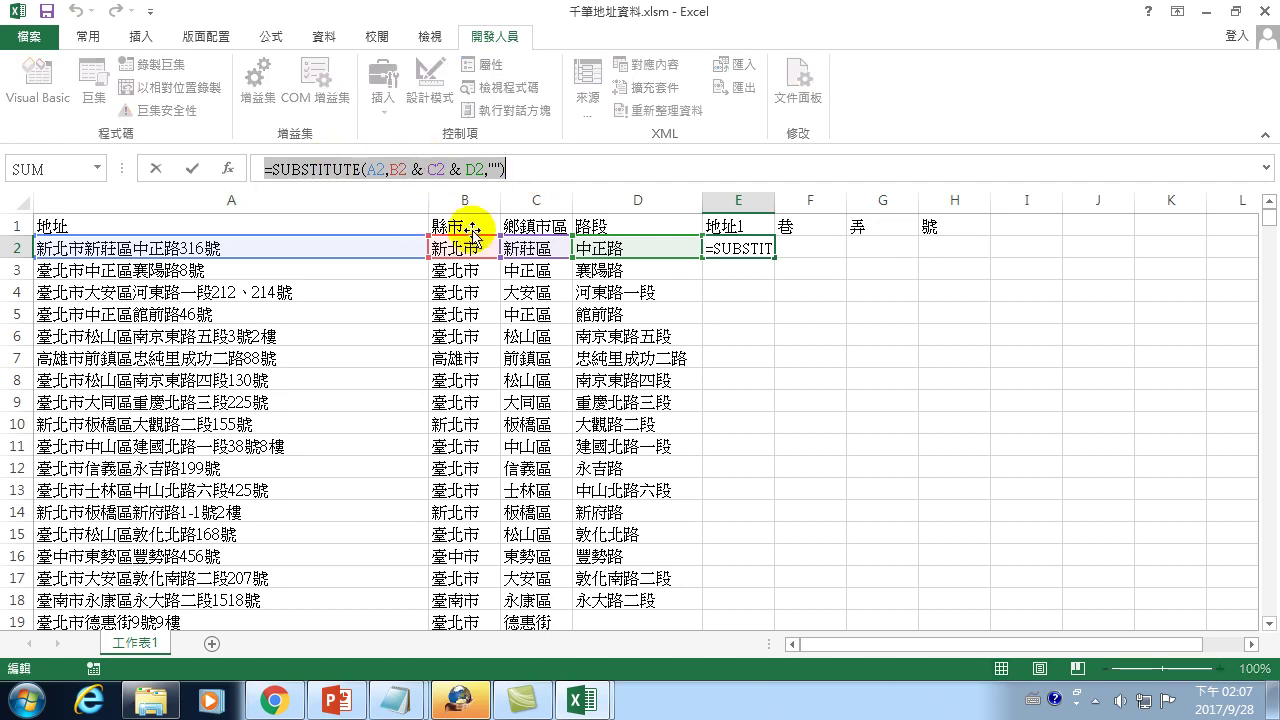
{"action": "key", "text": "Escape"}
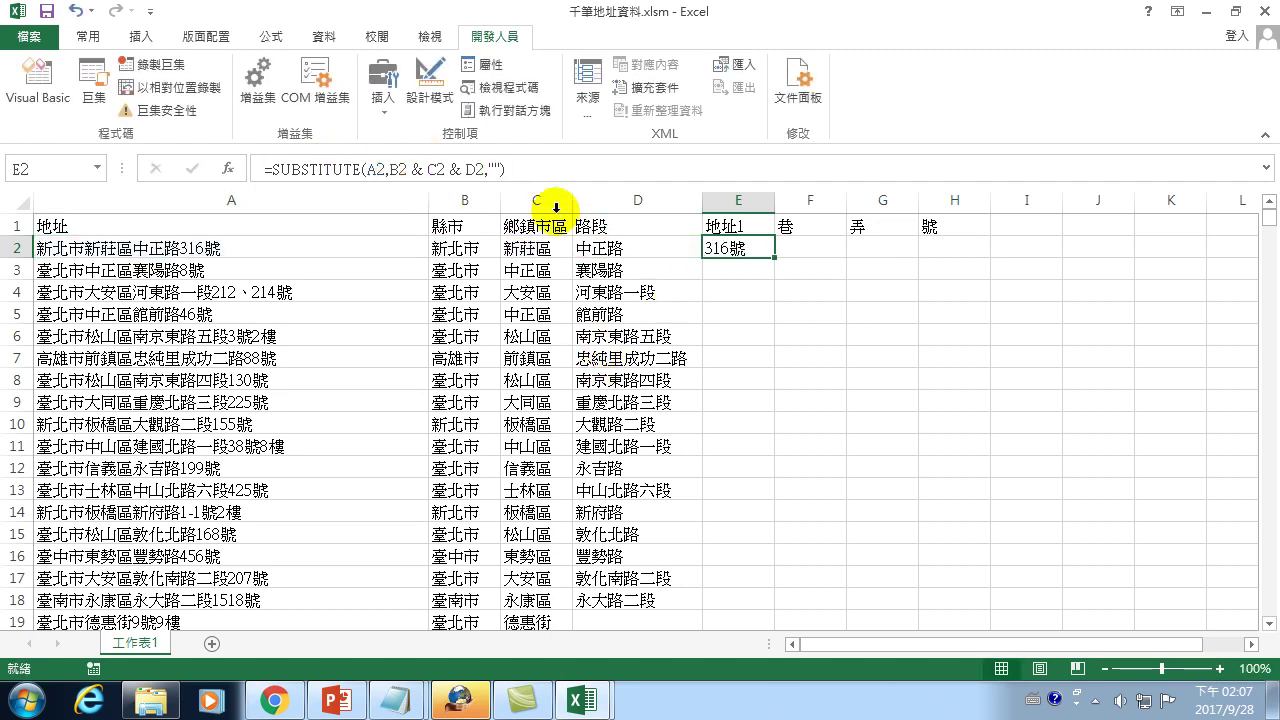
{"action": "left_click_drag", "start_coordinate": [527, 168], "coordinate": [230, 175]}
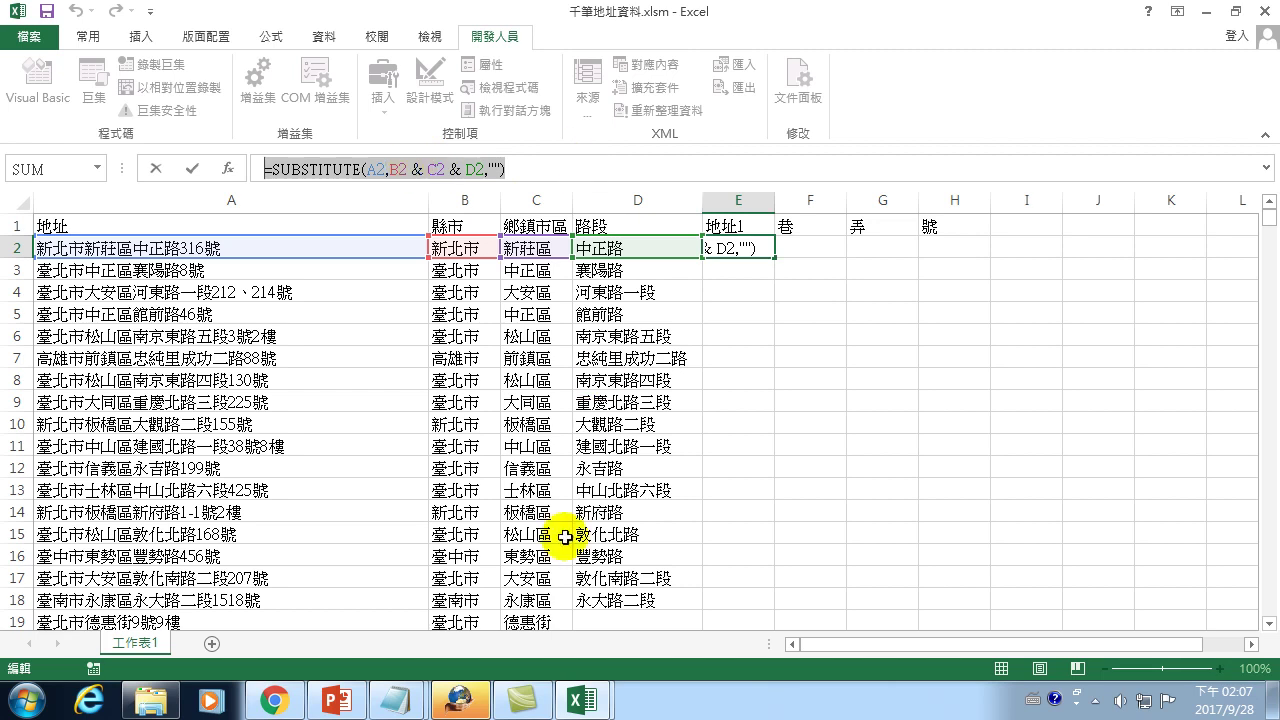
{"action": "left_click", "coordinate": [583, 700]}
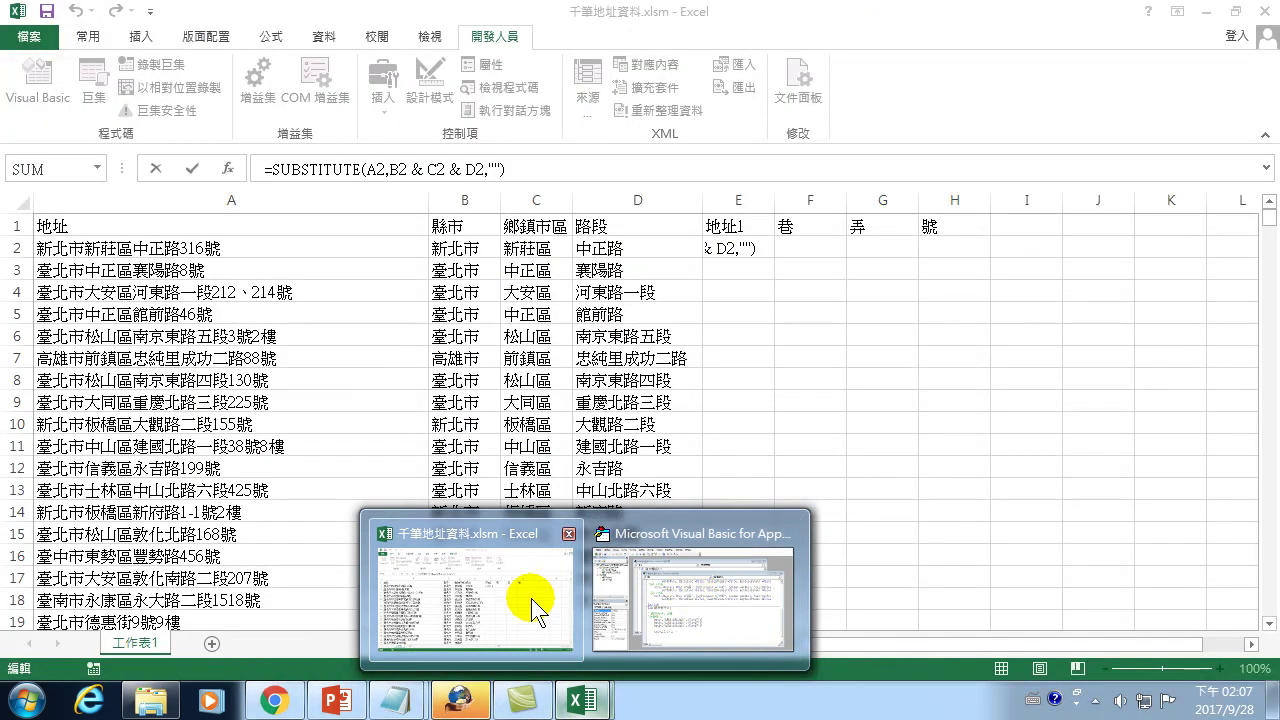
{"action": "left_click", "coordinate": [530, 596]}
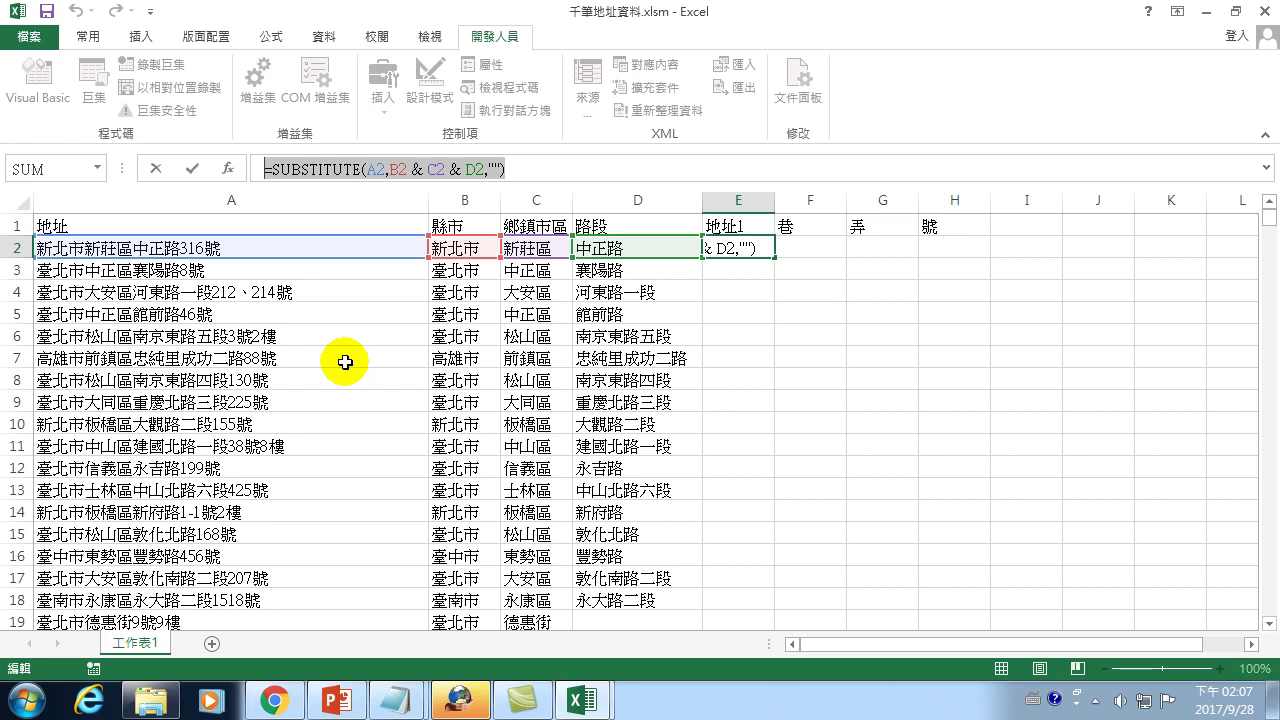
{"action": "left_click", "coordinate": [554, 172]}
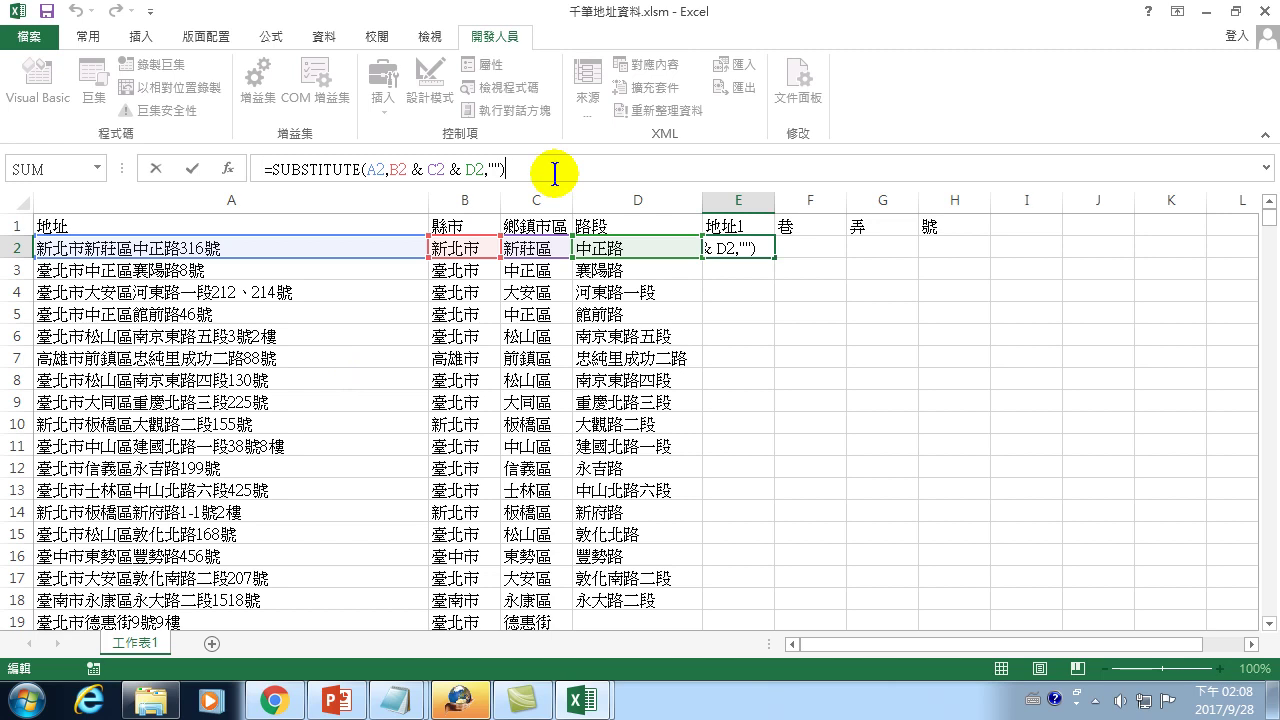
{"action": "key", "text": "Return"}
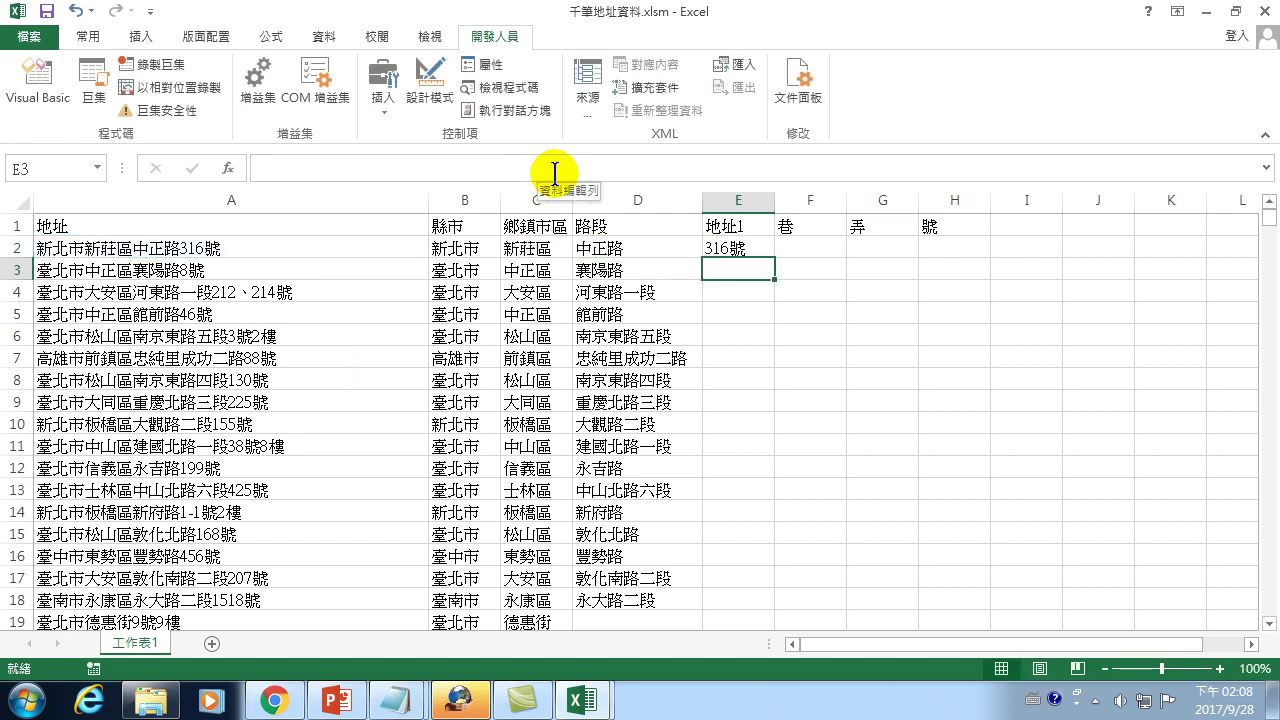
Copy the entire E2 formula and confirm E2 still shows its result.
{"action": "left_click", "coordinate": [735, 247]}
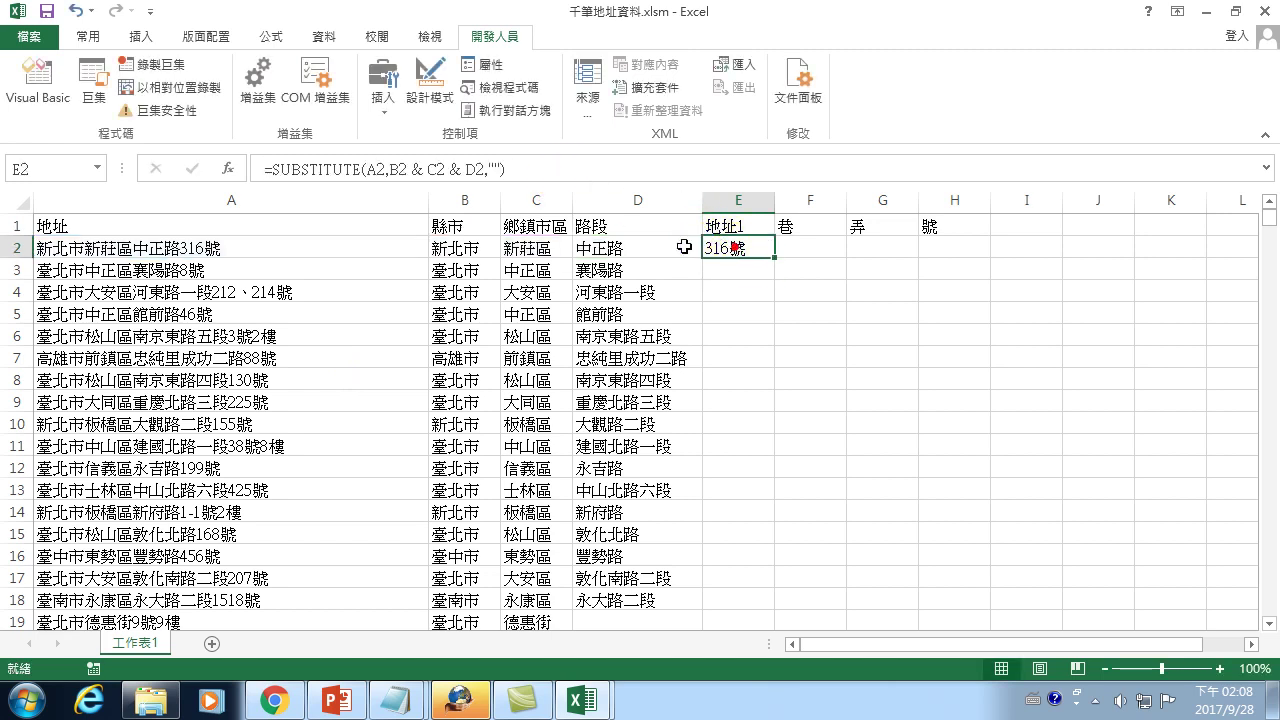
{"action": "left_click_drag", "start_coordinate": [533, 163], "coordinate": [240, 163]}
{"action": "key", "text": "ctrl+c"}
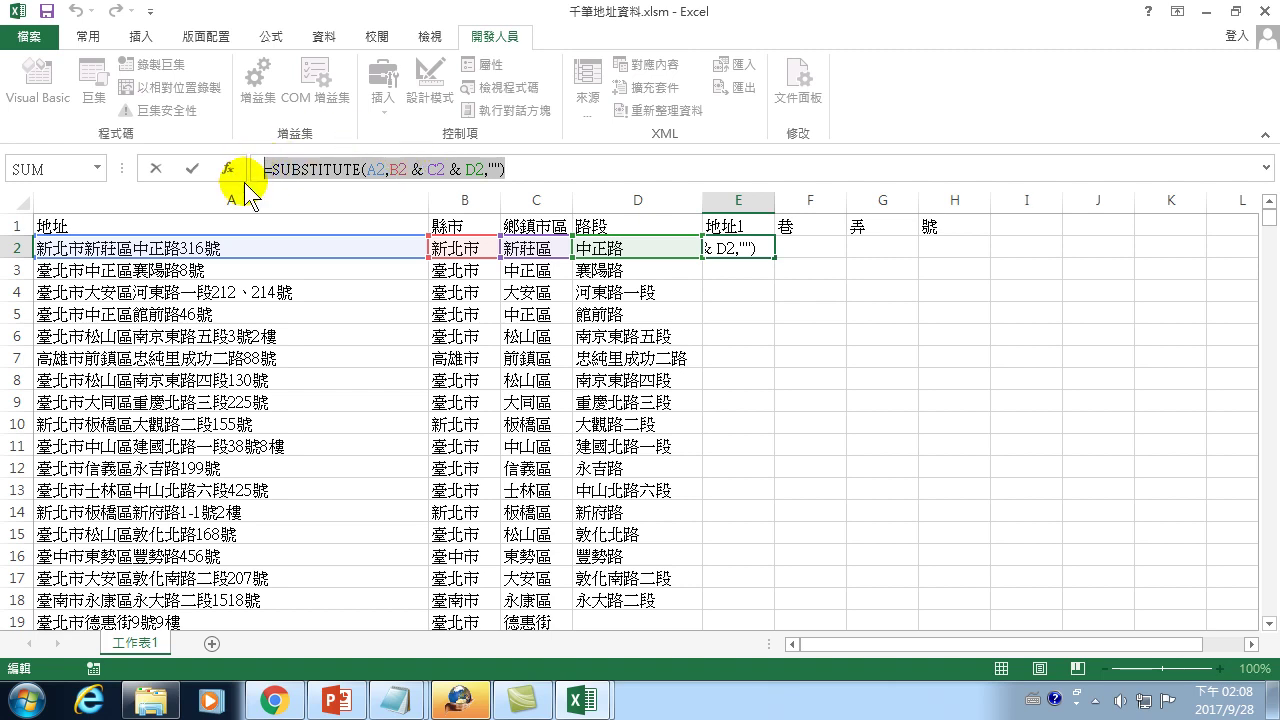
{"action": "left_click", "coordinate": [580, 700]}
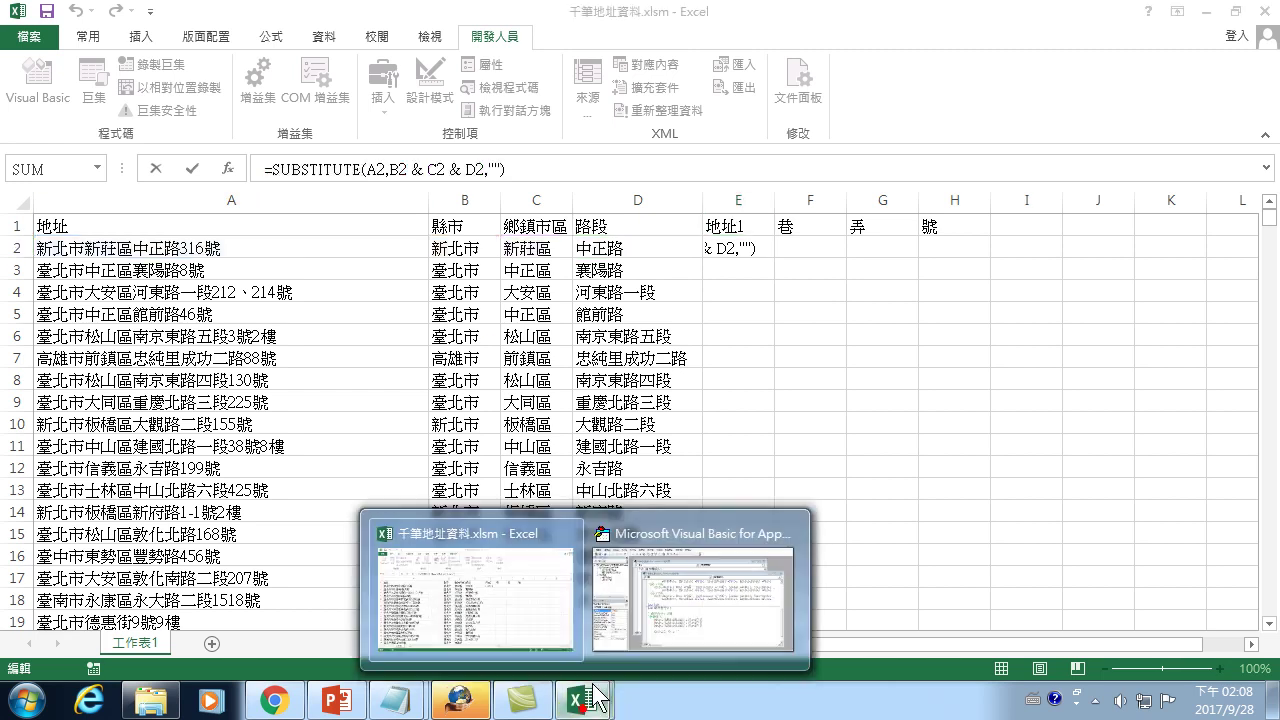
{"action": "left_click", "coordinate": [681, 613]}
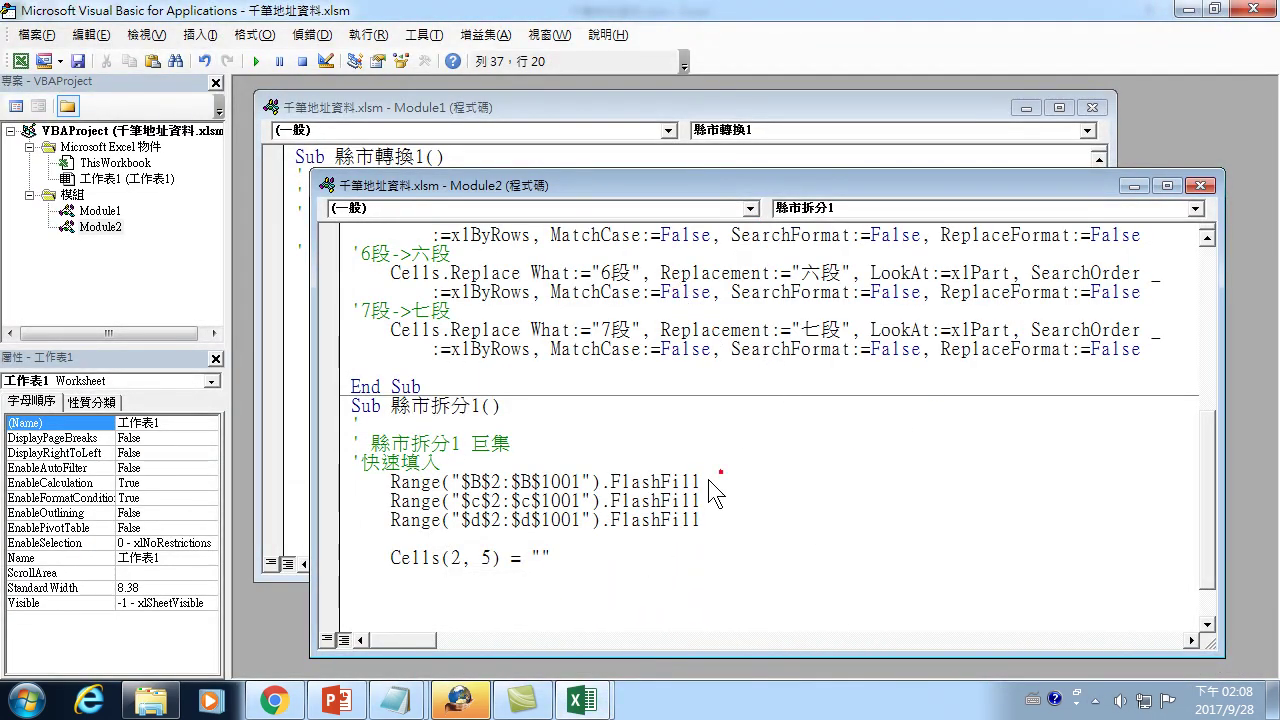
{"action": "left_click", "coordinate": [635, 497]}
{"action": "left_click", "coordinate": [580, 700]}
{"action": "left_click", "coordinate": [465, 615]}
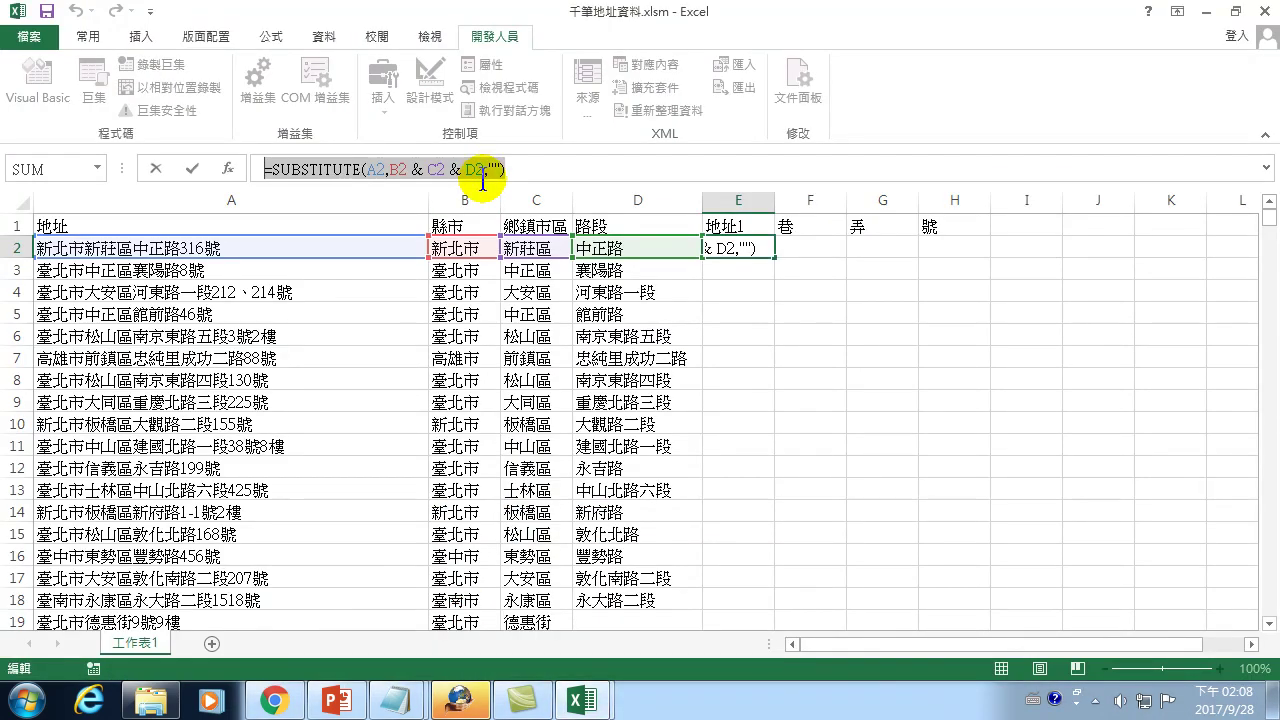
{"action": "key", "text": "Return"}
{"action": "left_click", "coordinate": [729, 252]}
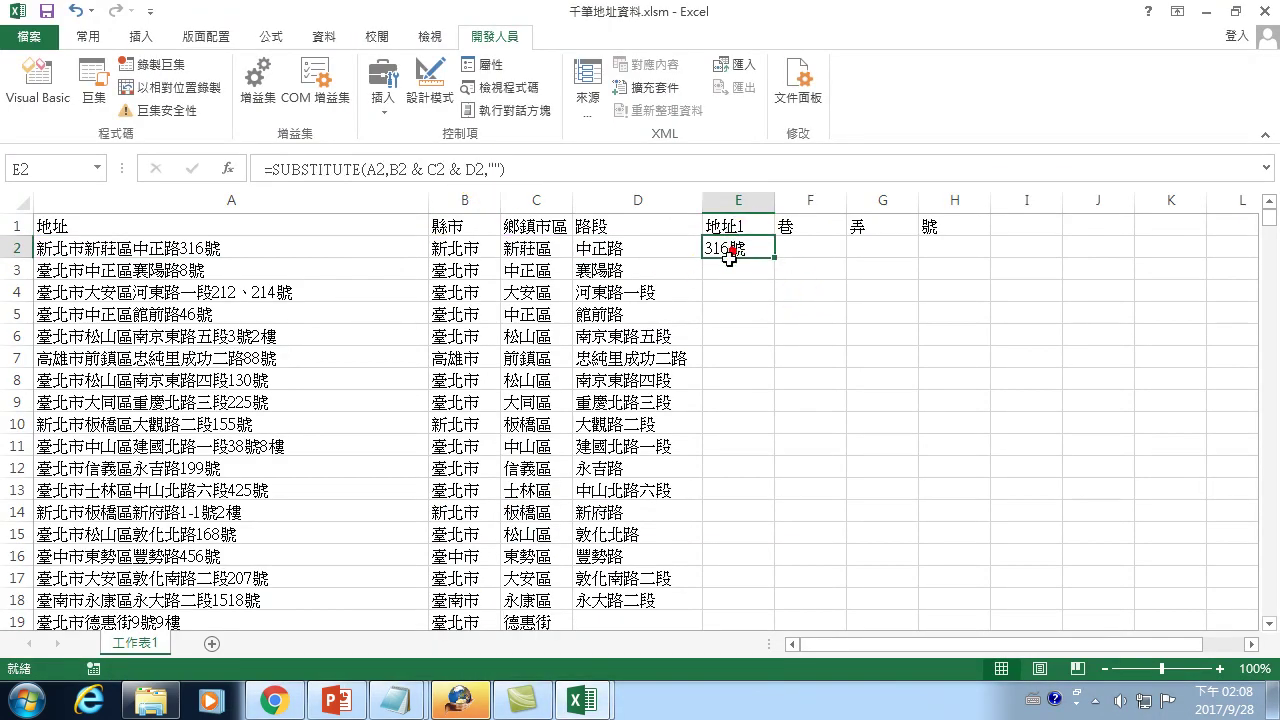
Paste the formula between the quotes of the Cells(2, 5) line in 縣市拆分1.
{"action": "left_click", "coordinate": [580, 700]}
{"action": "left_click", "coordinate": [671, 606]}
{"action": "left_click", "coordinate": [785, 406]}
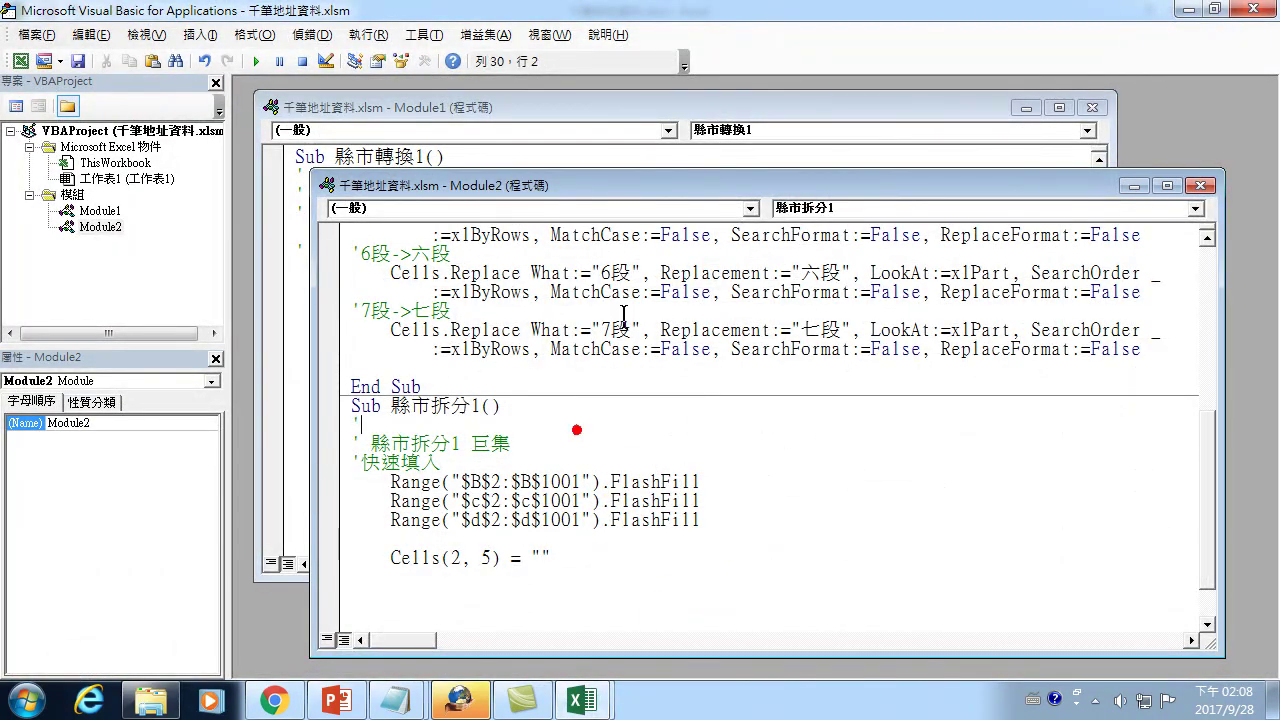
{"action": "left_click", "coordinate": [569, 559]}
{"action": "left_click", "coordinate": [543, 559]}
{"action": "left_click", "coordinate": [543, 559]}
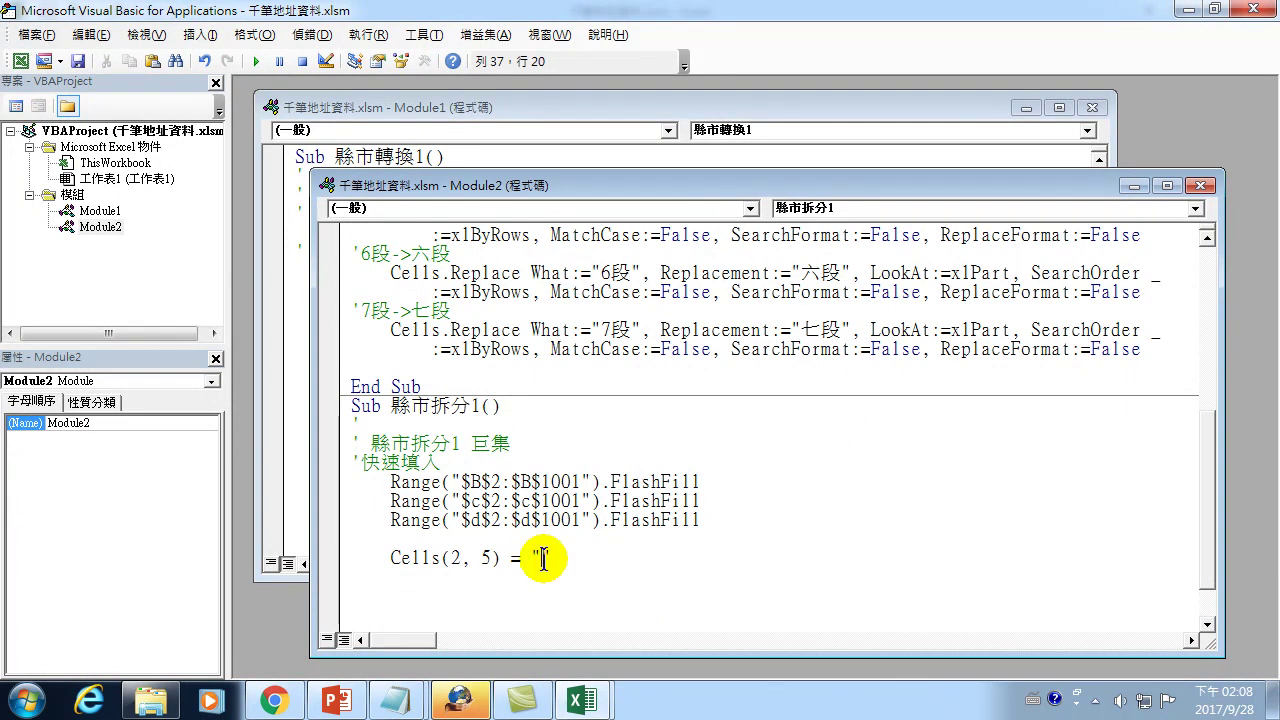
{"action": "key", "text": "ctrl+v"}
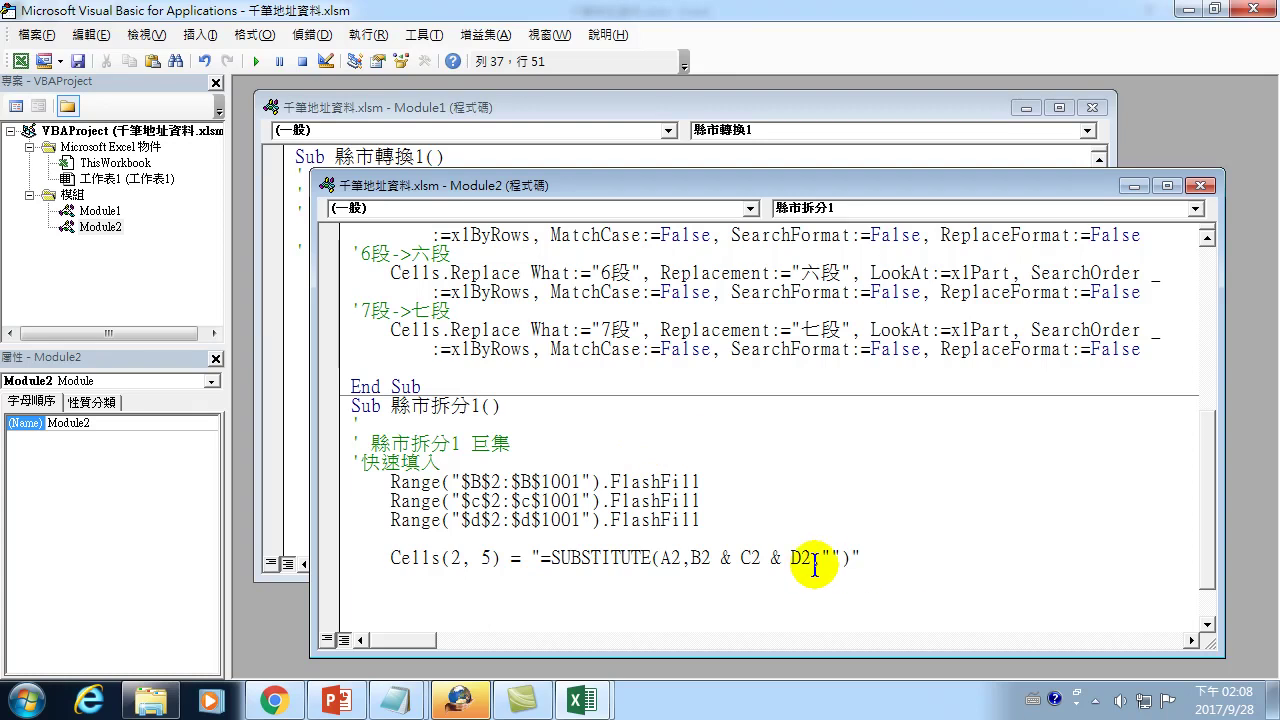
{"action": "left_click", "coordinate": [1255, 12]}
Clear the city, district and road results in columns B–D below row 2.
{"action": "left_click", "coordinate": [529, 168]}
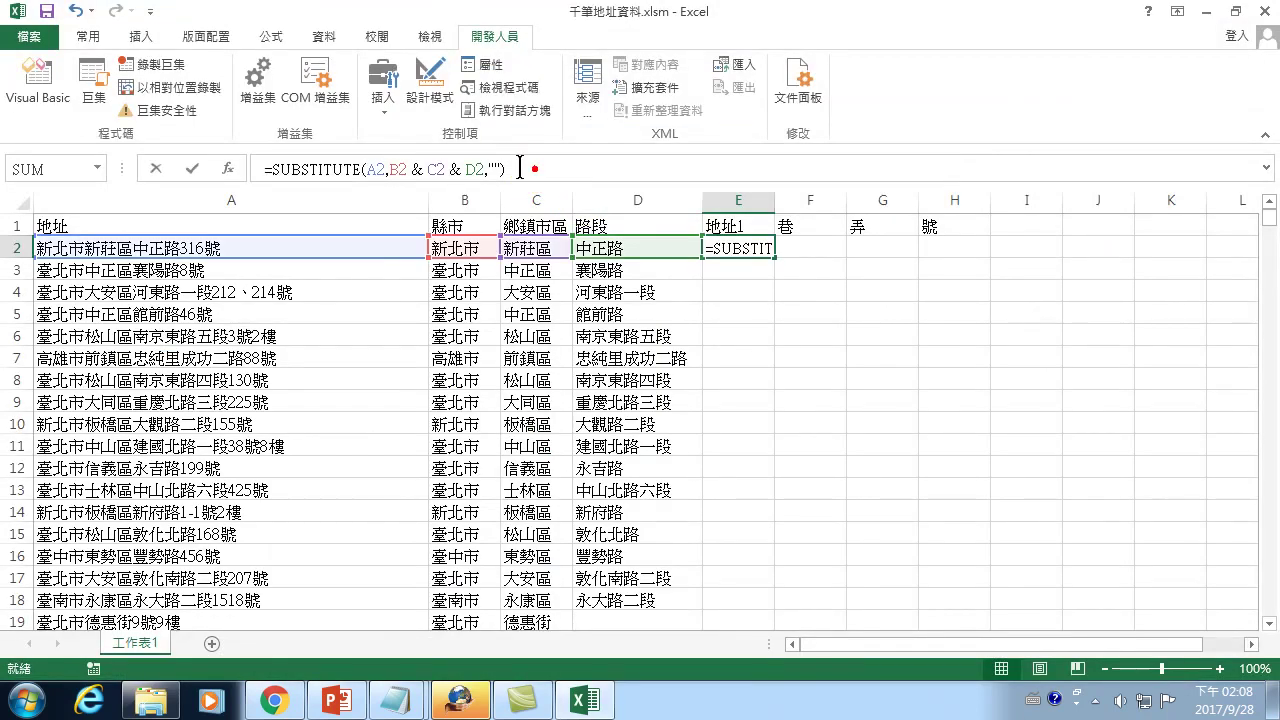
{"action": "left_click", "coordinate": [748, 314]}
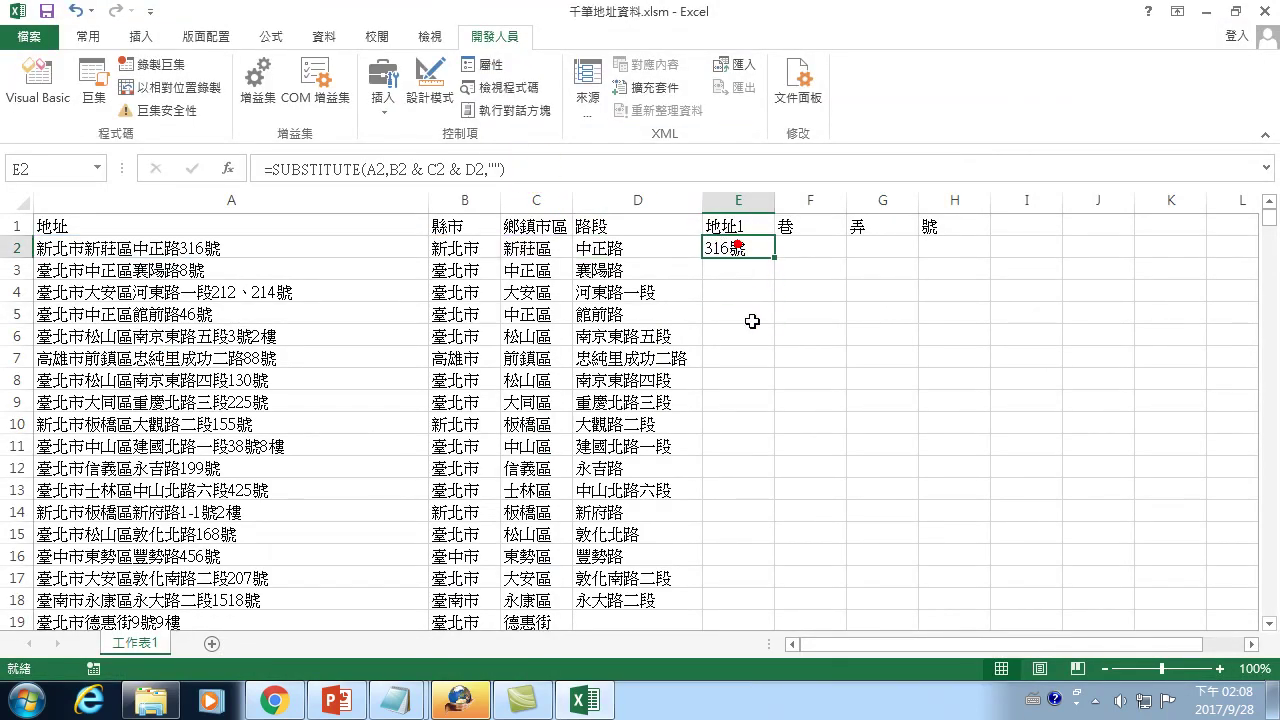
{"action": "mouse_move", "coordinate": [455, 270]}
{"action": "left_mouse_down"}
{"action": "mouse_move", "coordinate": [667, 714]}
{"action": "mouse_move", "coordinate": [663, 700]}
{"action": "left_mouse_up"}
{"action": "key", "text": "ctrl+Home"}
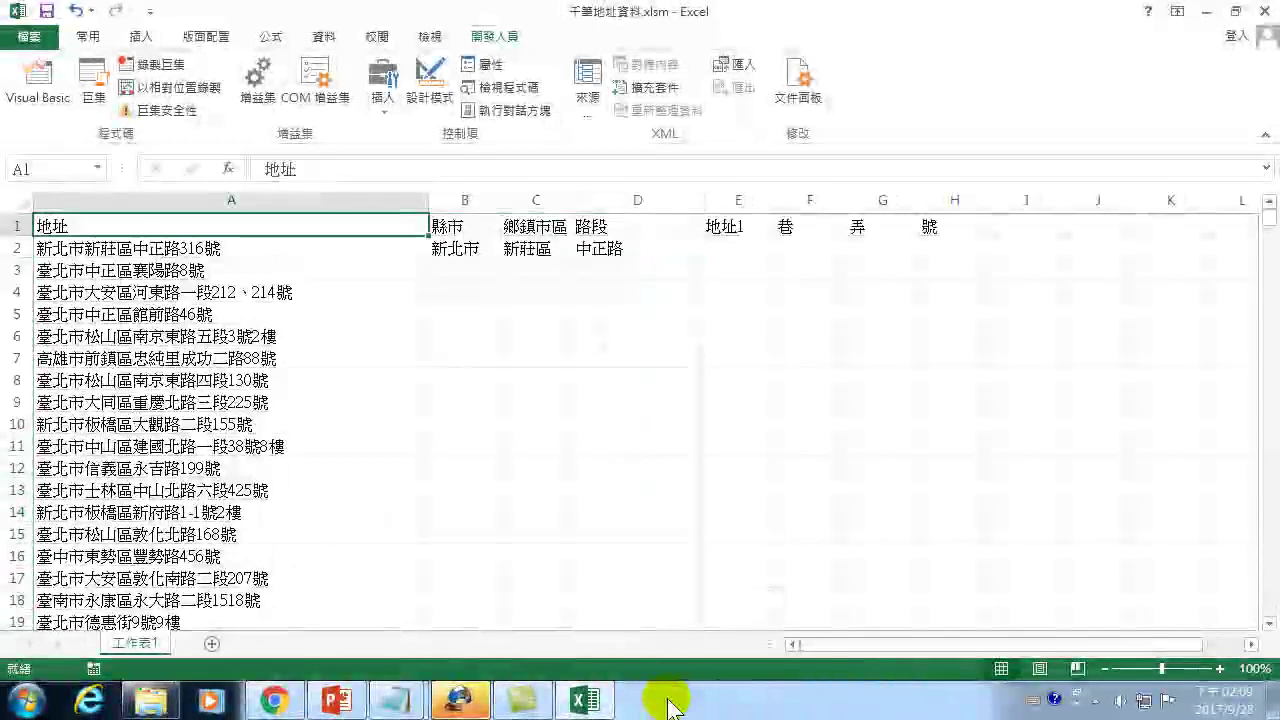
Run 縣市拆分1, debug runtime error 1004, then reset the macro.
{"action": "left_click", "coordinate": [114, 98]}
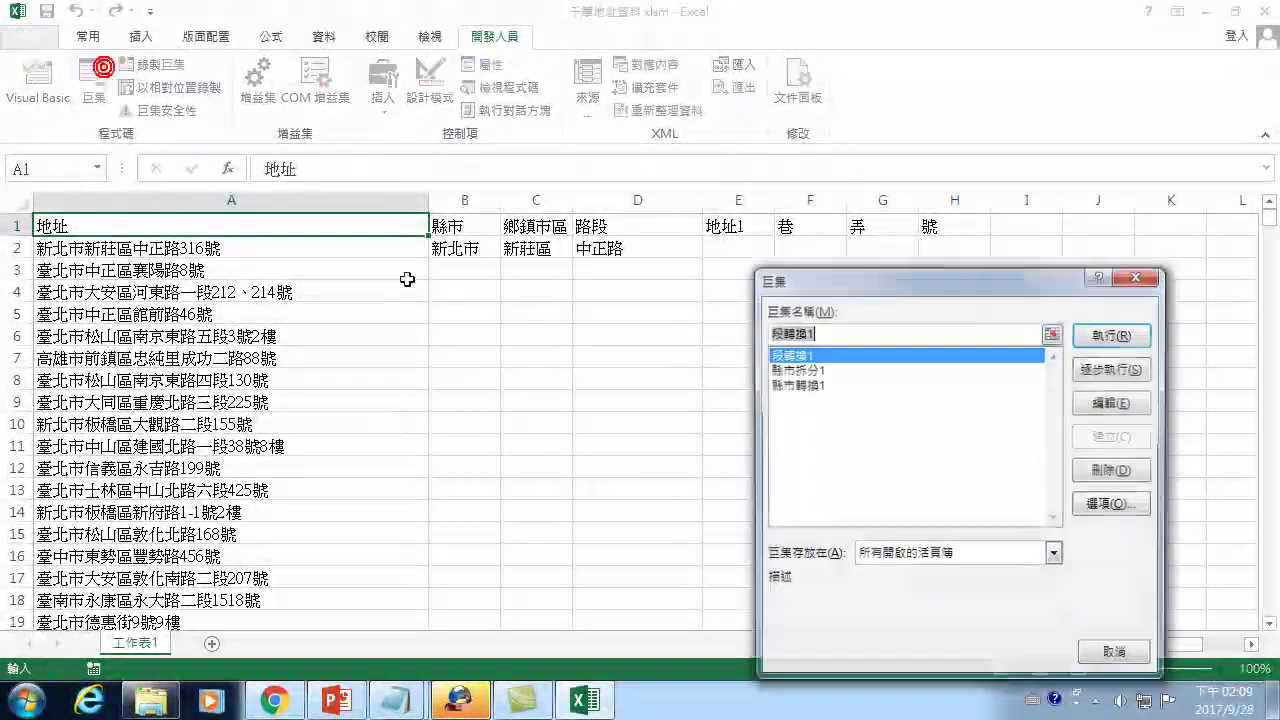
{"action": "left_click", "coordinate": [802, 369]}
{"action": "left_click", "coordinate": [1085, 335]}
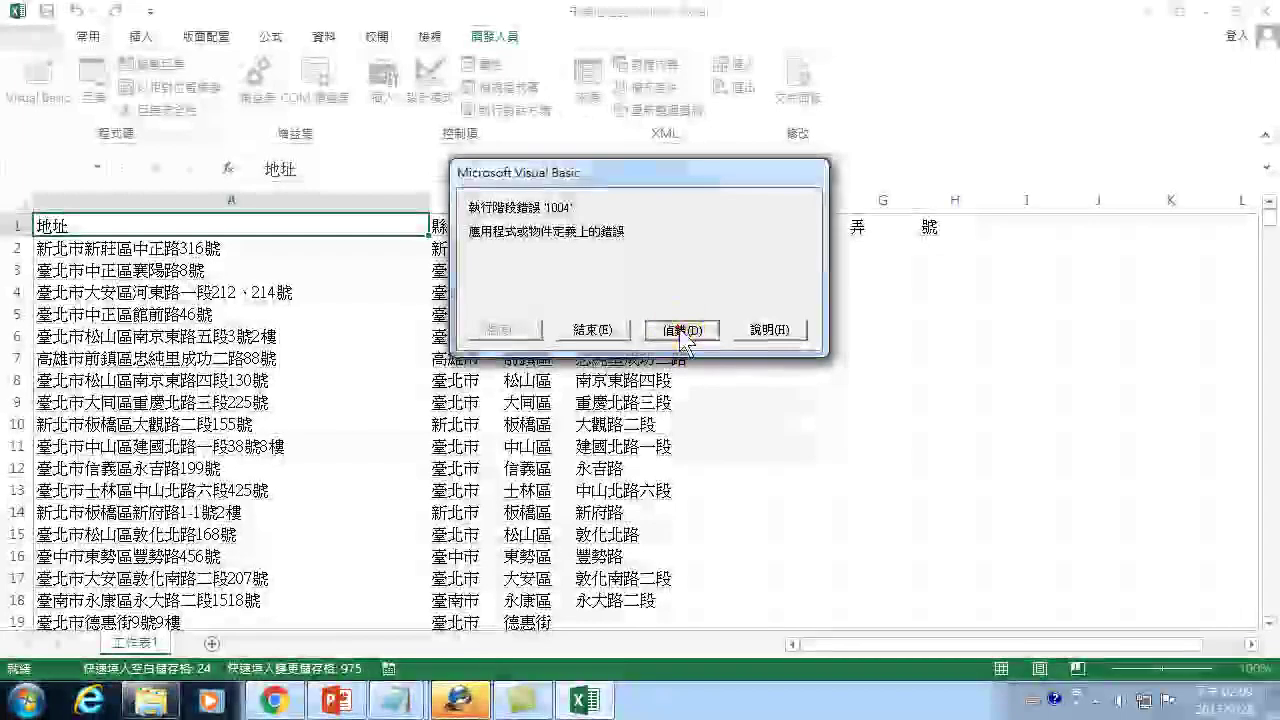
{"action": "left_click", "coordinate": [681, 329]}
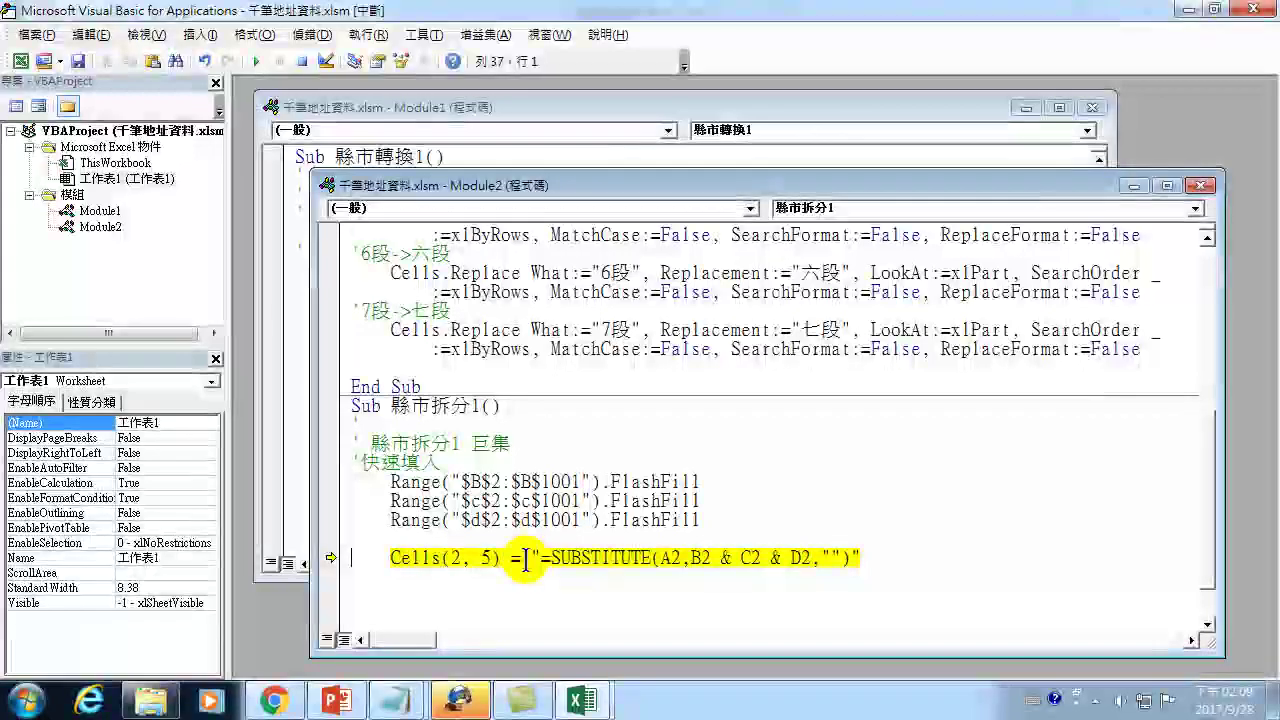
{"action": "left_click", "coordinate": [1250, 9]}
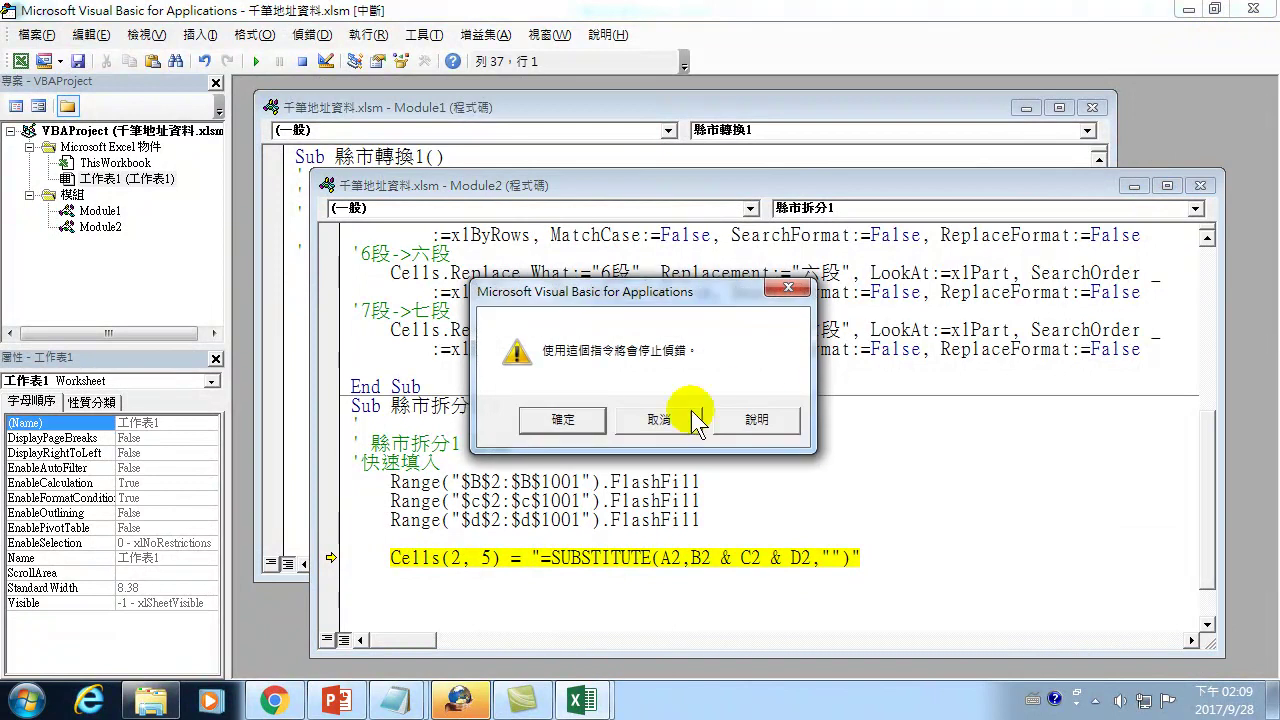
{"action": "left_click", "coordinate": [563, 421]}
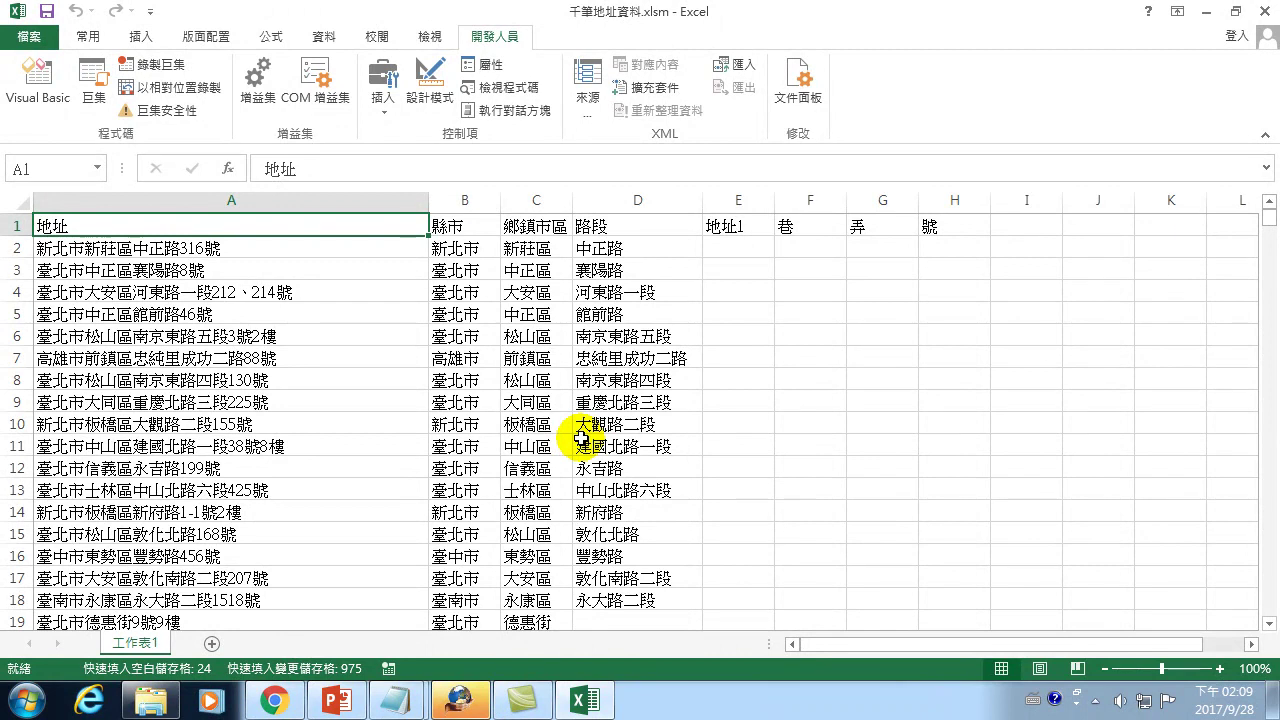
Clear B3:D1001, select A1 and bring up the macro list.
{"action": "left_click_drag", "start_coordinate": [444, 280], "coordinate": [648, 712]}
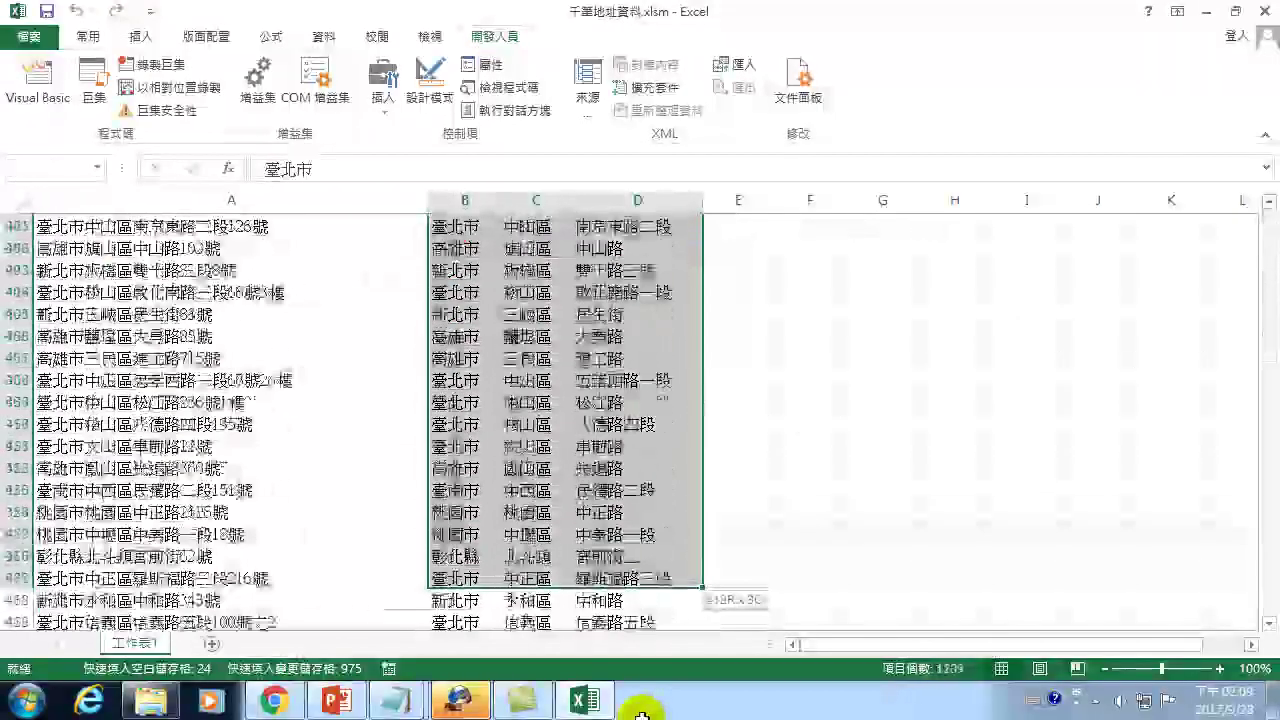
{"action": "left_click_drag", "start_coordinate": [648, 712], "coordinate": [634, 712]}
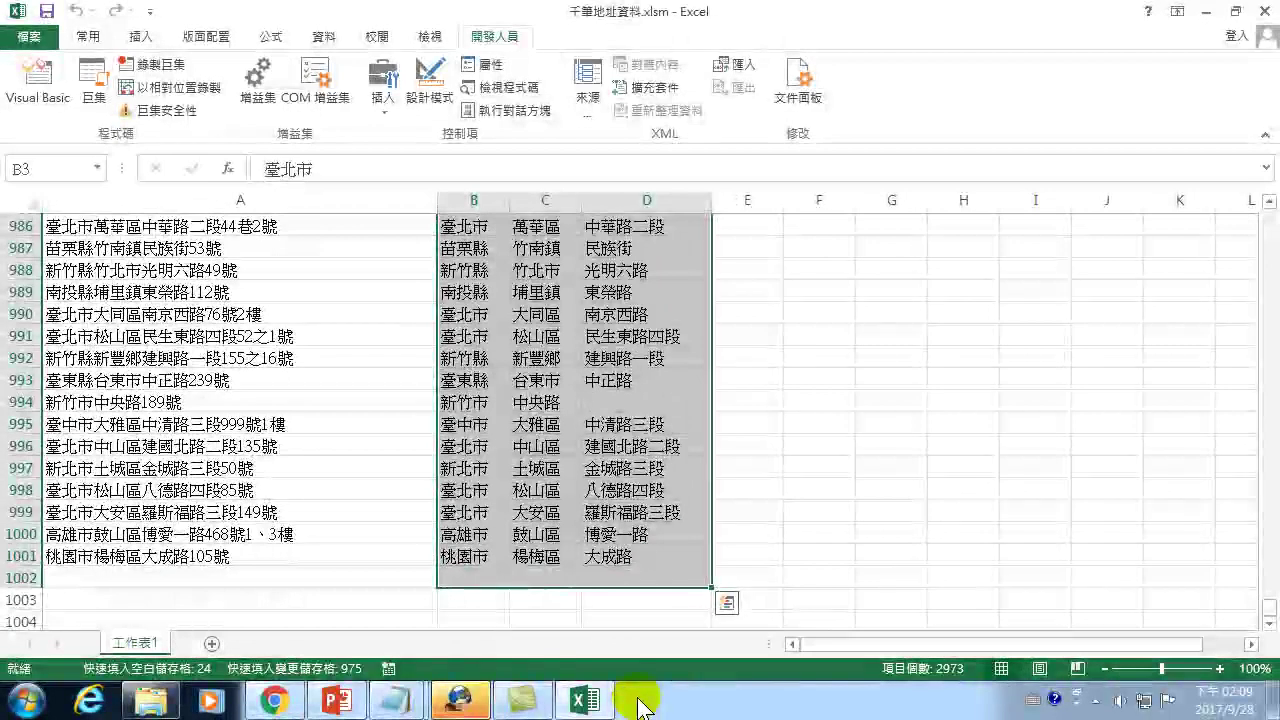
{"action": "key", "text": "ctrl+BackSpace"}
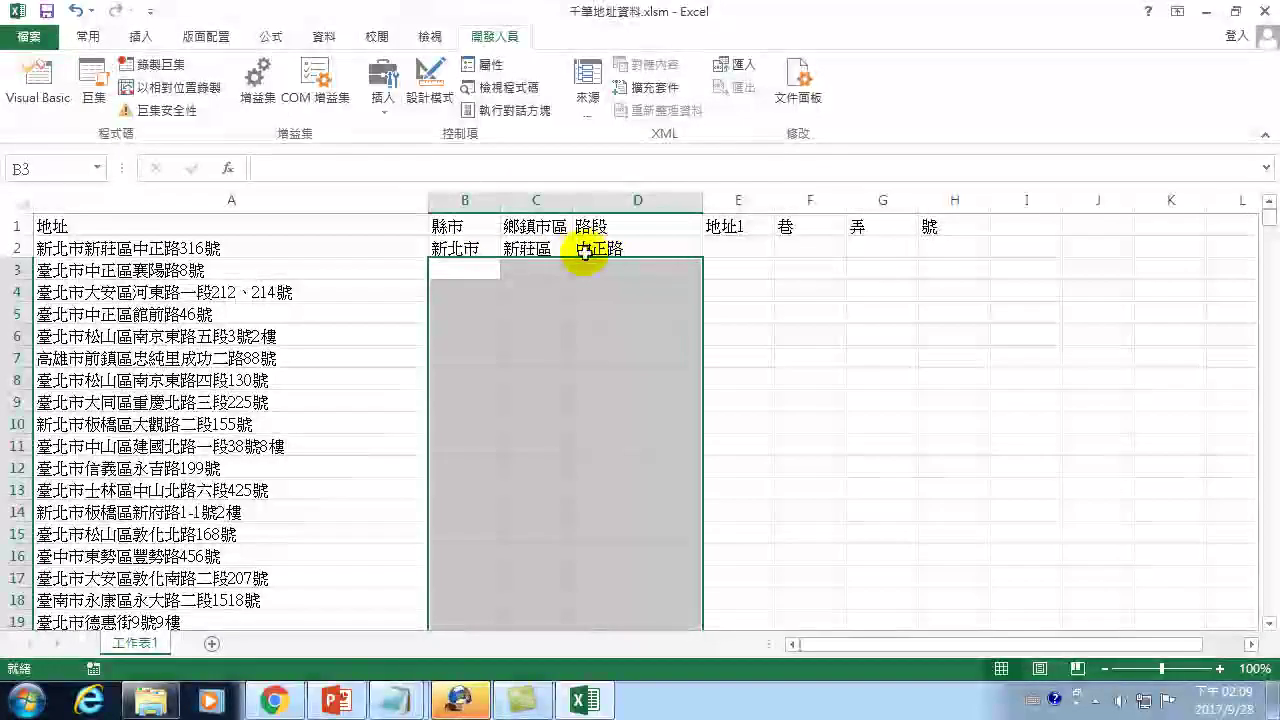
{"action": "left_click", "coordinate": [449, 270]}
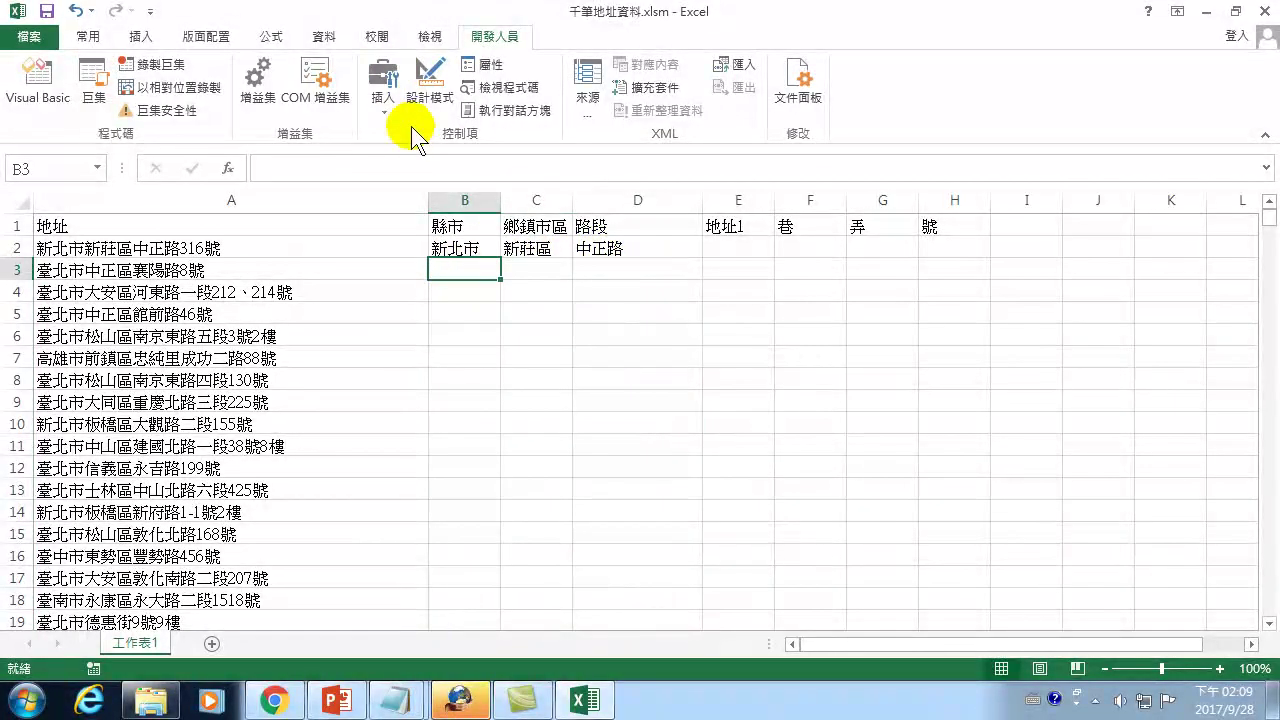
{"action": "left_click_drag", "start_coordinate": [420, 194], "coordinate": [422, 214]}
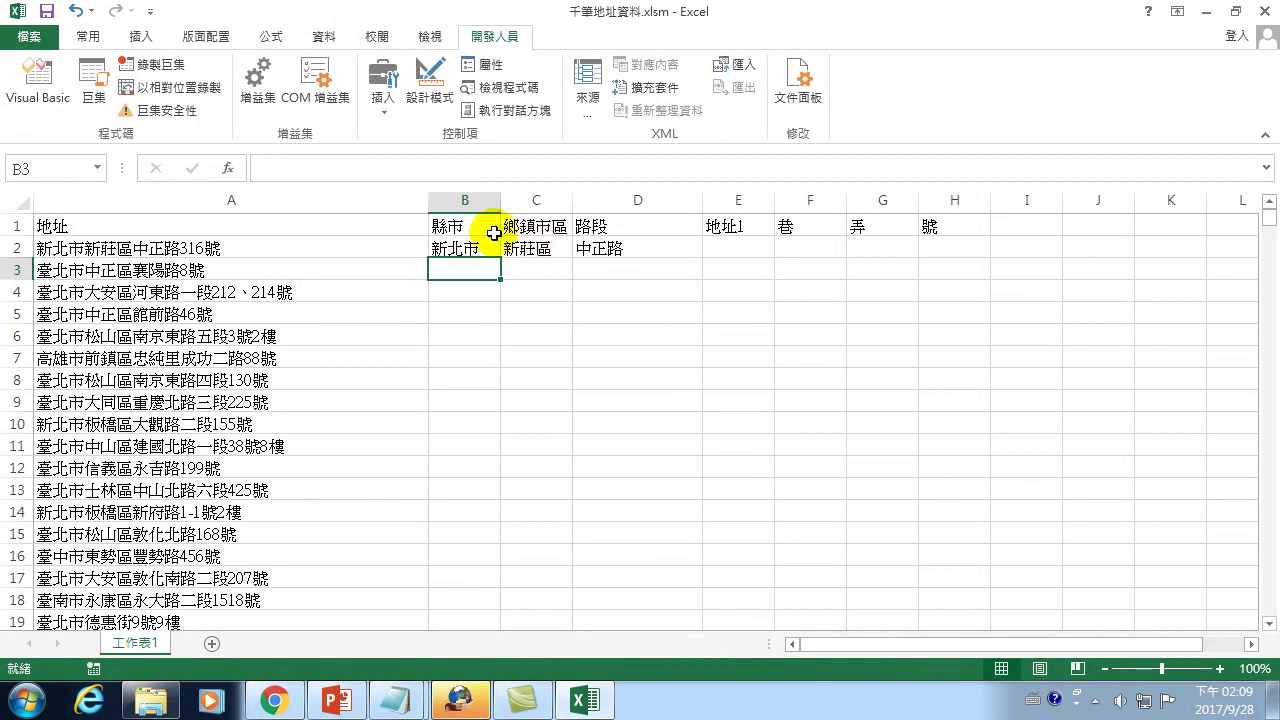
{"action": "left_click", "coordinate": [445, 265]}
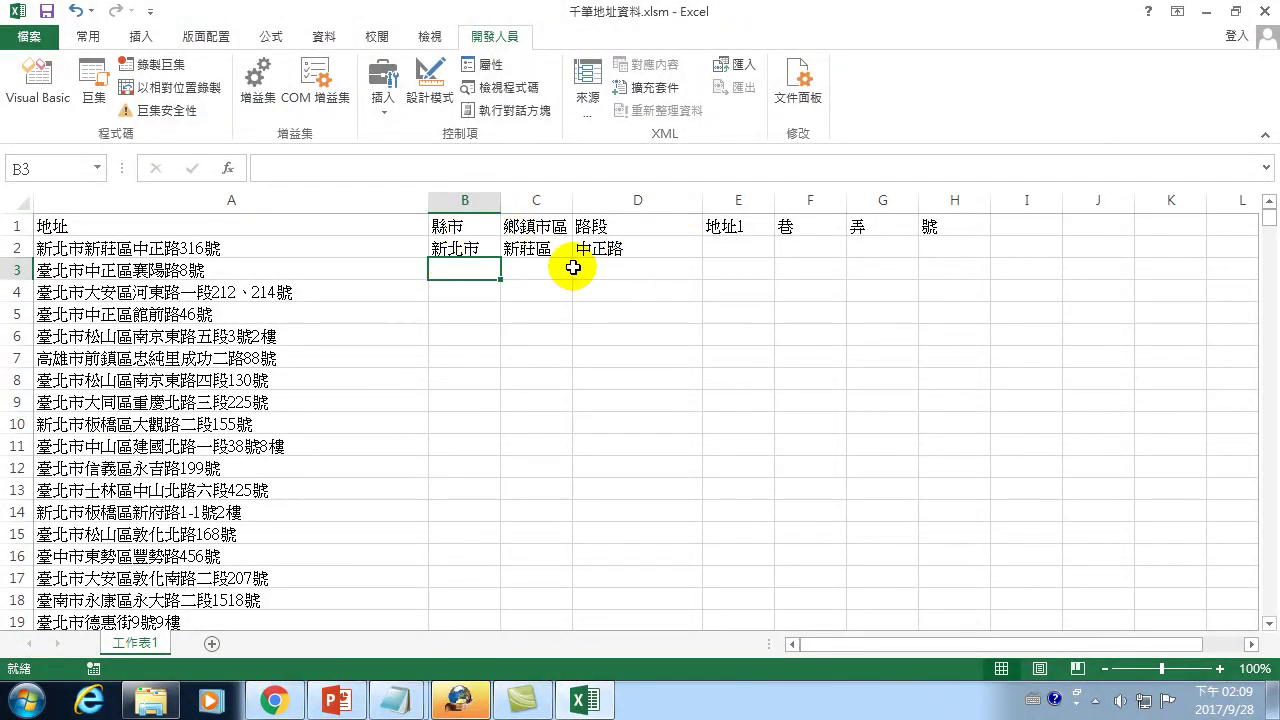
{"action": "left_click", "coordinate": [90, 220]}
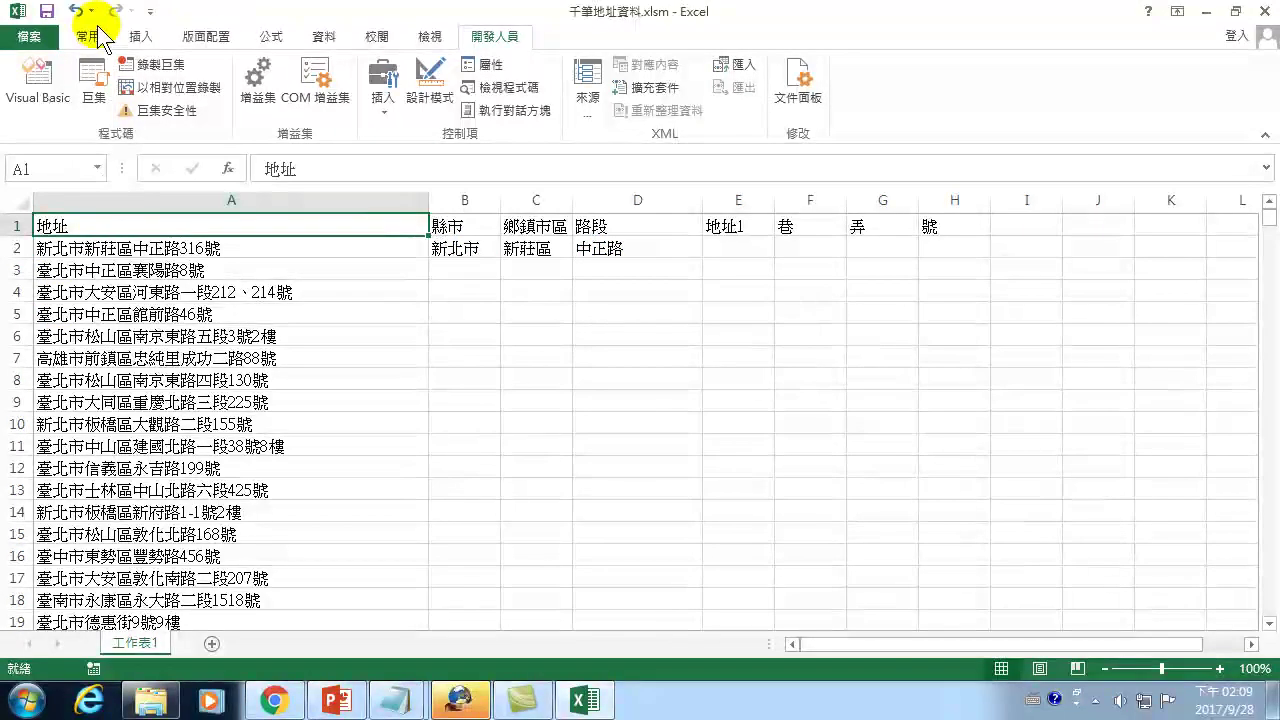
{"action": "left_click", "coordinate": [92, 80]}
Rerun 縣市拆分1 and dismiss its runtime error 1004.
{"action": "left_click", "coordinate": [783, 369]}
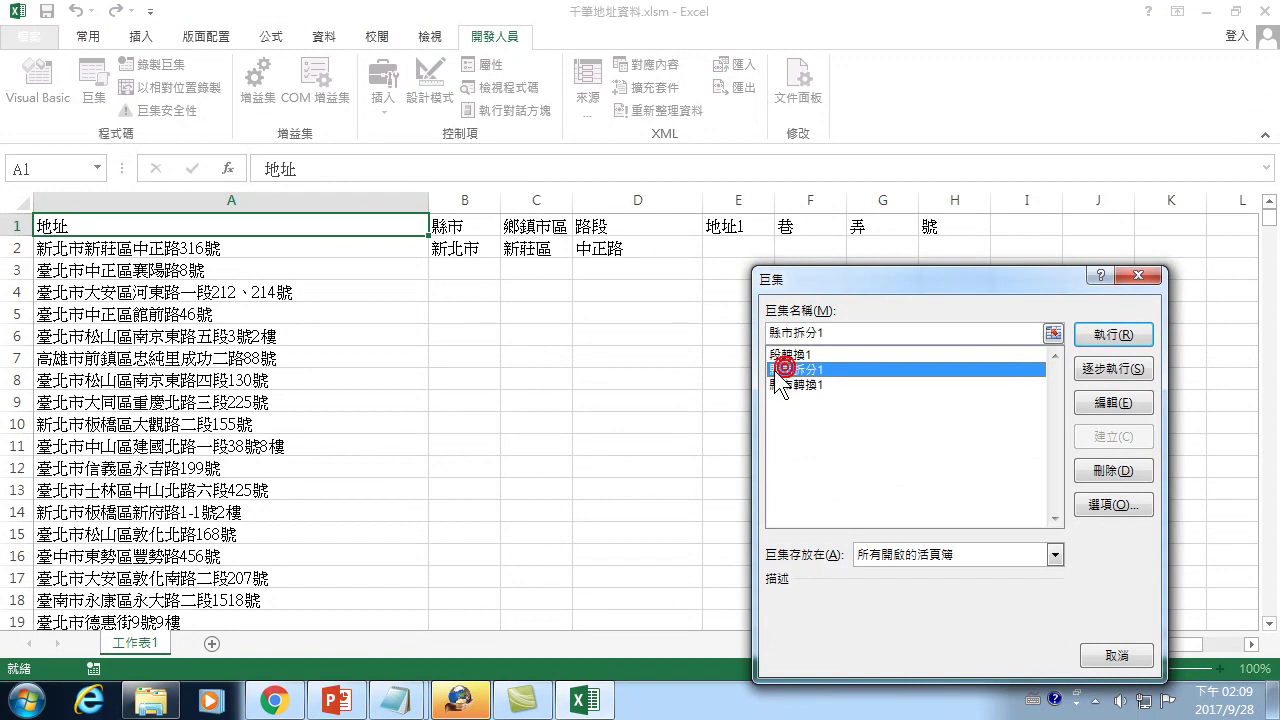
{"action": "left_click", "coordinate": [1113, 333]}
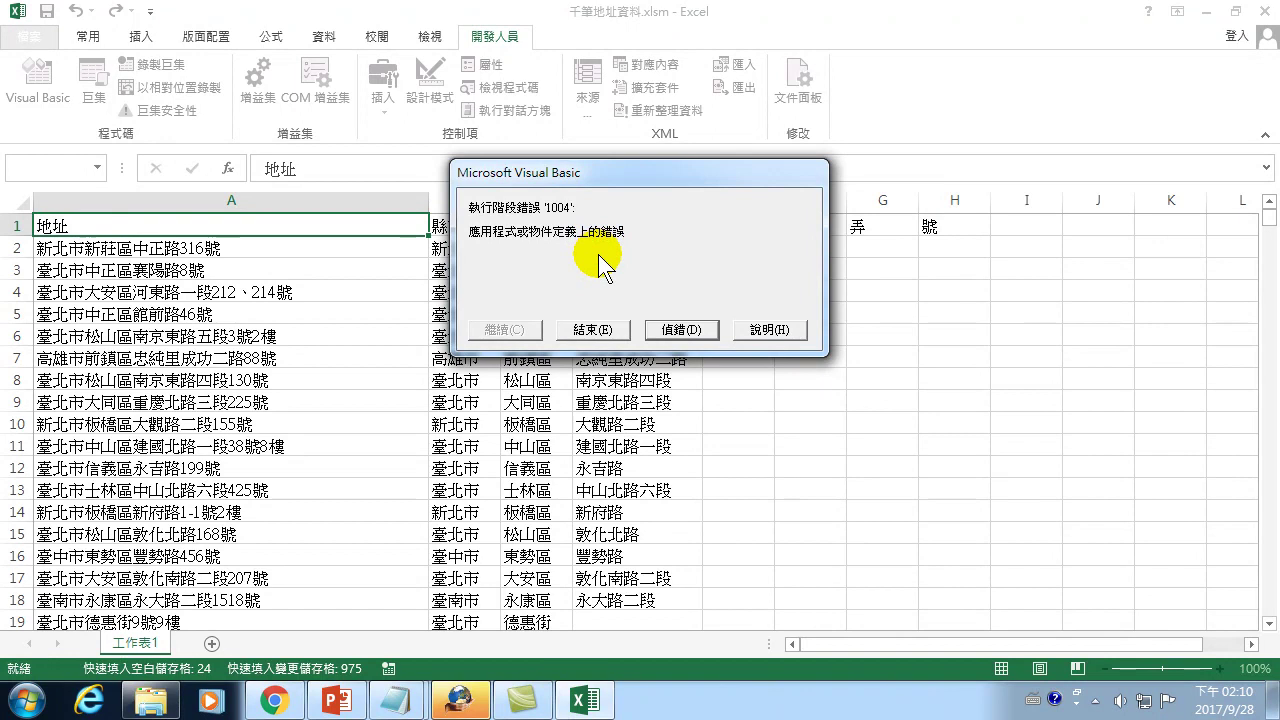
{"action": "left_click", "coordinate": [626, 329]}
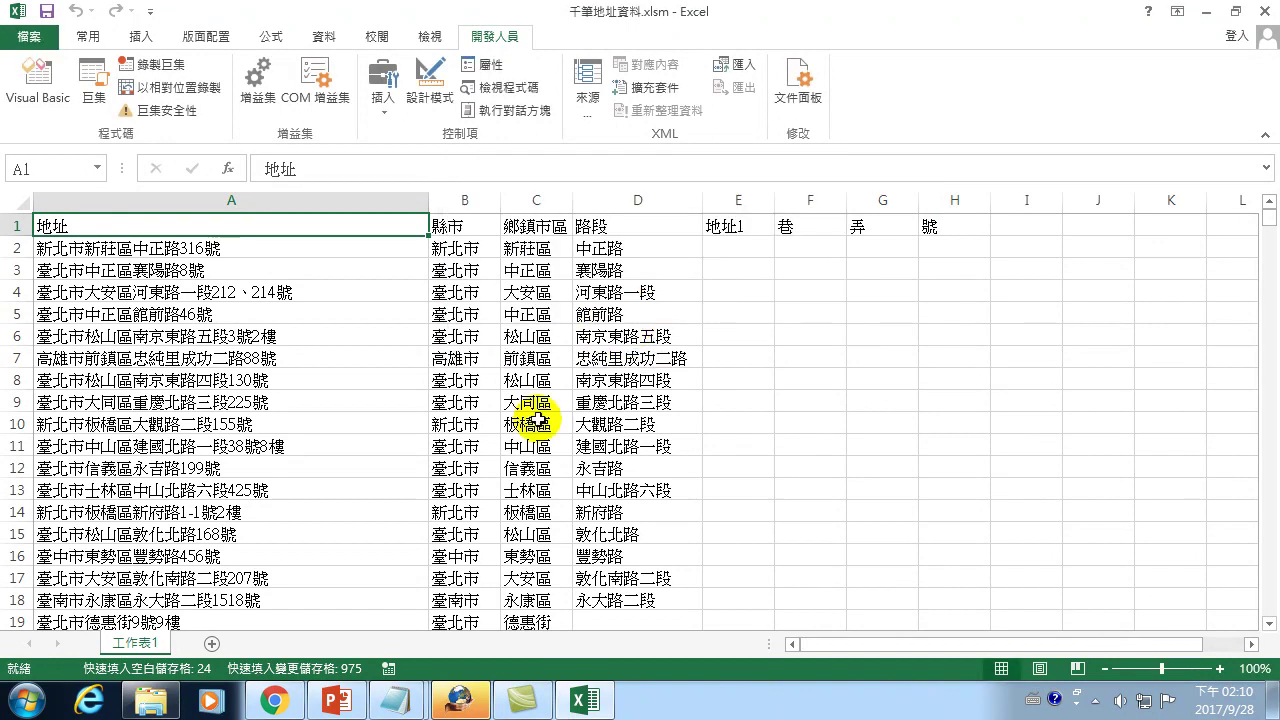
In the 縣市拆分1 macro, change the Cells(2, 5) line's empty string "" to """", then return to Excel.
{"action": "left_click", "coordinate": [93, 92]}
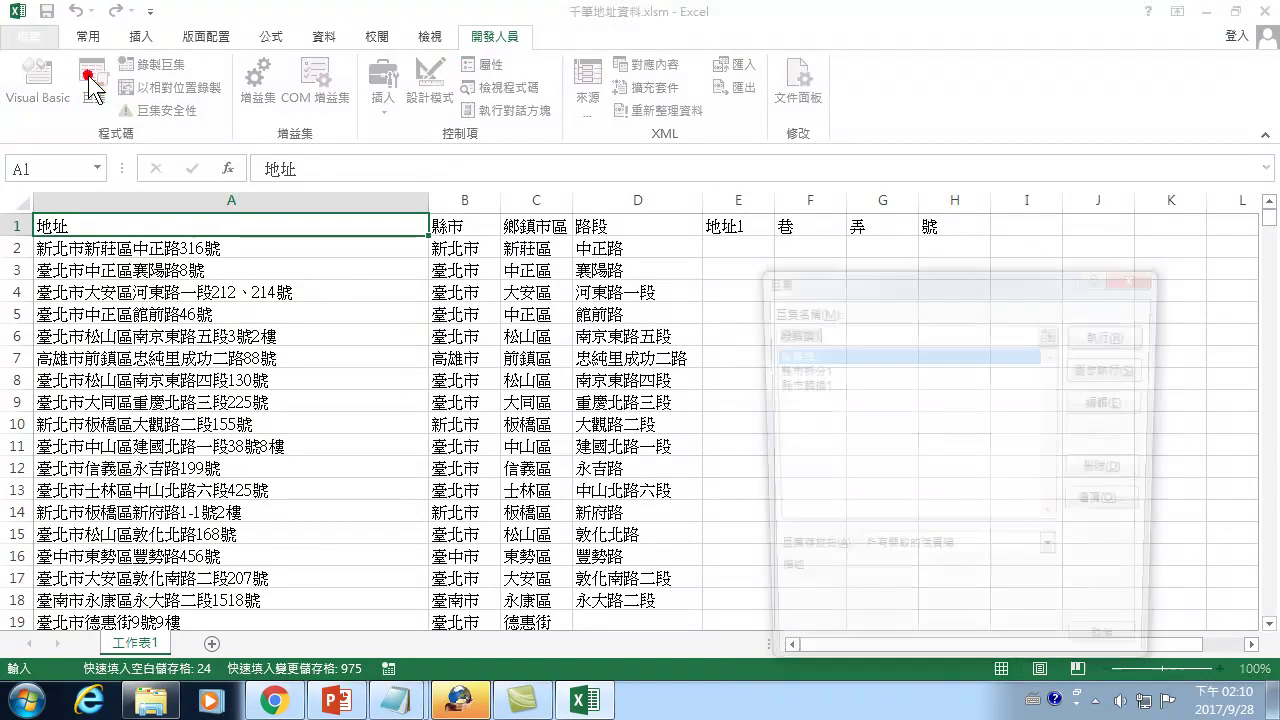
{"action": "left_click", "coordinate": [791, 370]}
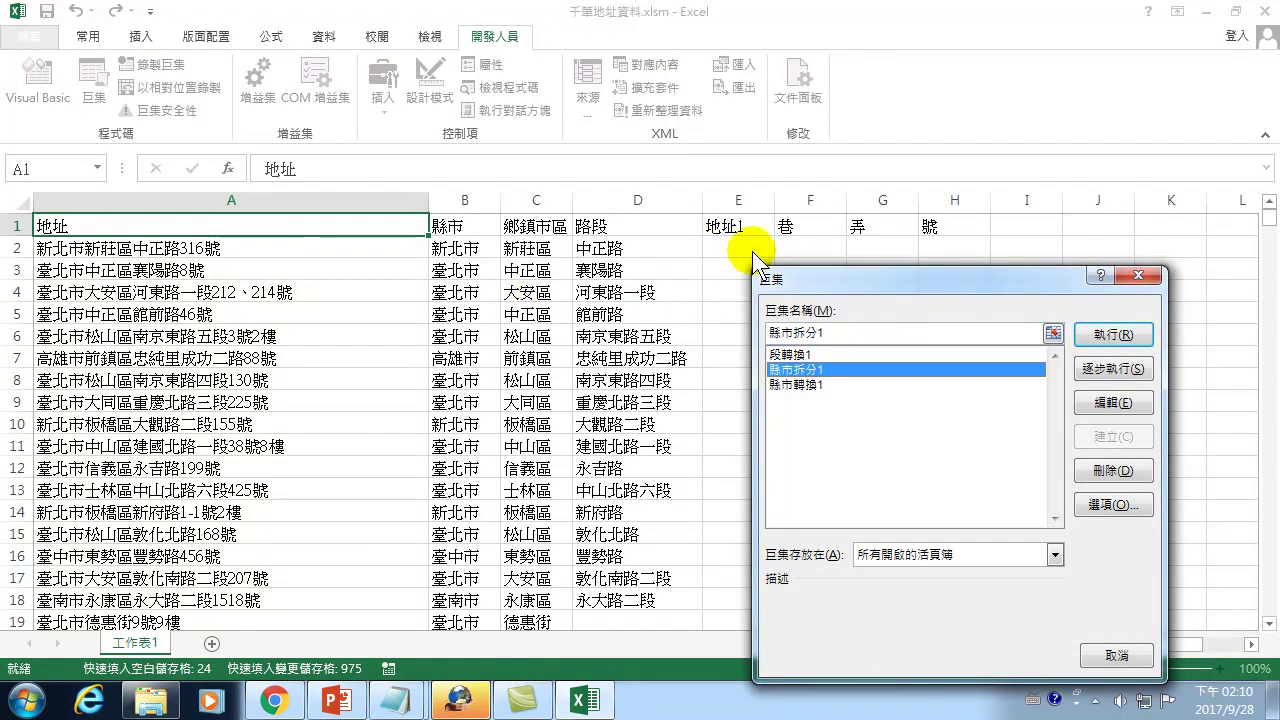
{"action": "left_click", "coordinate": [1113, 403]}
{"action": "left_click_drag", "start_coordinate": [382, 500], "coordinate": [957, 523]}
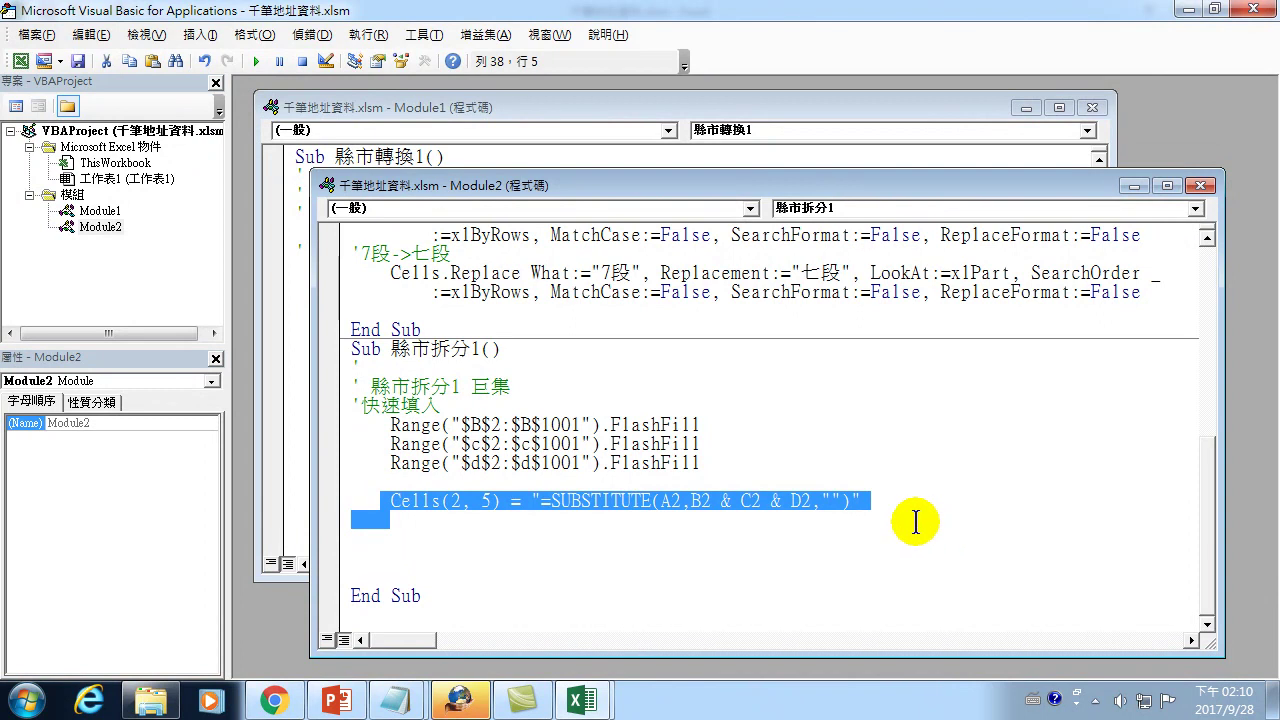
{"action": "left_click", "coordinate": [882, 518]}
{"action": "left_click", "coordinate": [824, 500]}
{"action": "type", "text": "\""}
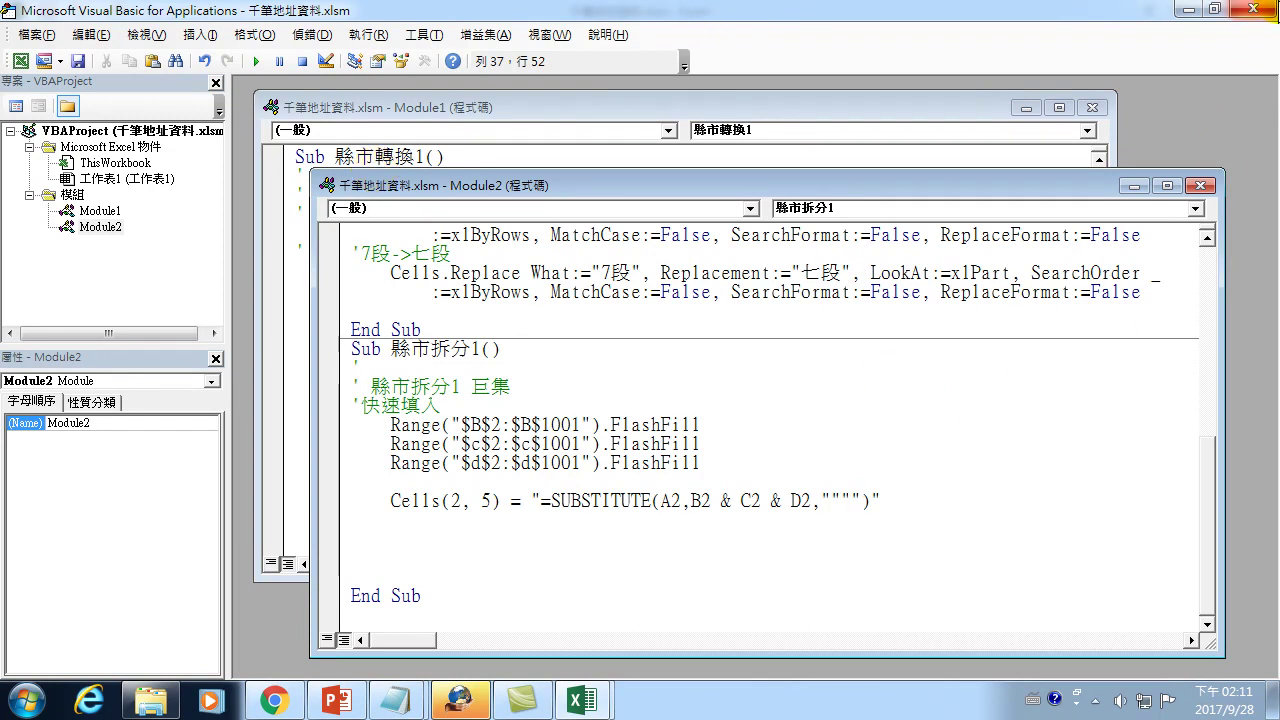
{"action": "left_click", "coordinate": [1265, 12]}
Clear the filled results in B3:D1009 and return to the top of the sheet.
{"action": "left_click", "coordinate": [455, 250]}
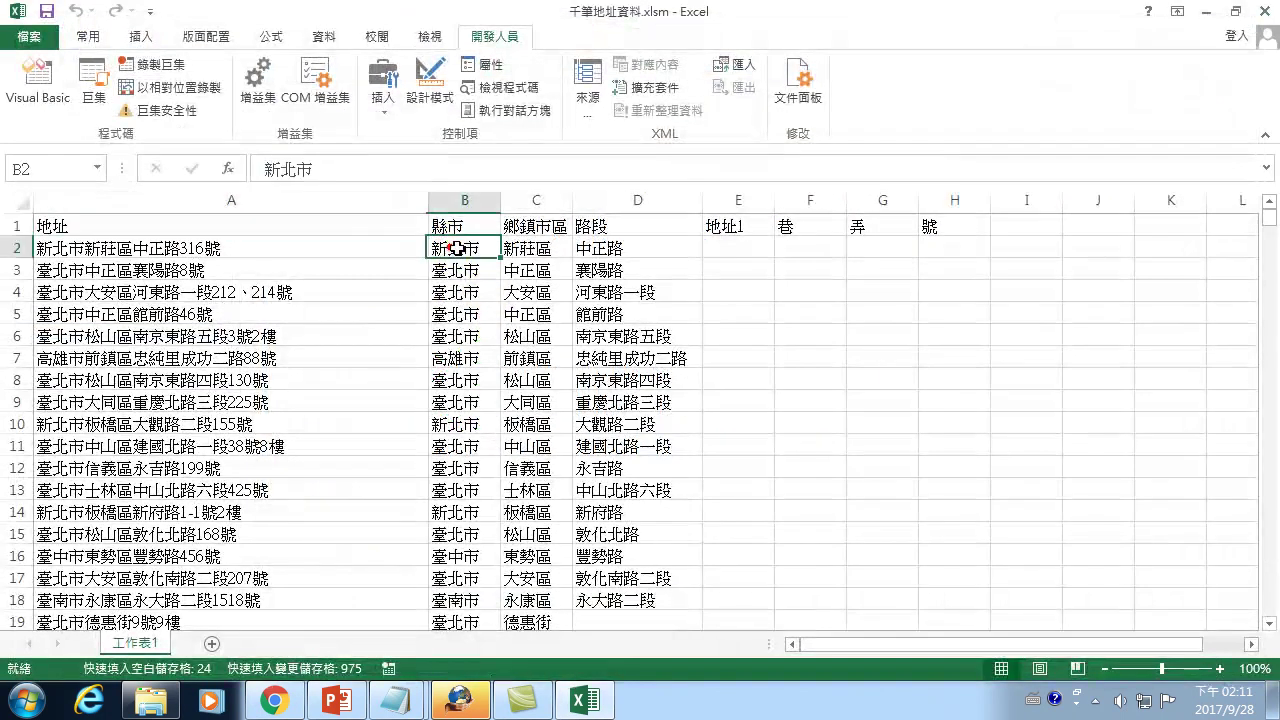
{"action": "left_click", "coordinate": [444, 278]}
{"action": "left_click_drag", "start_coordinate": [478, 272], "coordinate": [627, 716]}
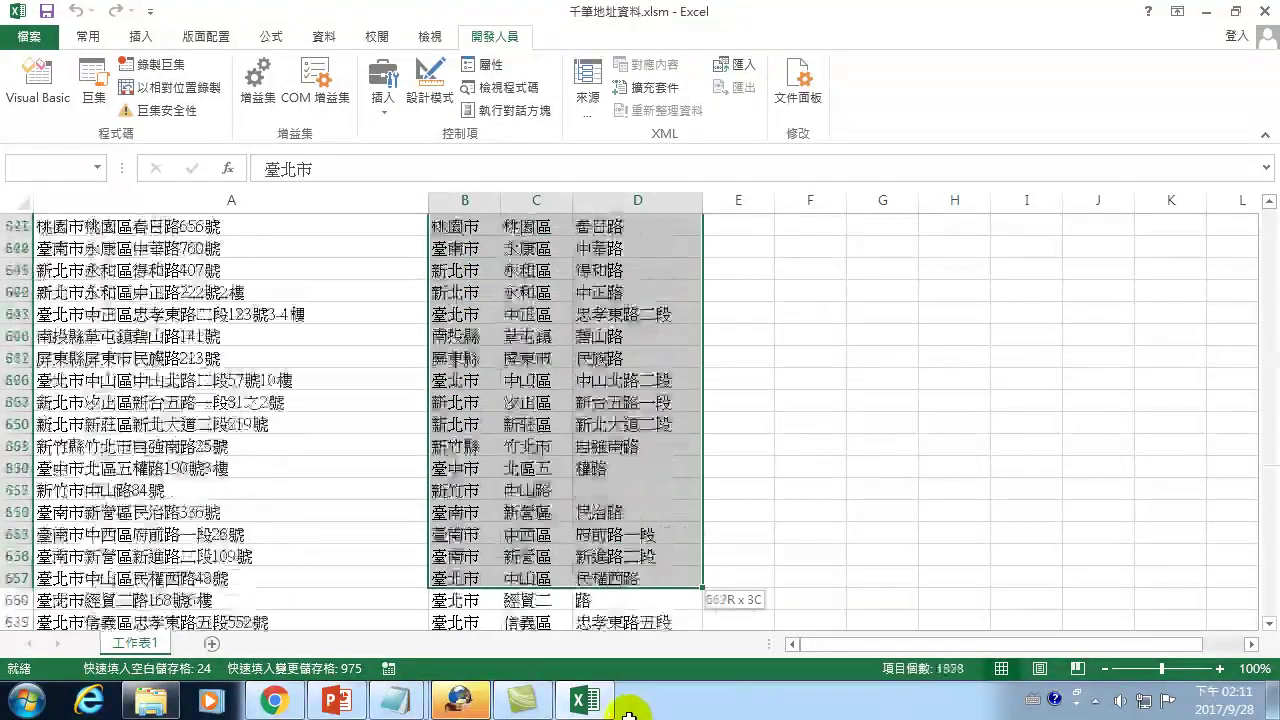
{"action": "left_click_drag", "start_coordinate": [628, 710], "coordinate": [590, 623]}
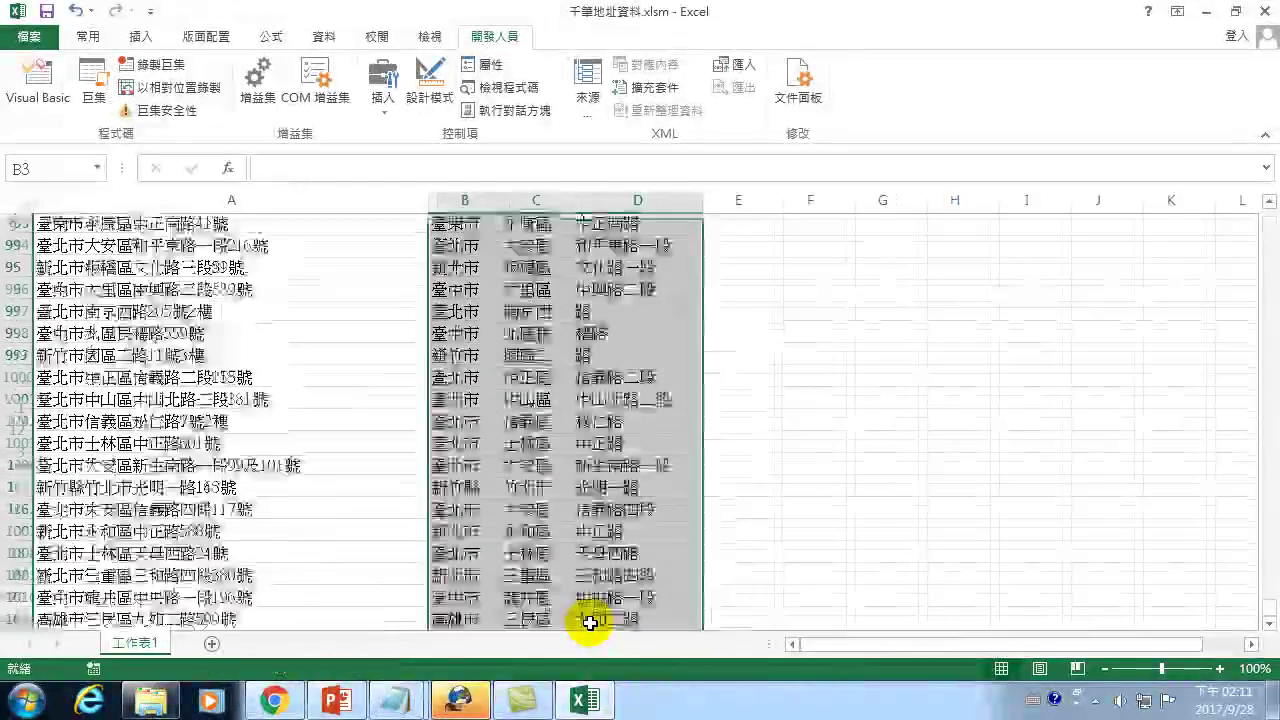
{"action": "key", "text": "Delete"}
{"action": "key", "text": "ctrl+Home"}
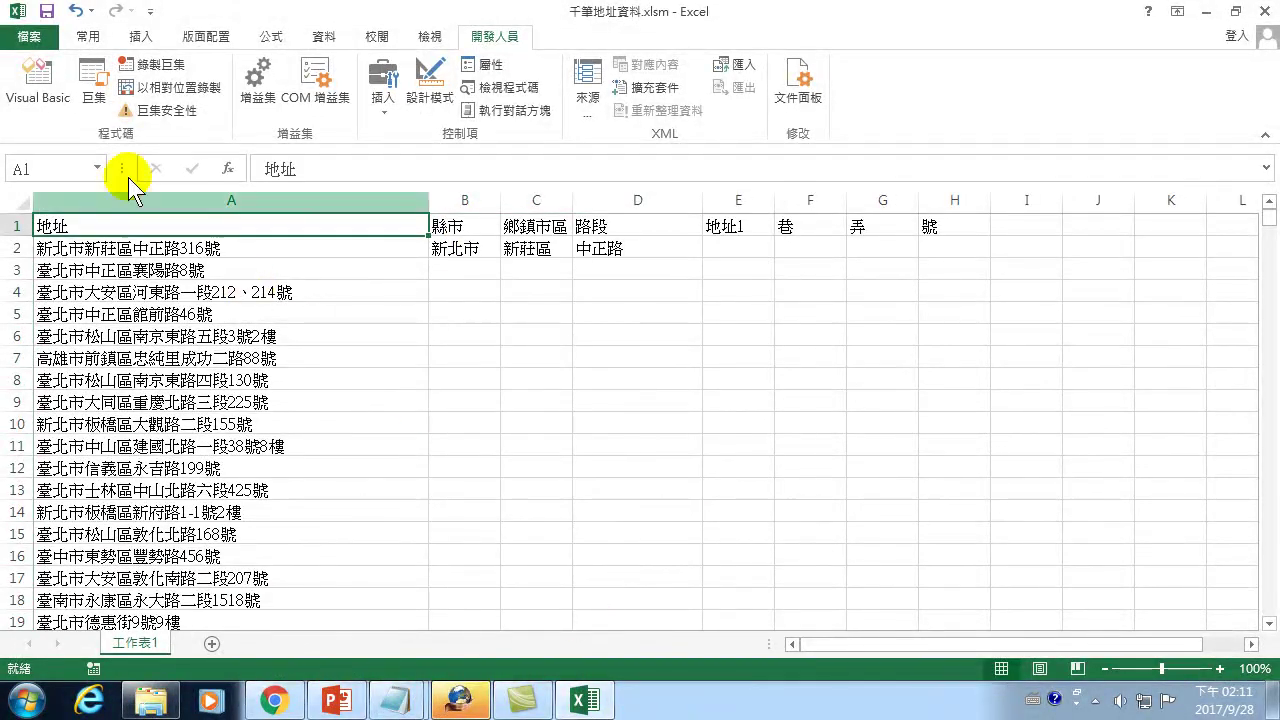
Run the 縣市拆分1 macro and check the SUBSTITUTE formula it wrote into E2.
{"action": "left_click", "coordinate": [93, 88]}
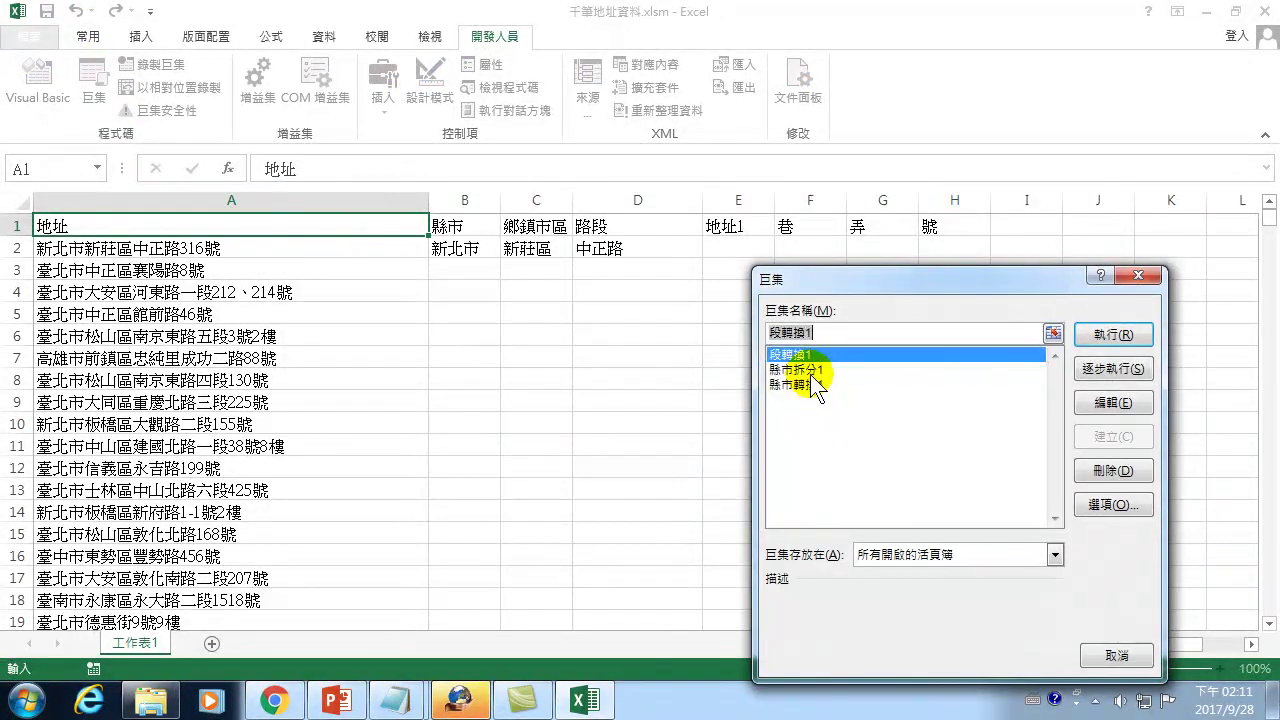
{"action": "left_click", "coordinate": [795, 369]}
{"action": "left_click", "coordinate": [1113, 335]}
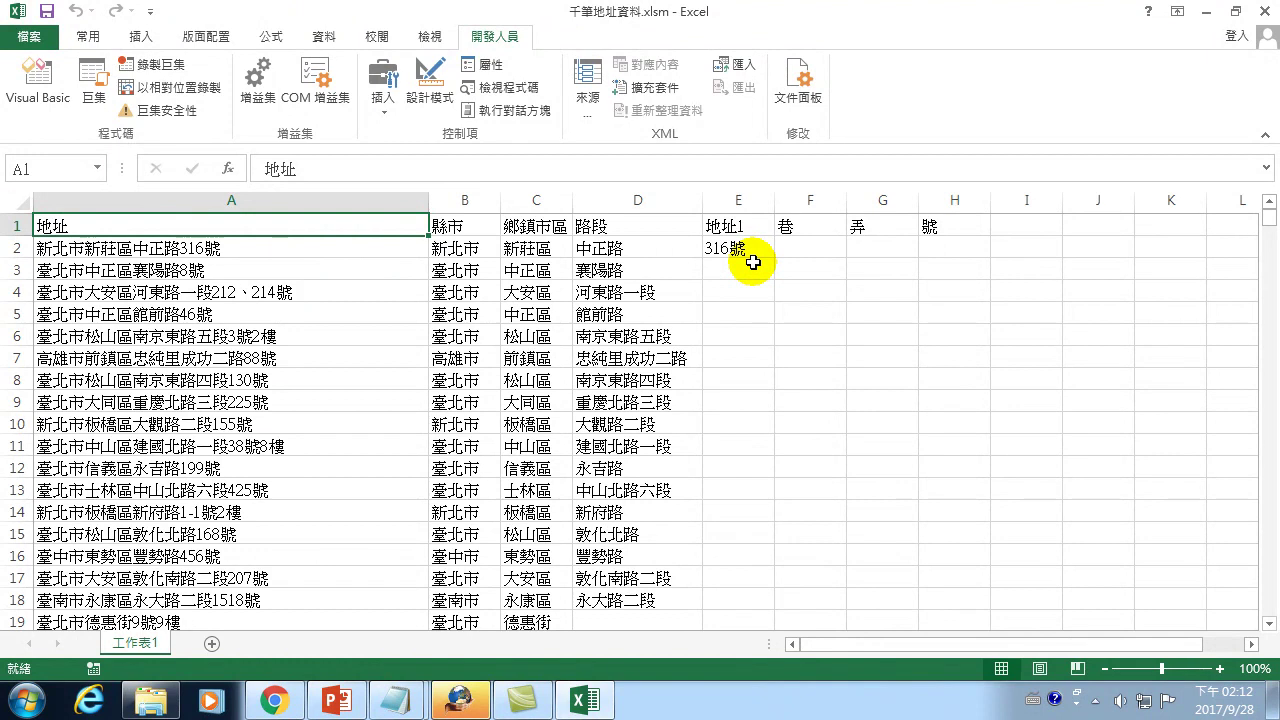
{"action": "left_click", "coordinate": [730, 250]}
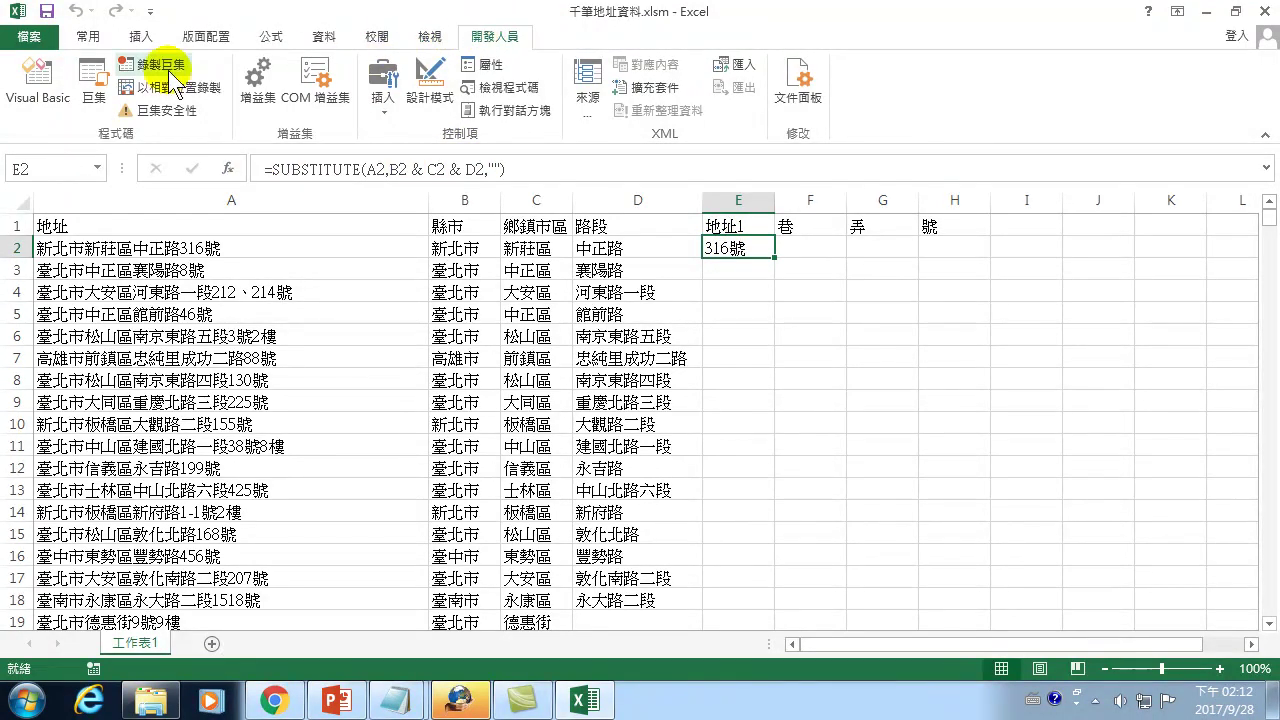
{"action": "left_click", "coordinate": [95, 75]}
{"action": "left_click", "coordinate": [812, 370]}
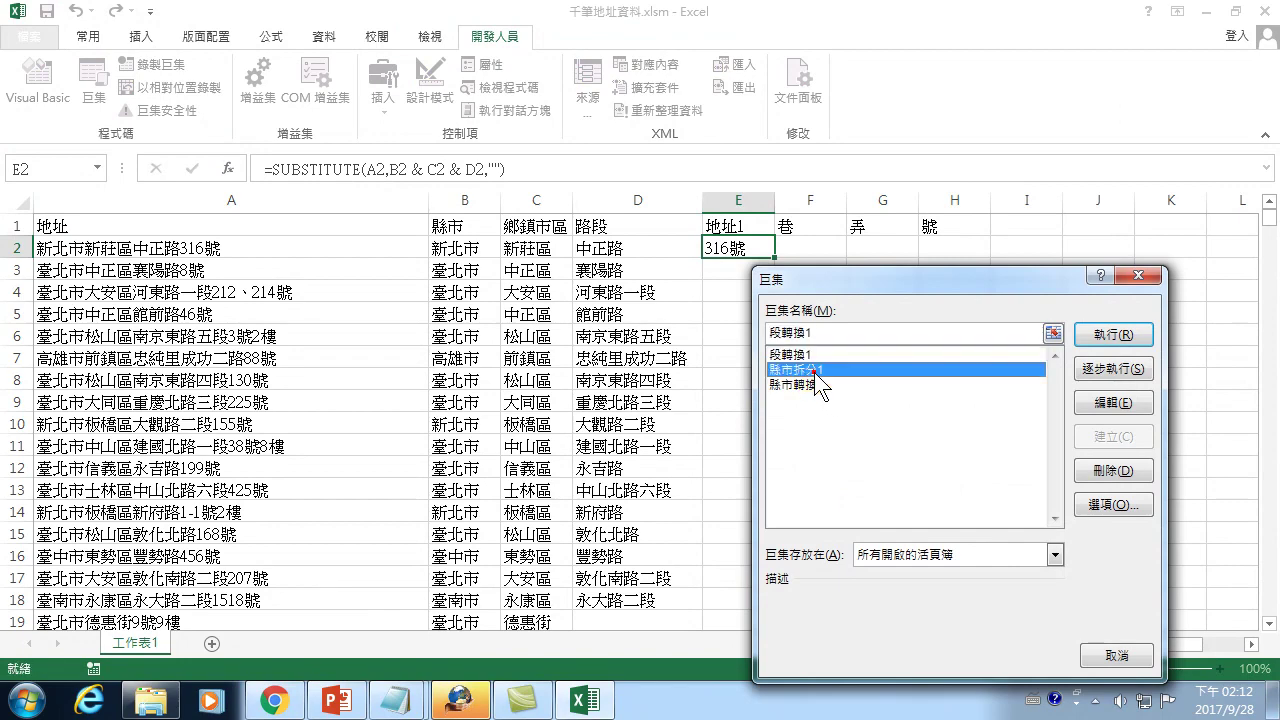
{"action": "left_click", "coordinate": [1100, 401]}
{"action": "left_click_drag", "start_coordinate": [392, 500], "coordinate": [906, 507]}
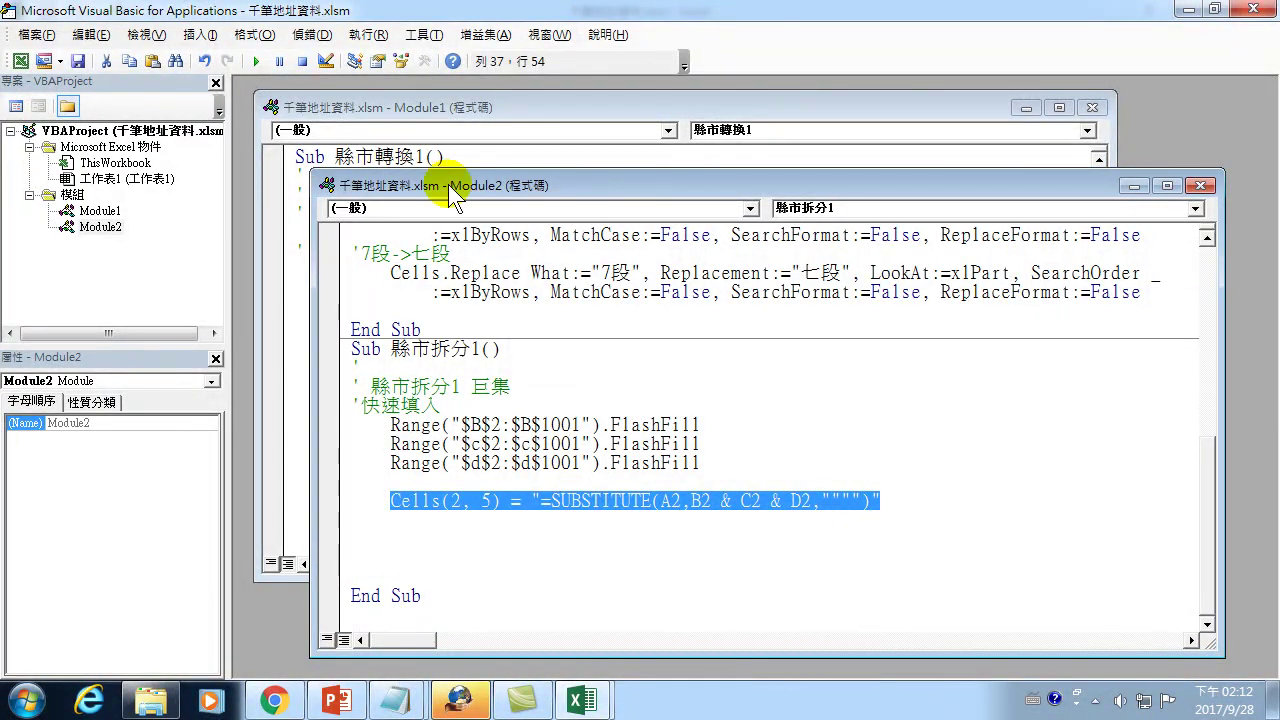
{"action": "left_click", "coordinate": [583, 698]}
{"action": "left_click", "coordinate": [470, 580]}
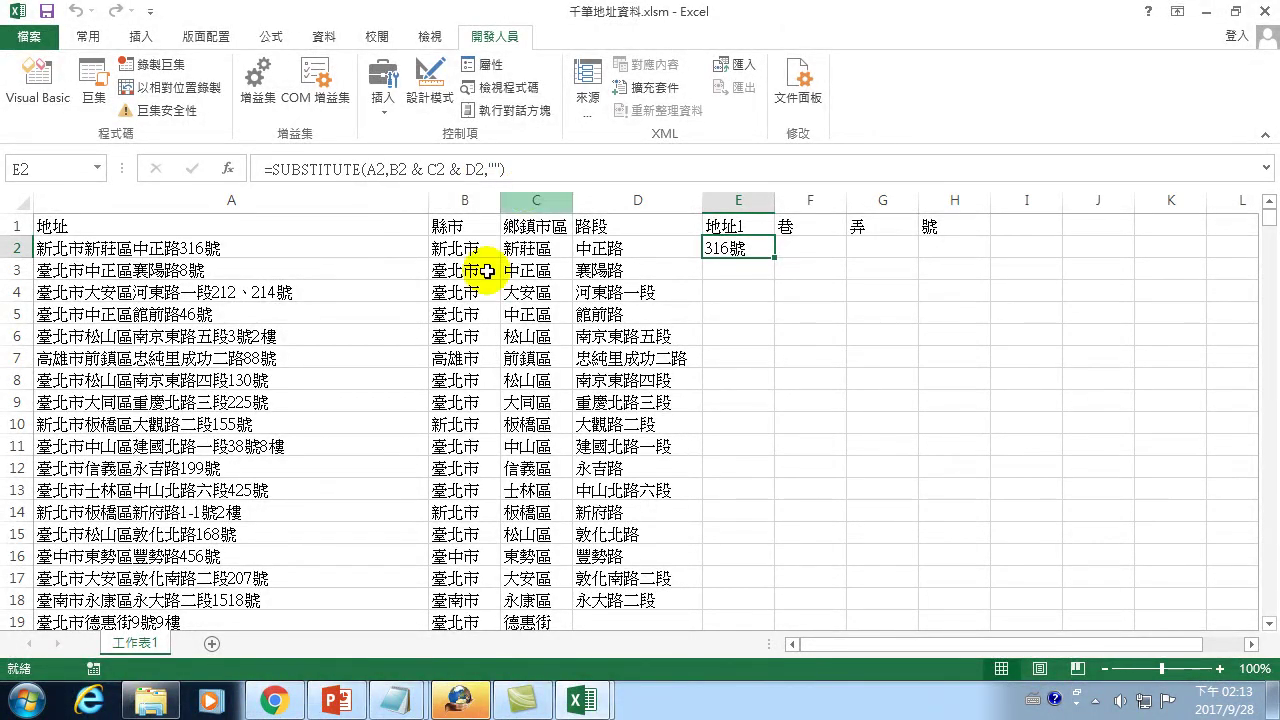
Switch back to the workbook and open the 縣市拆分1 macro's code from the Macros list.
{"action": "left_click", "coordinate": [588, 698]}
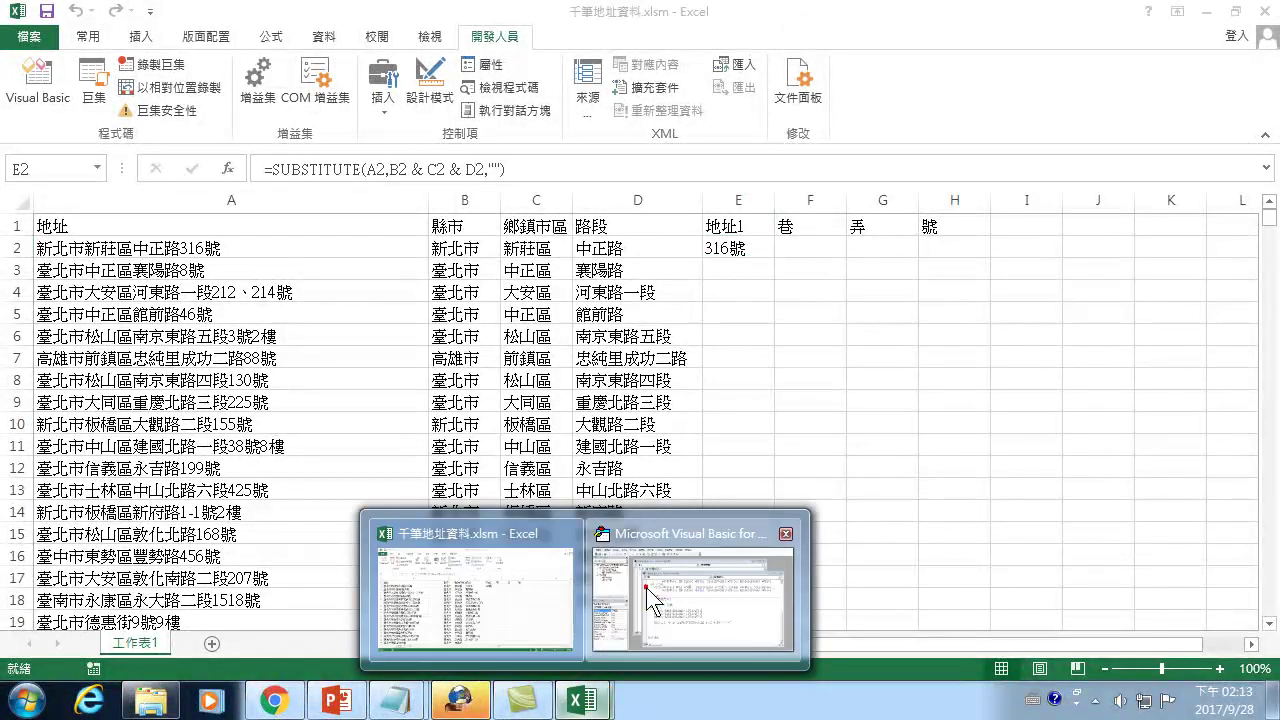
{"action": "left_click", "coordinate": [605, 632]}
{"action": "key", "text": "alt+F11"}
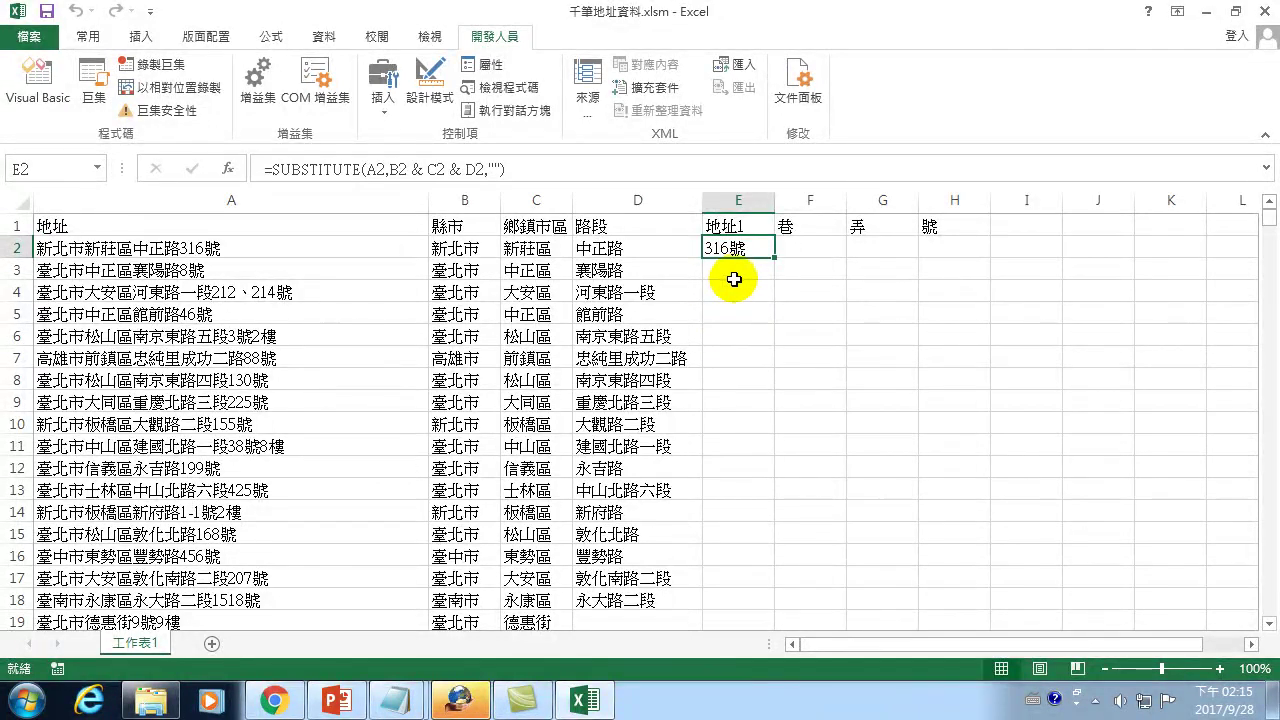
{"action": "left_click", "coordinate": [93, 80]}
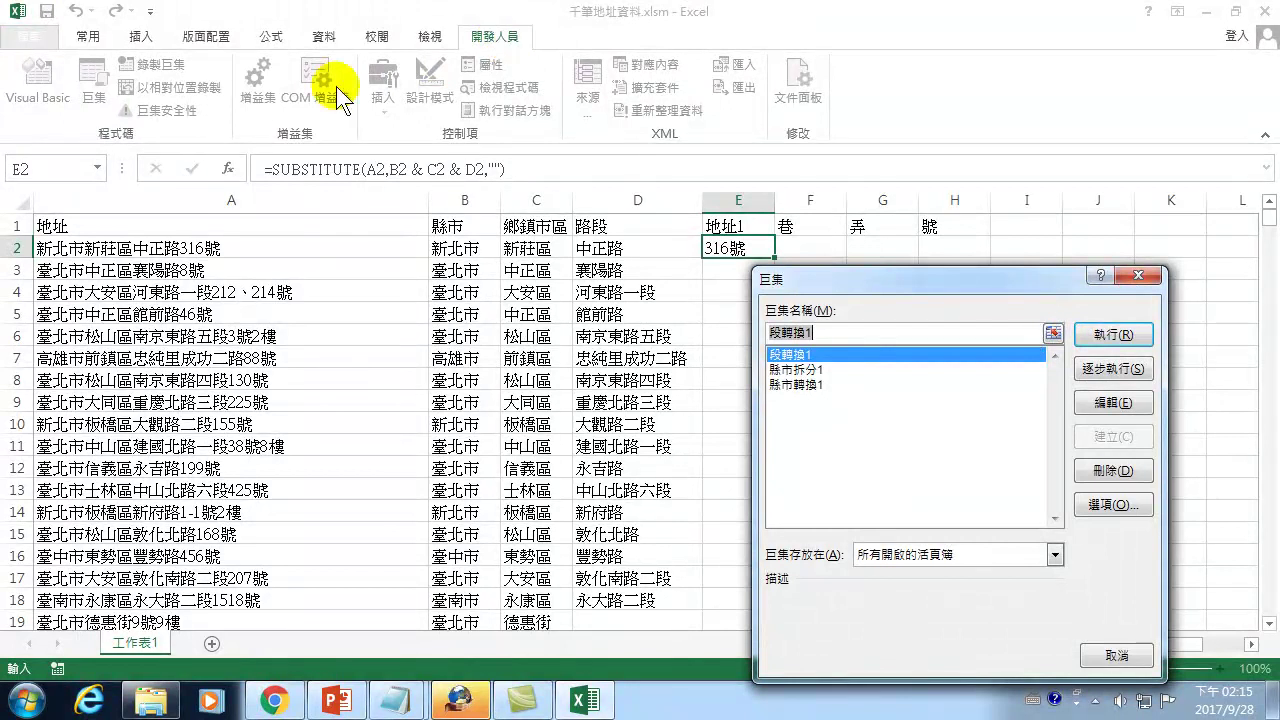
{"action": "left_click", "coordinate": [795, 370]}
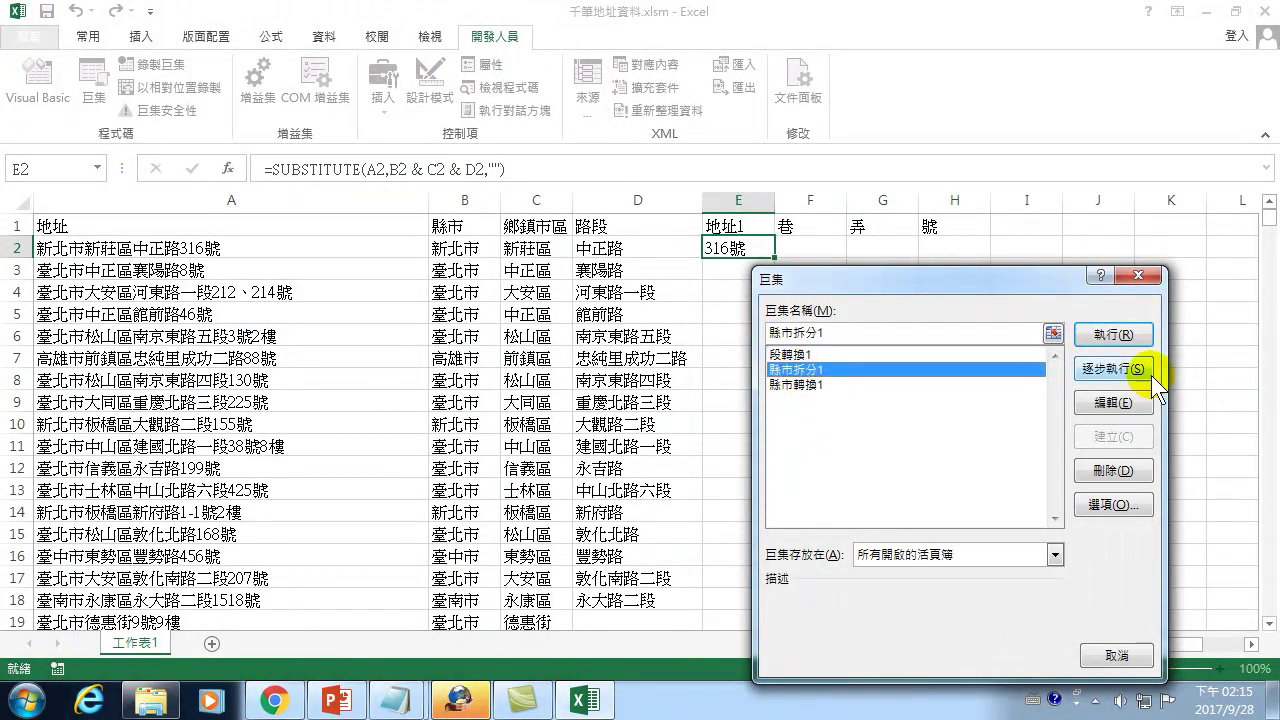
{"action": "left_click", "coordinate": [1112, 401]}
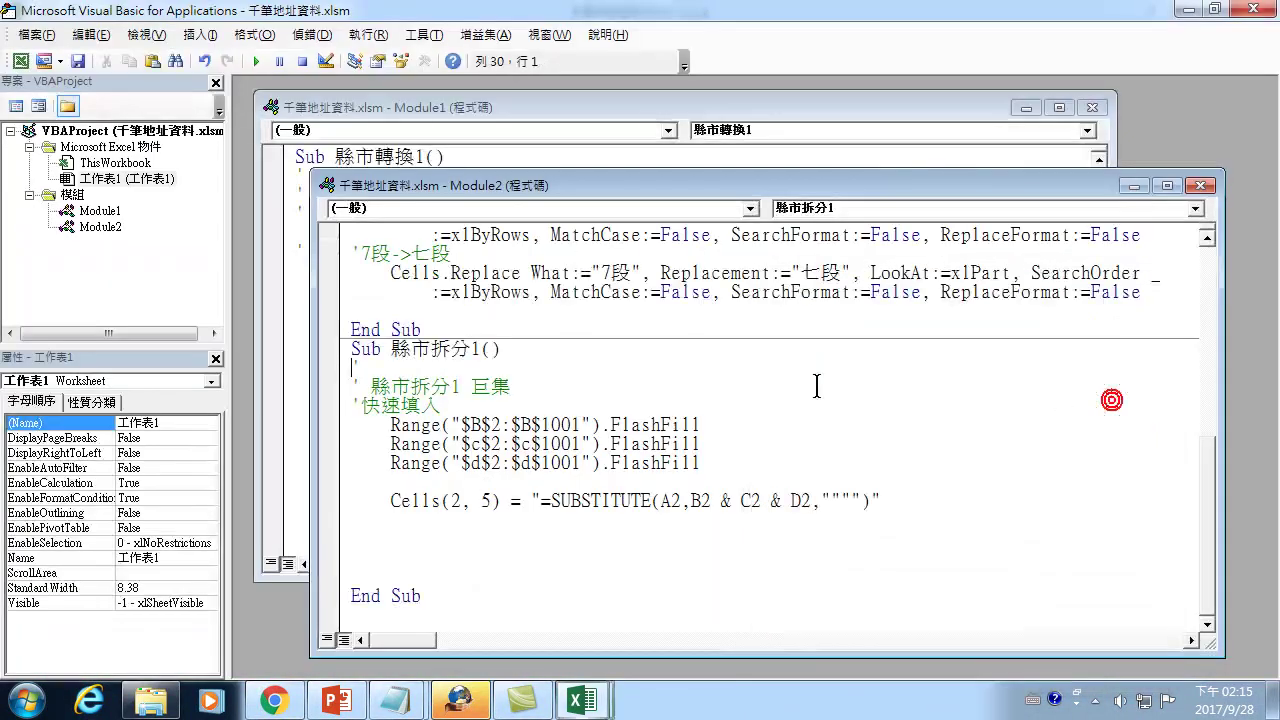
Wrap the Cells(2, 5) line in a For i = 2 To 1001 Step 1 … Next i loop.
{"action": "left_click", "coordinate": [459, 487]}
{"action": "key", "text": "Return"}
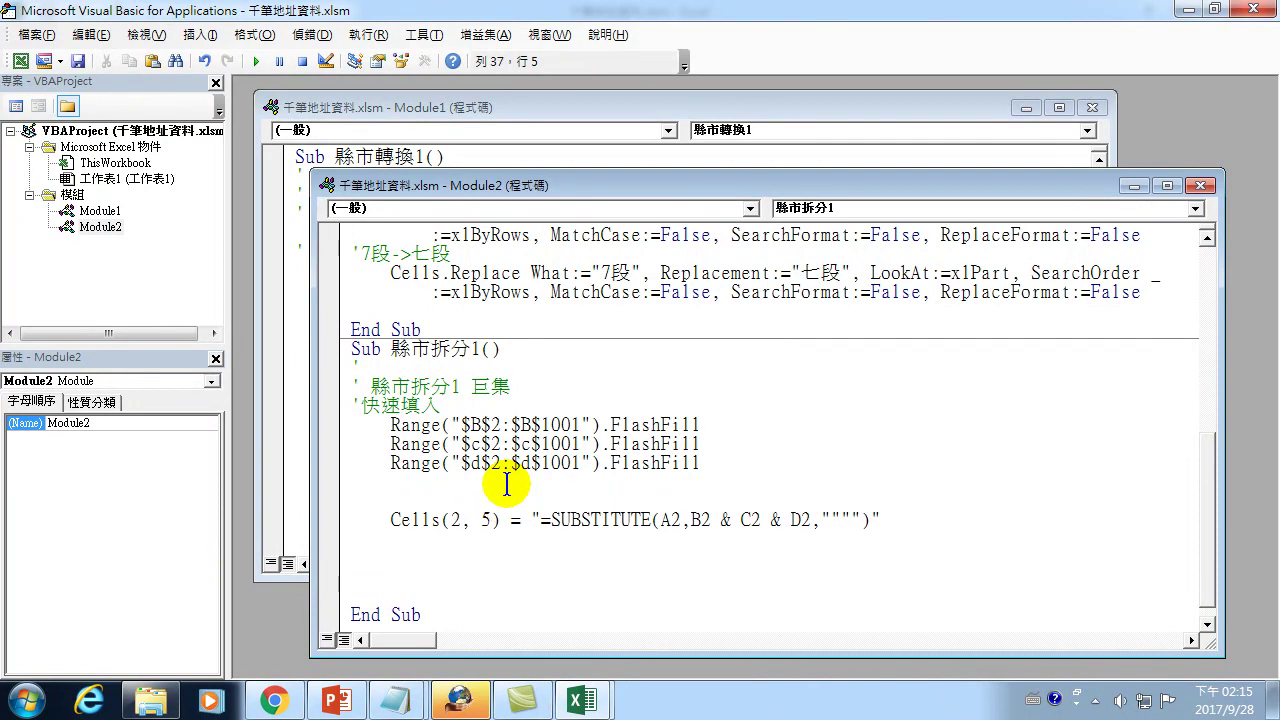
{"action": "type", "text": "for i = "}
{"action": "type", "text": "2 to "}
{"action": "type", "text": "1001"}
{"action": "type", "text": "step 1"}
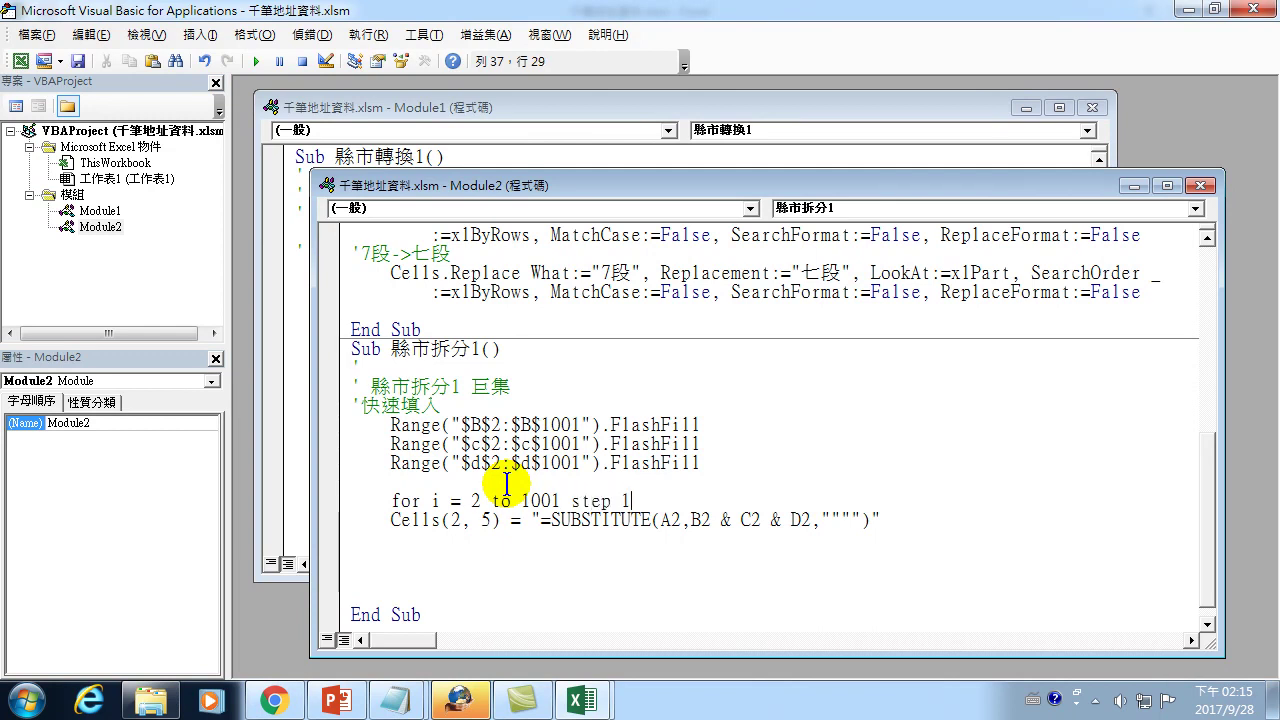
{"action": "left_click", "coordinate": [897, 520]}
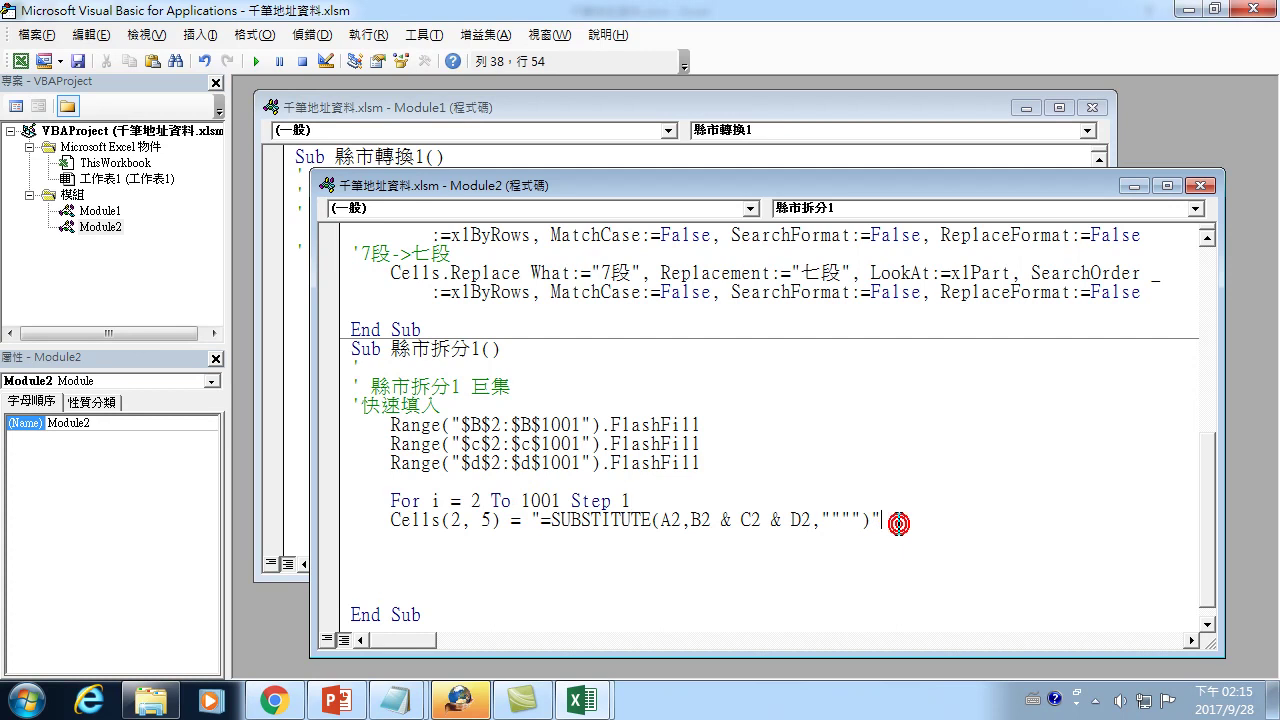
{"action": "key", "text": "Return"}
{"action": "type", "text": "next i"}
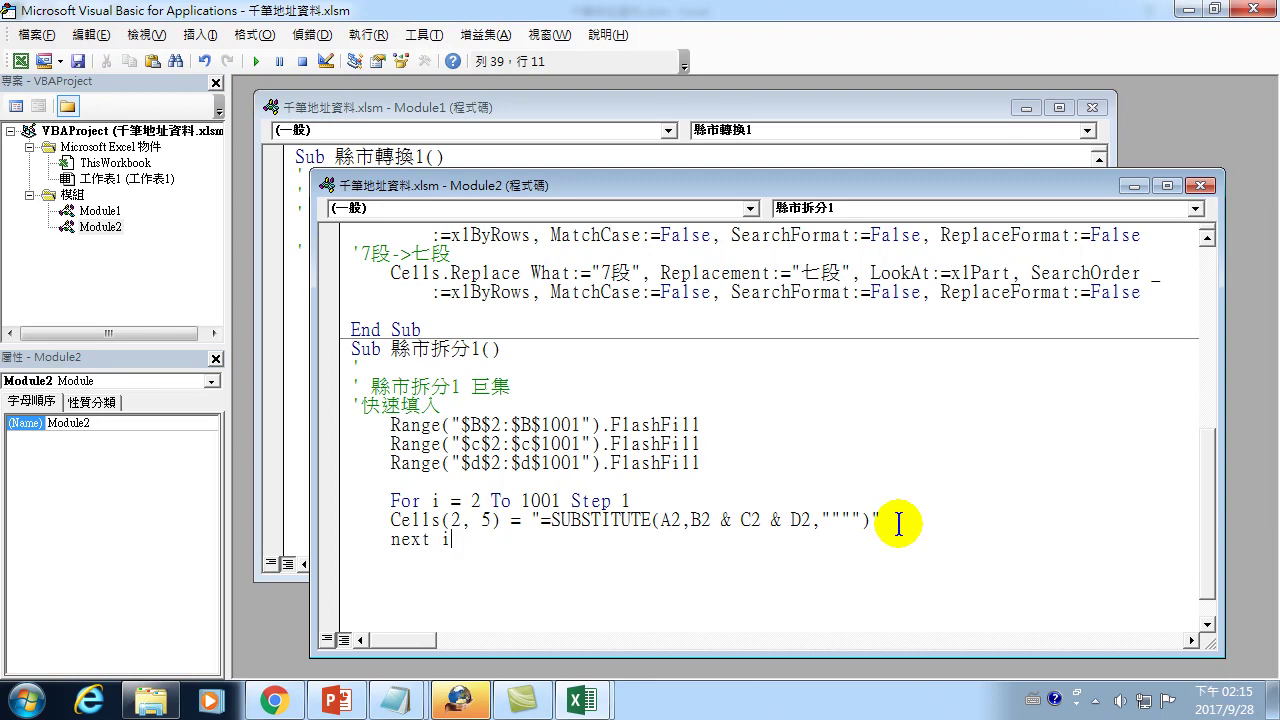
Type the comment '地址2=地址-縣市-鄉鎮市區-路段 on the line above the For loop.
{"action": "left_click", "coordinate": [363, 483]}
{"action": "type", "text": "'"}
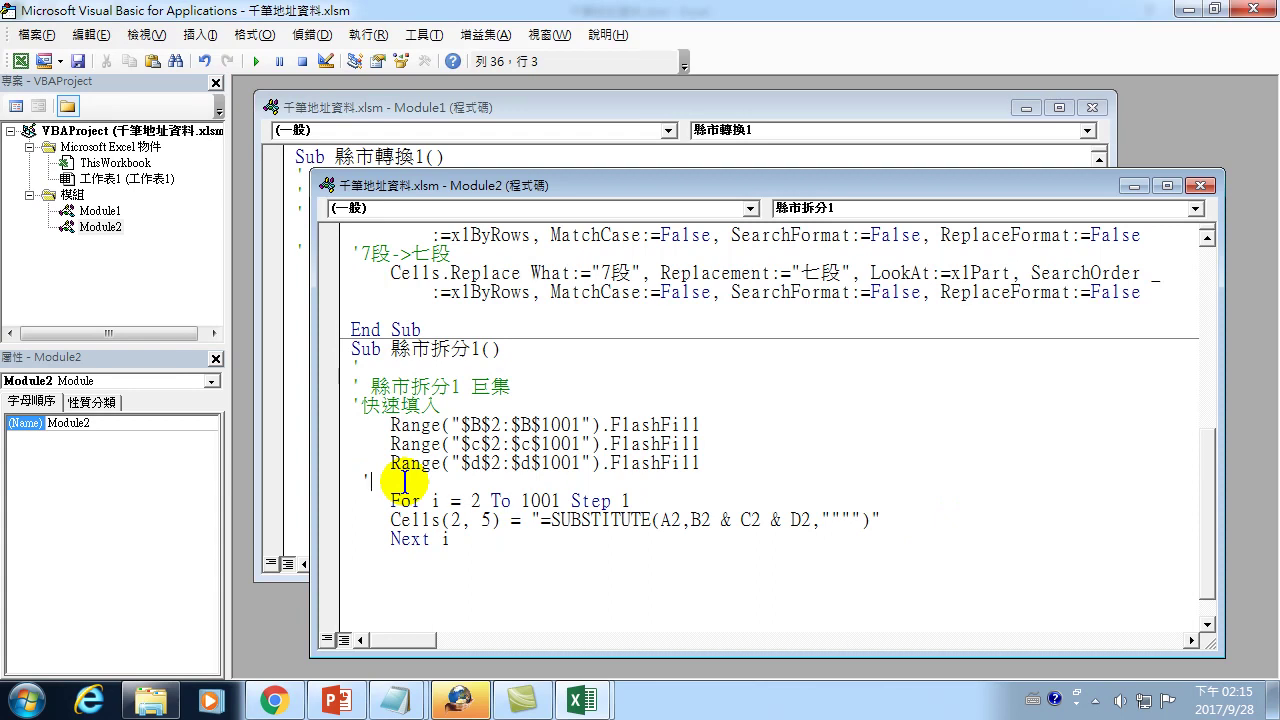
{"action": "key", "text": "BackSpace"}
{"action": "key", "text": "BackSpace"}
{"action": "key", "text": "BackSpace"}
{"action": "key", "text": "ctrl+space"}
{"action": "type", "text": "地"}
{"action": "key", "text": "Down"}
{"action": "type", "text": "址"}
{"action": "key", "text": "Return"}
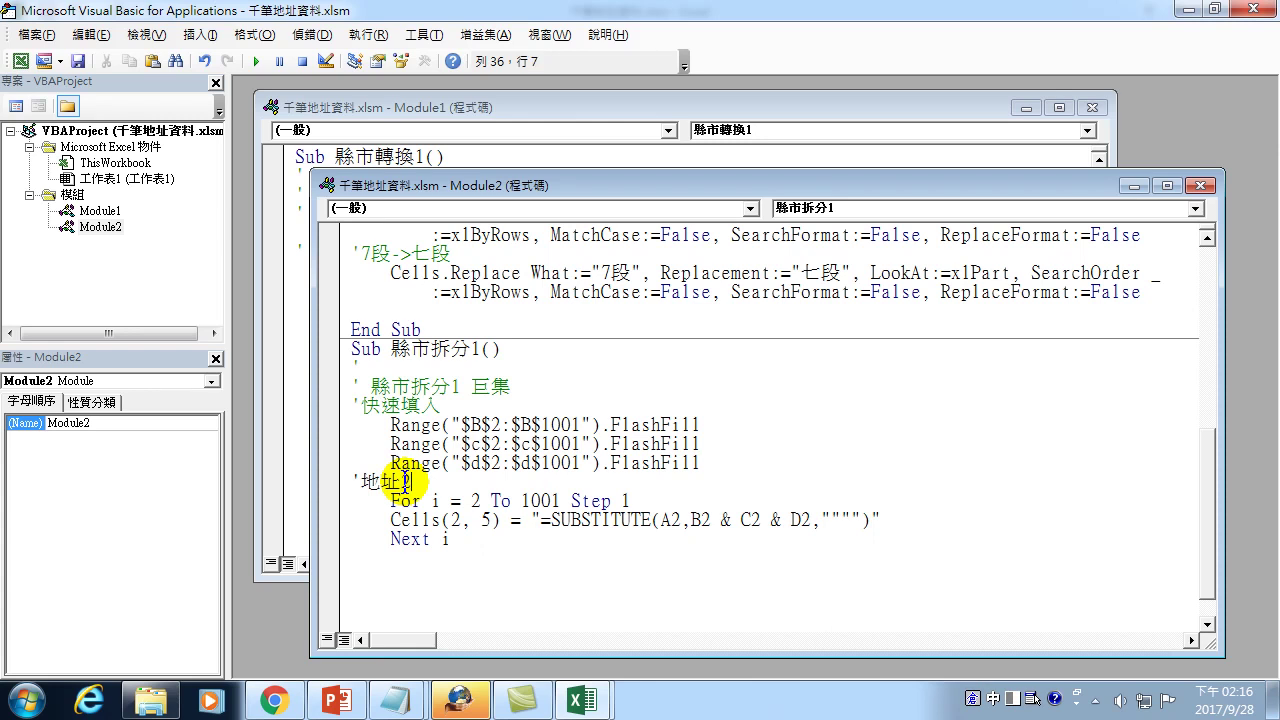
{"action": "type", "text": "=地址"}
{"action": "key", "text": "Return"}
{"action": "type", "text": "bfh"}
{"action": "key", "text": "space"}
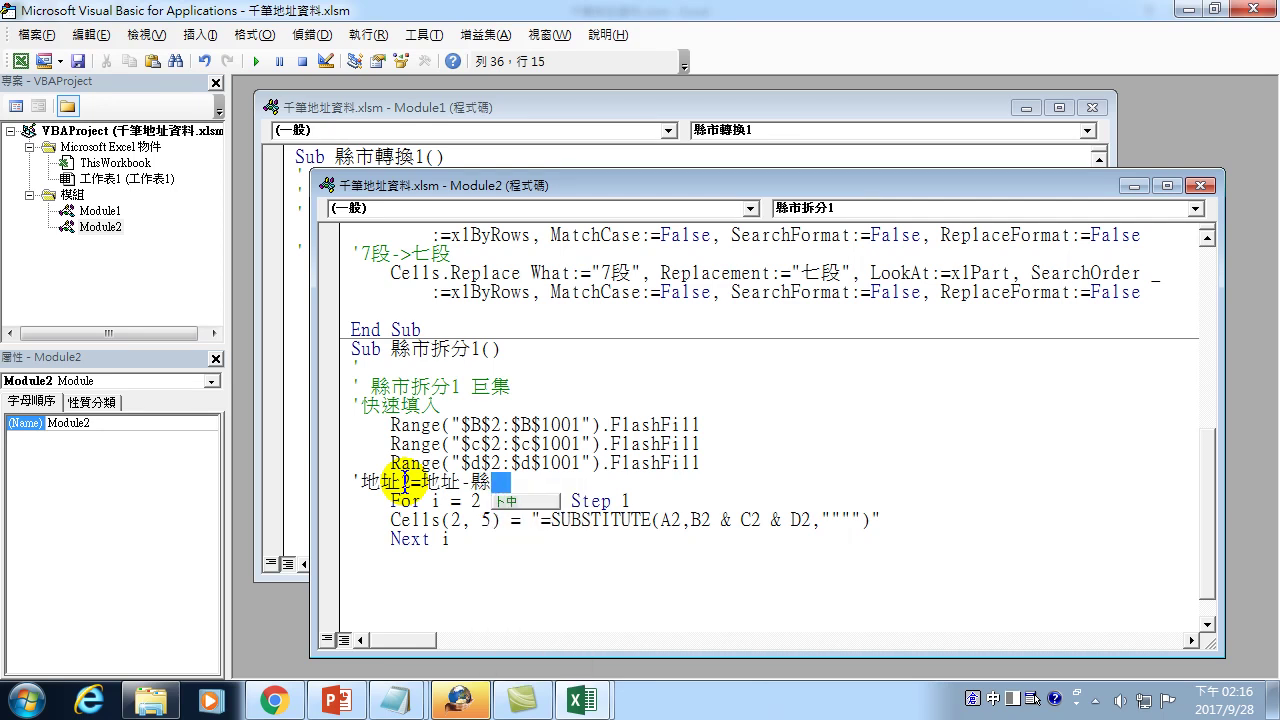
{"action": "key", "text": "shift+1"}
{"action": "type", "text": "-"}
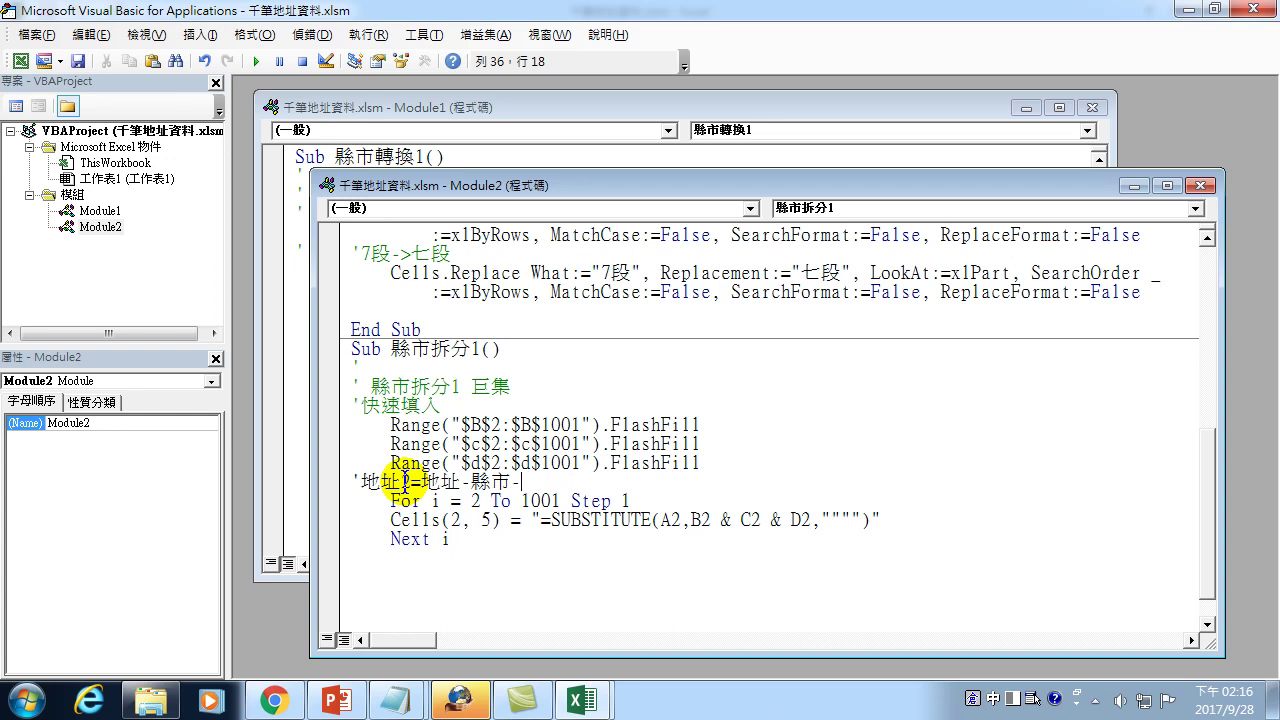
{"action": "type", "text": "vi"}
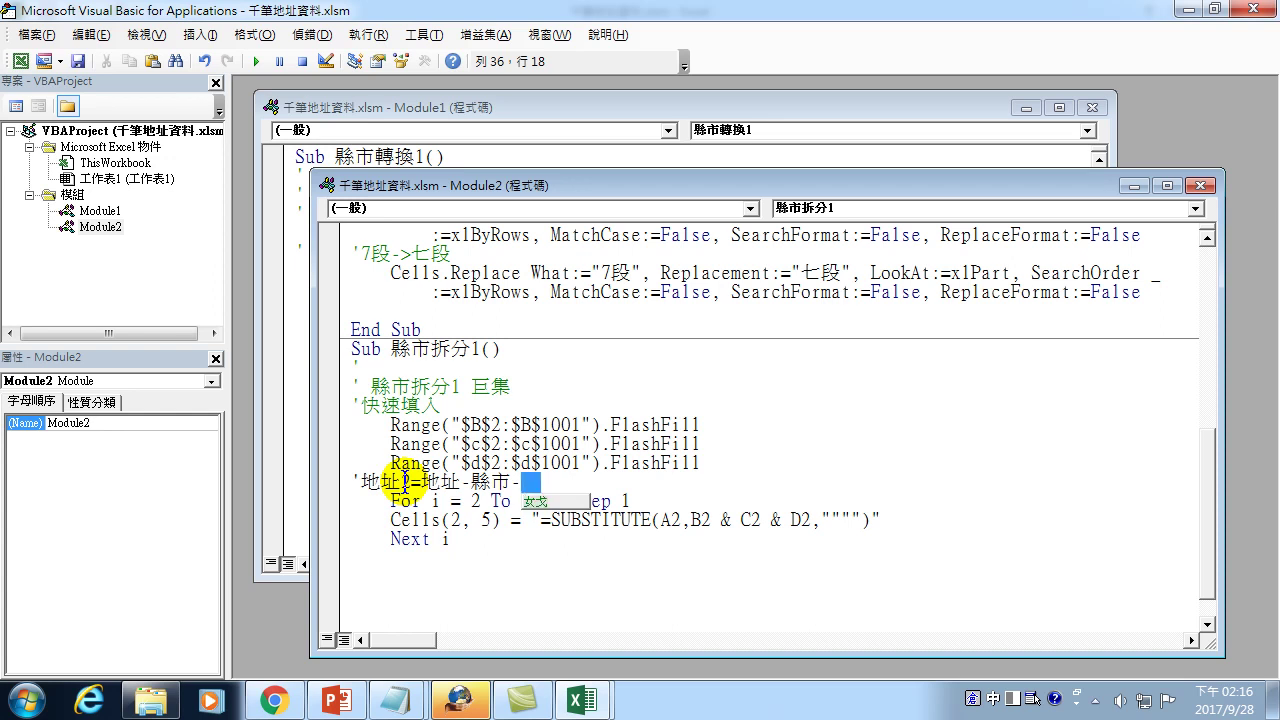
{"action": "key", "text": "BackSpace"}
{"action": "key", "text": "BackSpace"}
{"action": "key", "text": "BackSpace"}
{"action": "type", "text": "ihl"}
{"action": "key", "text": "space"}
{"action": "type", "text": "鎮"}
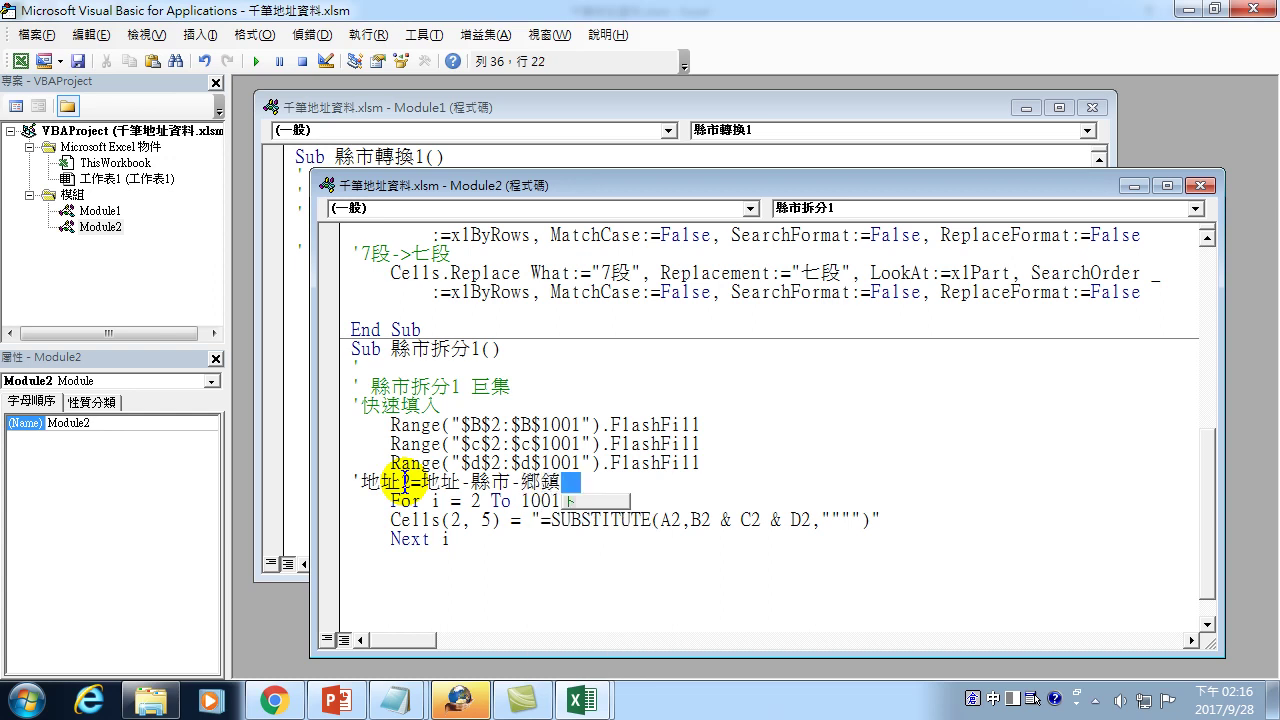
{"action": "type", "text": "市"}
{"action": "type", "text": "sr"}
{"action": "key", "text": "space"}
{"action": "type", "text": "-"}
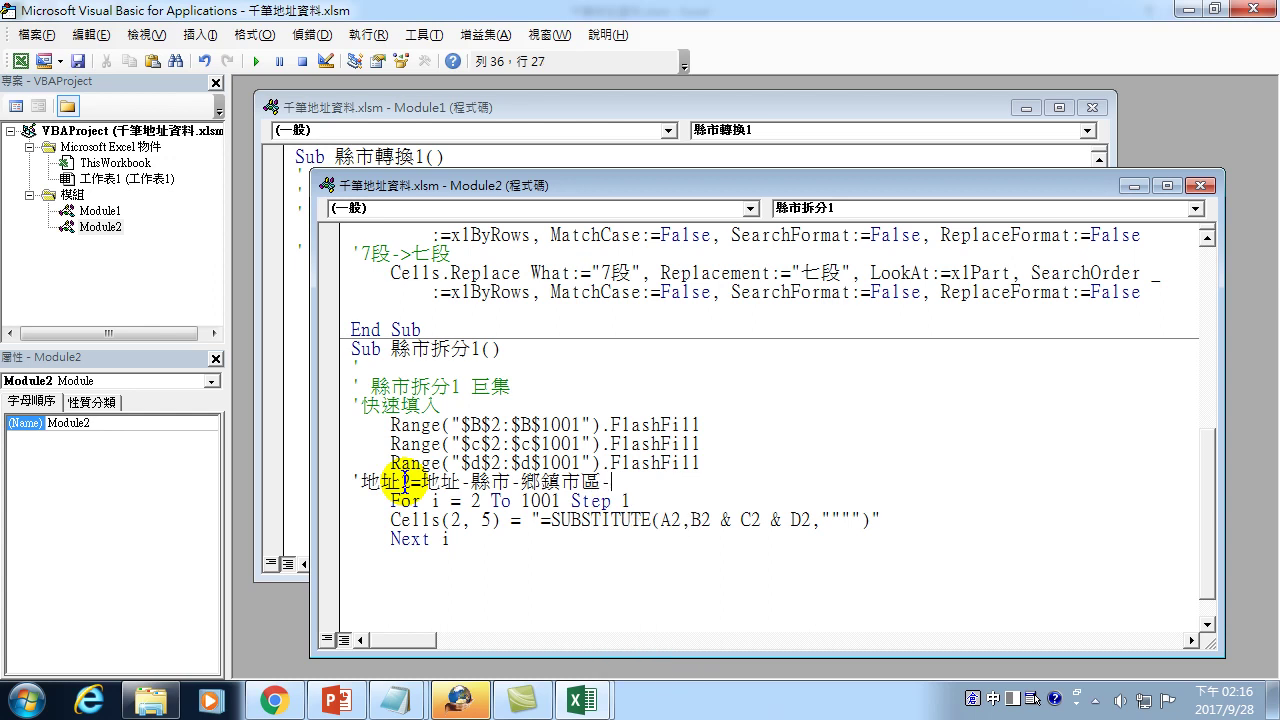
{"action": "type", "text": "路段"}
{"action": "key", "text": "Escape"}
Select the row number 2 in Cells(2, 5).
{"action": "left_click", "coordinate": [621, 501]}
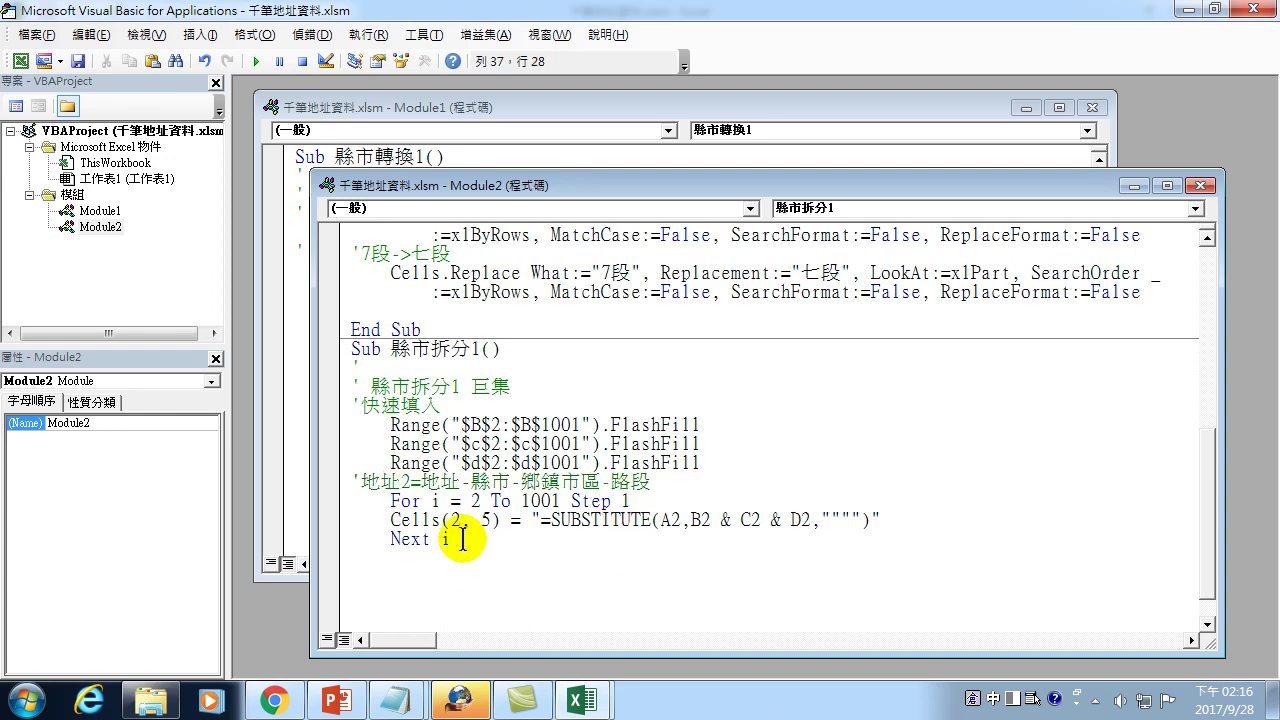
{"action": "left_click_drag", "start_coordinate": [390, 520], "coordinate": [882, 520]}
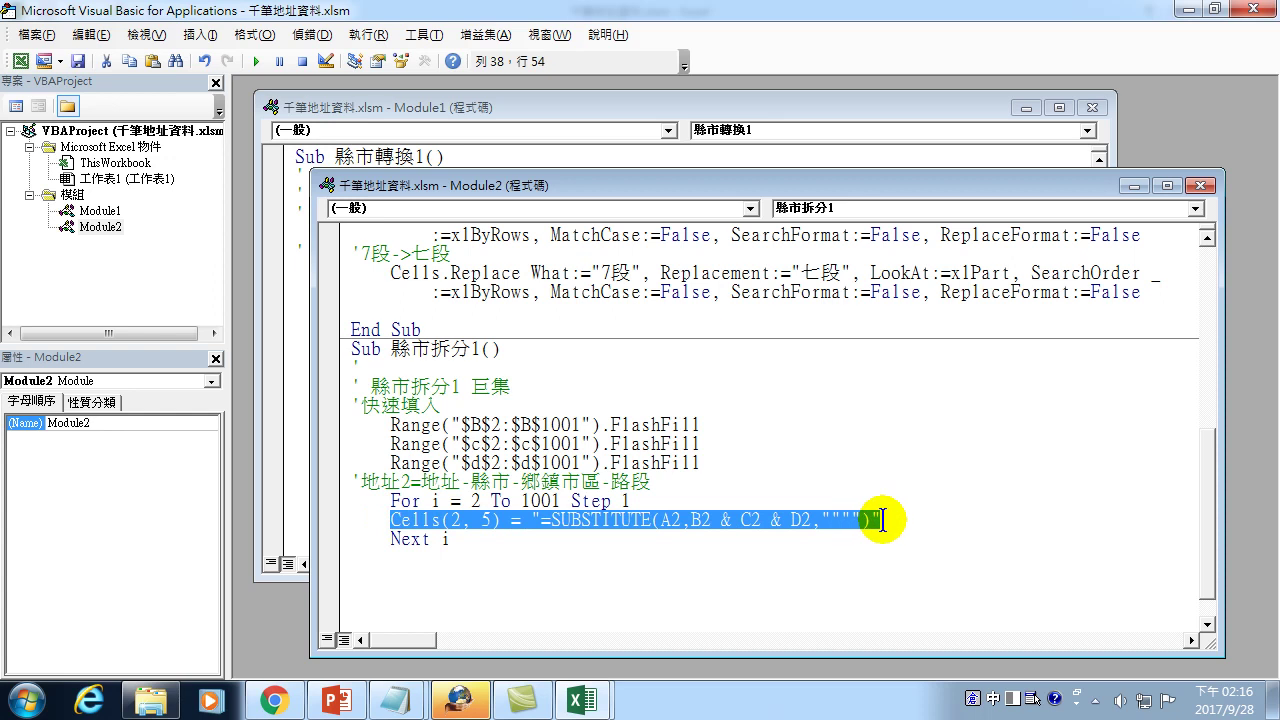
{"action": "left_click", "coordinate": [453, 520]}
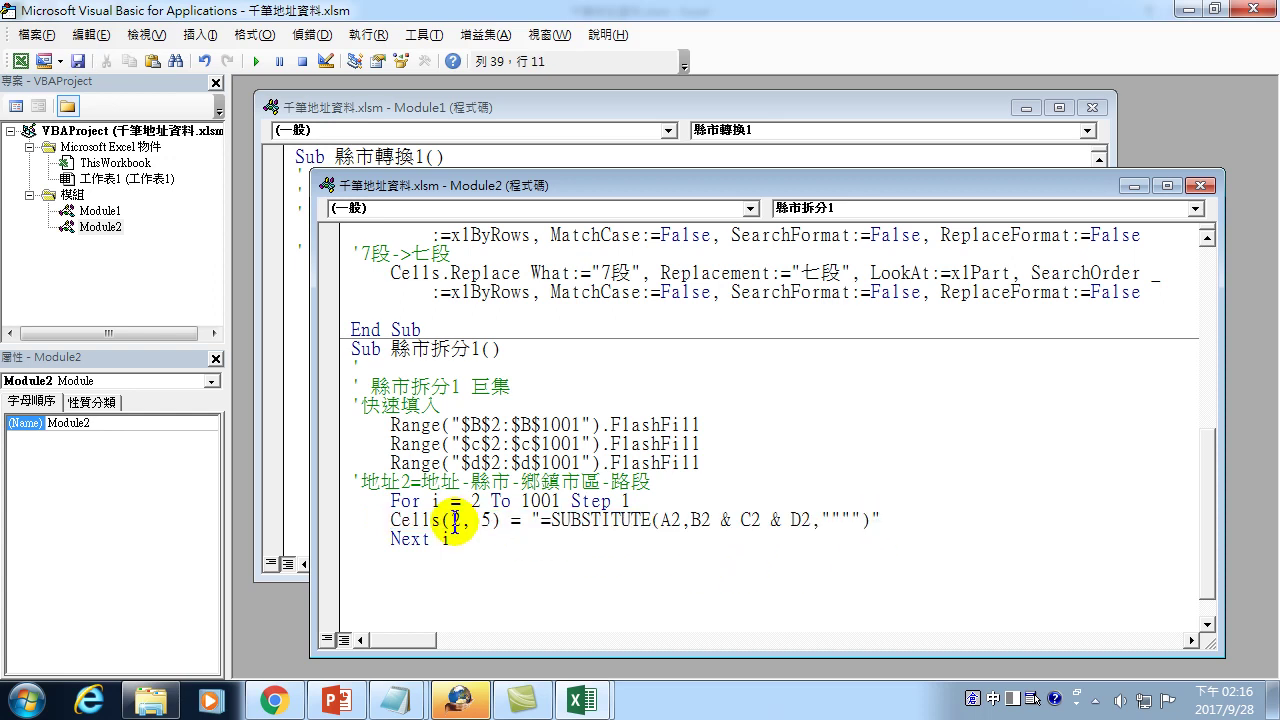
{"action": "double_click", "coordinate": [453, 520]}
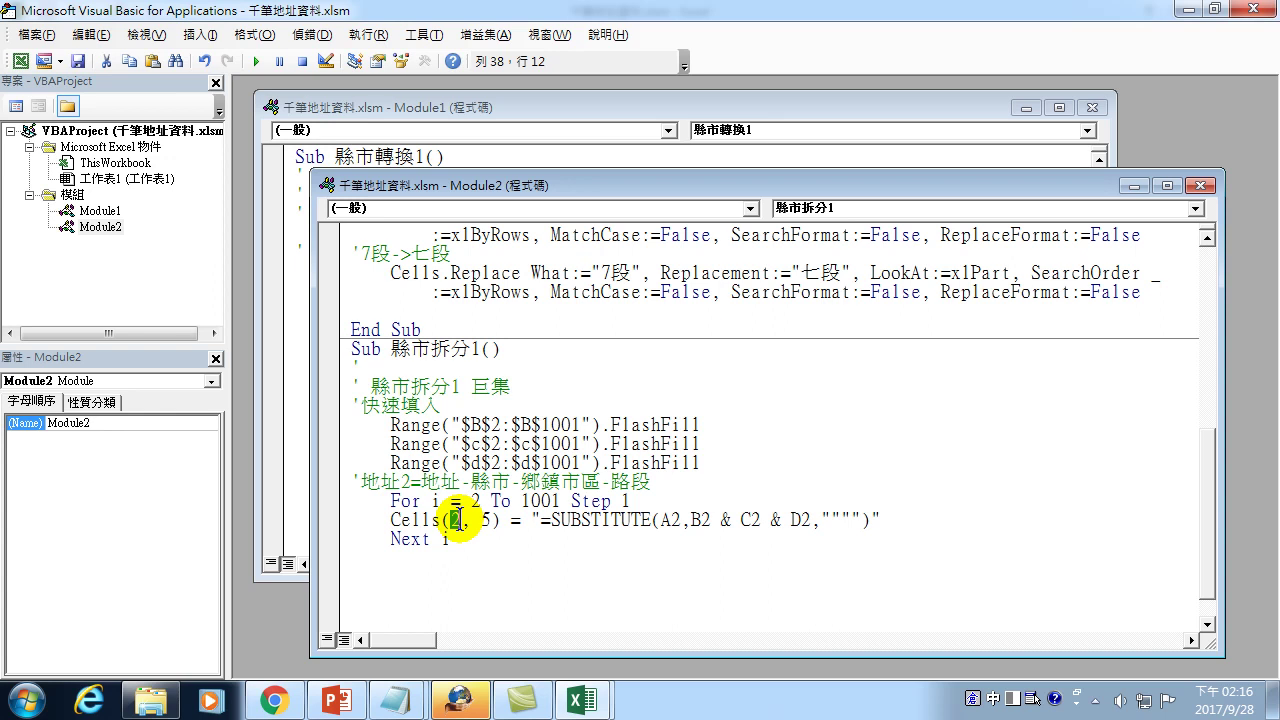
Change Cells(2, 5) to Cells(i, 5) so the loop writes to row i.
{"action": "type", "text": "i"}
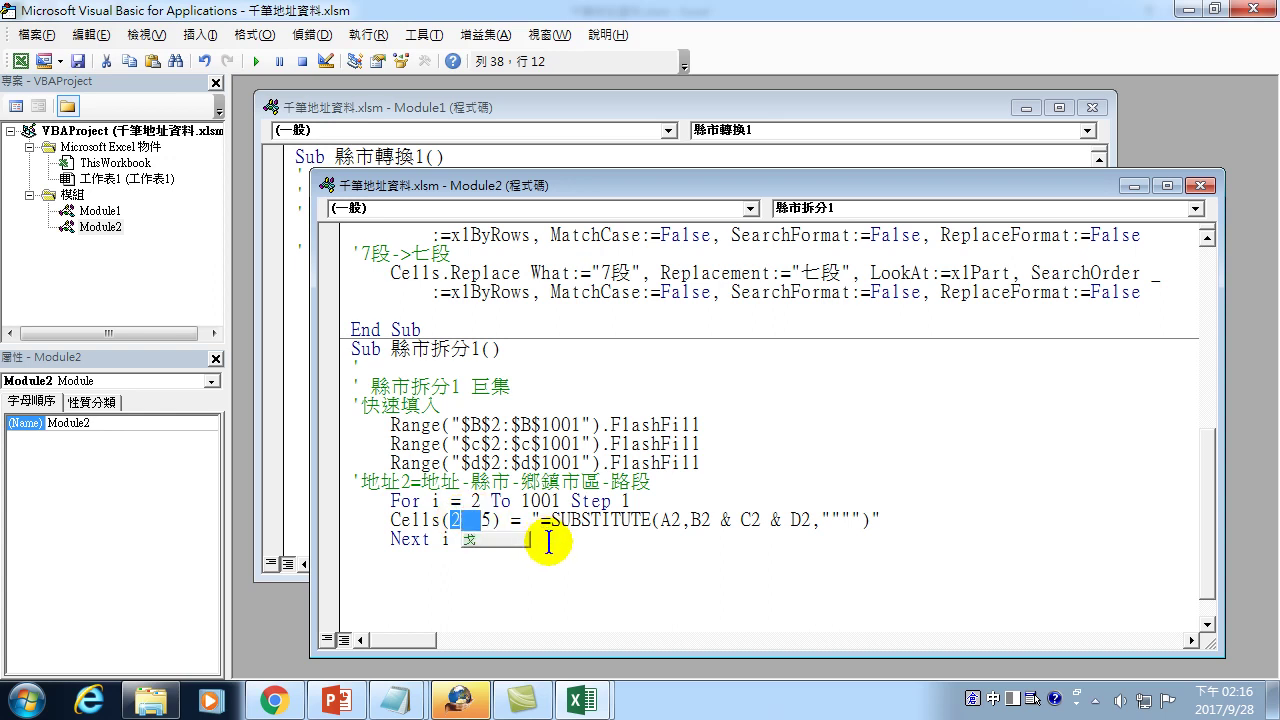
{"action": "key", "text": "Escape"}
{"action": "key", "text": "ctrl+space"}
{"action": "type", "text": "i"}
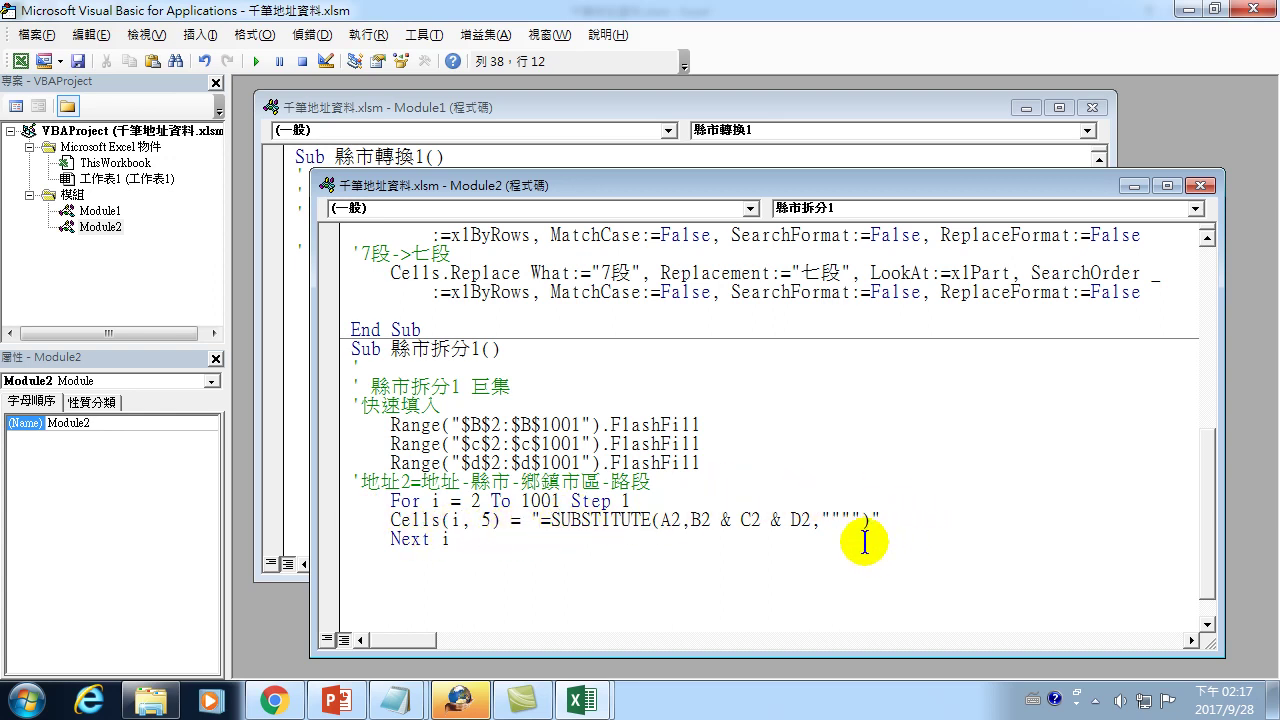
{"action": "left_click_drag", "start_coordinate": [668, 519], "coordinate": [678, 519]}
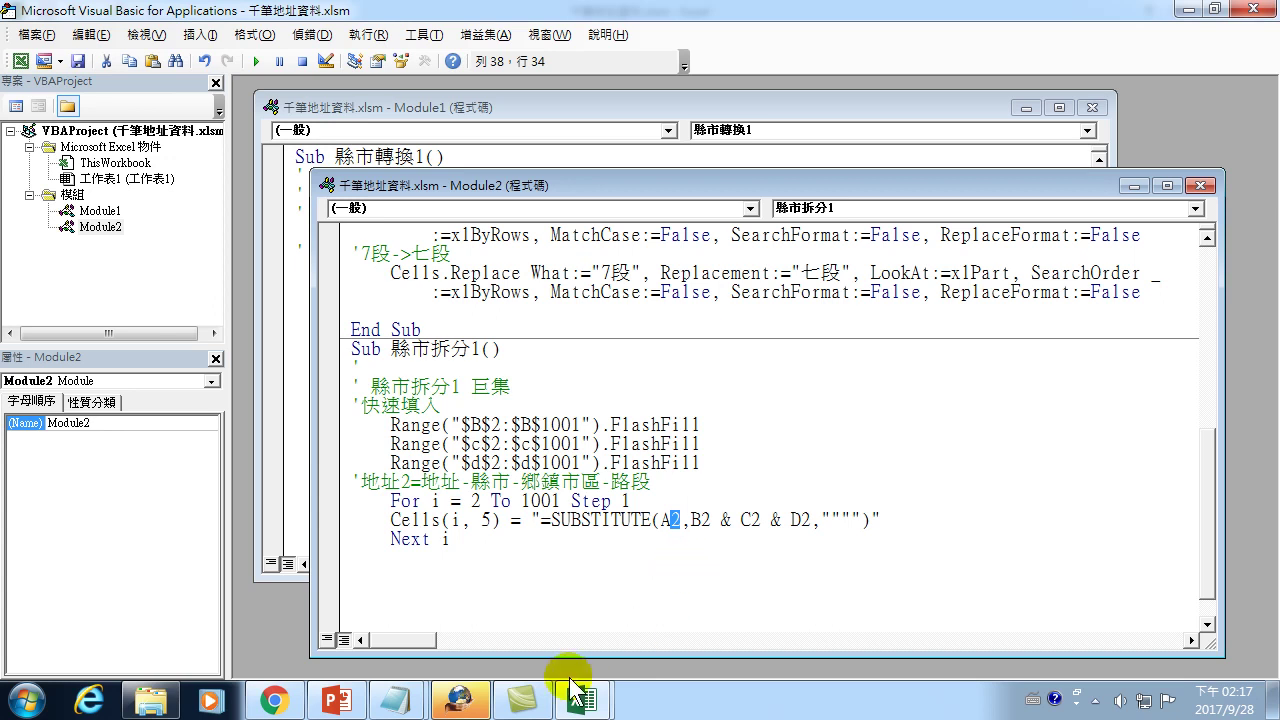
Copy the "=SUBSTITUTE(A2,B2 & C2 & D2,"""")" formula string from the code into the Notepad note.
{"action": "left_click", "coordinate": [390, 700]}
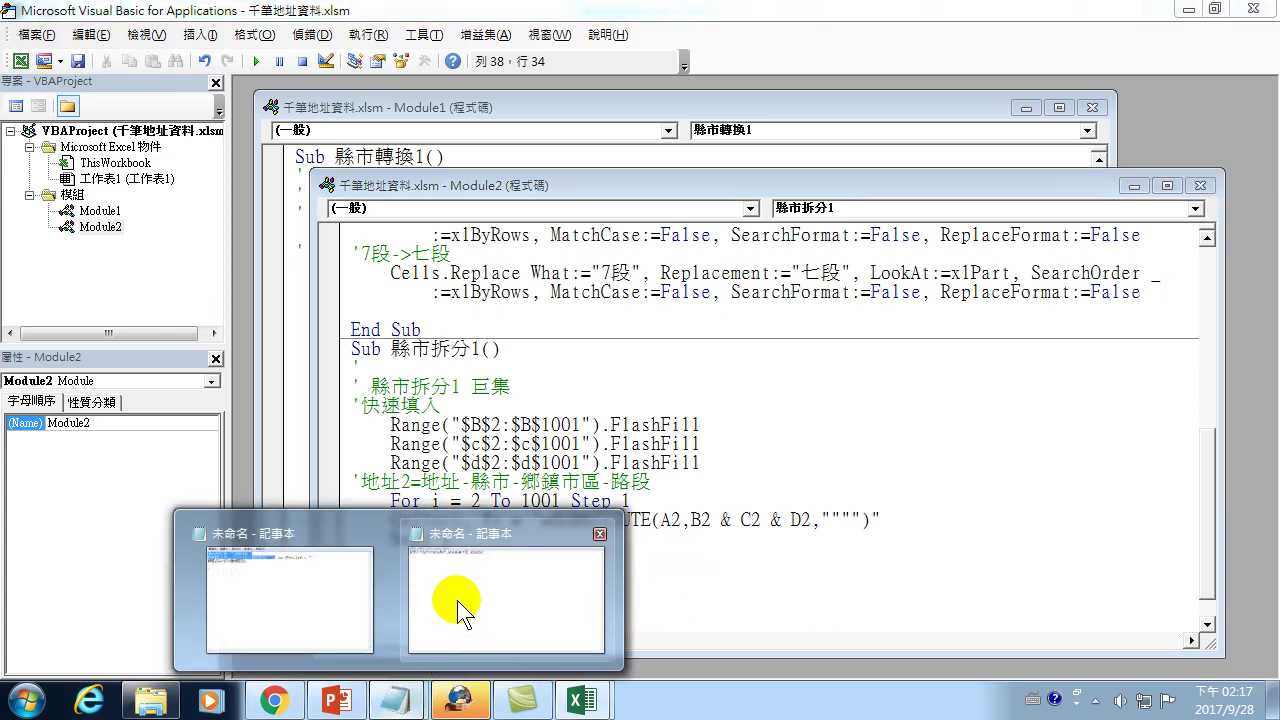
{"action": "left_click", "coordinate": [457, 600]}
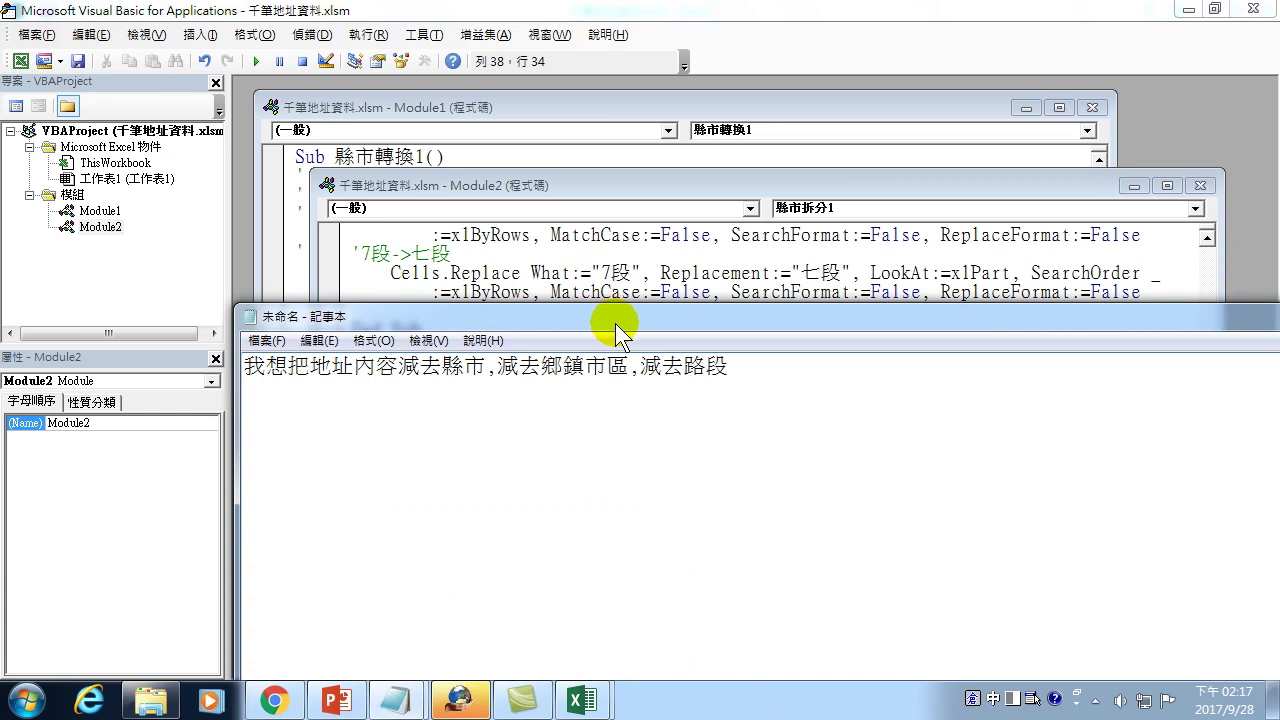
{"action": "left_click_drag", "start_coordinate": [615, 318], "coordinate": [1274, 314]}
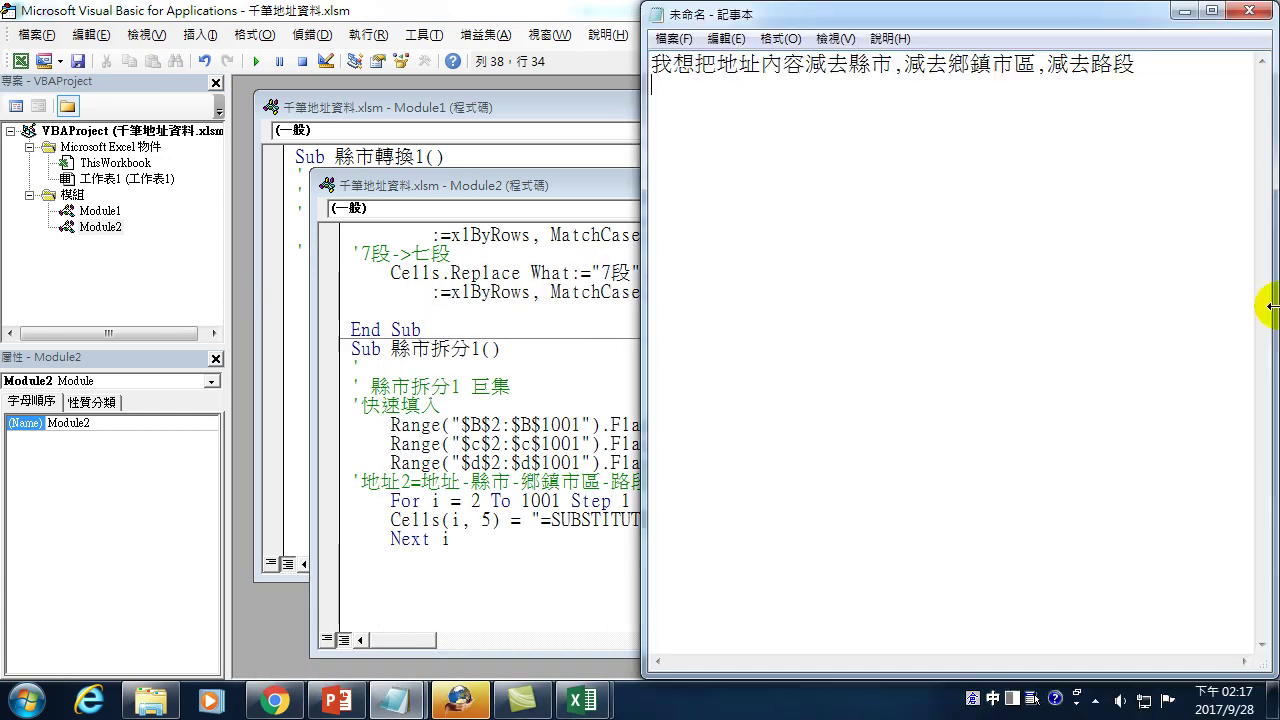
{"action": "left_click", "coordinate": [590, 15]}
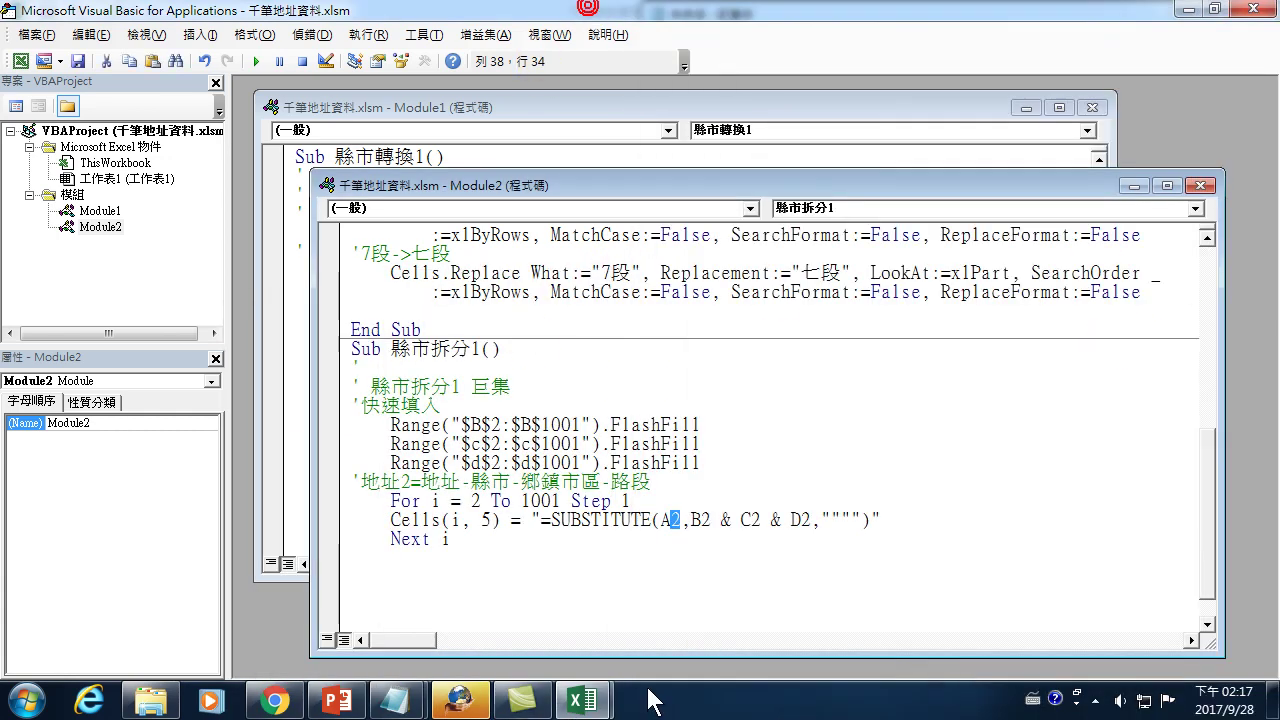
{"action": "left_click_drag", "start_coordinate": [530, 520], "coordinate": [874, 520]}
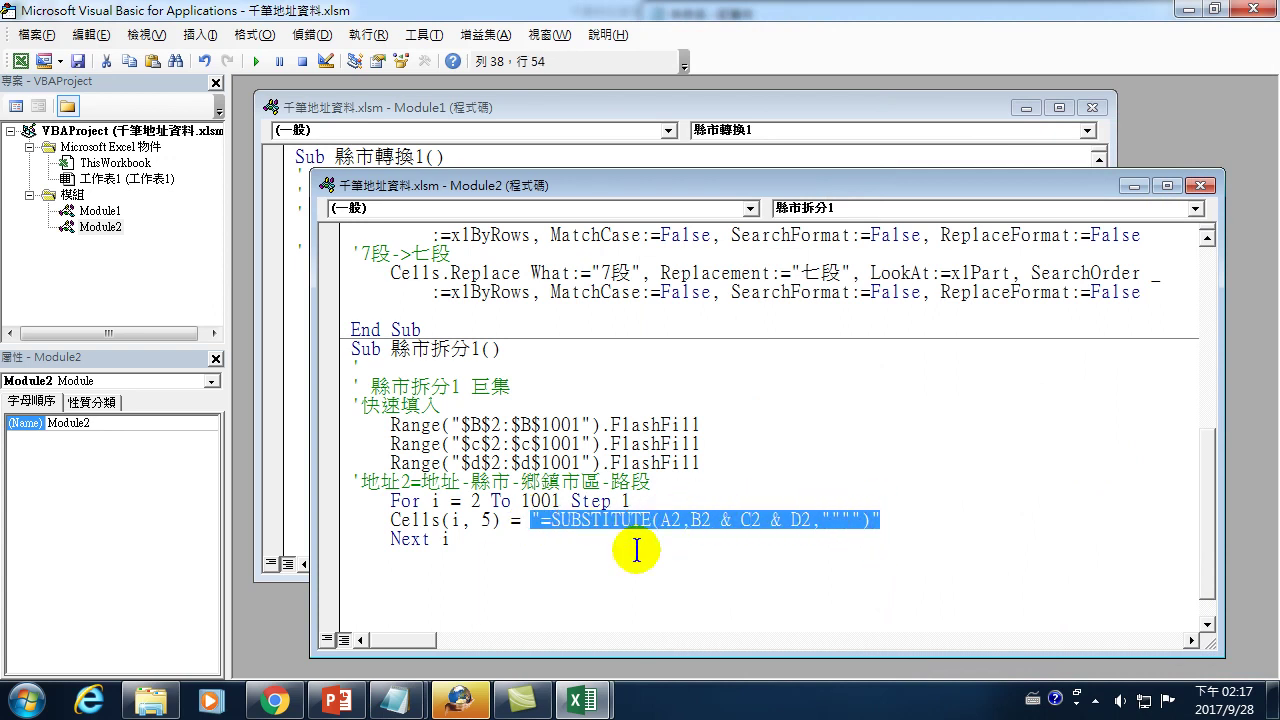
{"action": "left_click", "coordinate": [583, 703]}
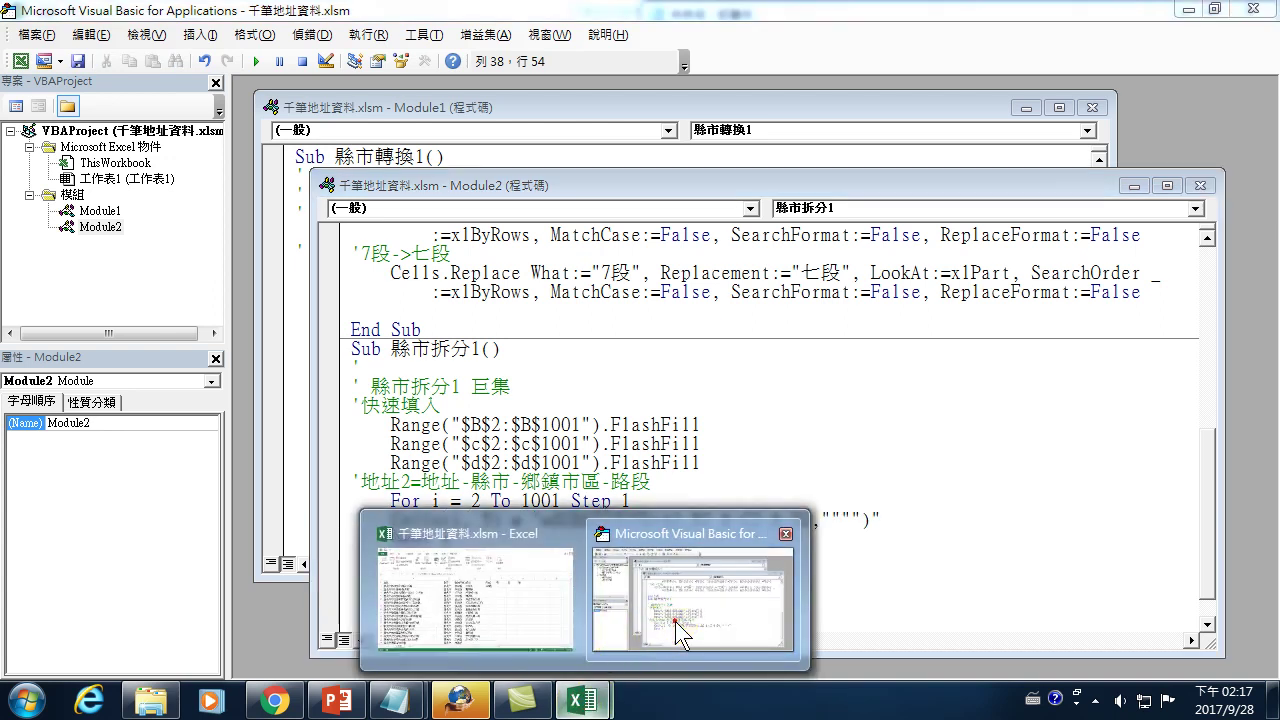
{"action": "left_click", "coordinate": [675, 621]}
{"action": "left_click", "coordinate": [397, 703]}
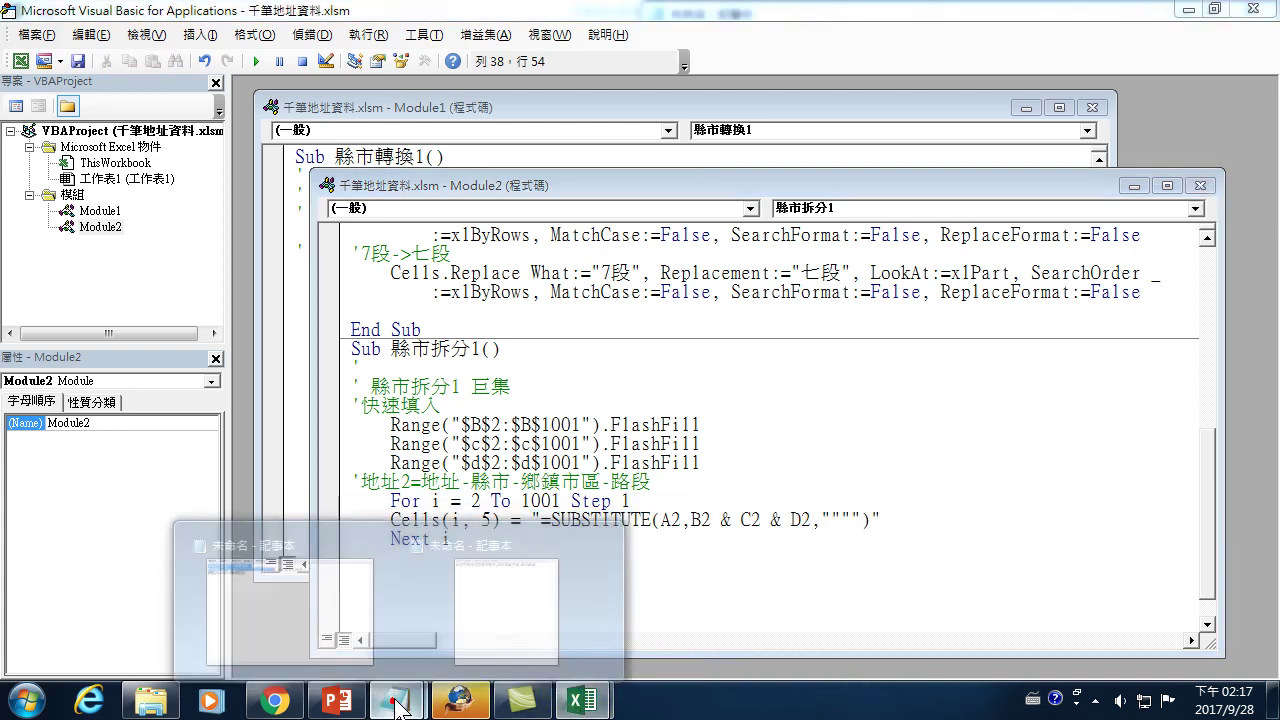
{"action": "left_click", "coordinate": [515, 622]}
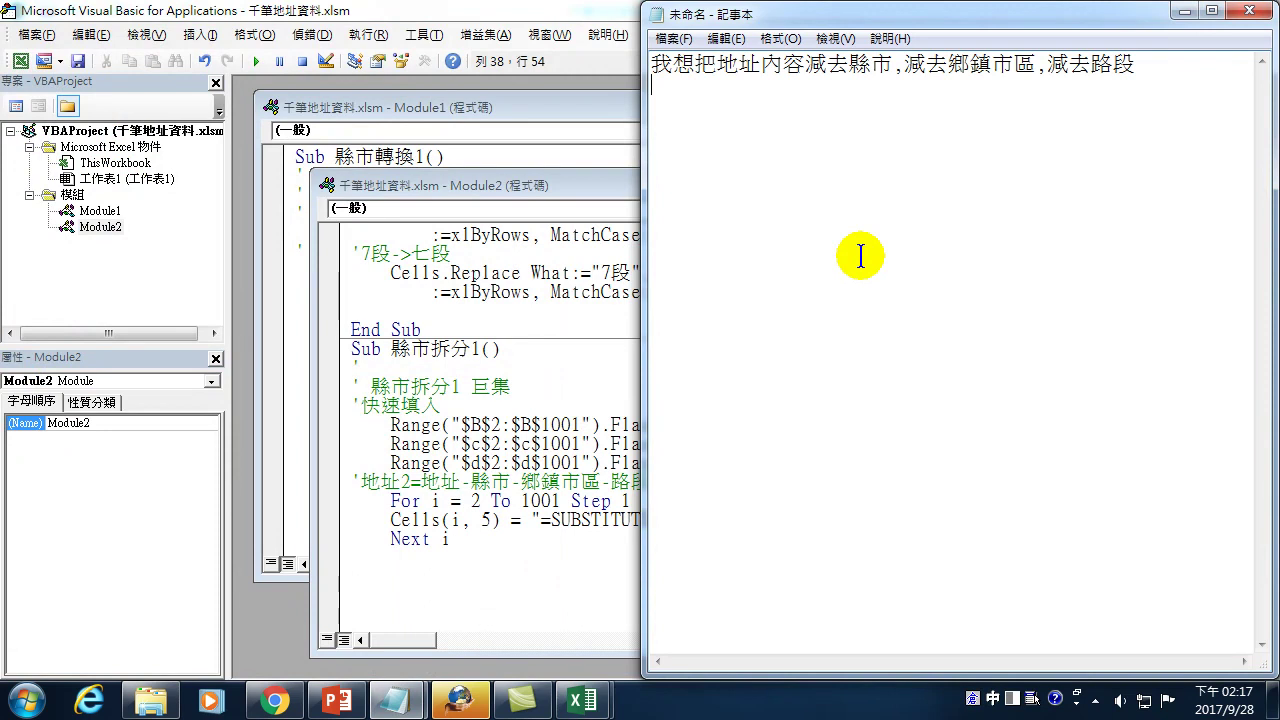
{"action": "key", "text": "Return"}
{"action": "key", "text": "Return"}
{"action": "type", "text": "\"=SUBSTITUTE(A2,B2 & C2 & D2,\"\"\"\")\""}
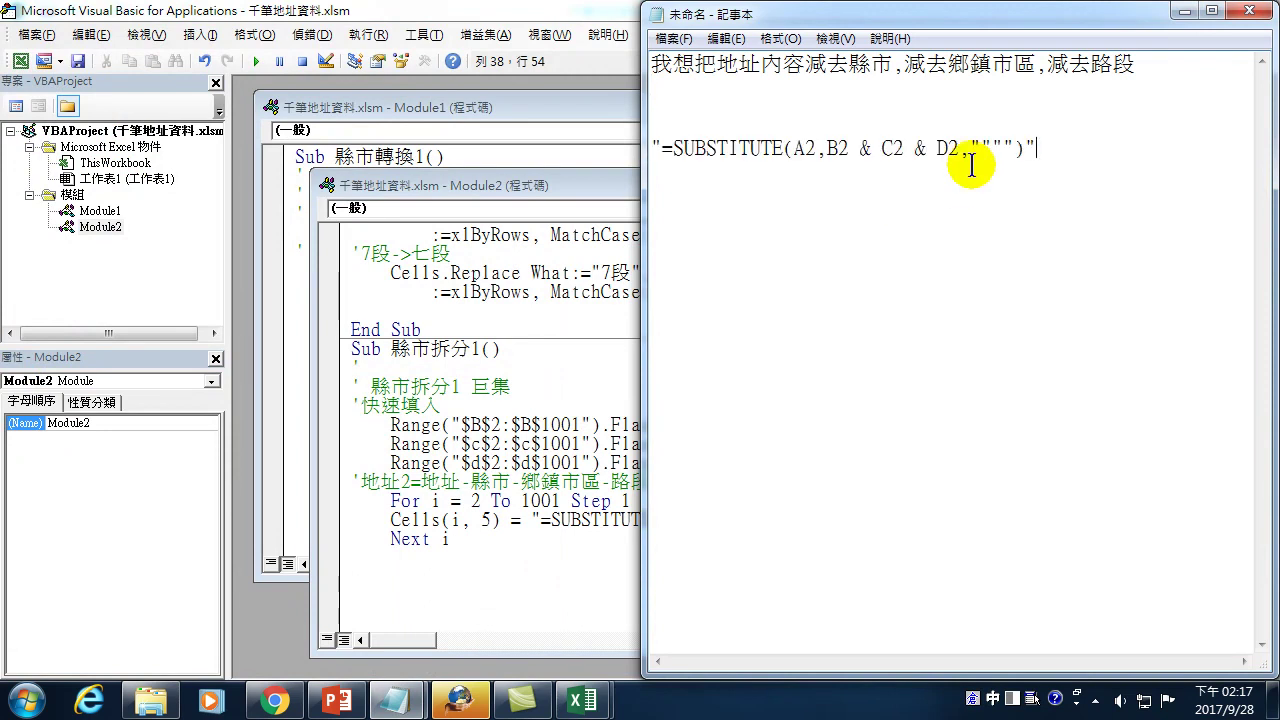
{"action": "left_click_drag", "start_coordinate": [666, 520], "coordinate": [676, 520]}
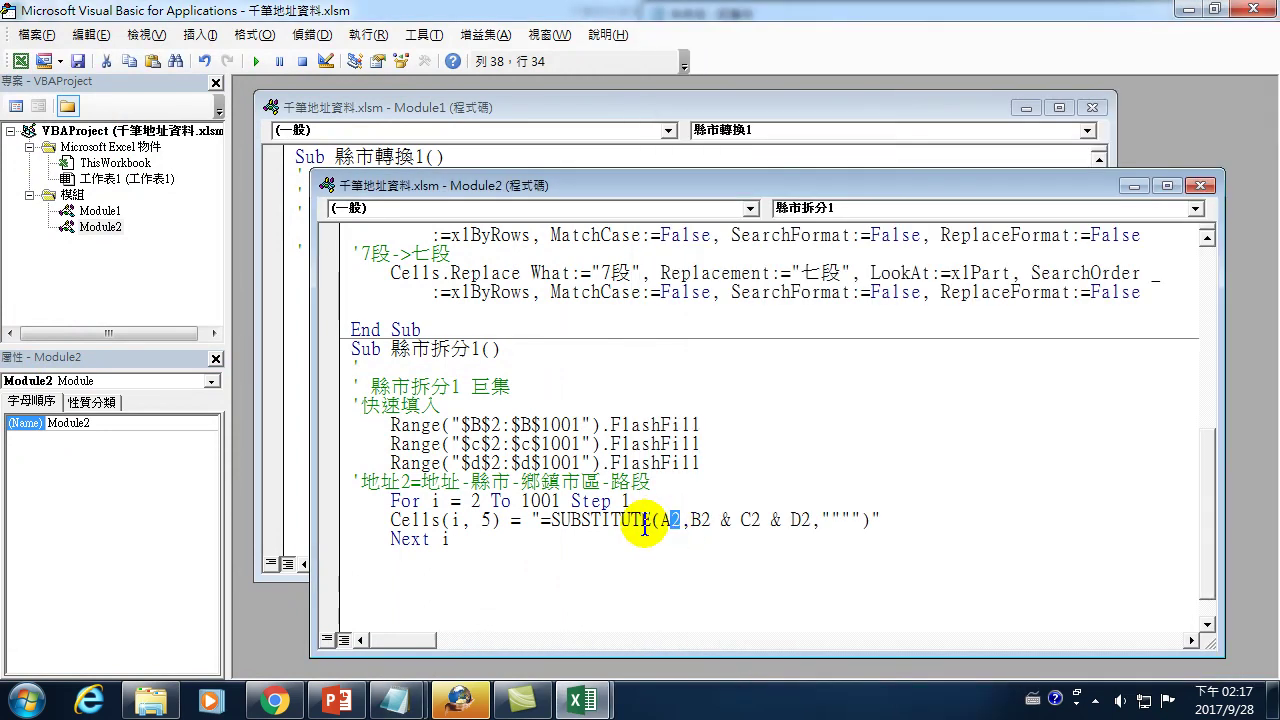
Replace the row 2 in A2, B2, C2 and D2 with i, giving Ai, Bi, Ci and Di.
{"action": "type", "text": "i"}
{"action": "key", "text": "BackSpace"}
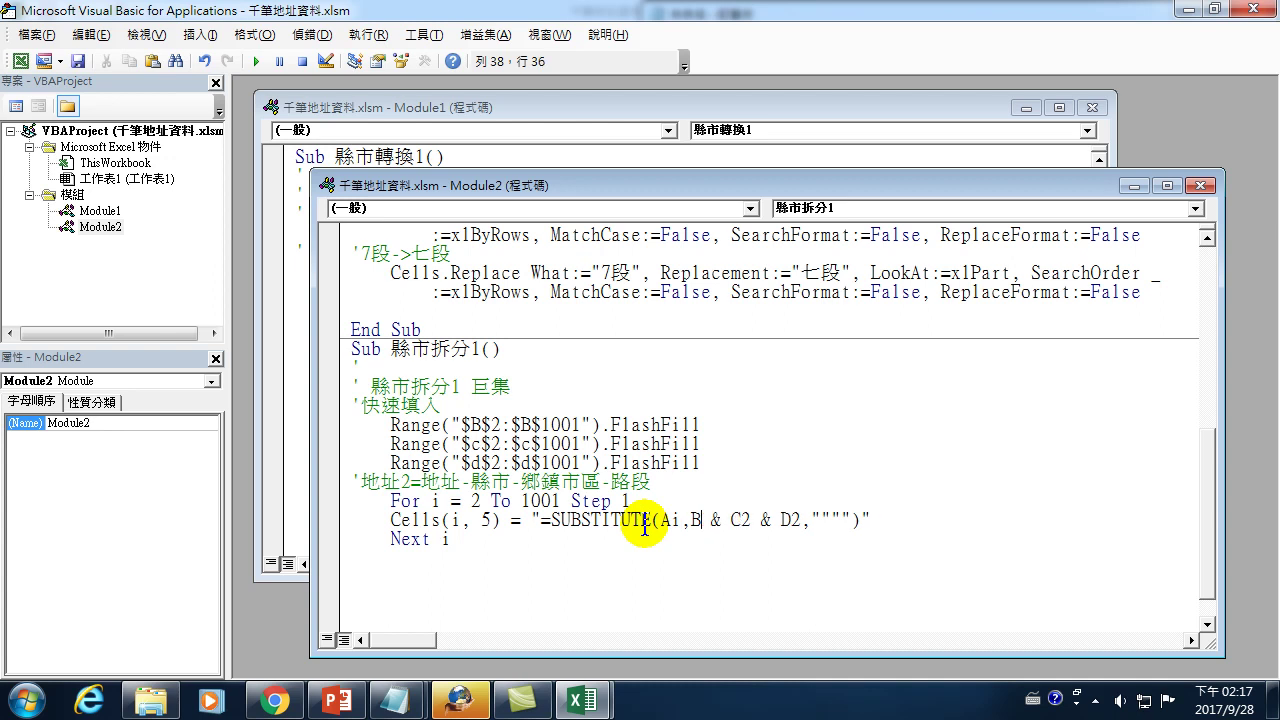
{"action": "type", "text": "i"}
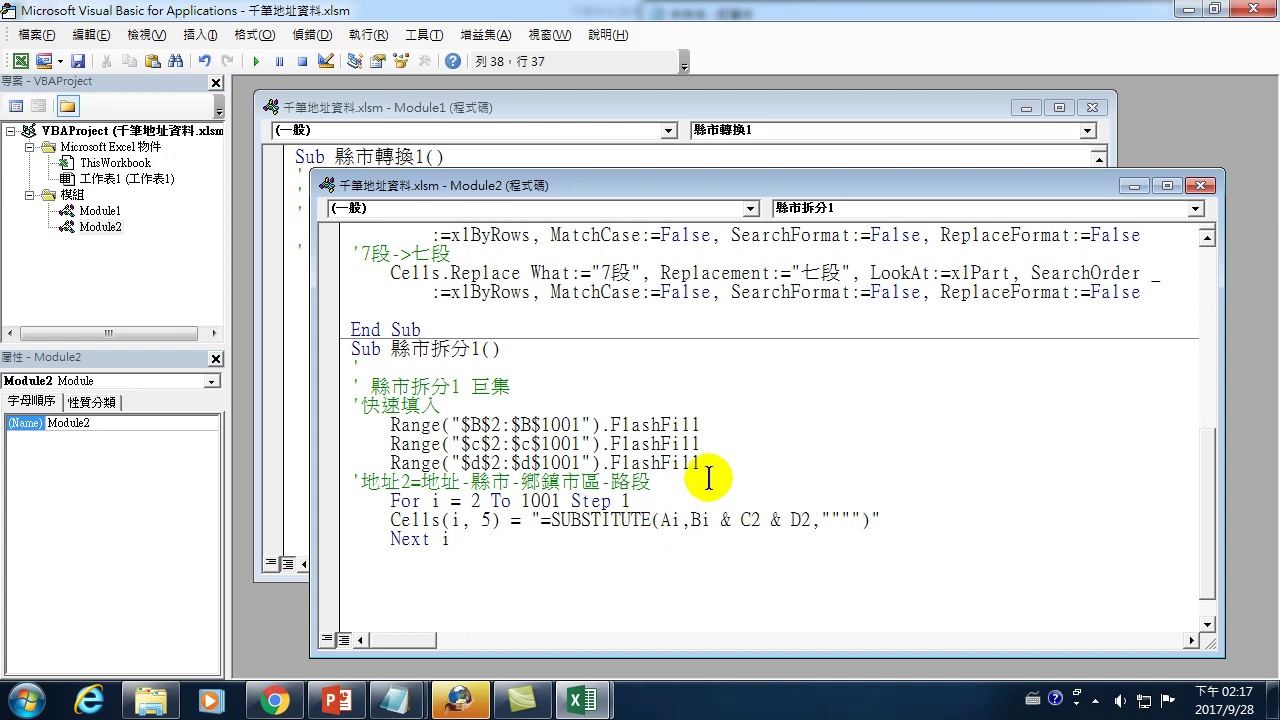
{"action": "left_click_drag", "start_coordinate": [749, 519], "coordinate": [760, 519]}
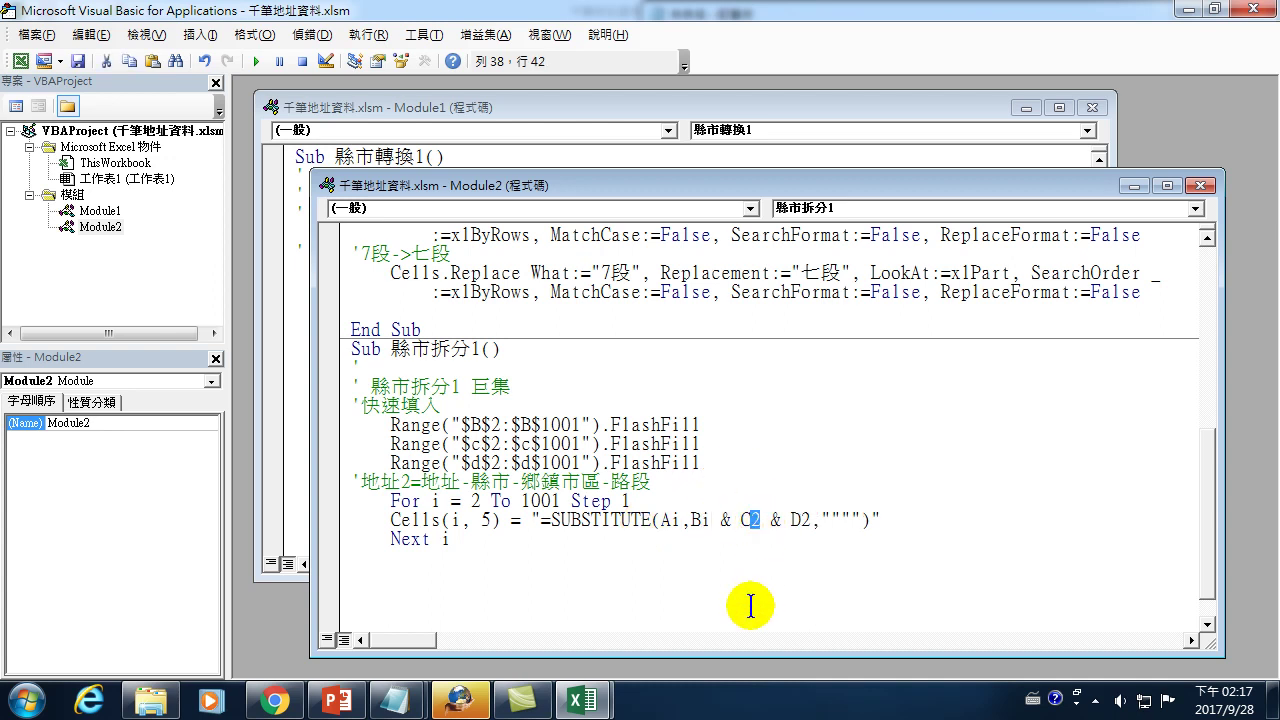
{"action": "type", "text": "i"}
{"action": "left_click_drag", "start_coordinate": [791, 520], "coordinate": [812, 521]}
{"action": "type", "text": "i"}
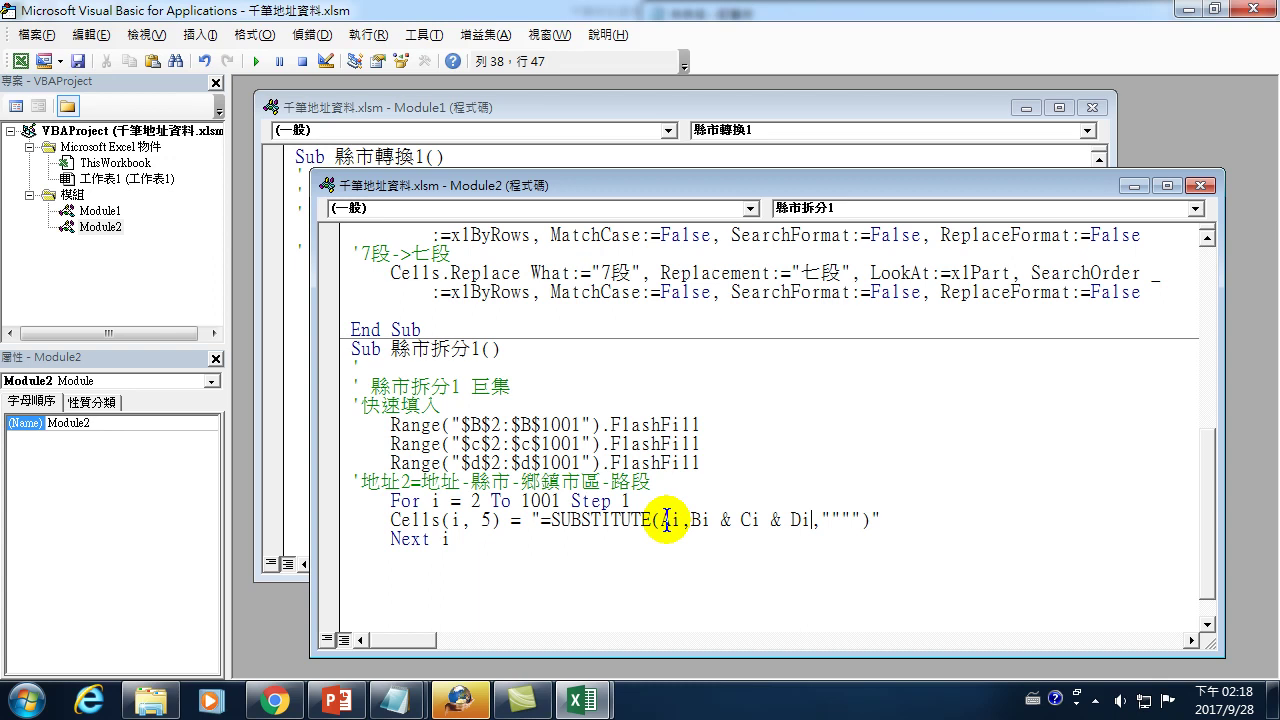
Close the string after A and concatenate i, giving "=SUBSTITUTE(A" & i & "….
{"action": "left_click", "coordinate": [668, 520]}
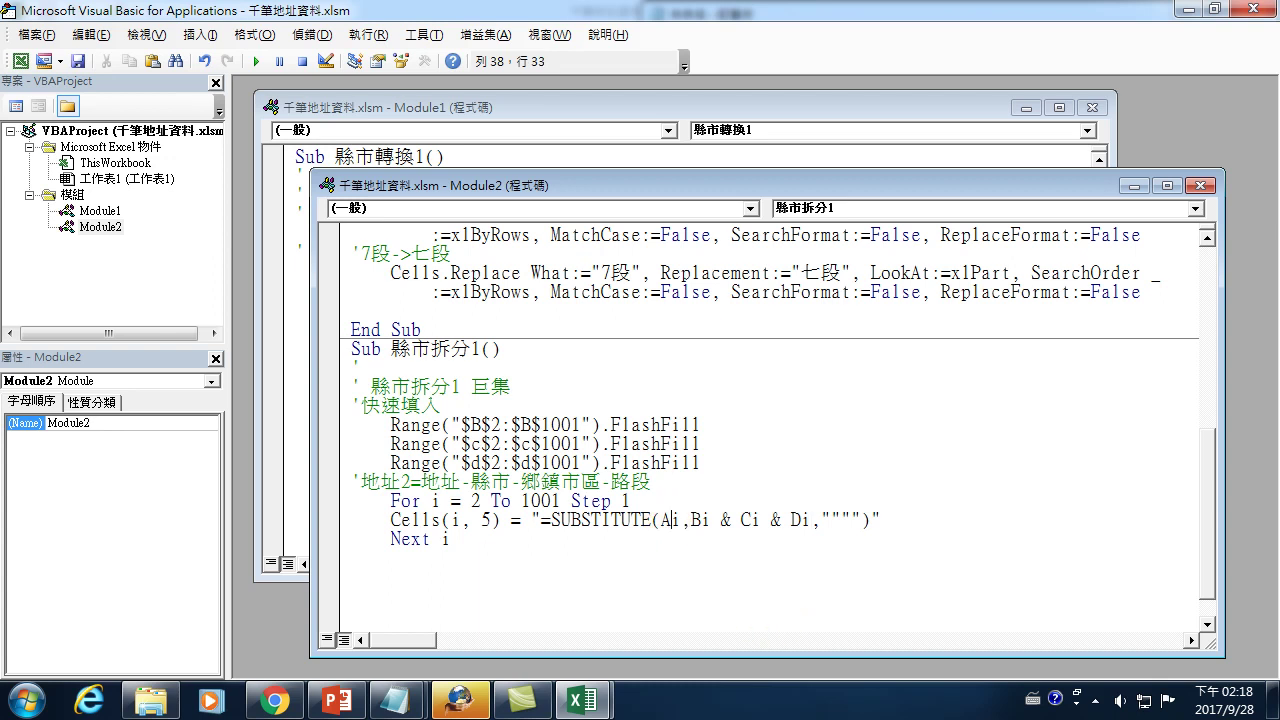
{"action": "type", "text": "\" "}
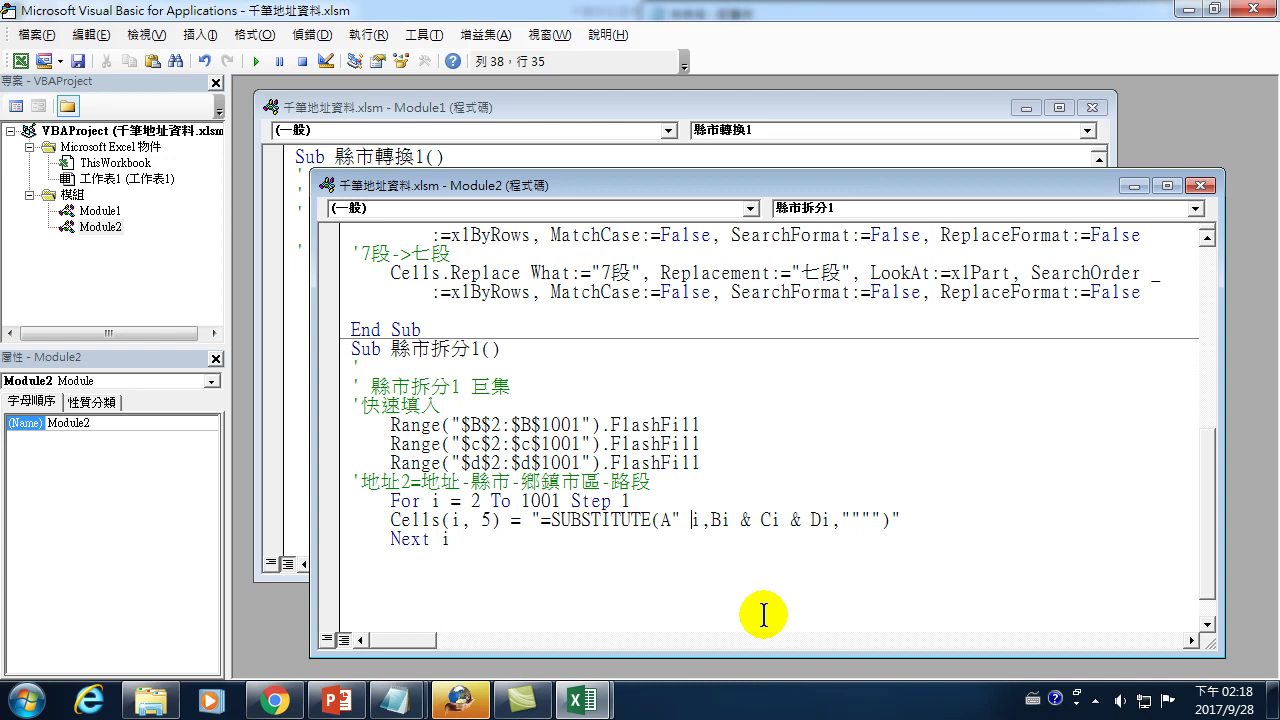
{"action": "type", "text": "&"}
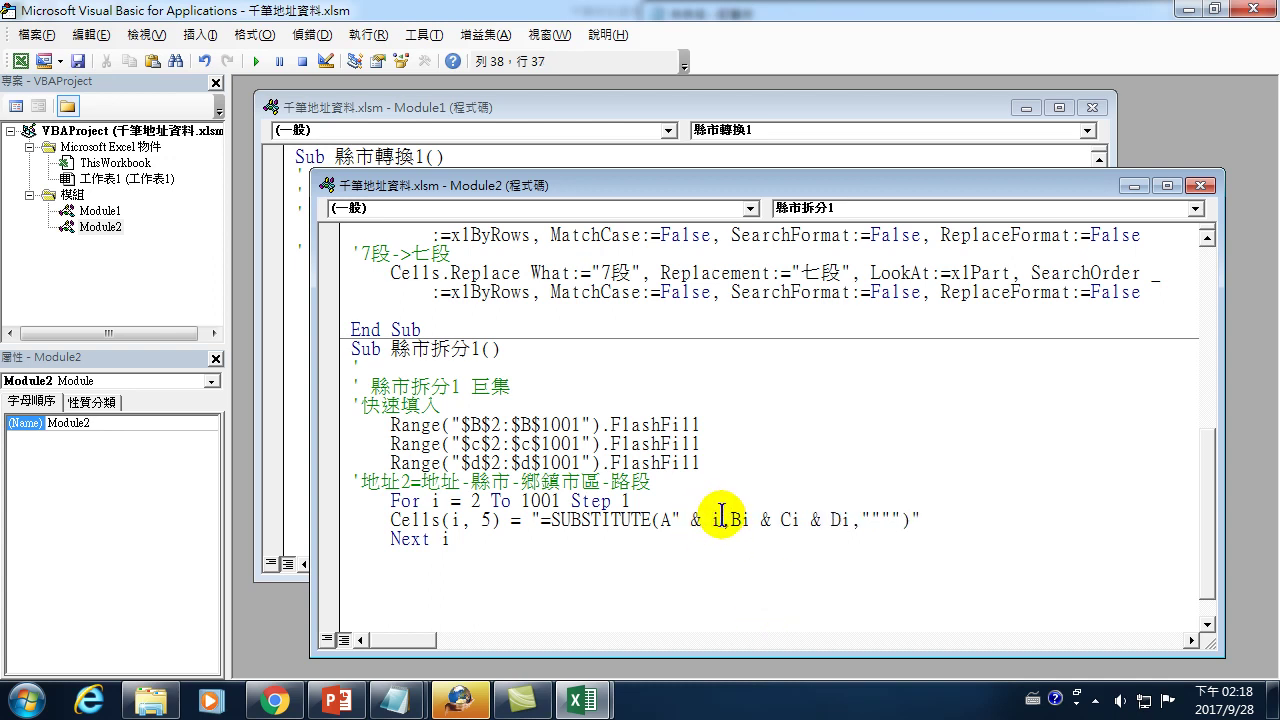
{"action": "left_click_drag", "start_coordinate": [671, 519], "coordinate": [551, 535]}
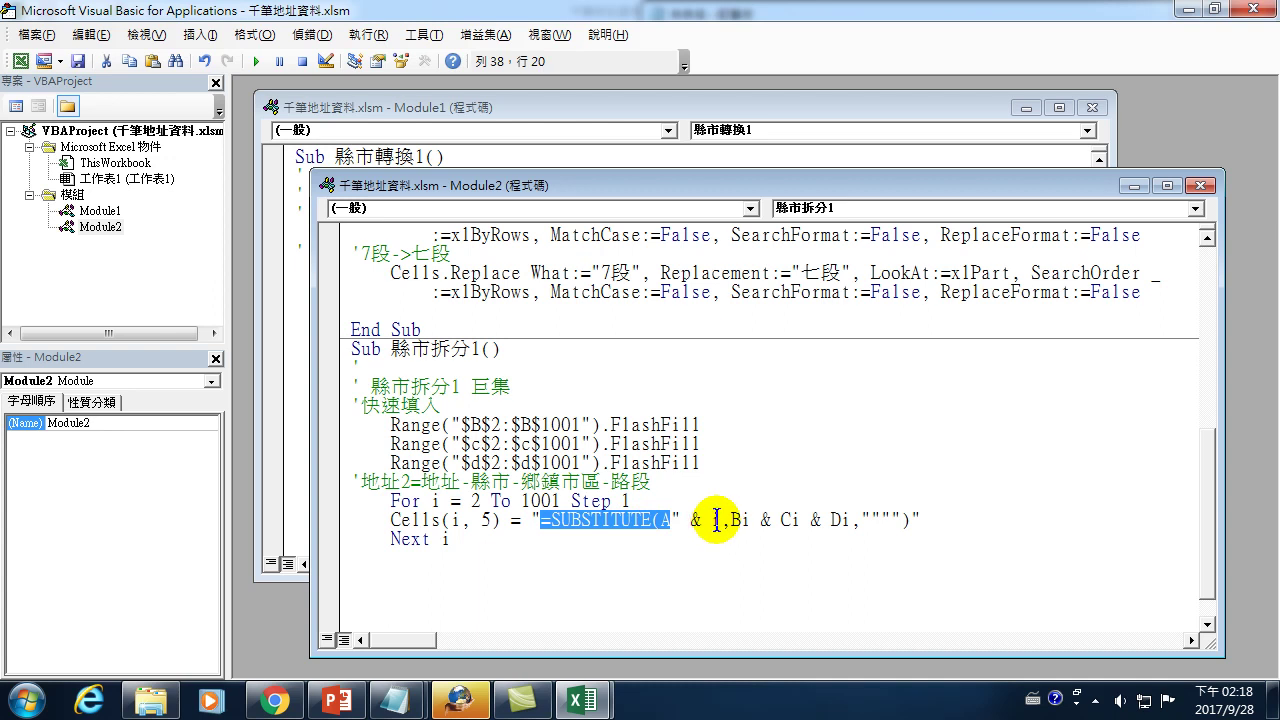
{"action": "left_click", "coordinate": [718, 520]}
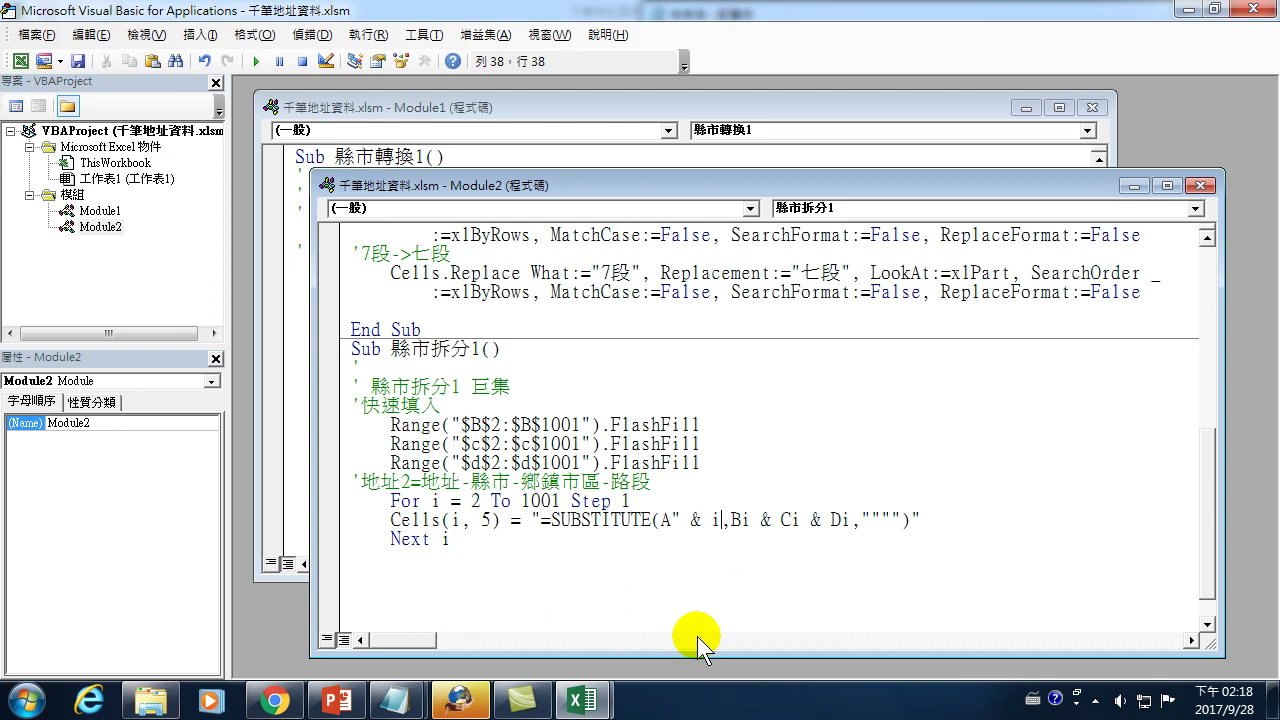
{"action": "type", "text": "& "}
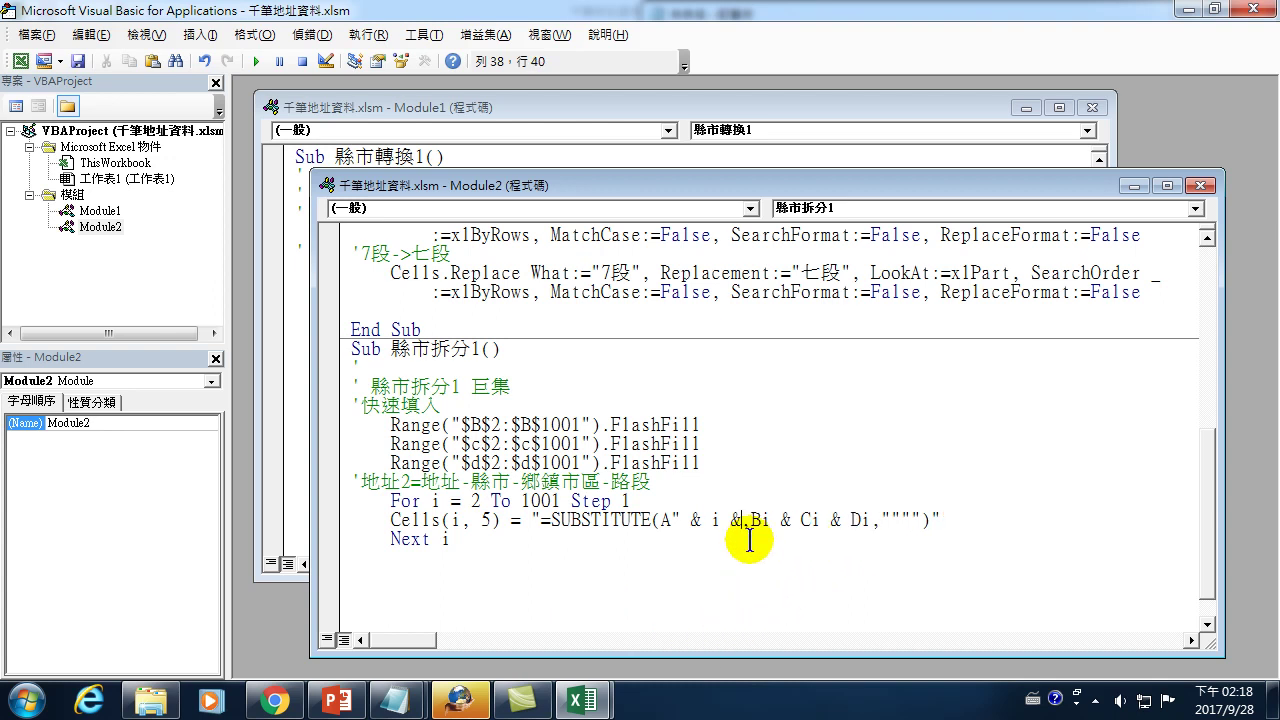
{"action": "type", "text": "\""}
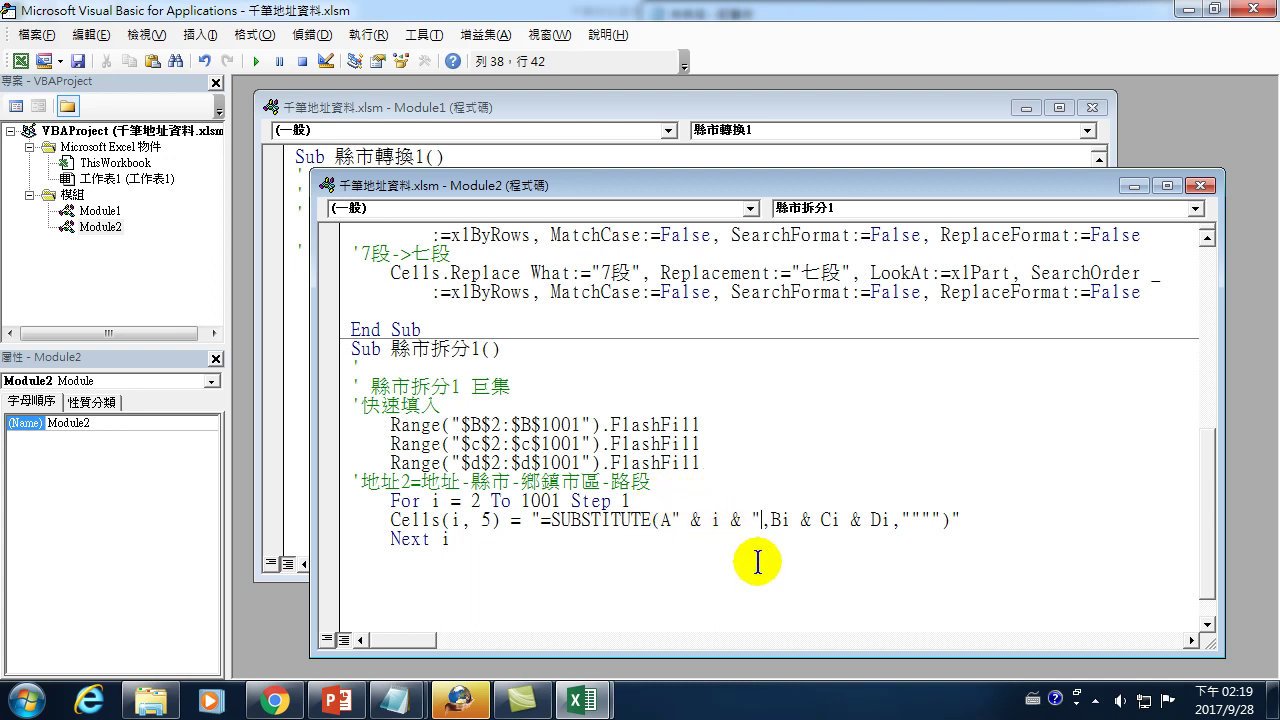
Insert double quotes around the i after B and after C to split the formula string.
{"action": "left_click", "coordinate": [780, 520]}
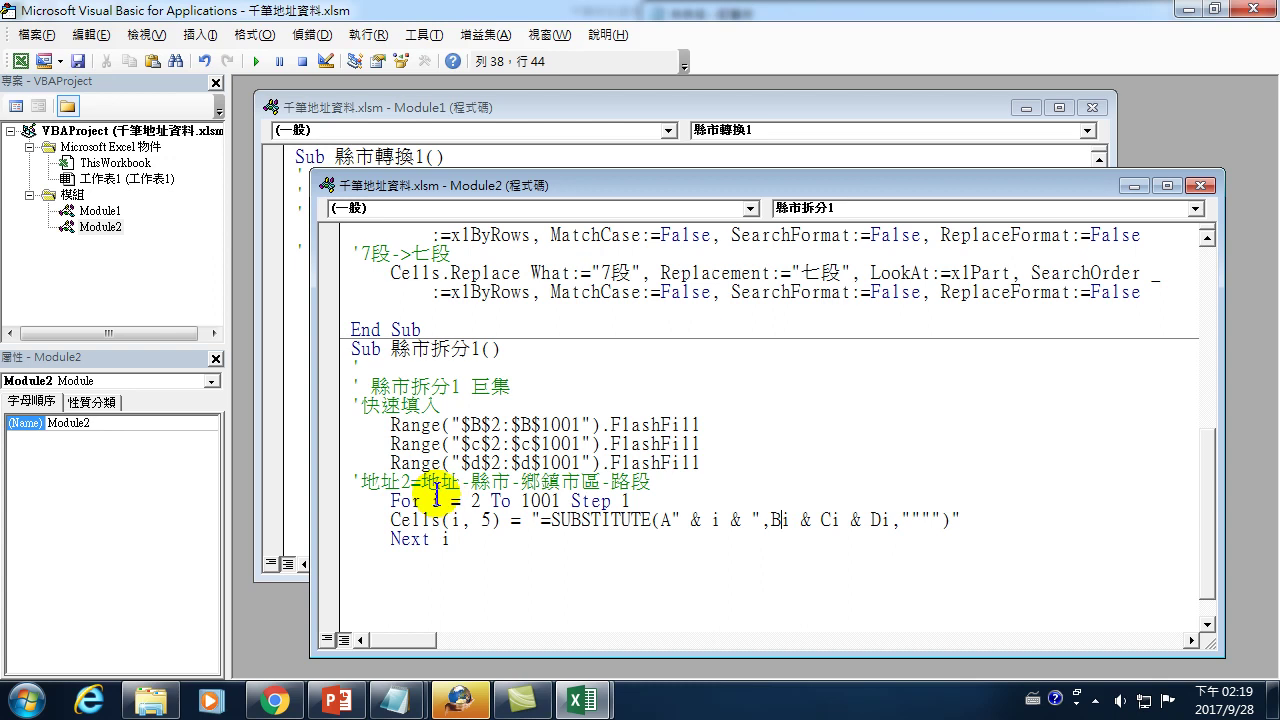
{"action": "left_click", "coordinate": [781, 521]}
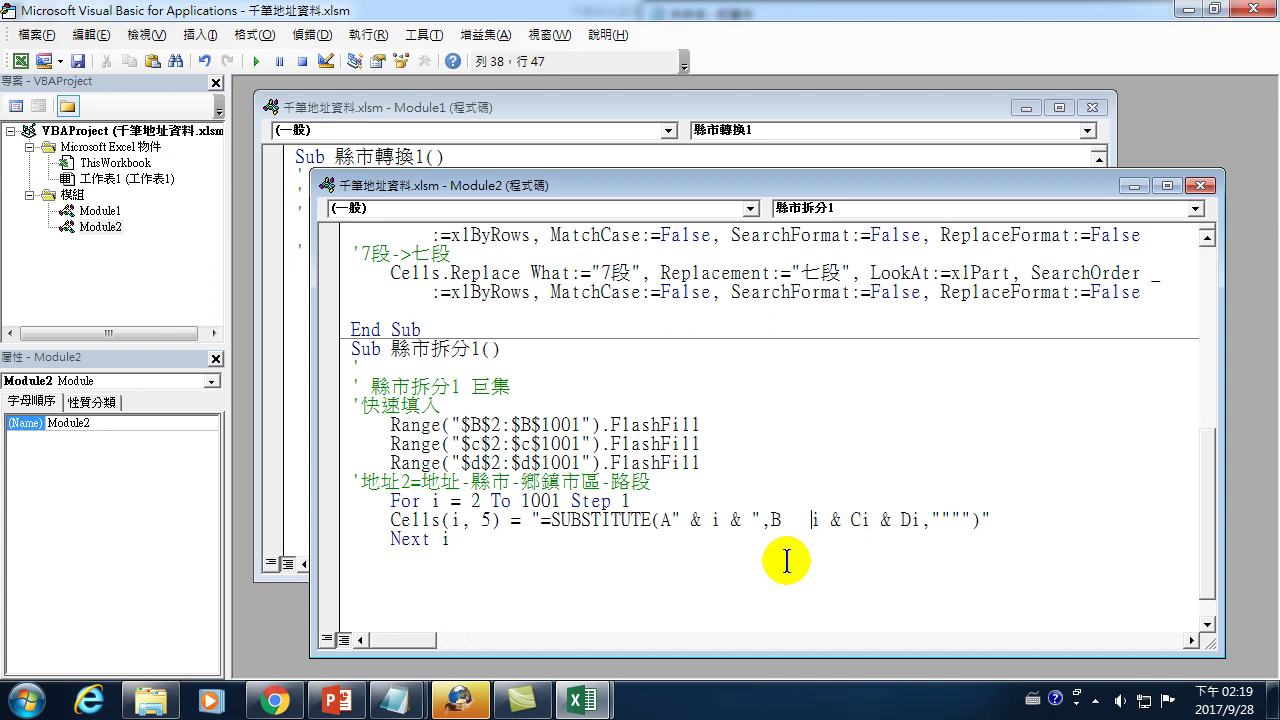
{"action": "type", "text": "i"}
{"action": "left_click", "coordinate": [822, 520]}
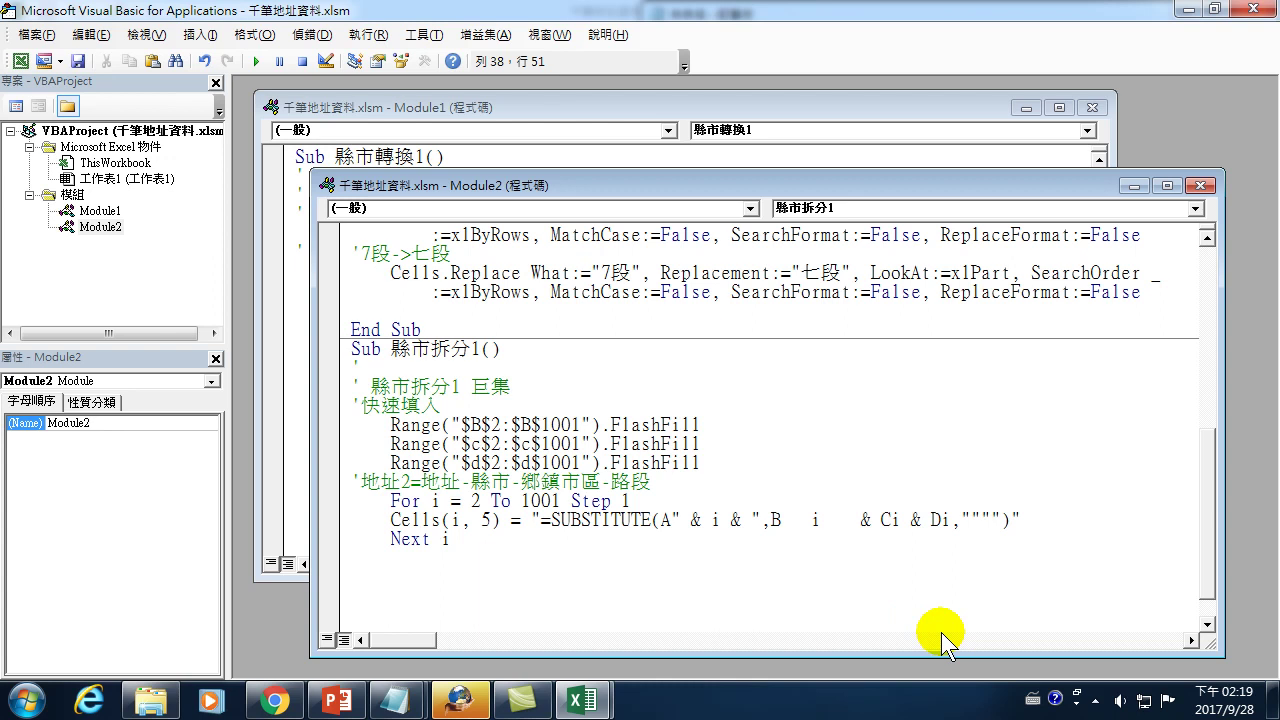
{"action": "type", "text": "\""}
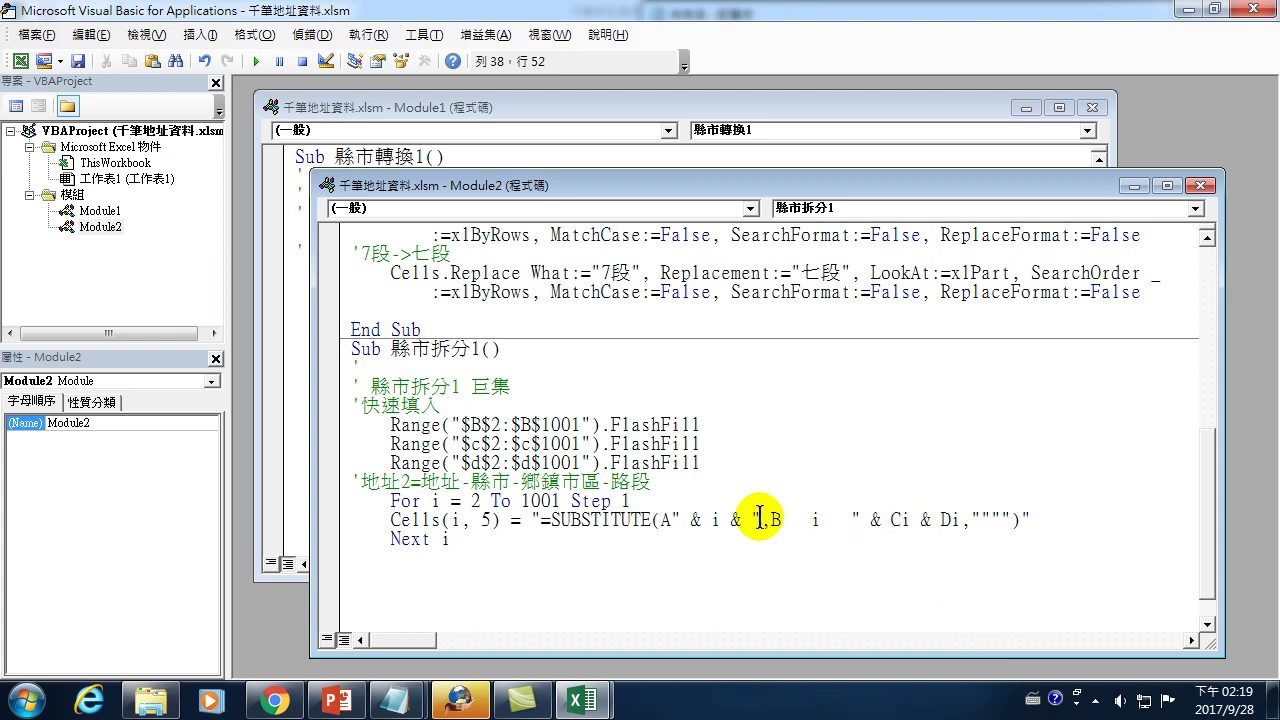
{"action": "left_click", "coordinate": [898, 519]}
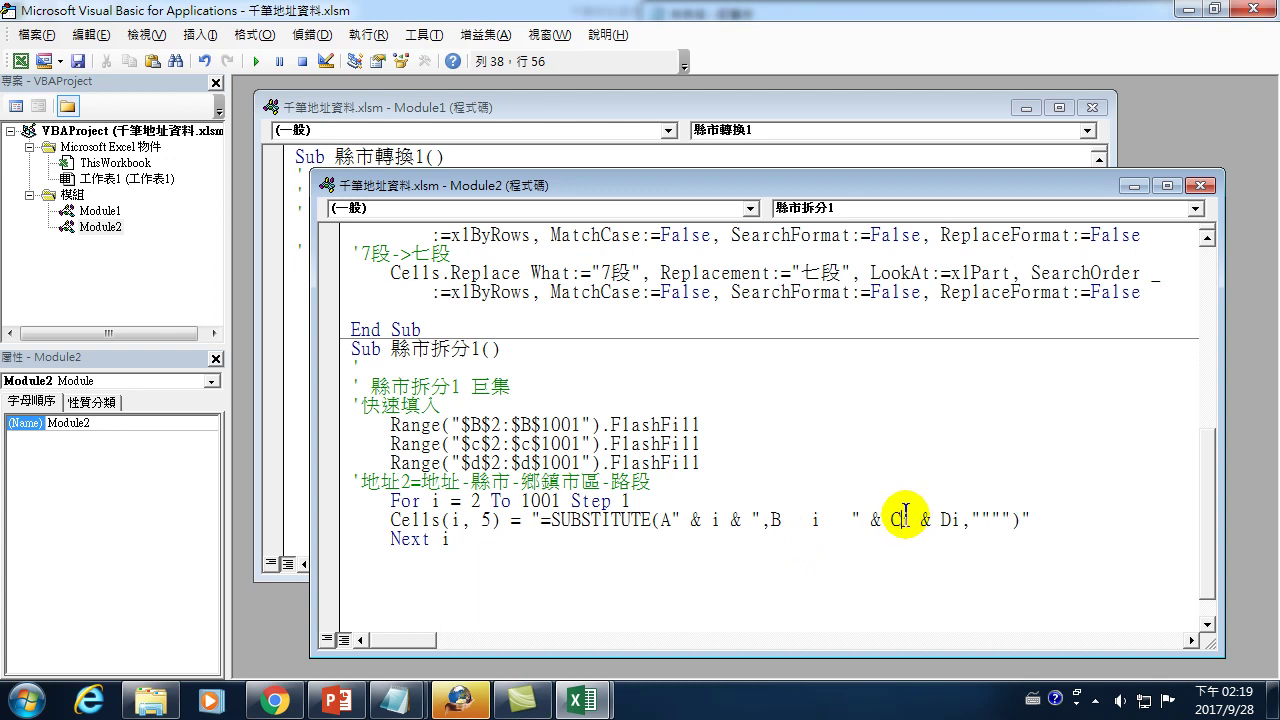
{"action": "type", "text": "\""}
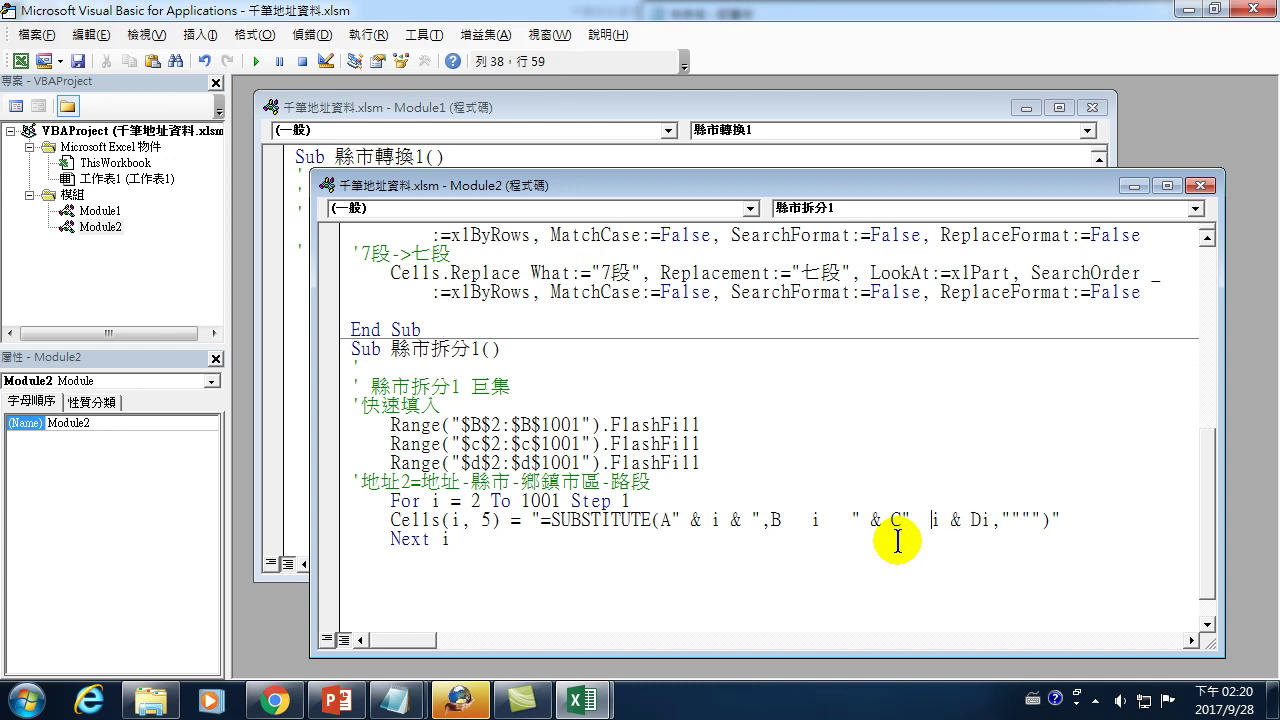
{"action": "left_click", "coordinate": [947, 517]}
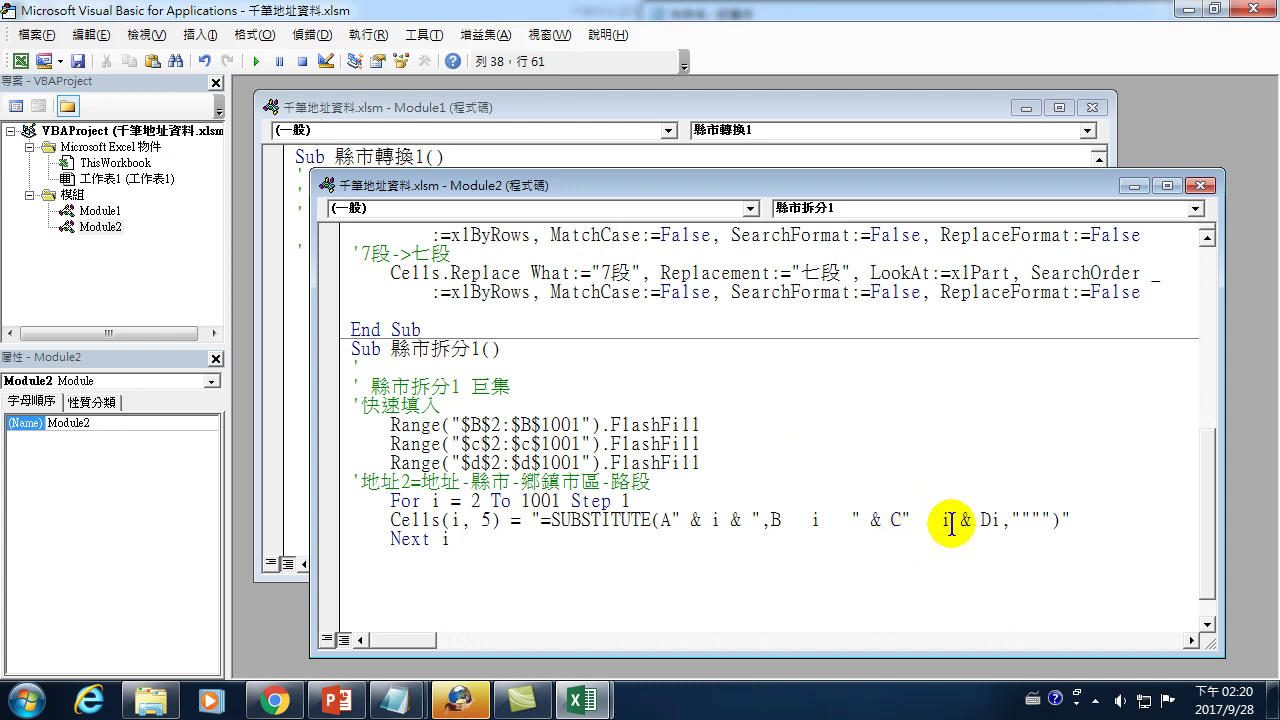
{"action": "left_click_drag", "start_coordinate": [949, 520], "coordinate": [957, 521]}
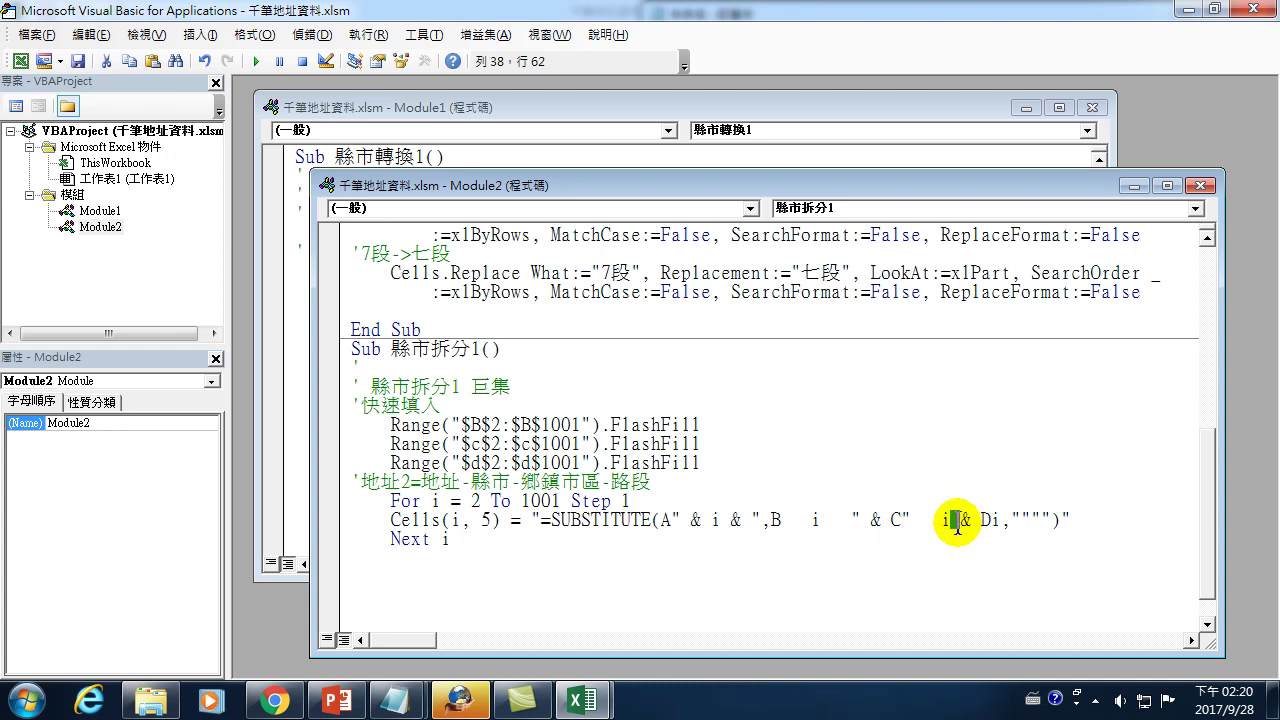
Dismiss the compile error, add a quote before & Di, and put & around the i after B.
{"action": "left_click", "coordinate": [945, 553]}
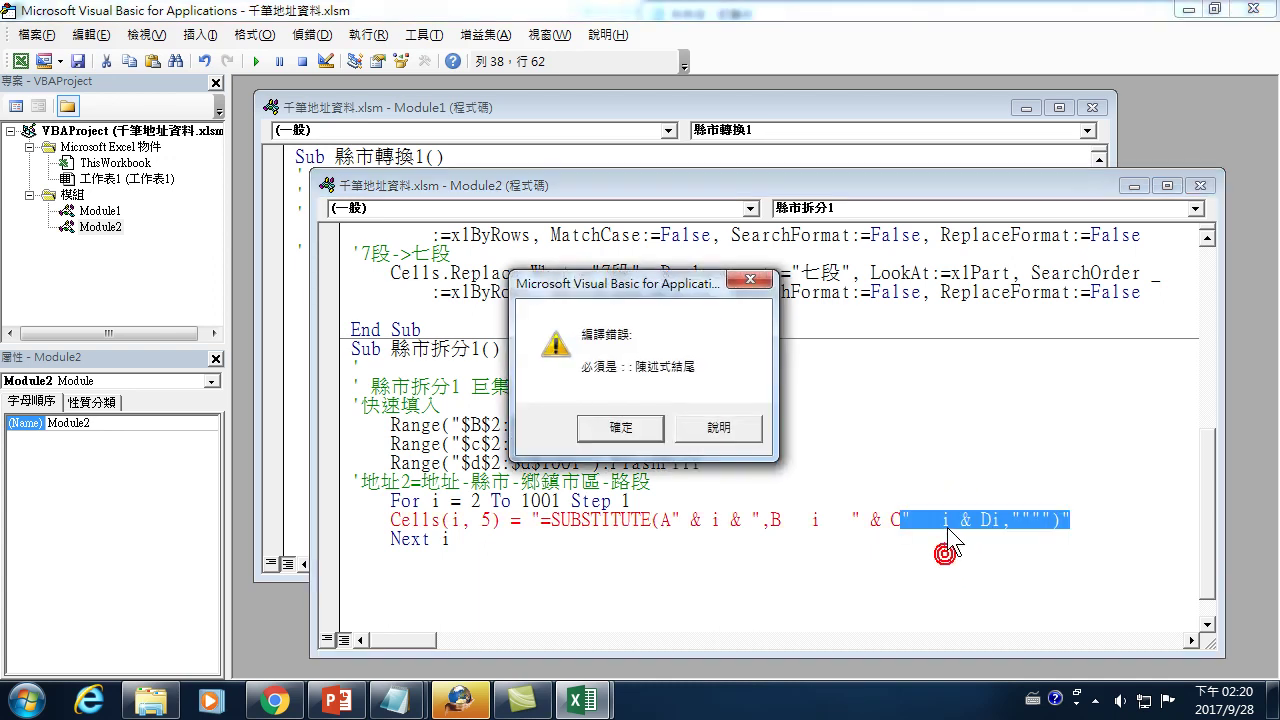
{"action": "left_click", "coordinate": [620, 427]}
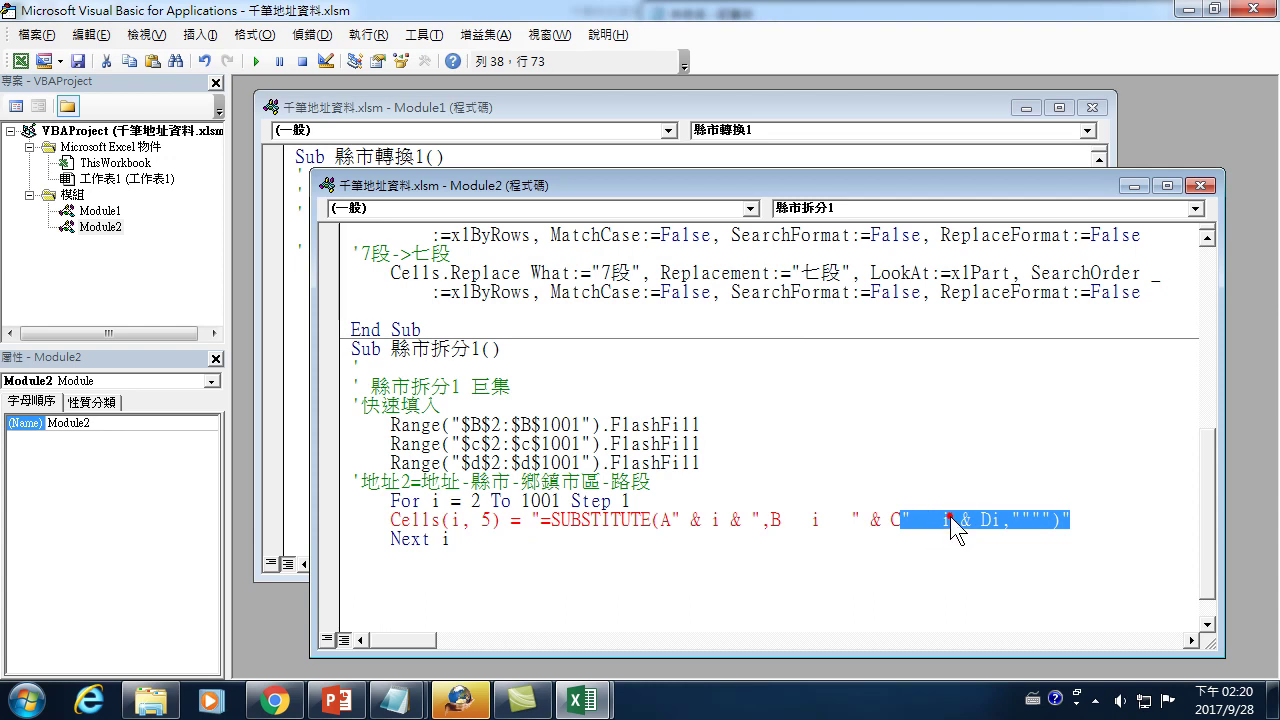
{"action": "left_click", "coordinate": [948, 520]}
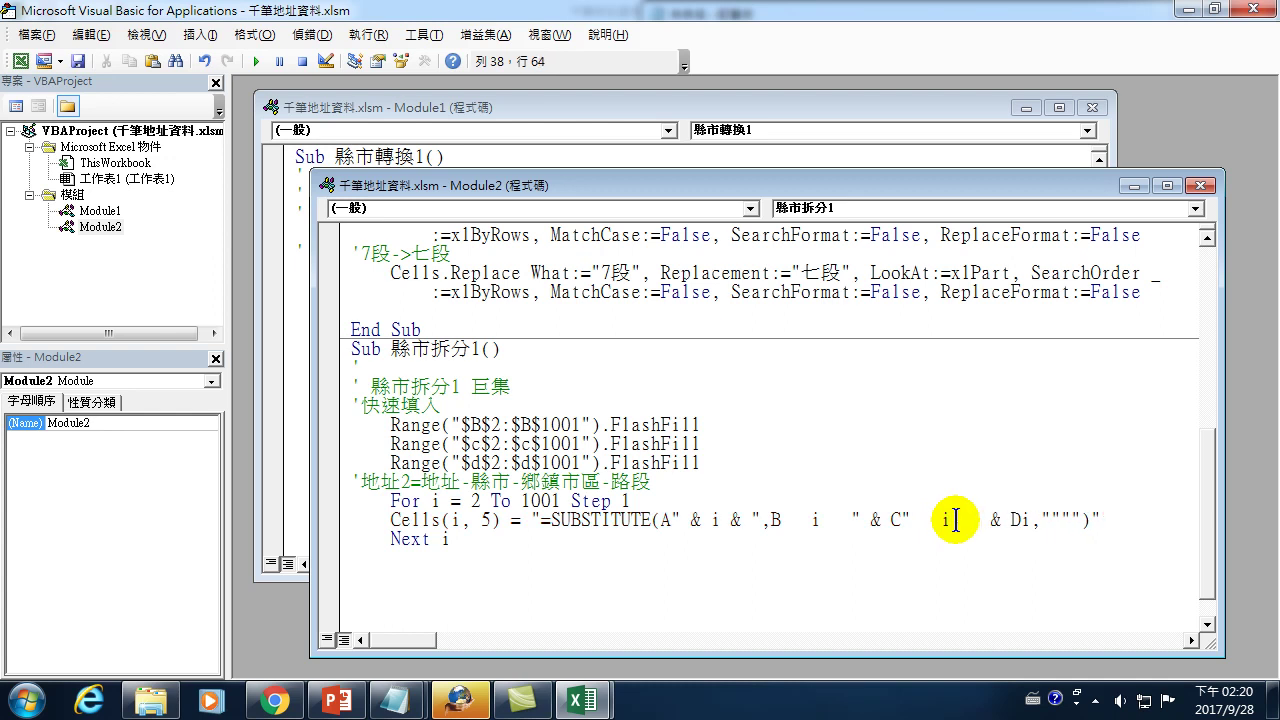
{"action": "type", "text": "\""}
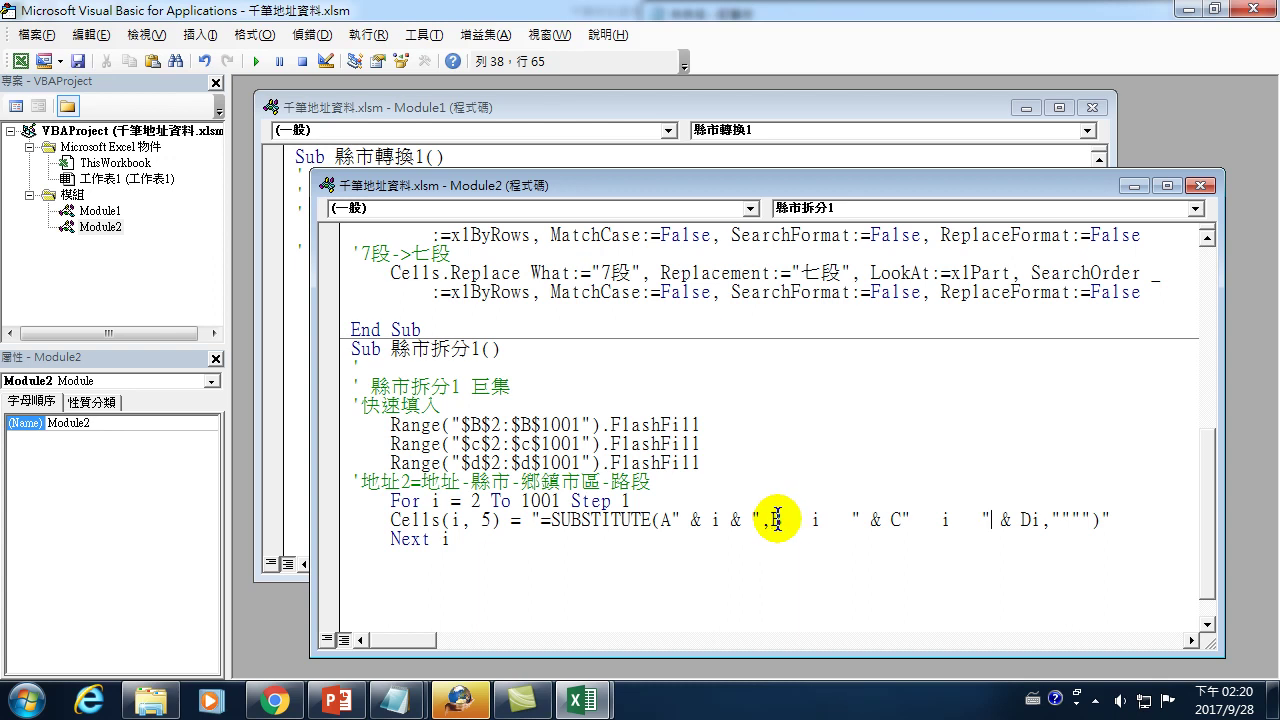
{"action": "left_click", "coordinate": [799, 519]}
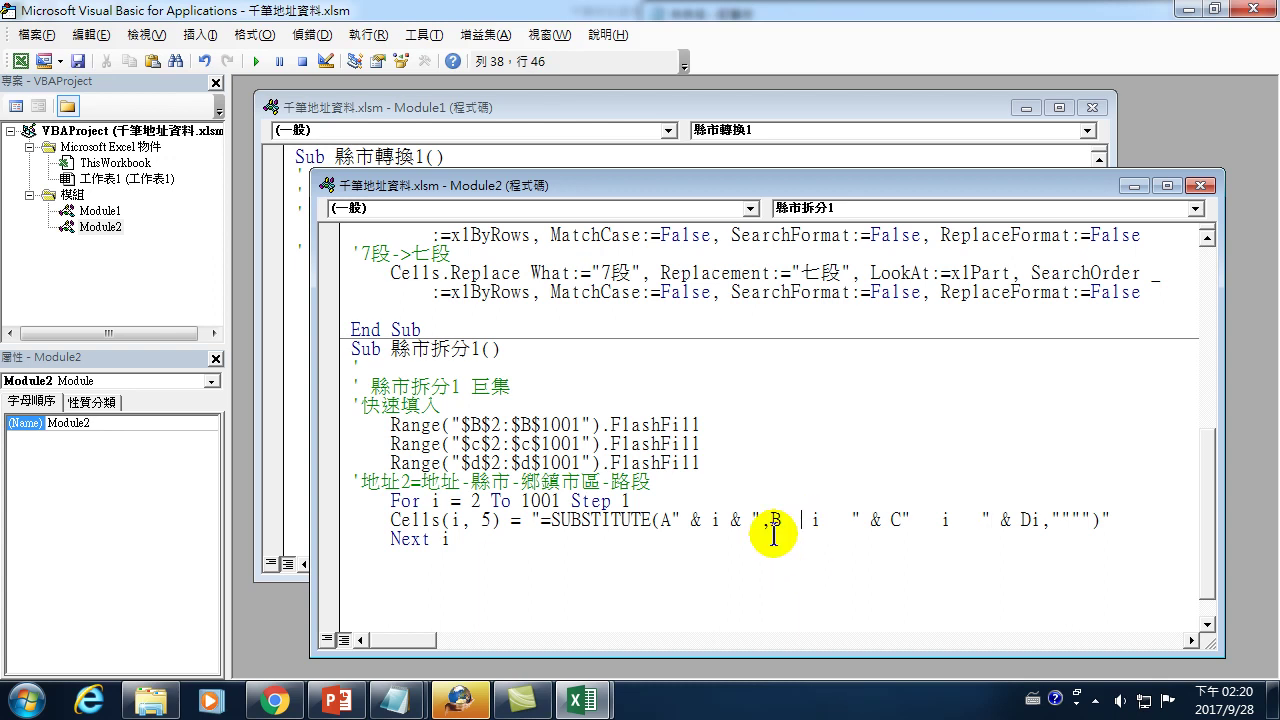
{"action": "type", "text": "&"}
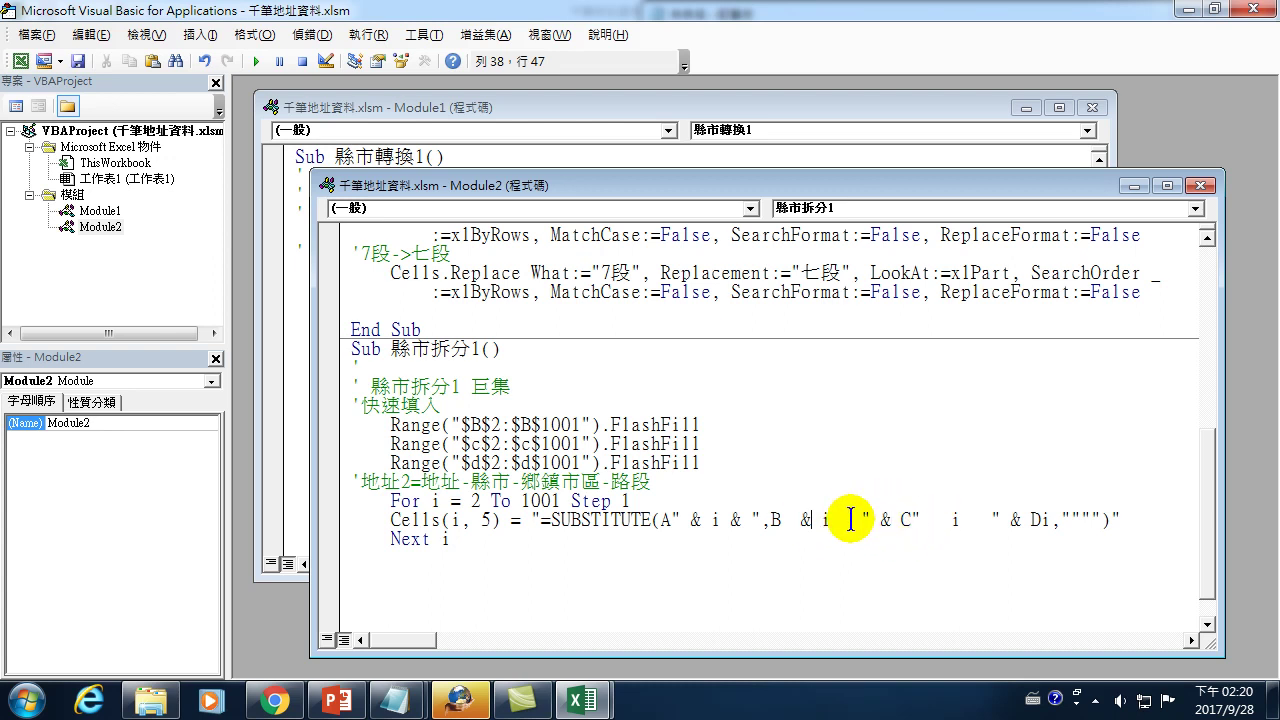
{"action": "left_click", "coordinate": [847, 519]}
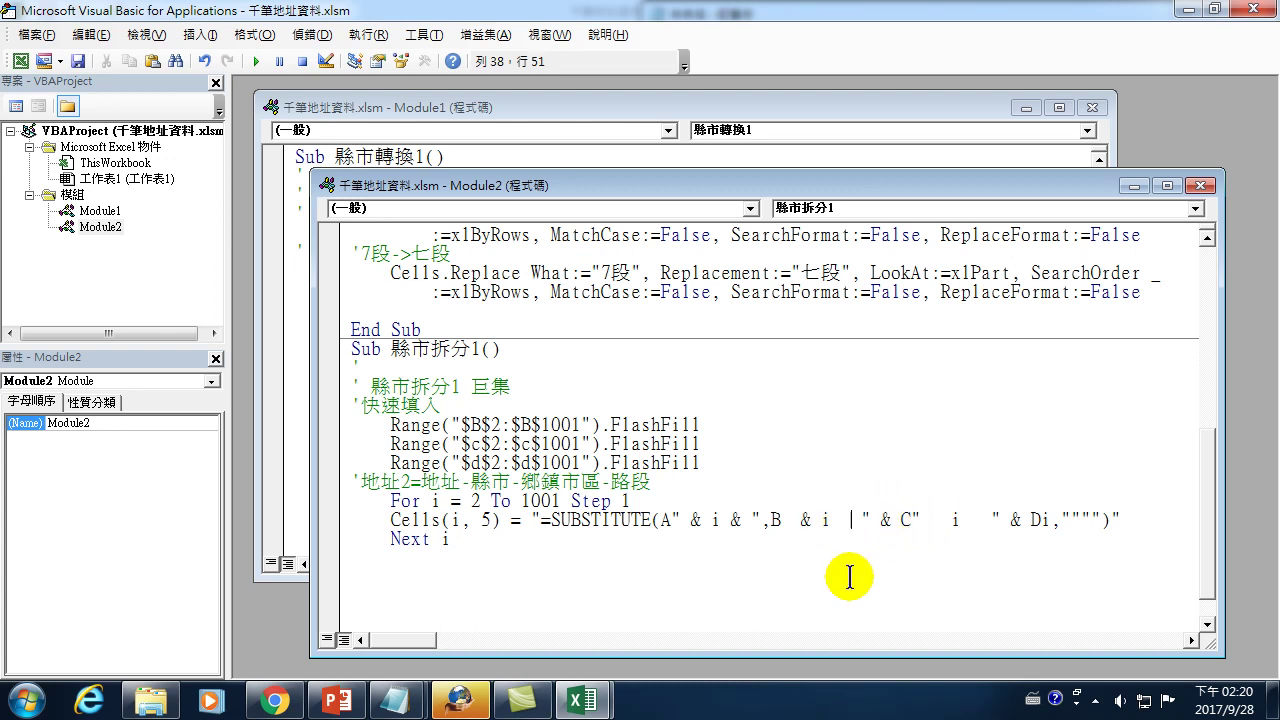
{"action": "type", "text": "&"}
Close the string after D and join & i & before the final ",""""" part.
{"action": "left_click", "coordinate": [1046, 519]}
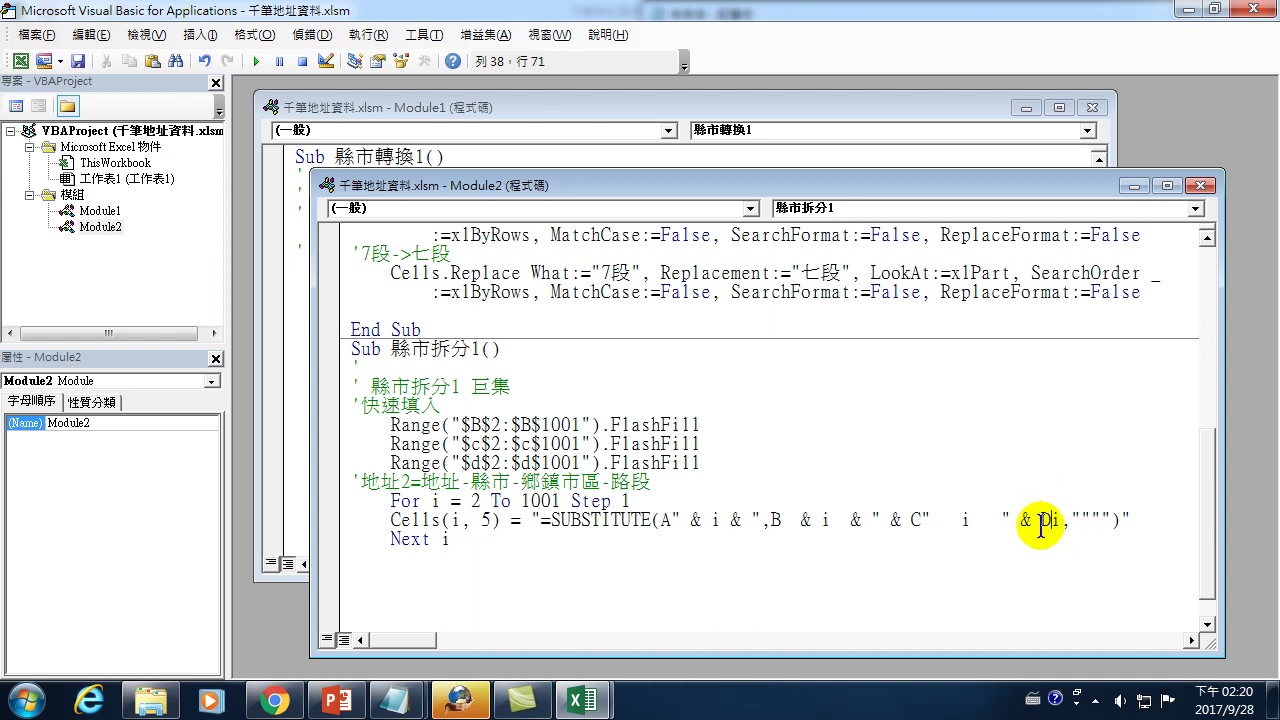
{"action": "type", "text": "\""}
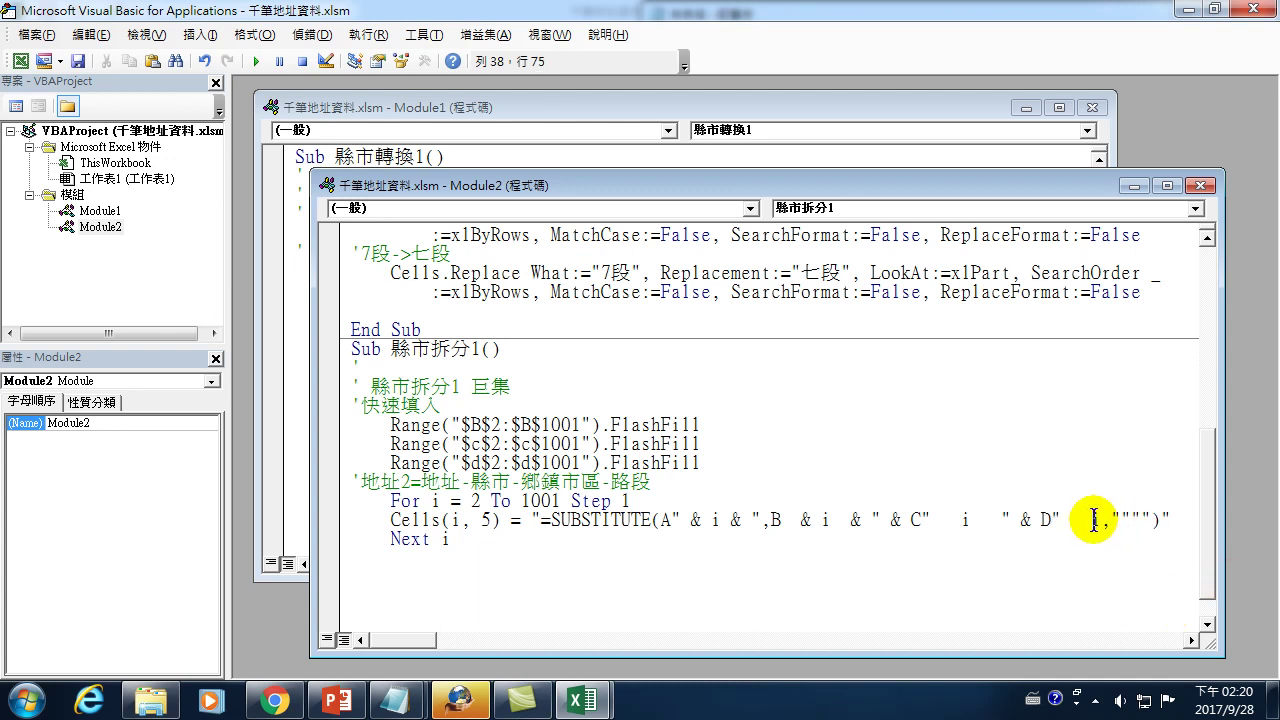
{"action": "type", "text": "   i"}
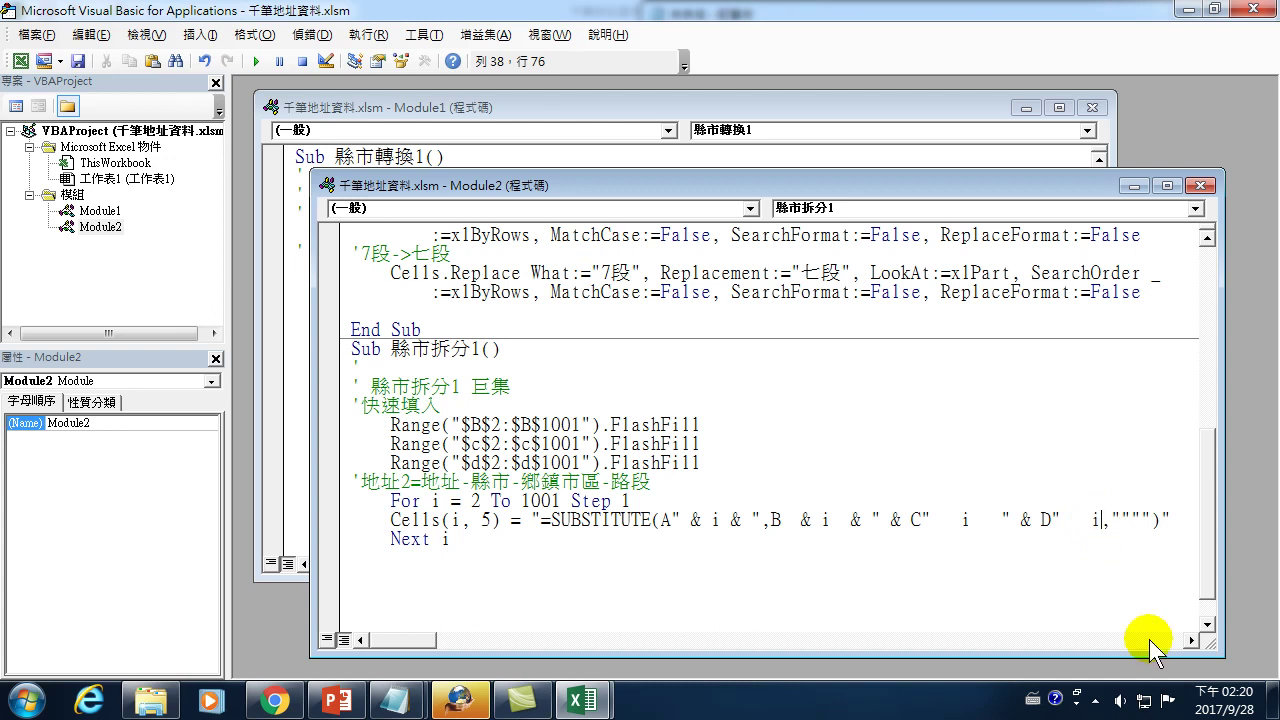
{"action": "type", "text": "   \""}
{"action": "left_click", "coordinate": [1073, 518]}
{"action": "type", "text": "&"}
{"action": "left_click", "coordinate": [1130, 517]}
{"action": "type", "text": "&"}
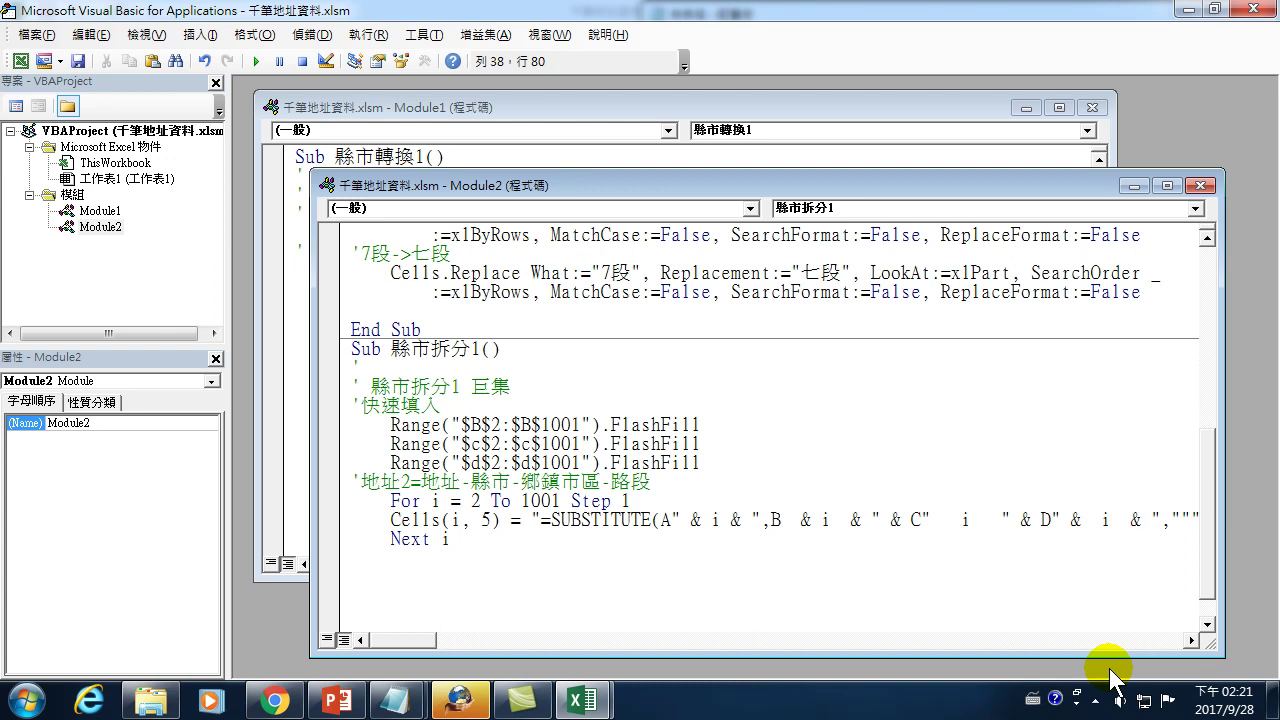
Undo the & i edits so the Cells line reads "=SUBSTITUTE(Ai,Bi & Ci & Di,"""")" again.
{"action": "double_click", "coordinate": [774, 519]}
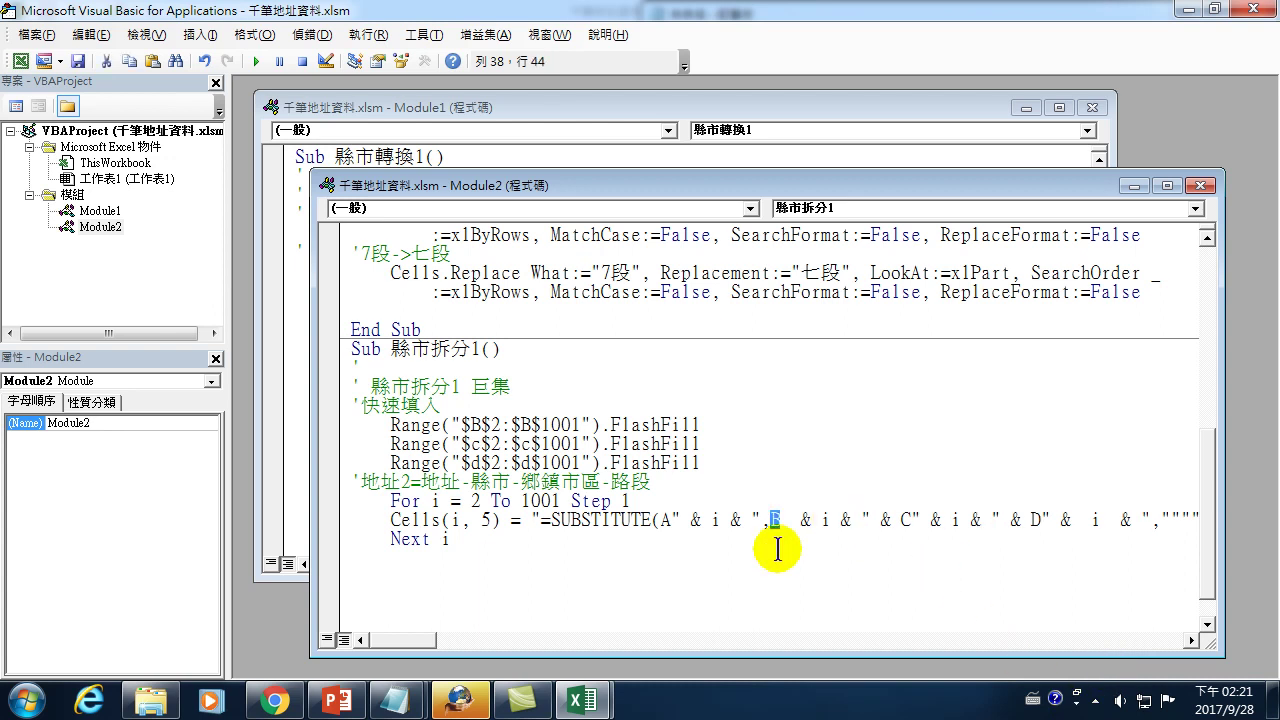
{"action": "left_click_drag", "start_coordinate": [541, 519], "coordinate": [670, 519]}
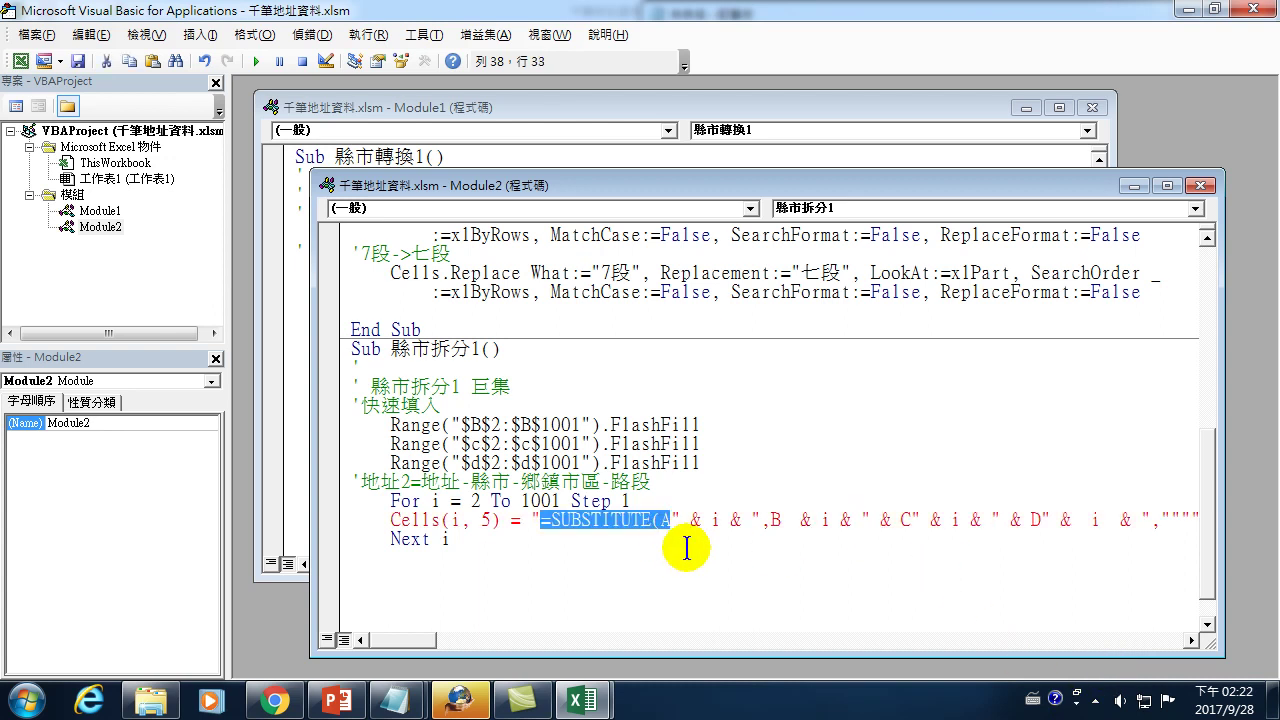
{"action": "key", "text": "Right"}
{"action": "key", "text": "Right"}
{"action": "key", "text": "Right"}
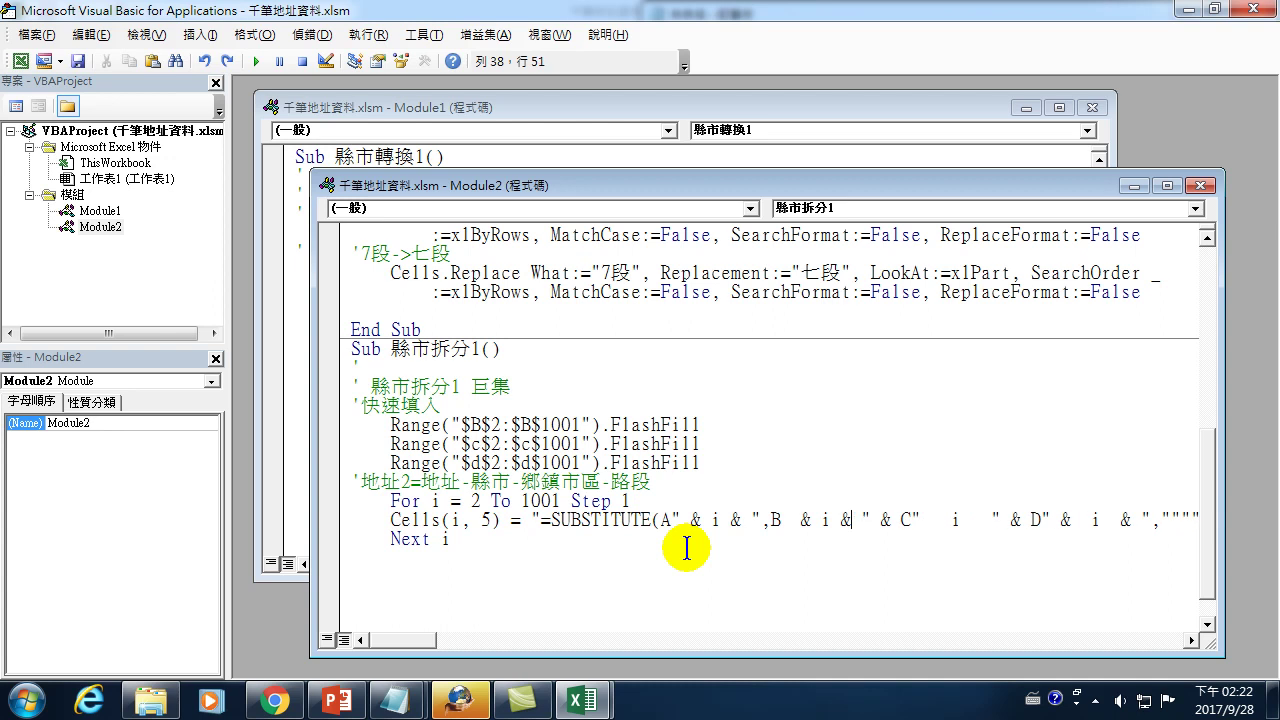
{"action": "key", "text": "End"}
{"action": "key", "text": "Left"}
{"action": "key", "text": "Left"}
{"action": "key", "text": "Left"}
{"action": "key", "text": "BackSpace"}
{"action": "key", "text": "BackSpace"}
{"action": "key", "text": "BackSpace"}
{"action": "key", "text": "BackSpace"}
{"action": "key", "text": "BackSpace"}
{"action": "key", "text": "BackSpace"}
{"action": "key", "text": "BackSpace"}
{"action": "key", "text": "Left"}
{"action": "key", "text": "Left"}
{"action": "key", "text": "BackSpace"}
{"action": "key", "text": "BackSpace"}
{"action": "key", "text": "BackSpace"}
{"action": "key", "text": "Left"}
{"action": "key", "text": "BackSpace"}
{"action": "key", "text": "BackSpace"}
{"action": "key", "text": "BackSpace"}
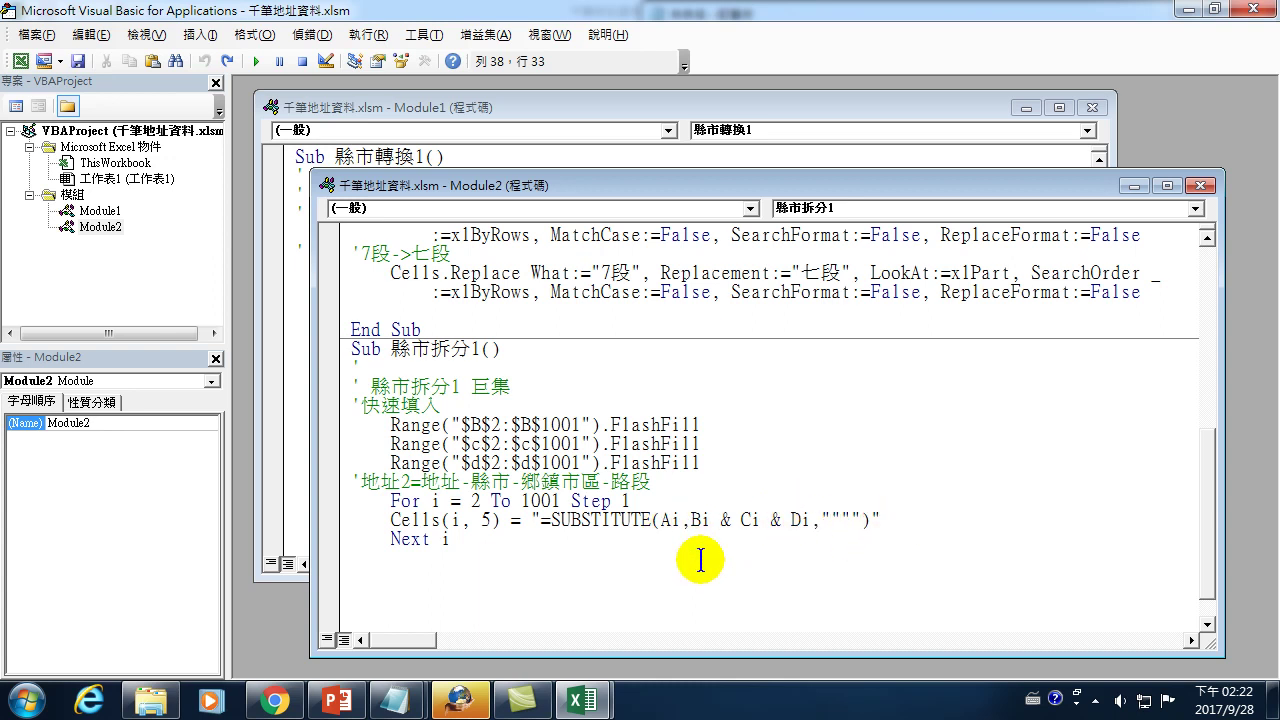
Splice & i into the A and B references, e.g. "=SUBSTITUTE(A" & i & ",B" & i & ".
{"action": "type", "text": "\""}
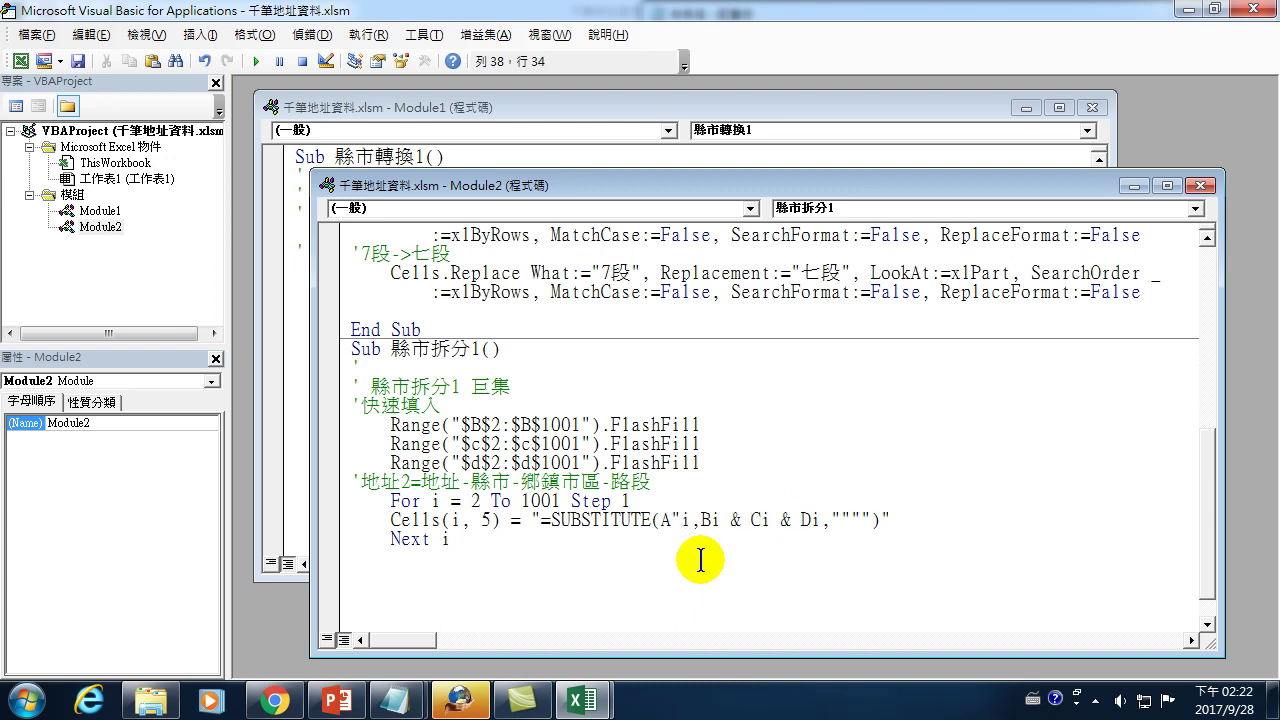
{"action": "type", "text": " &"}
{"action": "key", "text": "Right"}
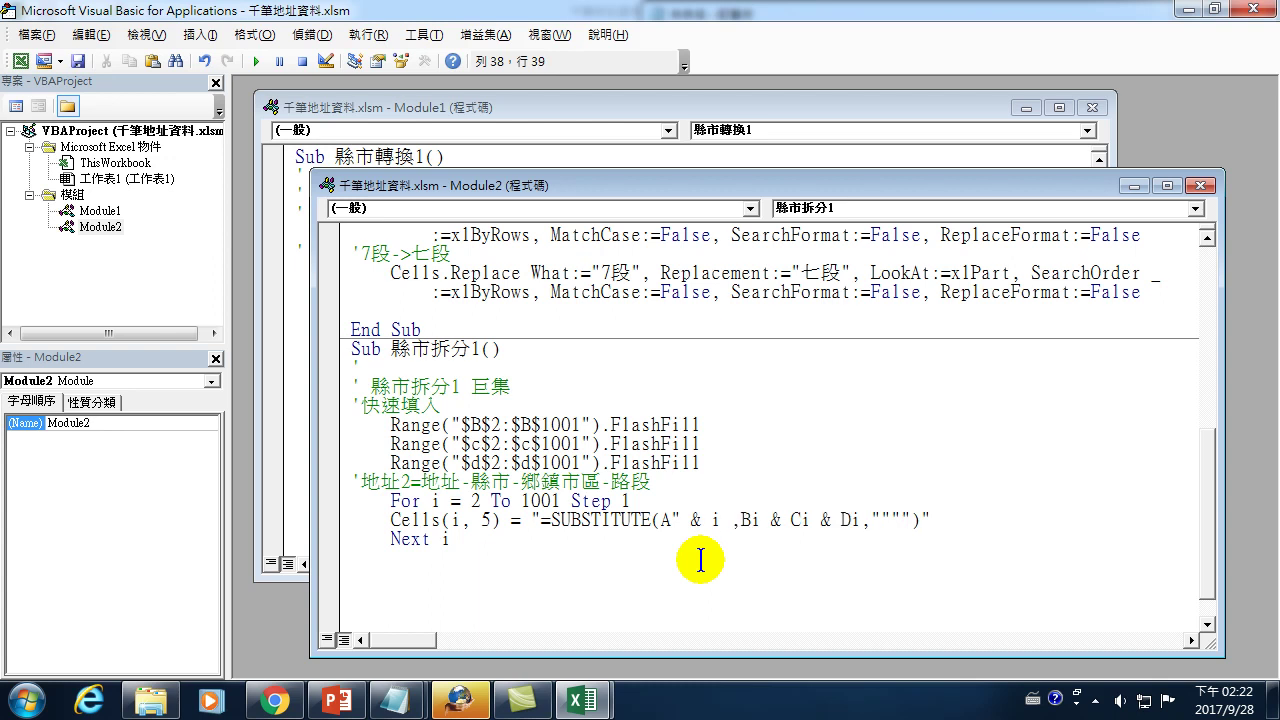
{"action": "type", "text": "&"}
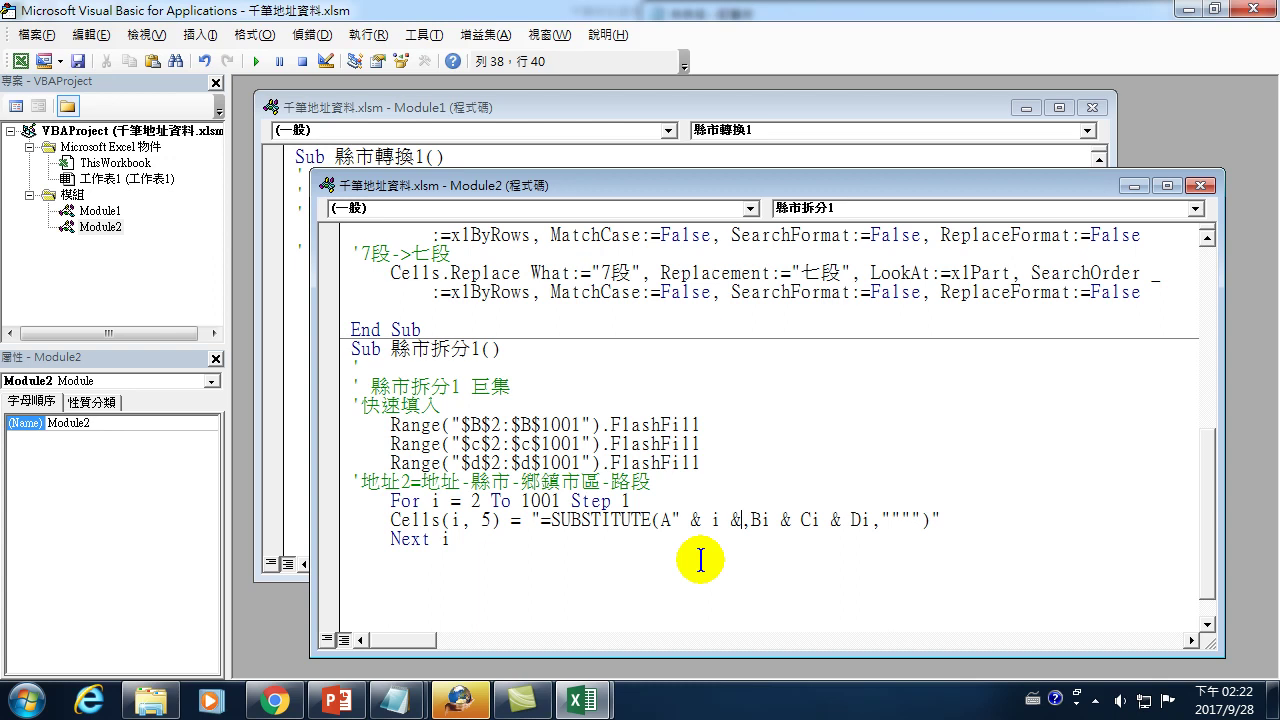
{"action": "type", "text": " \""}
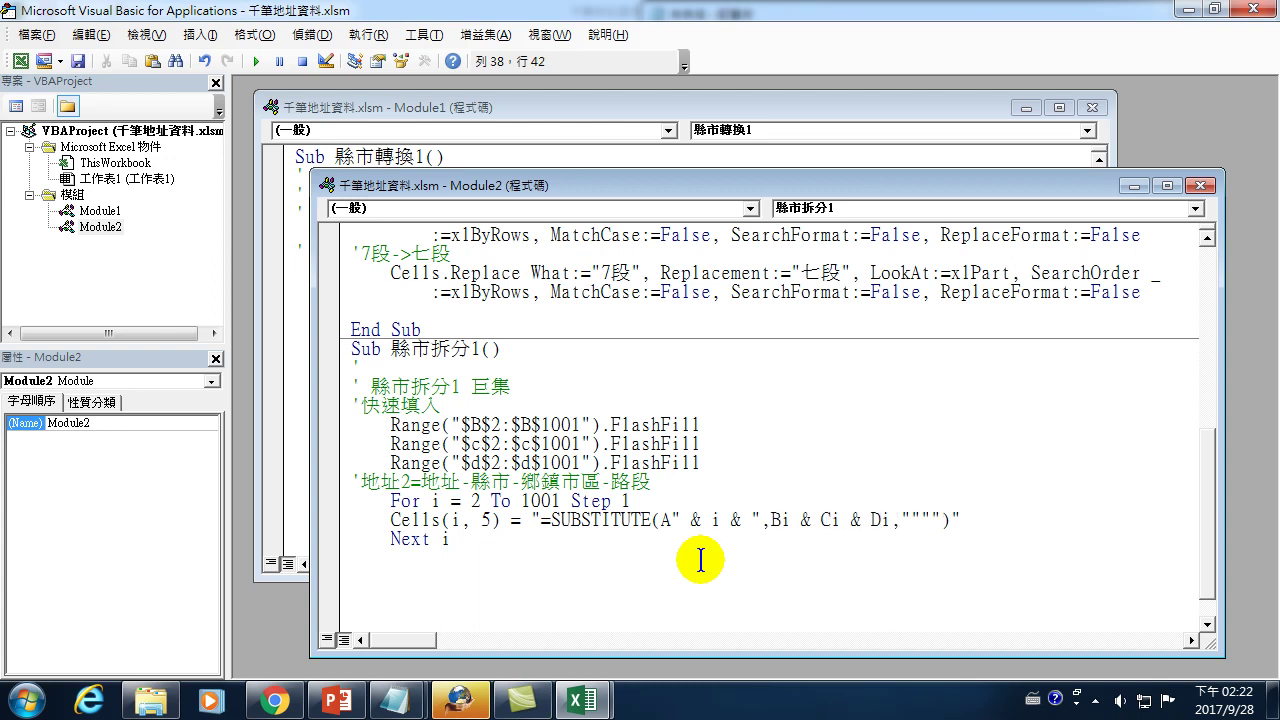
{"action": "left_click", "coordinate": [783, 520]}
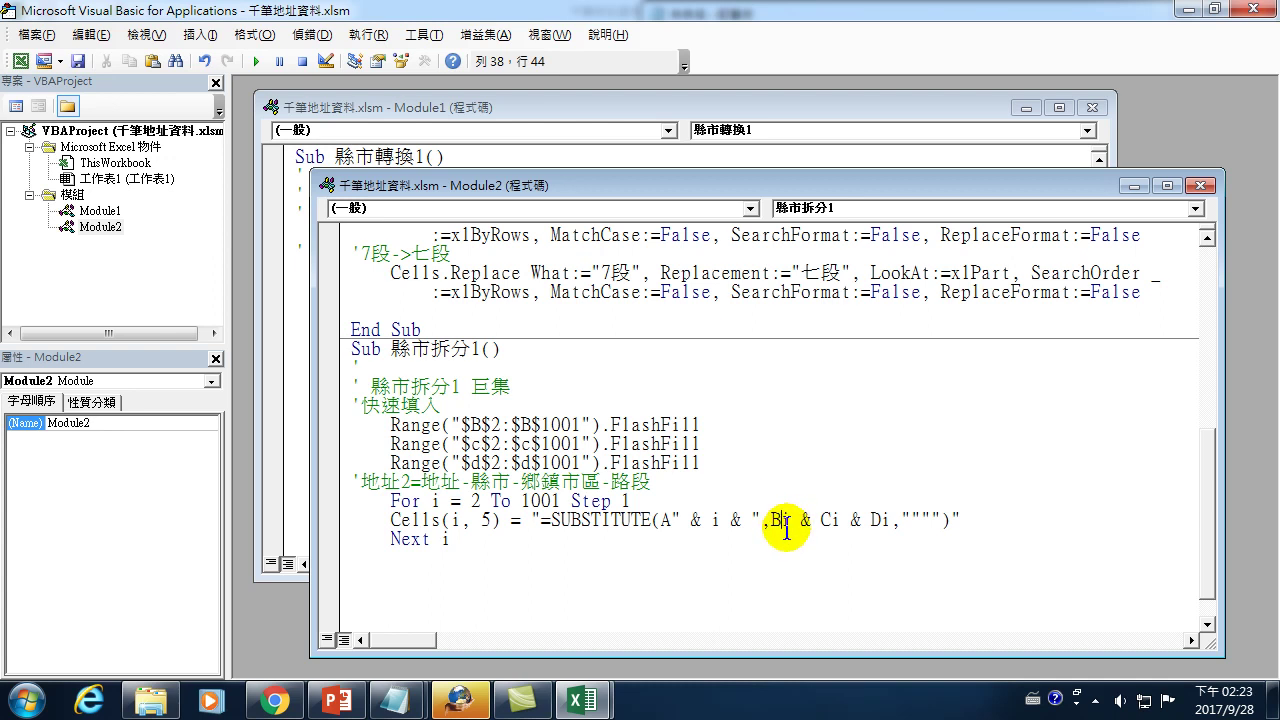
{"action": "type", "text": "\""}
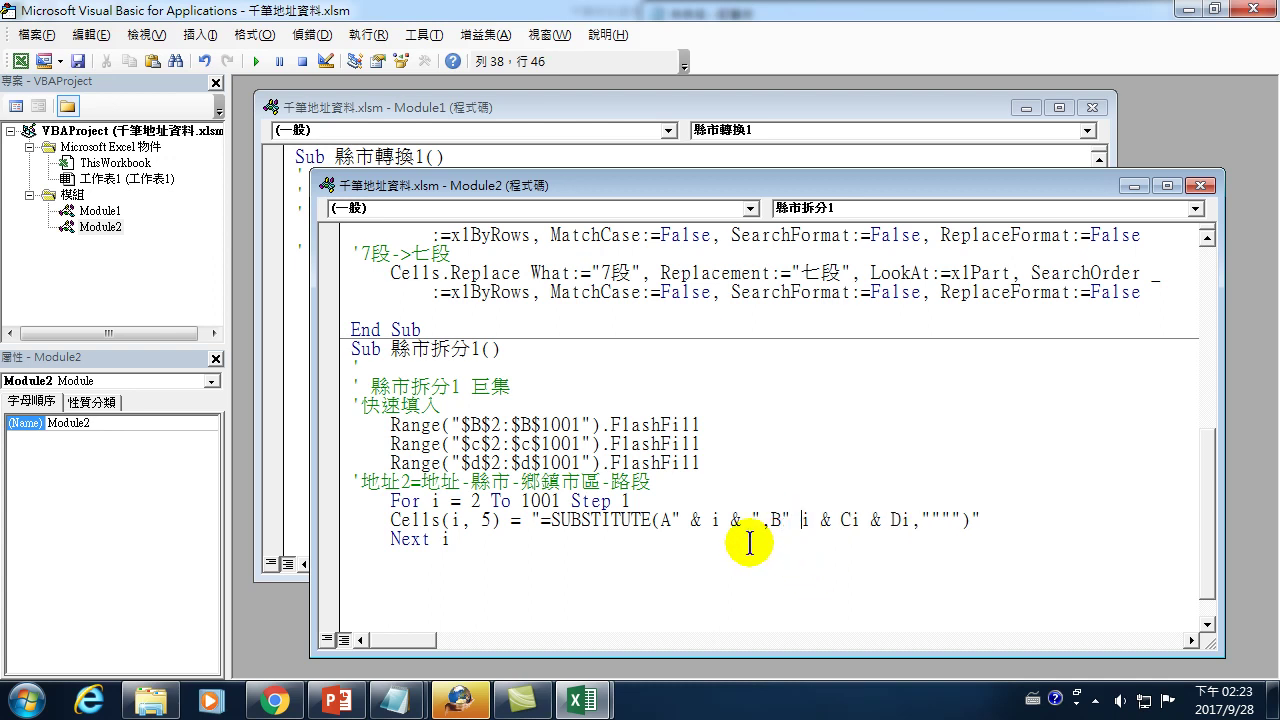
{"action": "type", "text": " &"}
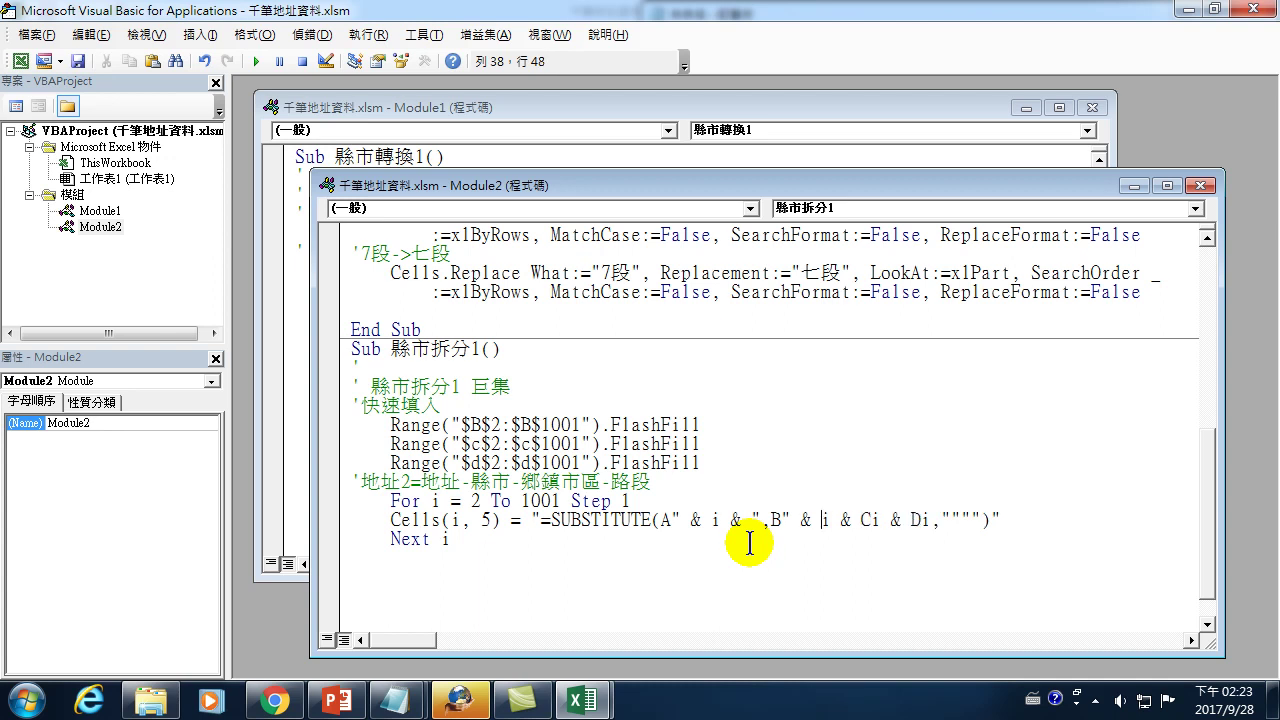
{"action": "left_click", "coordinate": [828, 518]}
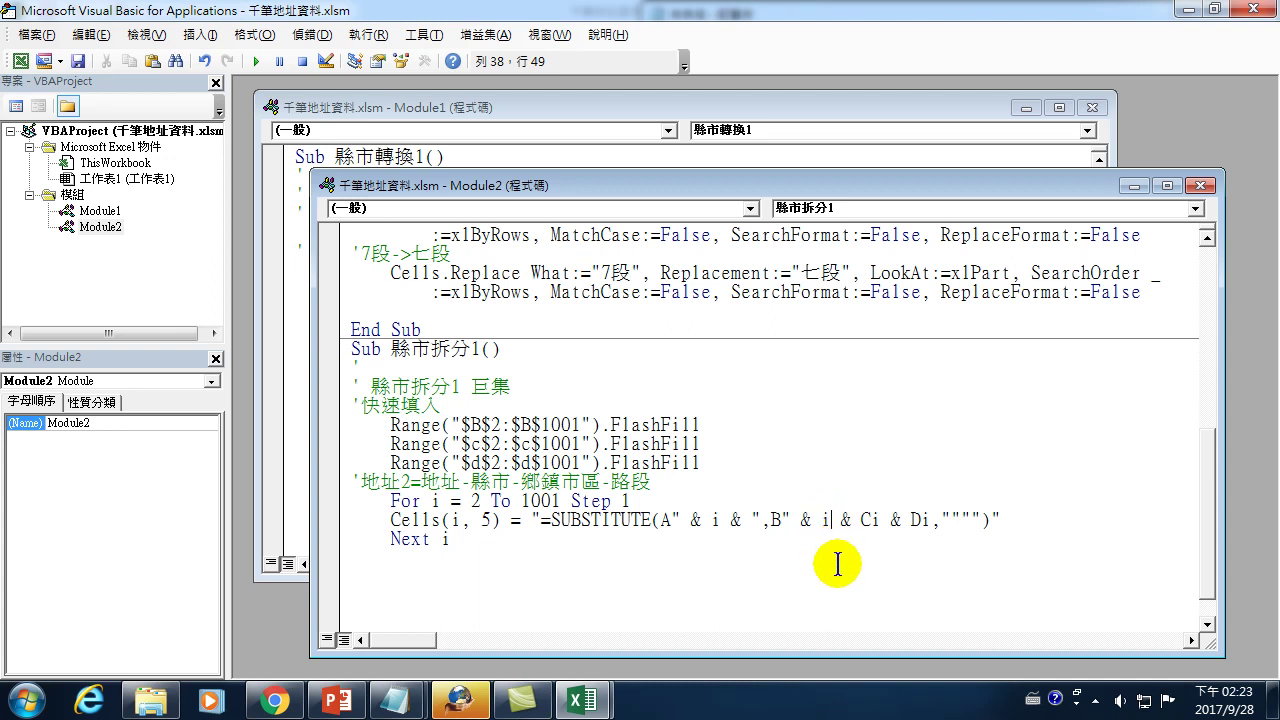
{"action": "type", "text": "&"}
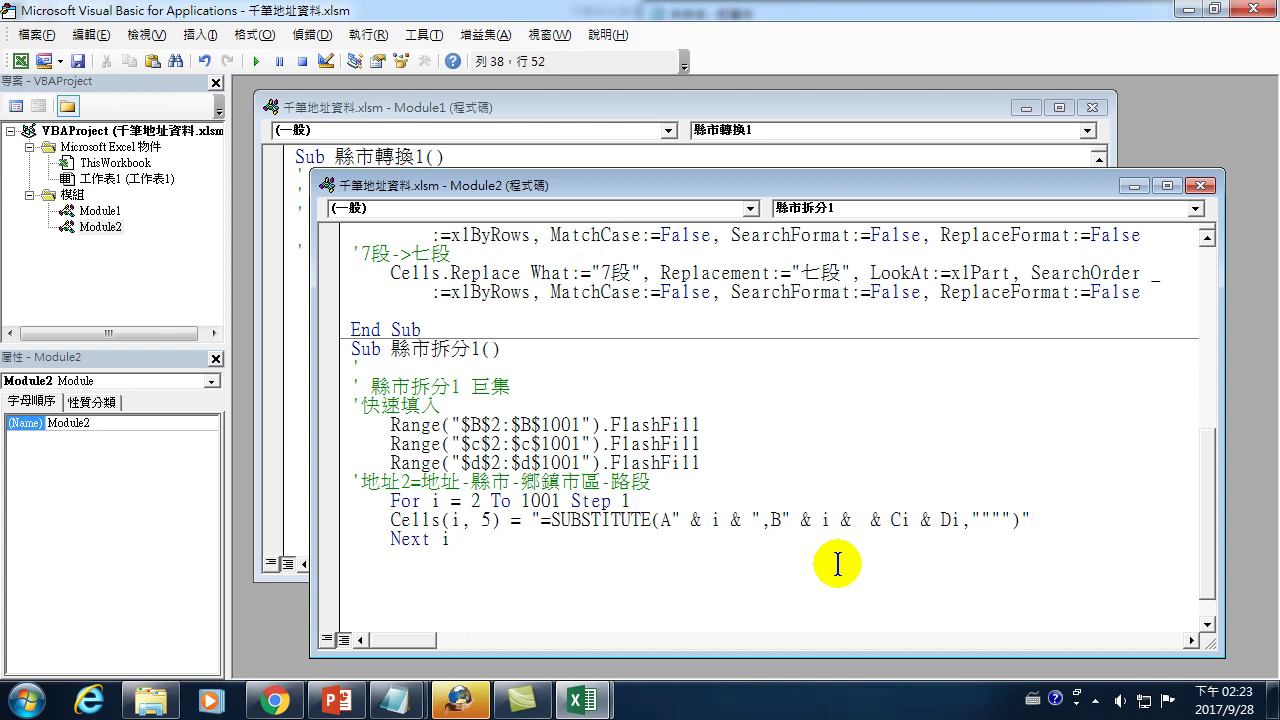
{"action": "type", "text": " \""}
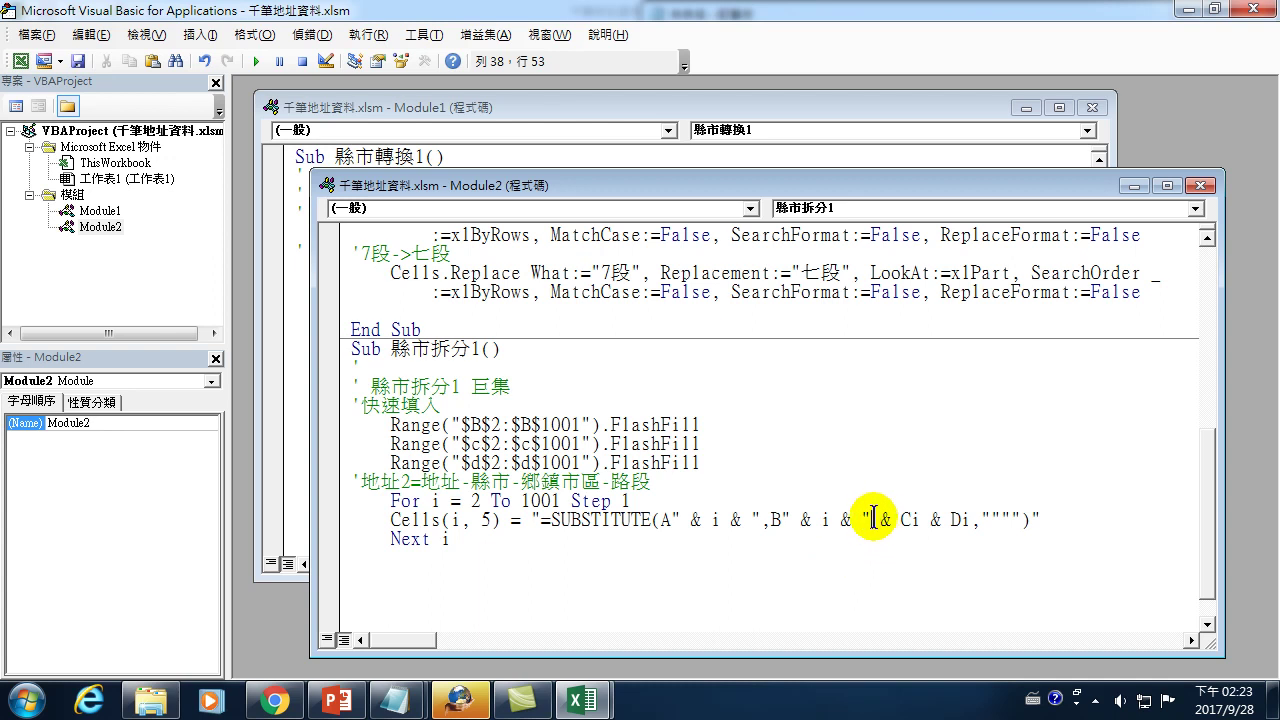
Join i to the C and D references the same way: " & C" & i & " & D" & i.
{"action": "left_click_drag", "start_coordinate": [870, 519], "coordinate": [879, 519]}
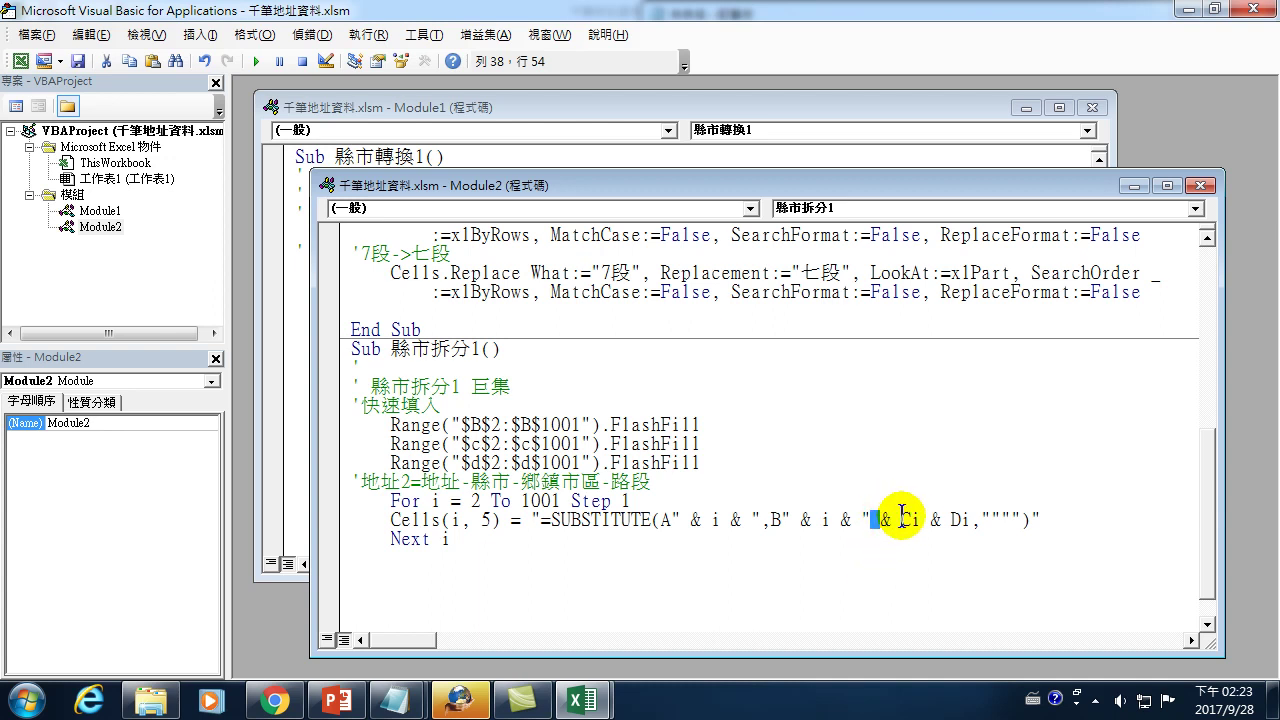
{"action": "left_click", "coordinate": [914, 519]}
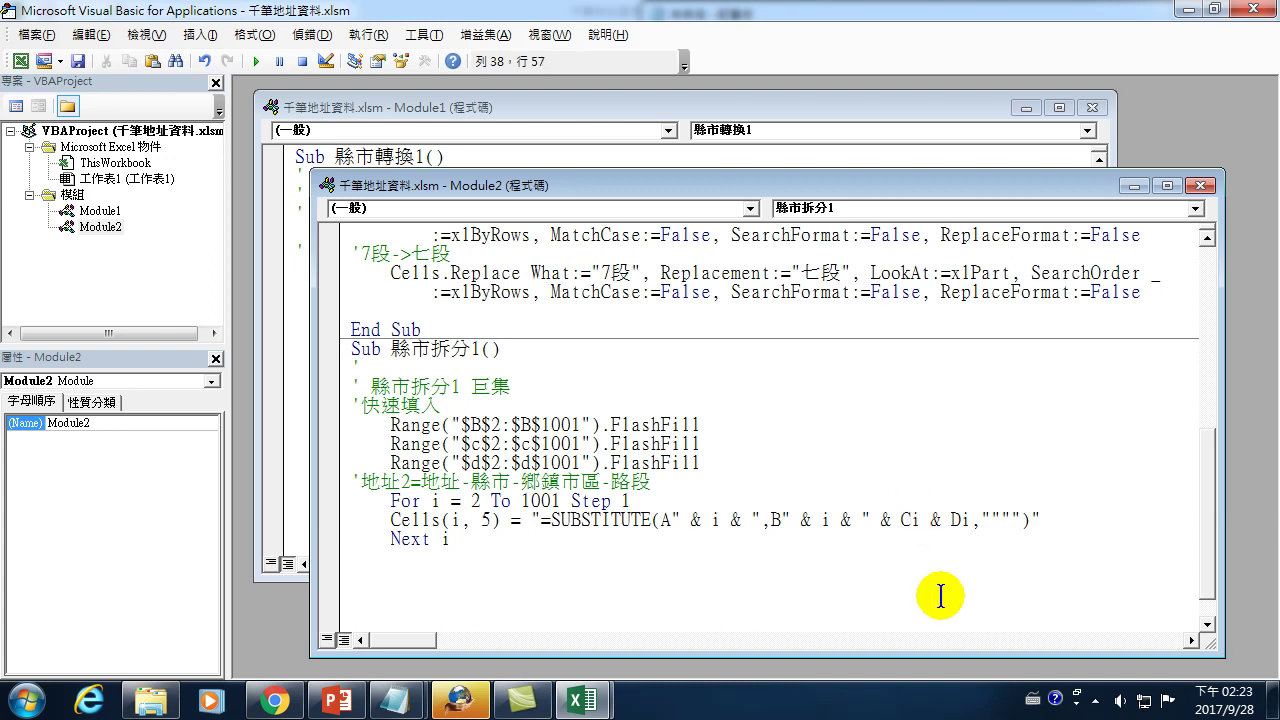
{"action": "type", "text": "\""}
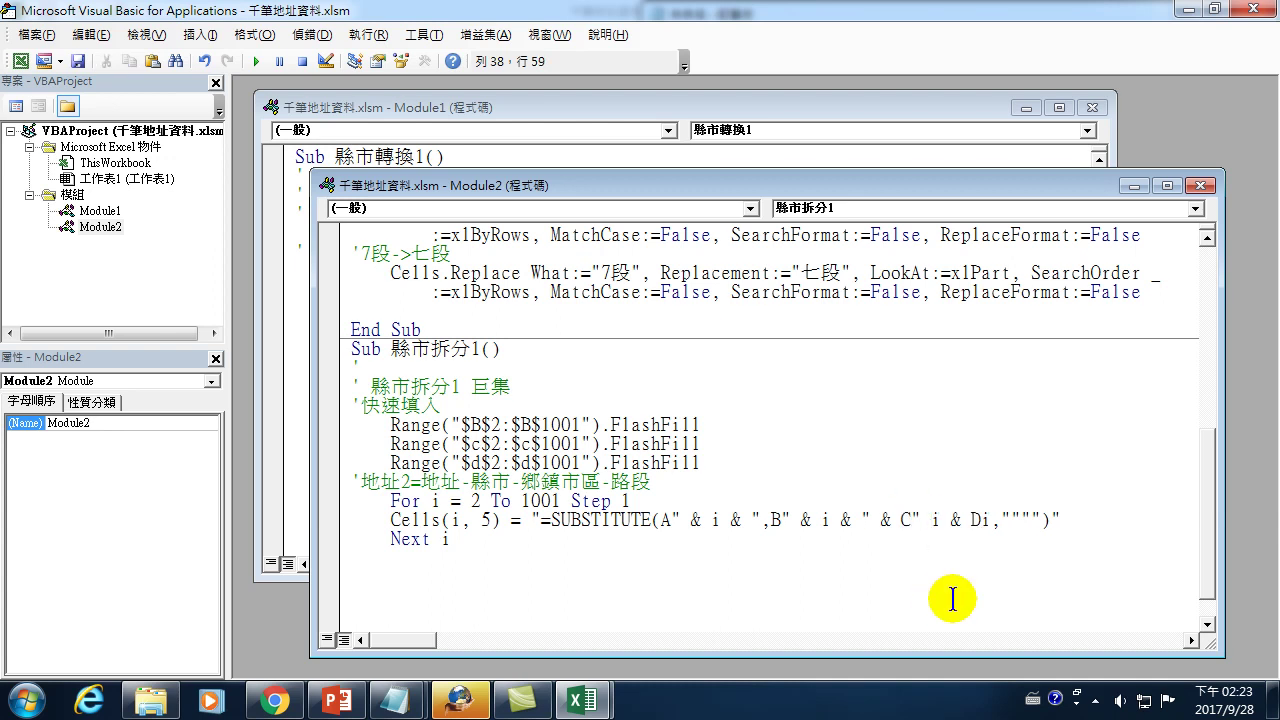
{"action": "type", "text": " &"}
{"action": "left_click", "coordinate": [961, 520]}
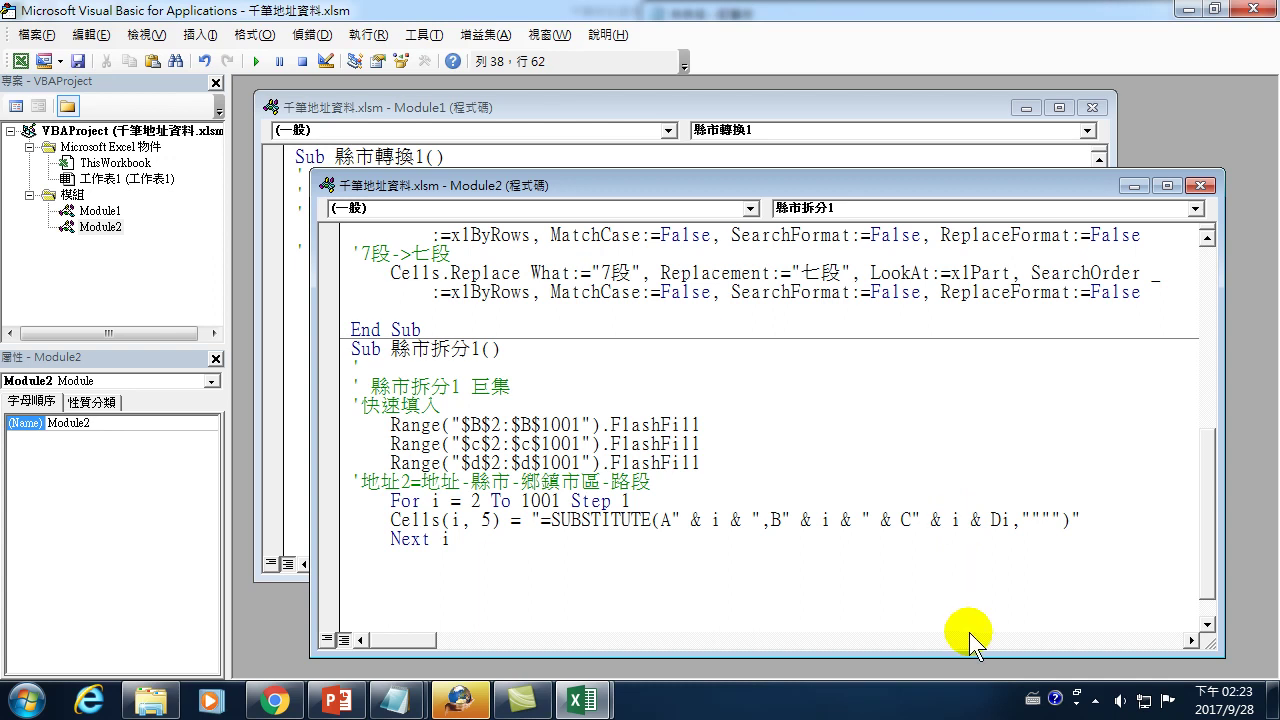
{"action": "type", "text": "&"}
{"action": "type", "text": " \" &"}
{"action": "left_click", "coordinate": [1040, 520]}
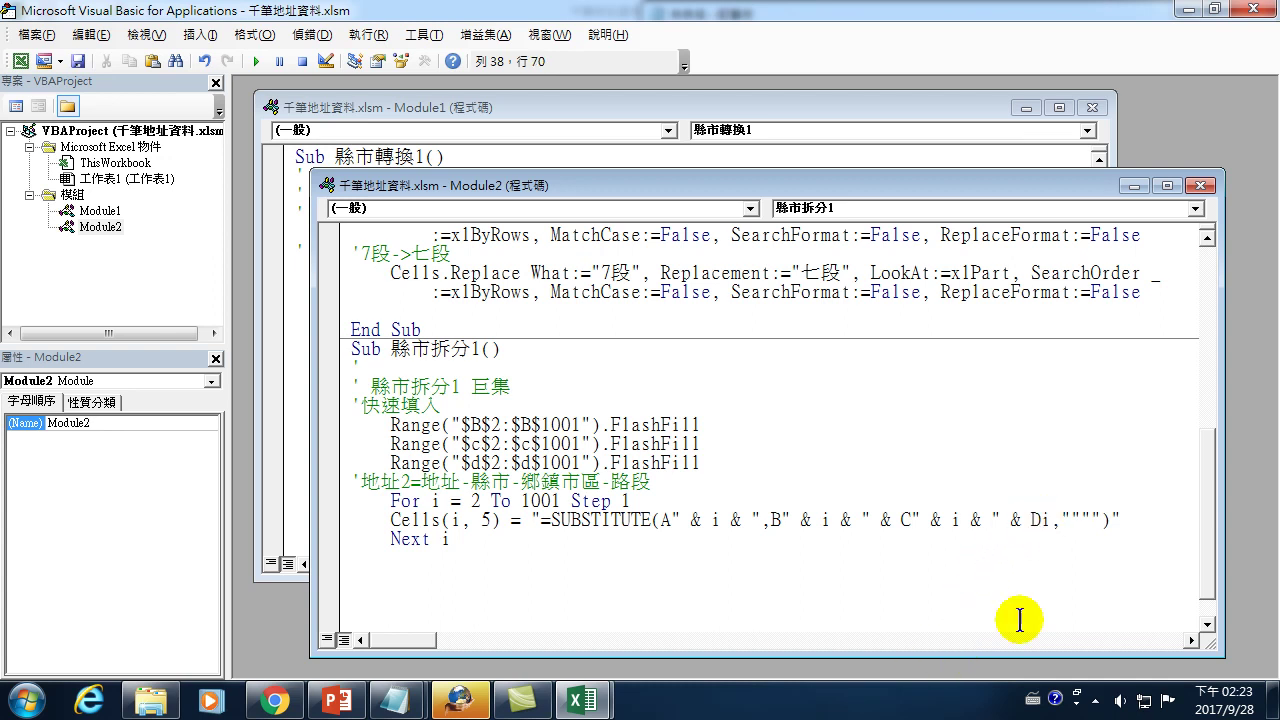
{"action": "type", "text": "\""}
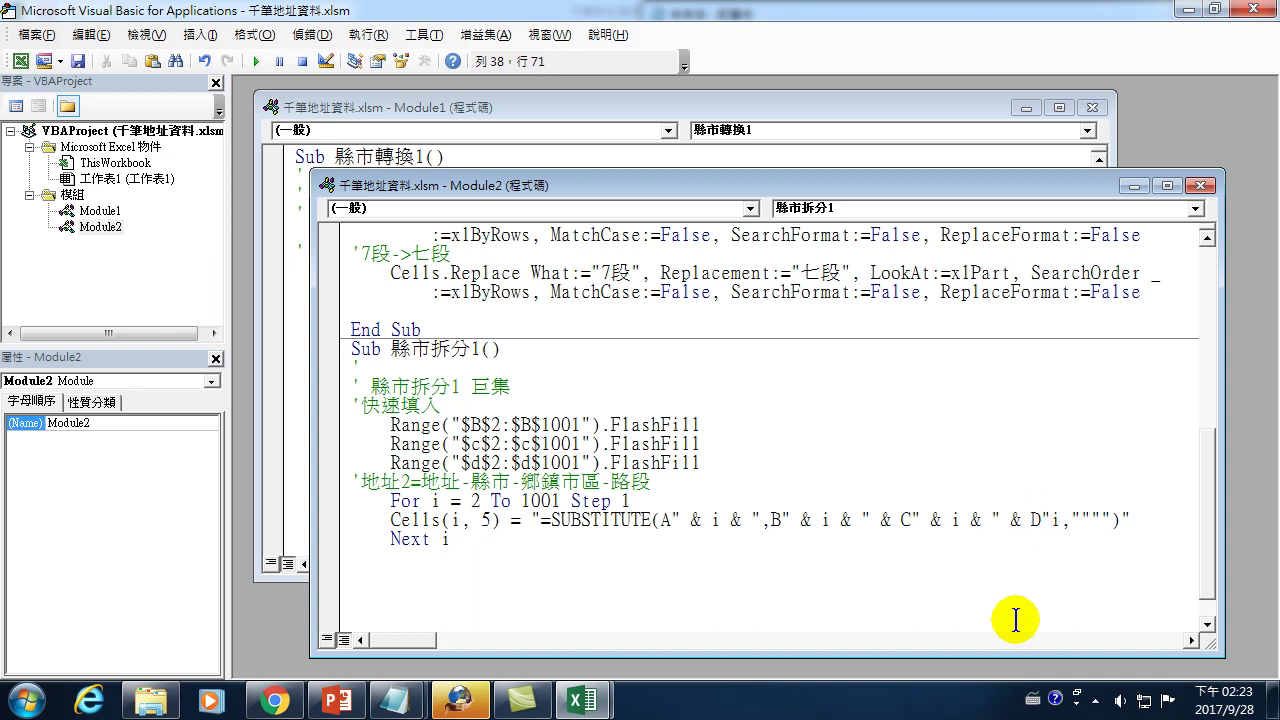
{"action": "type", "text": " &"}
{"action": "key", "text": "Right"}
{"action": "type", "text": "&"}
{"action": "type", "text": " \""}
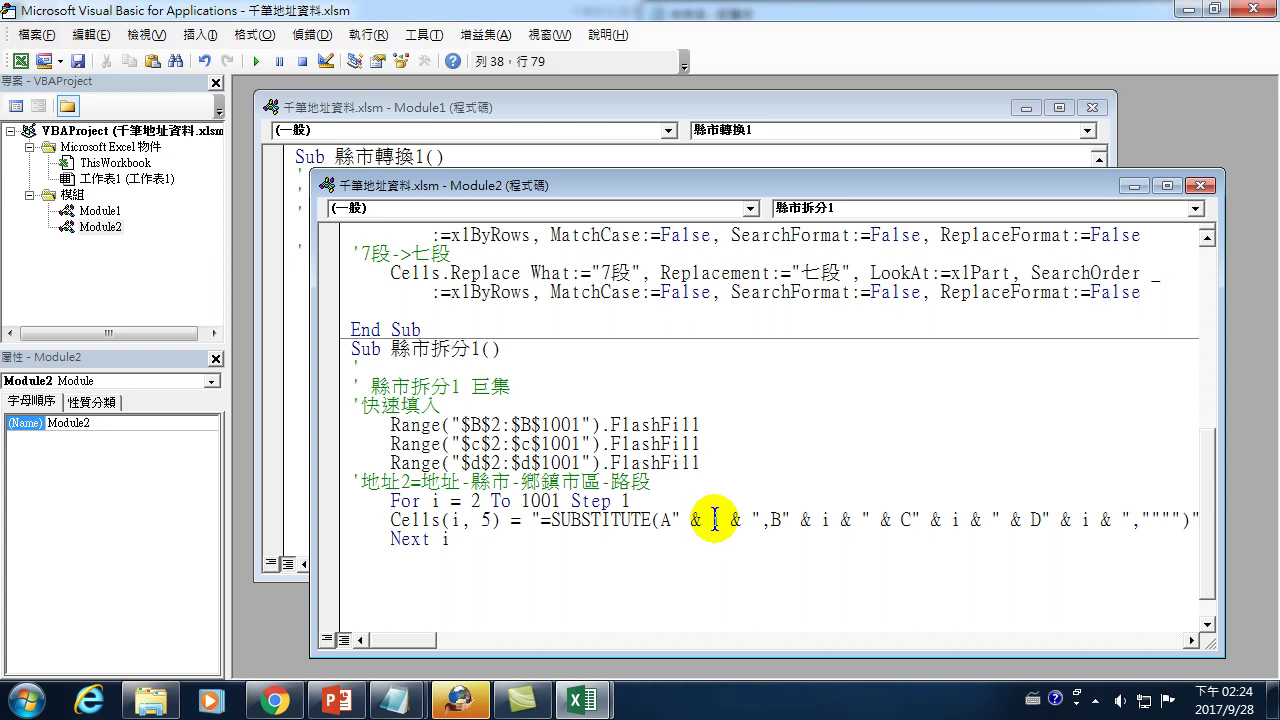
Check the i joined after the A reference in the finished Cells(i, 5) line.
{"action": "double_click", "coordinate": [714, 519]}
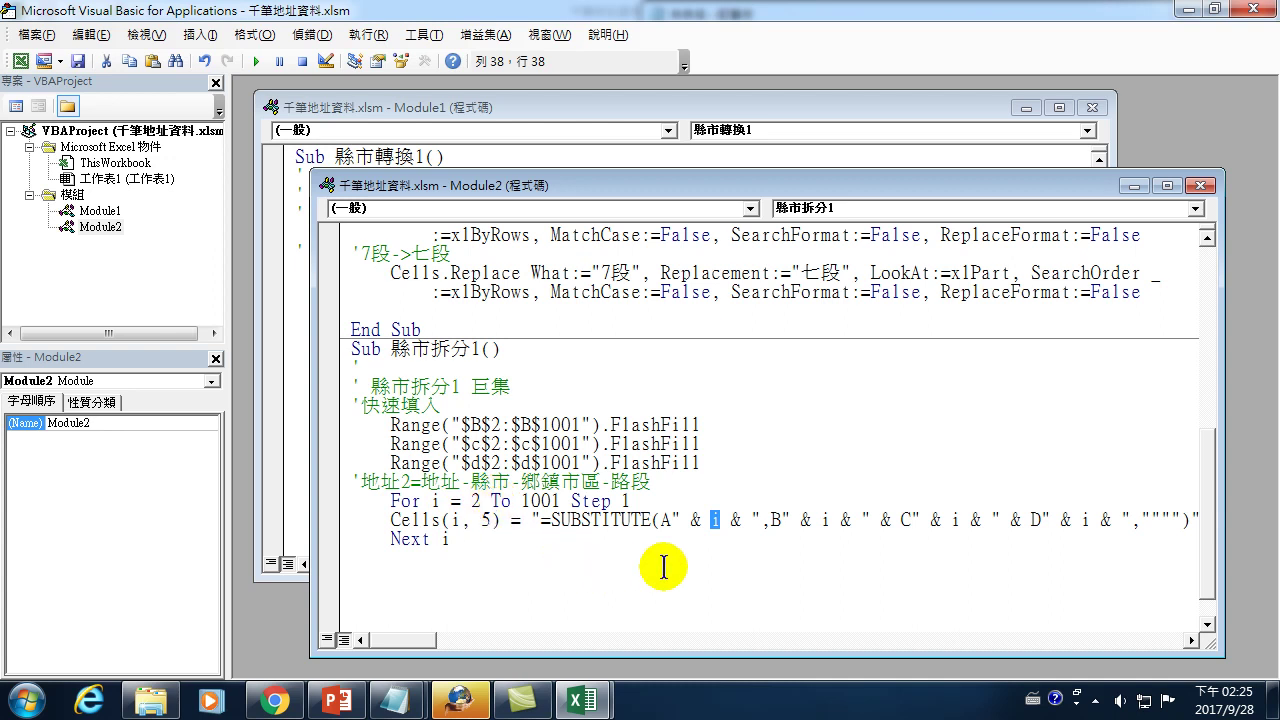
{"action": "left_click", "coordinate": [734, 560]}
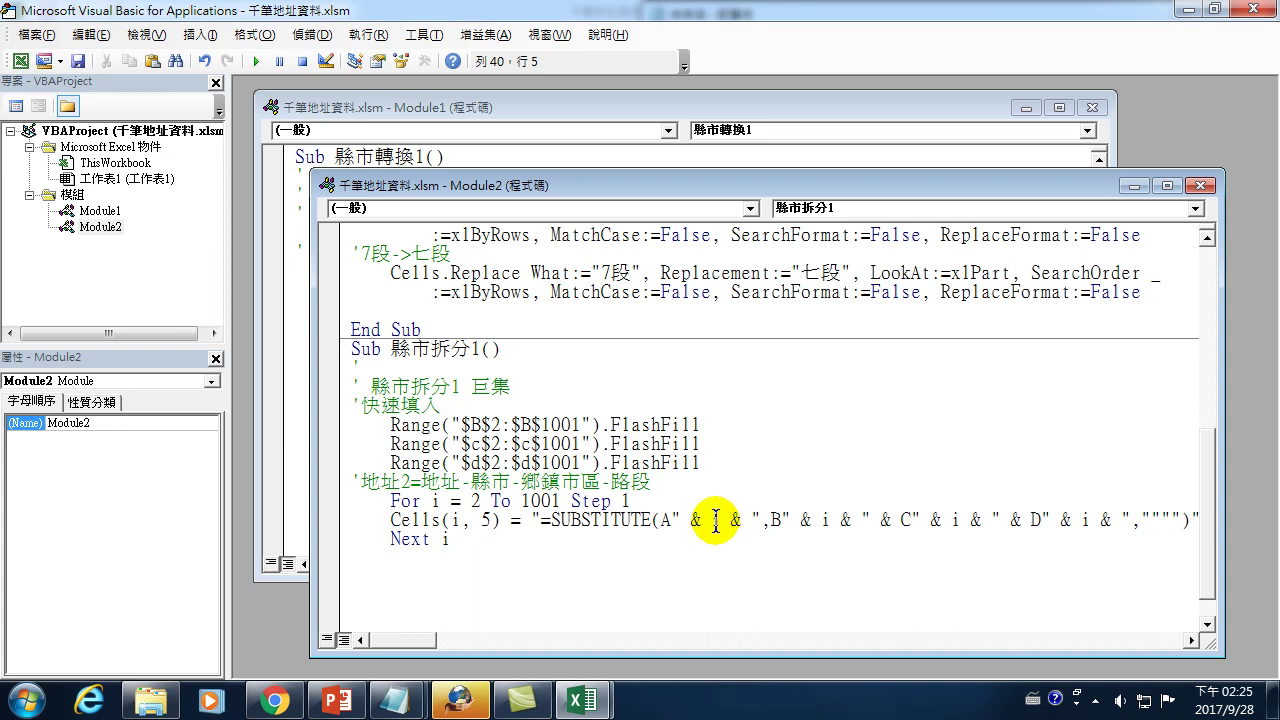
{"action": "double_click", "coordinate": [715, 519]}
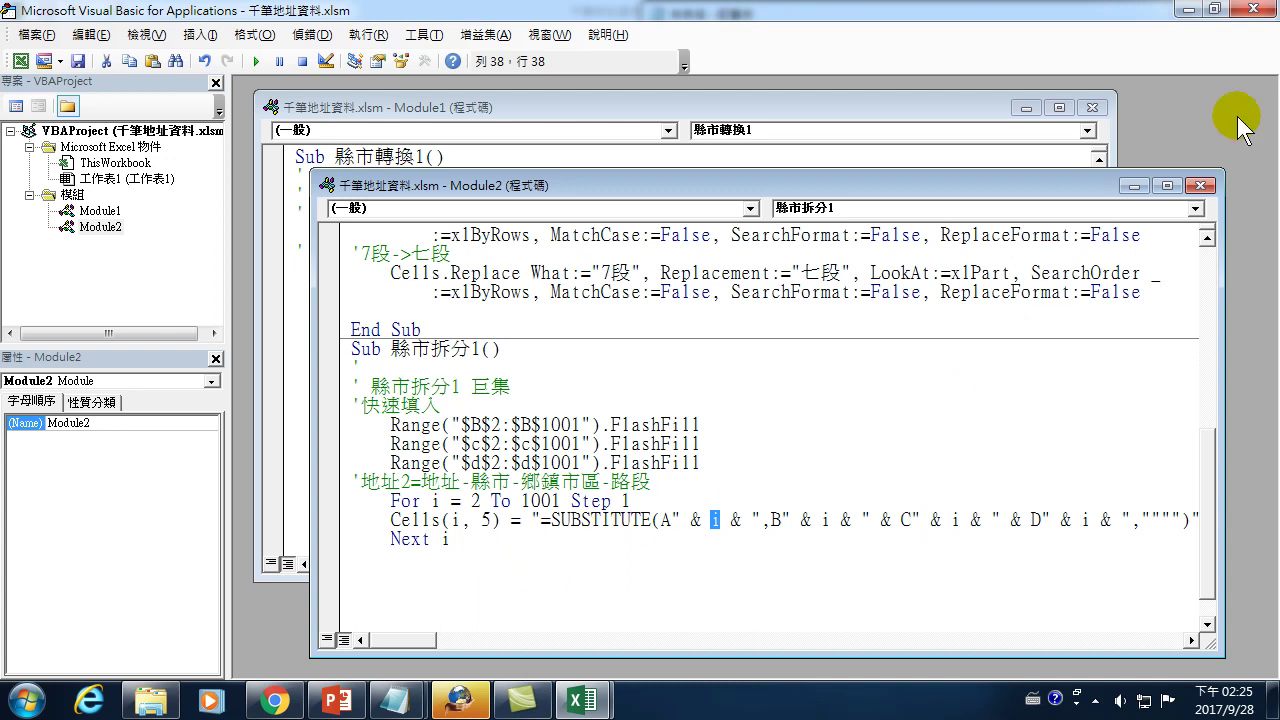
In Excel, clear the old split results in B3:D1002.
{"action": "left_click", "coordinate": [1262, 10]}
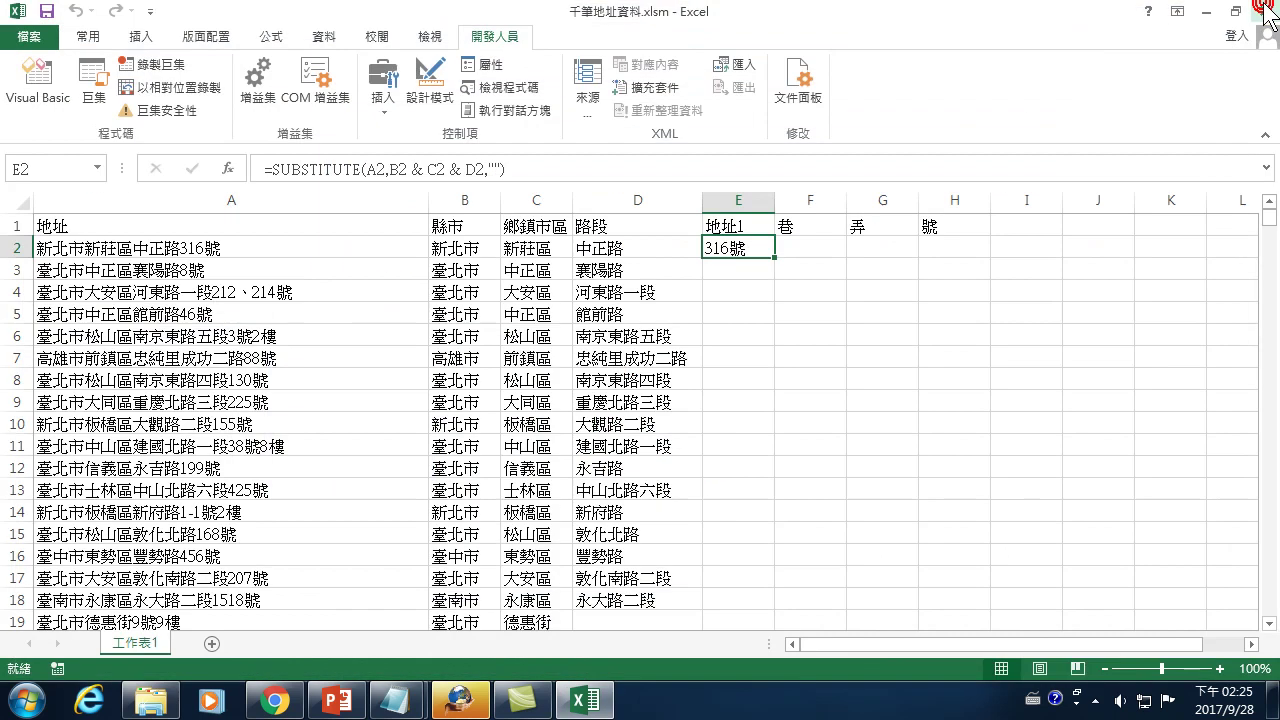
{"action": "left_click_drag", "start_coordinate": [440, 268], "coordinate": [697, 715]}
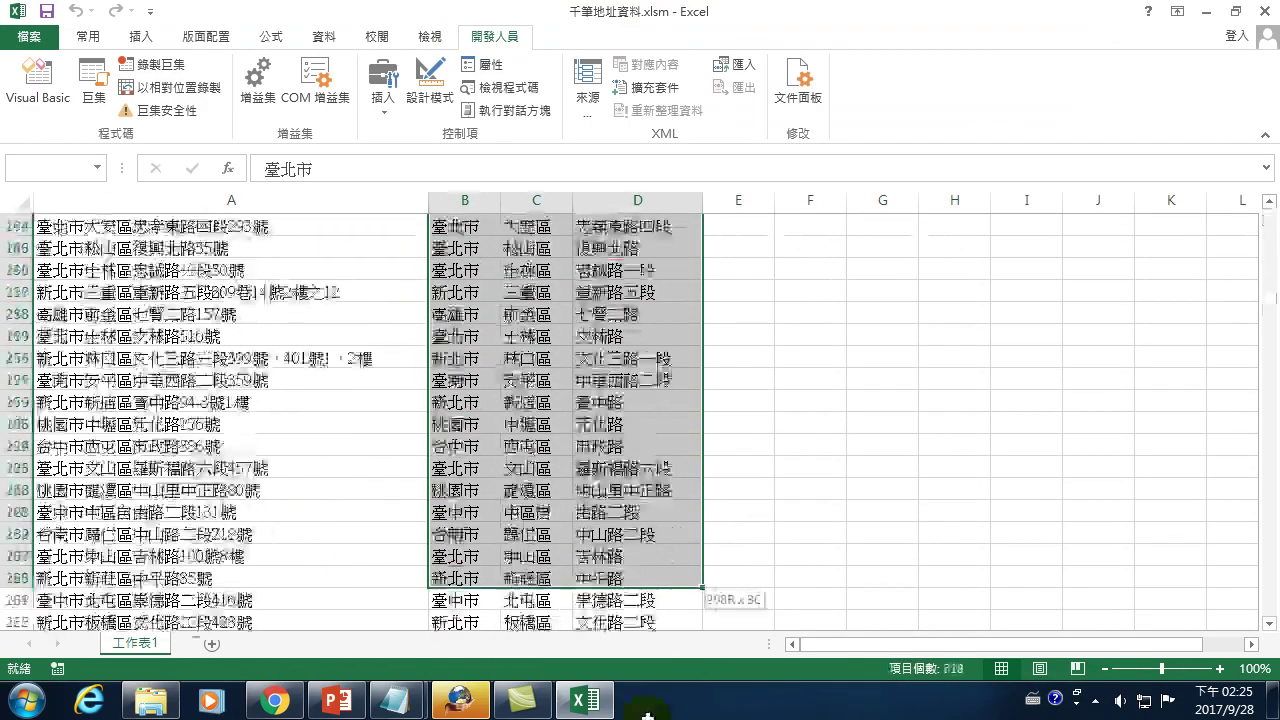
{"action": "left_click_drag", "start_coordinate": [697, 715], "coordinate": [650, 715]}
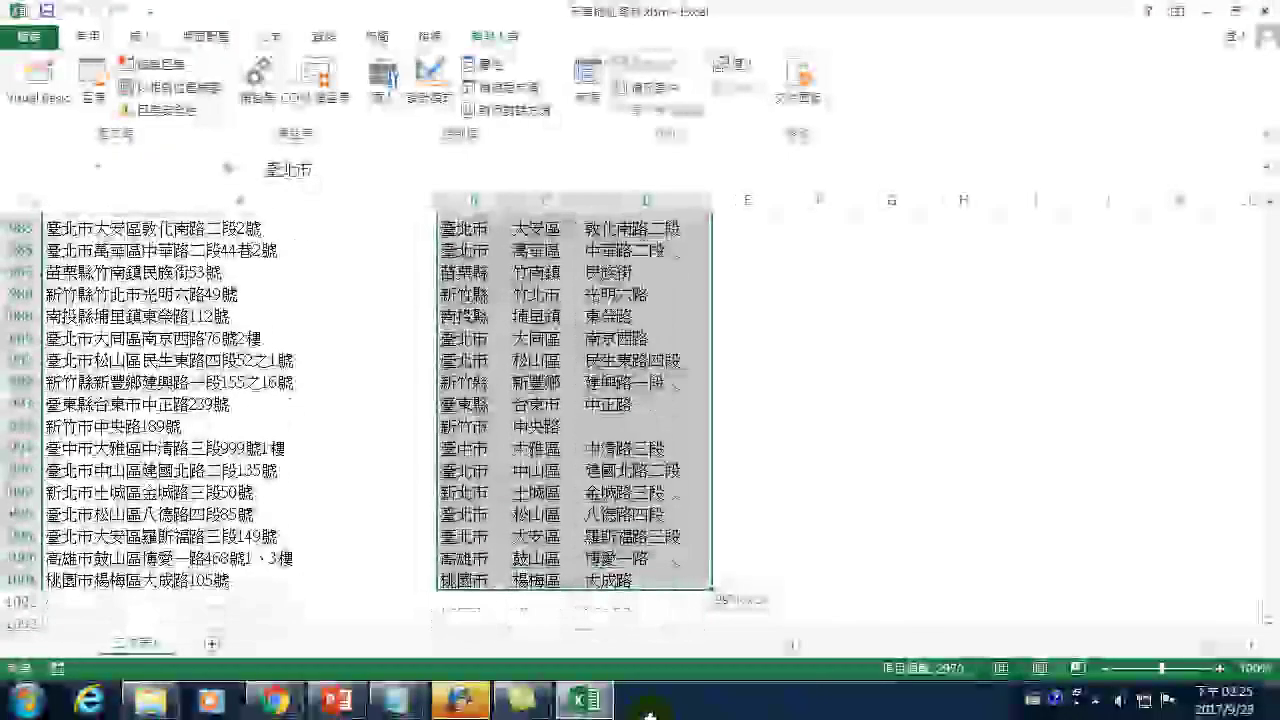
{"action": "left_click_drag", "start_coordinate": [650, 715], "coordinate": [648, 703]}
{"action": "key", "text": "Delete"}
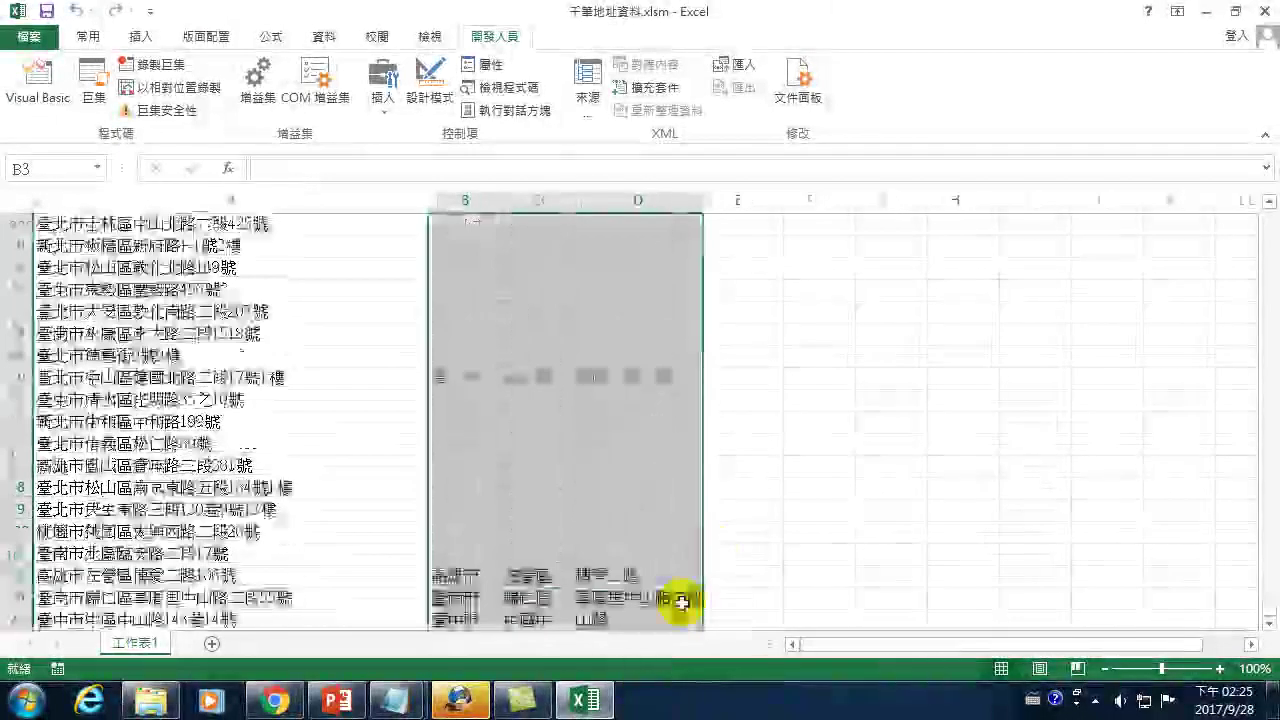
{"action": "key", "text": "ctrl+BackSpace"}
Empty cell E2 and bring up the Macro dialog from the Developer tab.
{"action": "left_click", "coordinate": [745, 248]}
{"action": "key", "text": "Delete"}
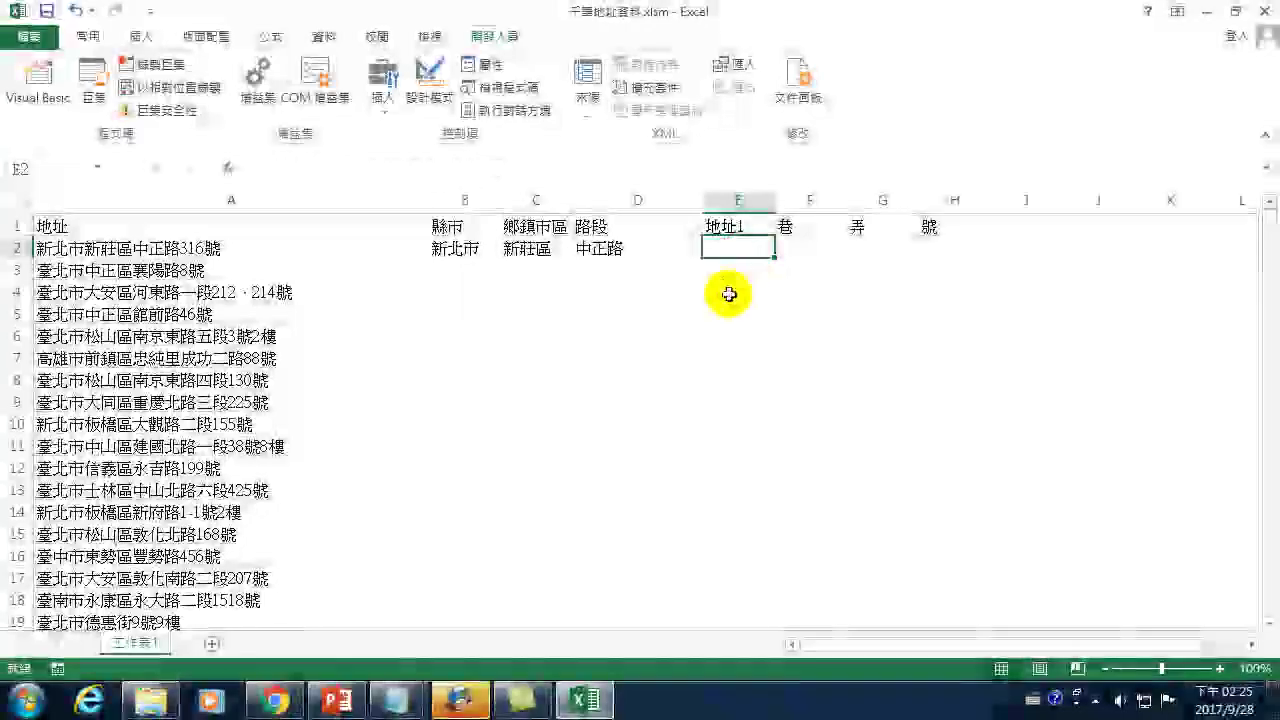
{"action": "left_click", "coordinate": [171, 225]}
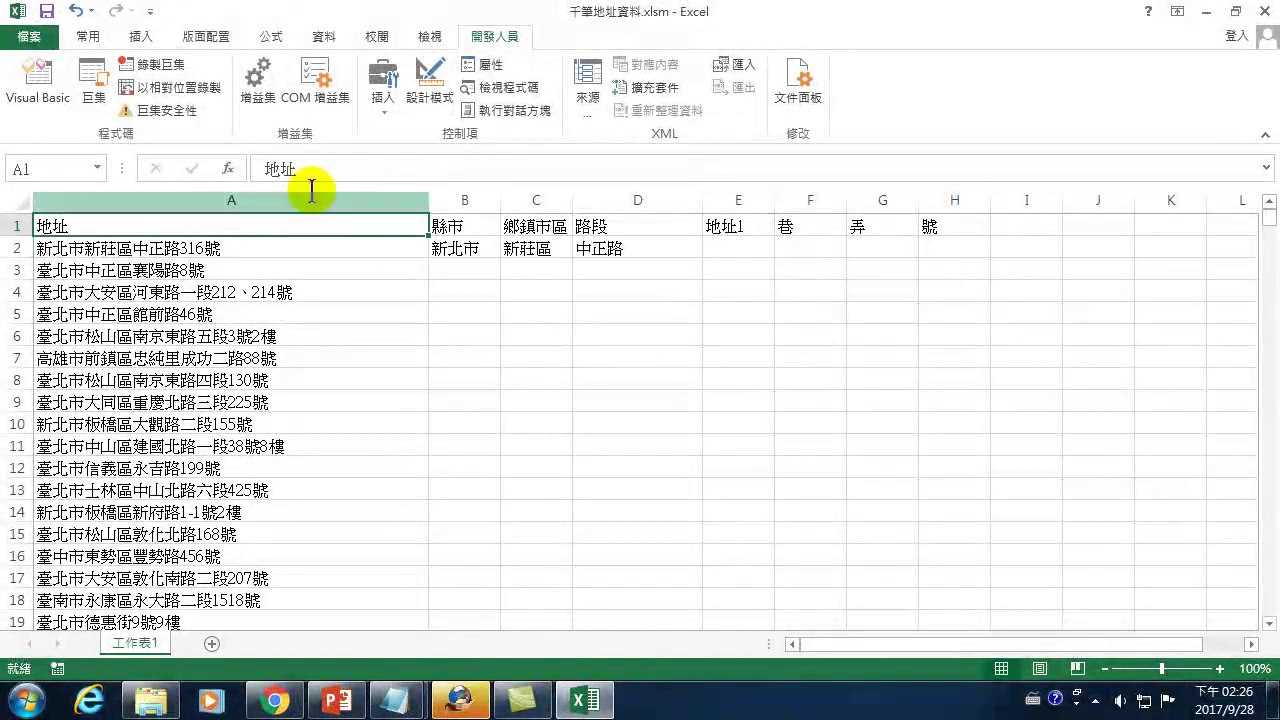
{"action": "left_click", "coordinate": [94, 80]}
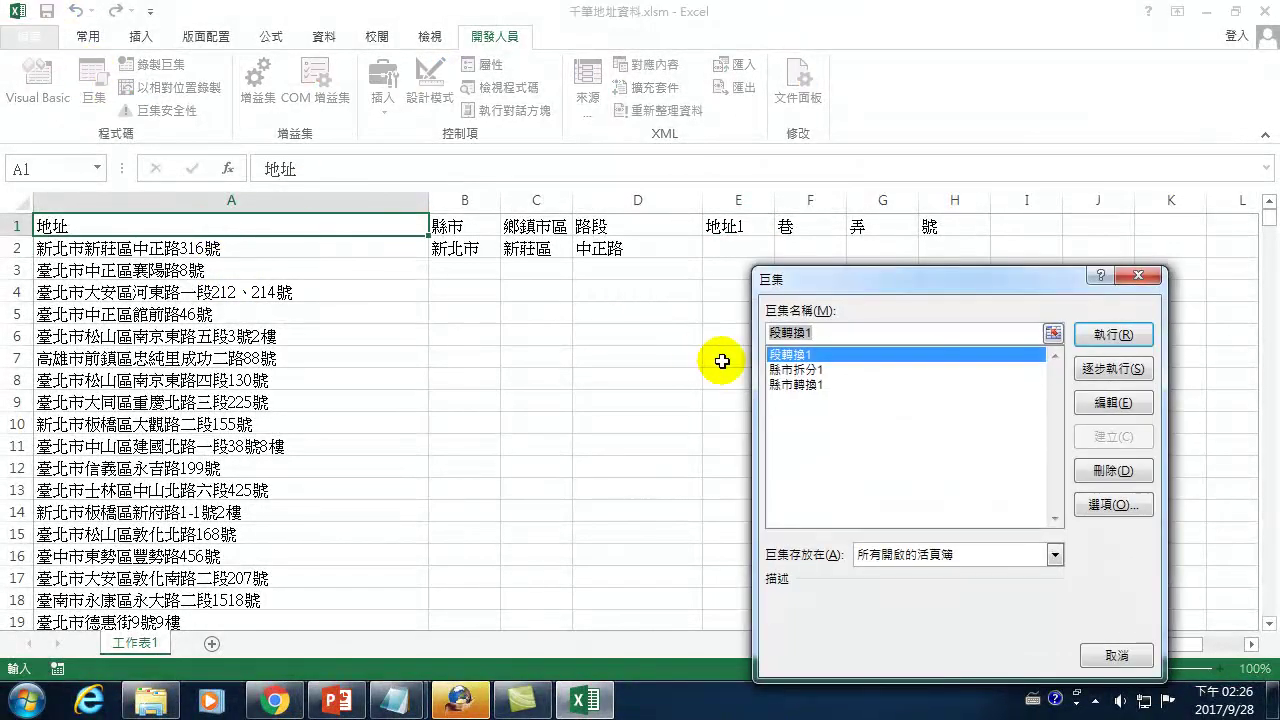
Run the 縣市拆分1 macro and scroll down to check column E's results.
{"action": "left_click", "coordinate": [793, 369]}
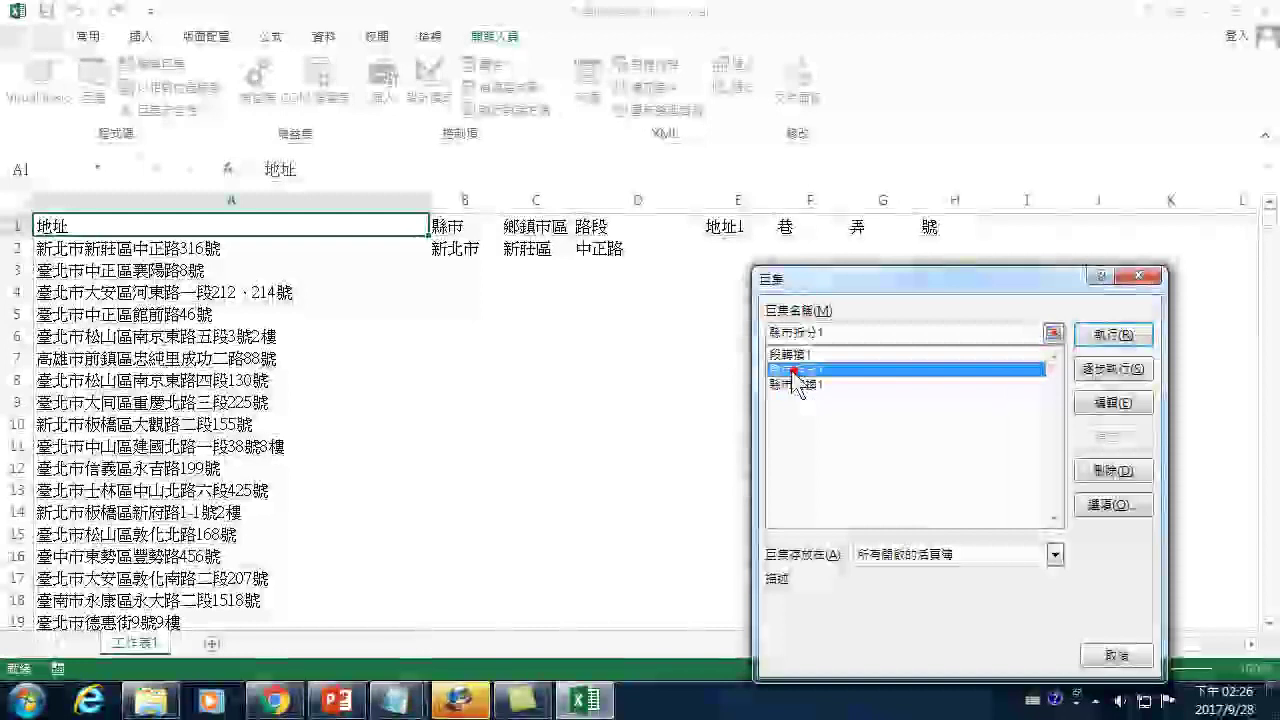
{"action": "left_click", "coordinate": [1115, 336]}
{"action": "scroll", "coordinate": [714, 331], "scroll_direction": "down", "scroll_amount": 5}
{"action": "scroll", "coordinate": [749, 403], "scroll_direction": "down", "scroll_amount": 2}
{"action": "scroll", "coordinate": [751, 480], "scroll_direction": "down", "scroll_amount": 5}
{"action": "scroll", "coordinate": [749, 486], "scroll_direction": "down", "scroll_amount": 5}
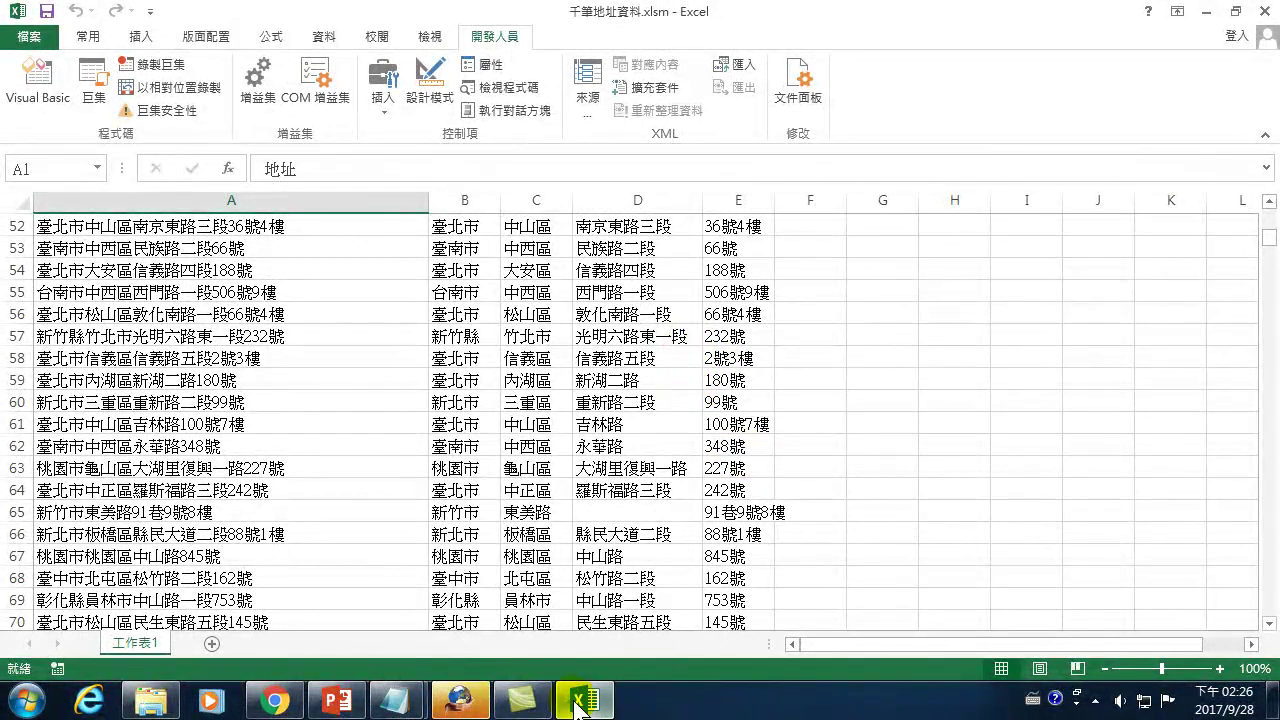
Bring the Notepad formula draft forward and maximise it.
{"action": "left_click", "coordinate": [405, 706]}
{"action": "left_click", "coordinate": [523, 650]}
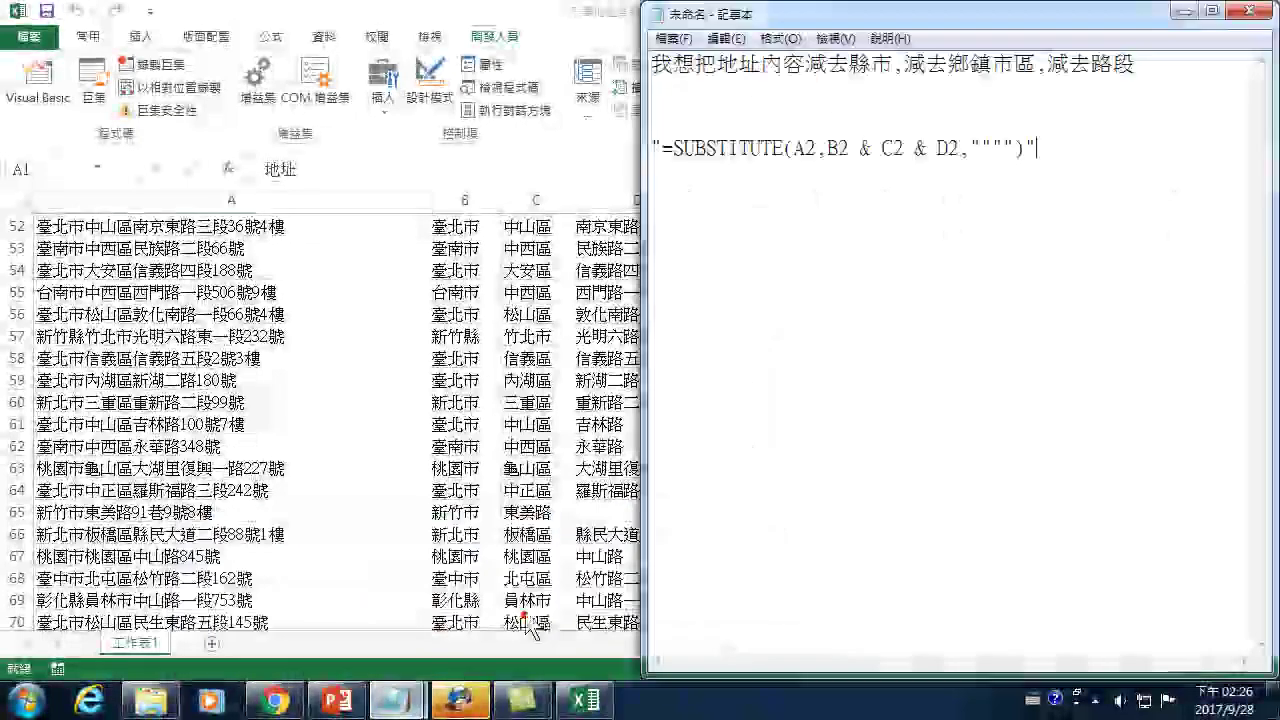
{"action": "mouse_move", "coordinate": [925, 36]}
{"action": "left_mouse_down"}
{"action": "mouse_move", "coordinate": [241, 6]}
{"action": "mouse_move", "coordinate": [3, 15]}
{"action": "left_mouse_up"}
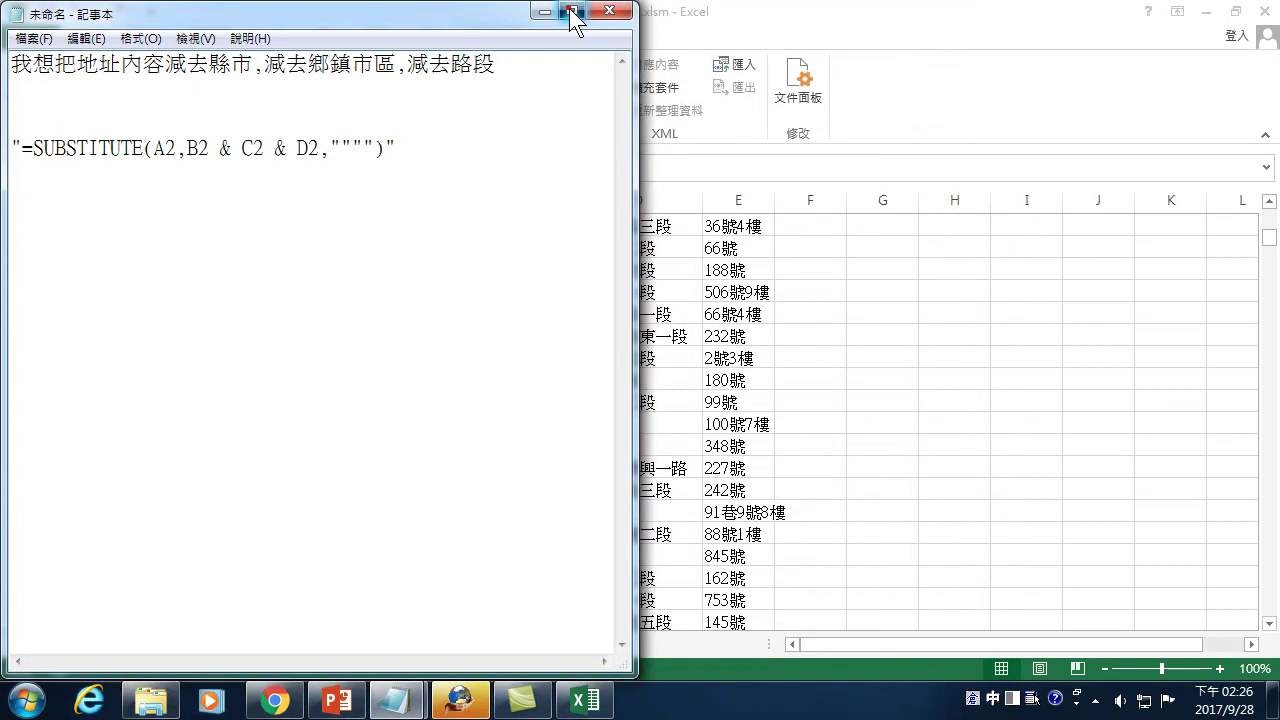
{"action": "left_click", "coordinate": [578, 12]}
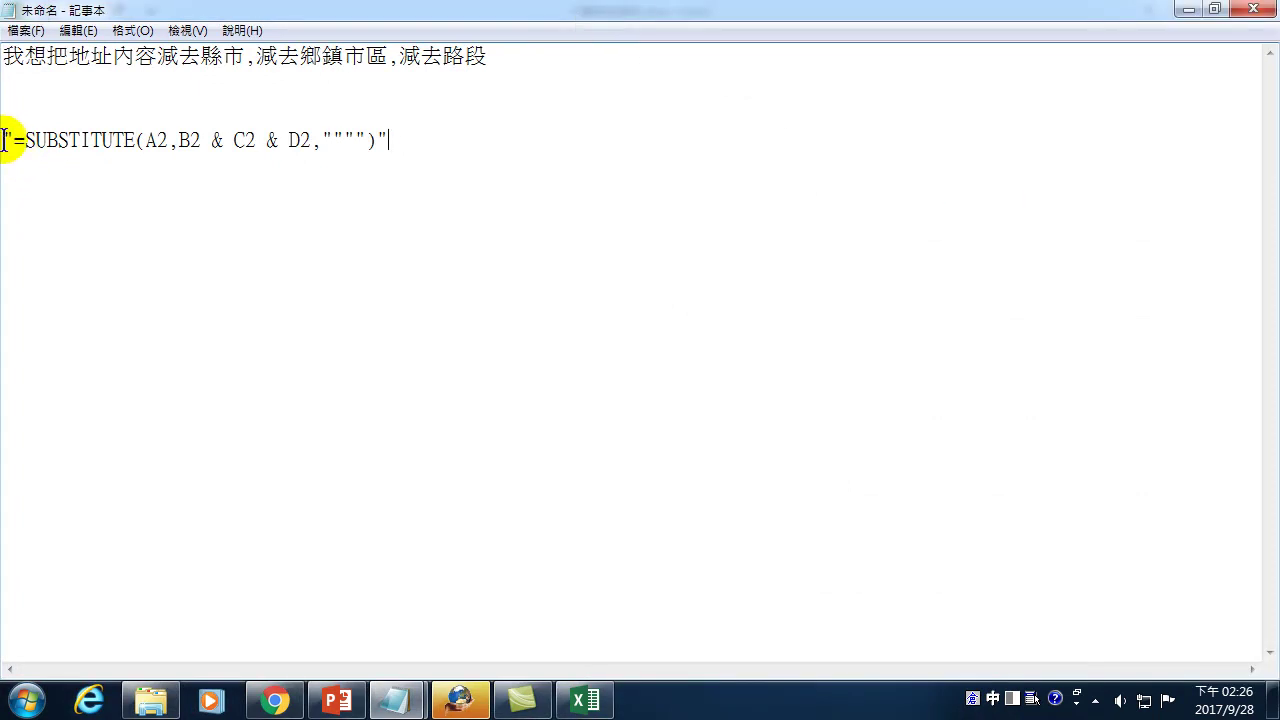
Duplicate the "=SUBSTITUTE(A2,B2 & C2 & D2,"""")" line onto the line below.
{"action": "type", "text": "\""}
{"action": "key", "text": "Home"}
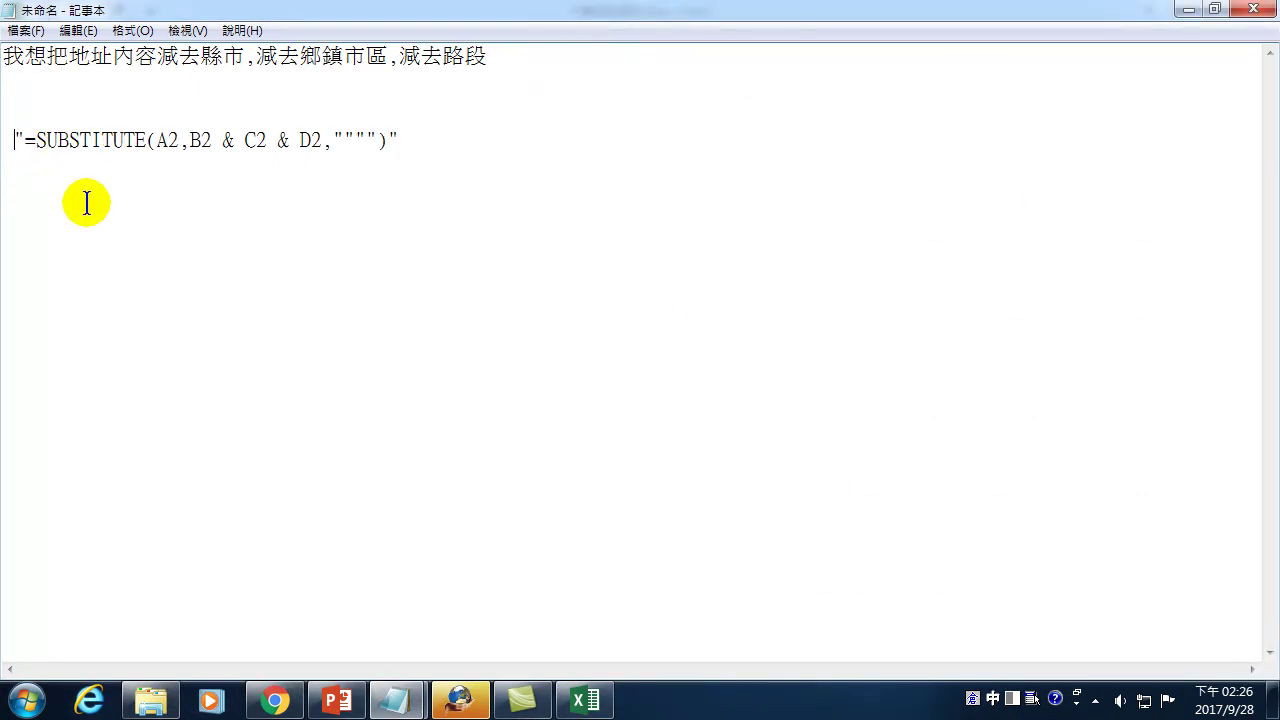
{"action": "left_click", "coordinate": [497, 135]}
{"action": "left_click", "coordinate": [590, 250]}
{"action": "type", "text": "\""}
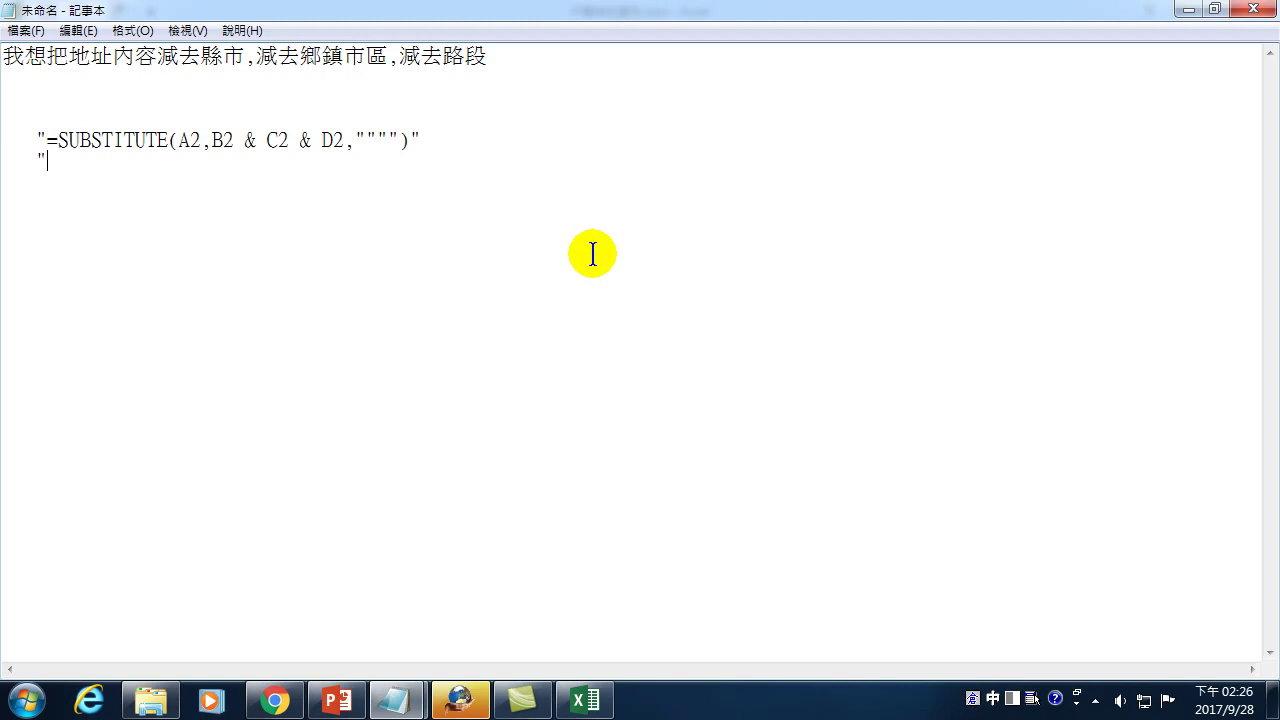
{"action": "type", "text": "=S"}
{"action": "type", "text": "UBSTITUTE"}
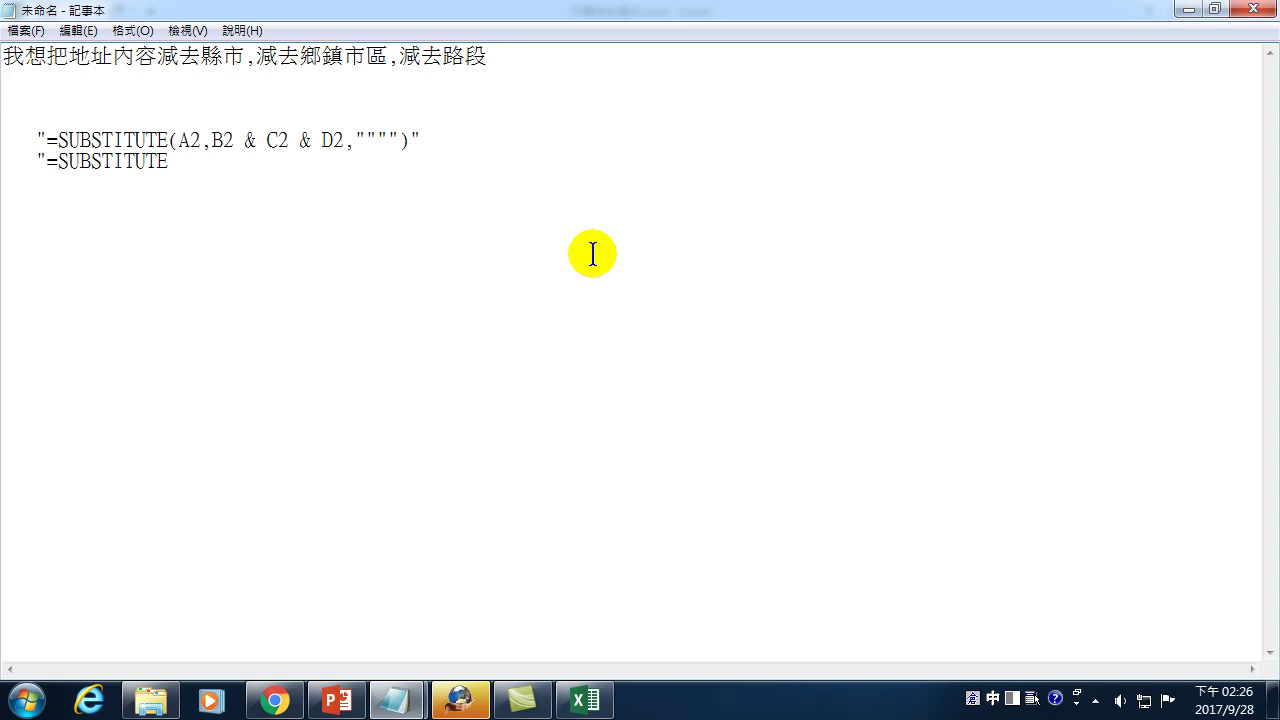
{"action": "key", "text": "shift+End"}
{"action": "key", "text": "ctrl+c"}
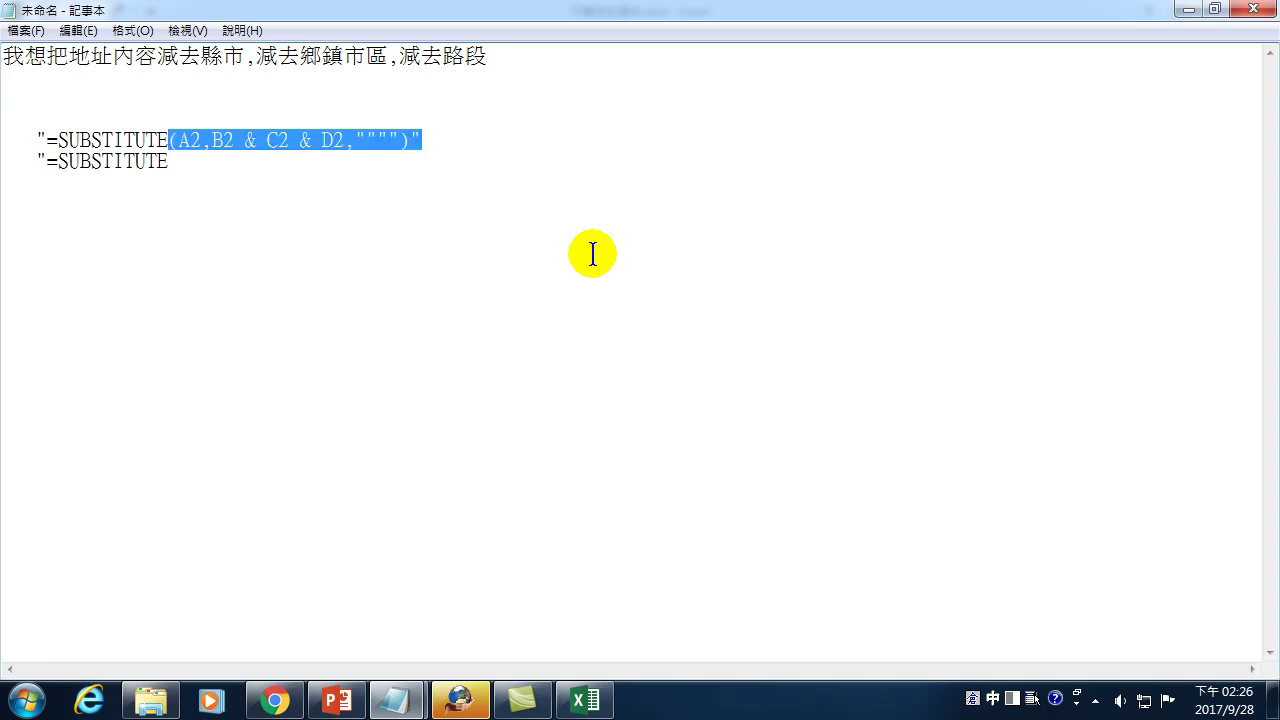
{"action": "key", "text": "Down"}
{"action": "key", "text": "ctrl+v"}
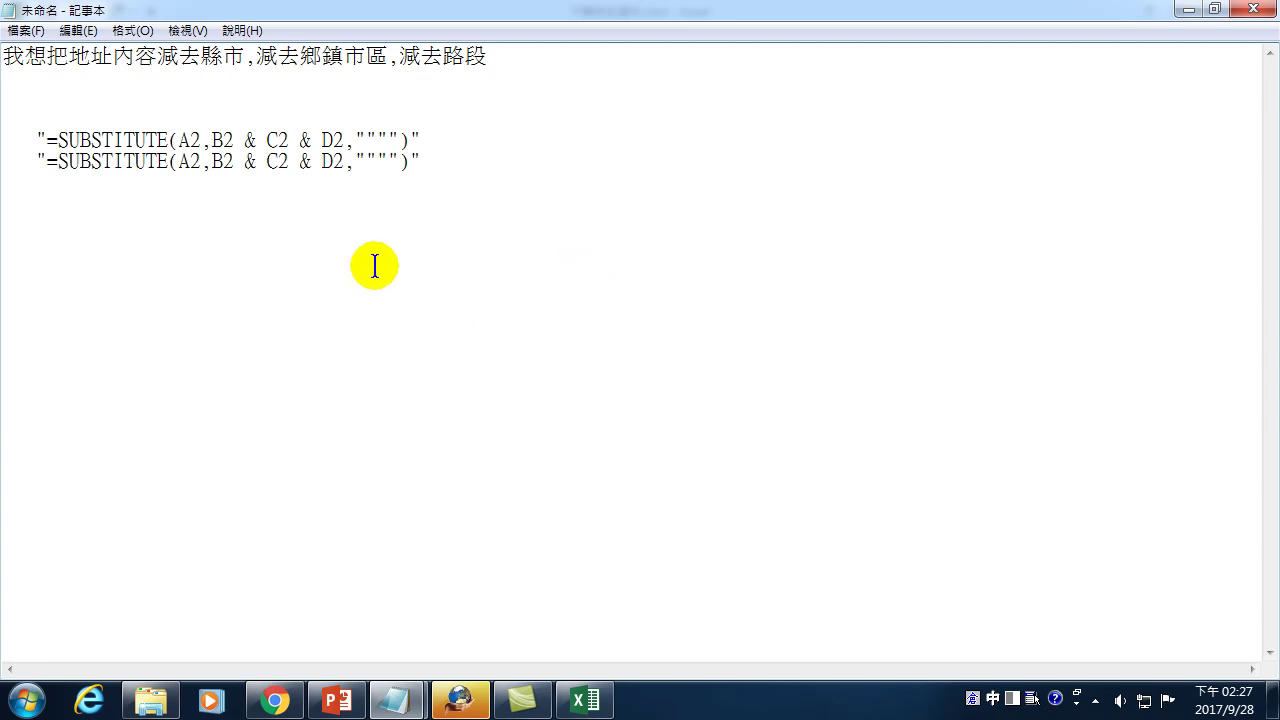
On line 2, replace the row number 2 with i in the A, B, C and D references.
{"action": "left_click_drag", "start_coordinate": [186, 161], "coordinate": [200, 161]}
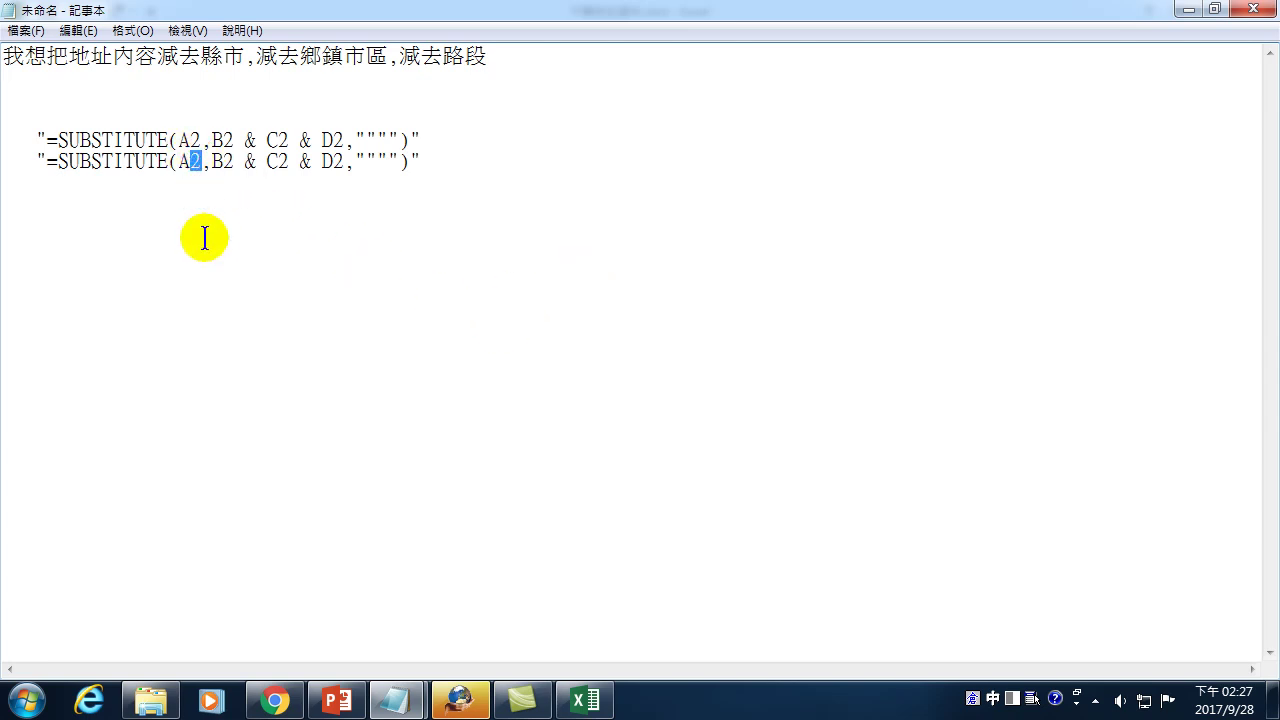
{"action": "type", "text": "i"}
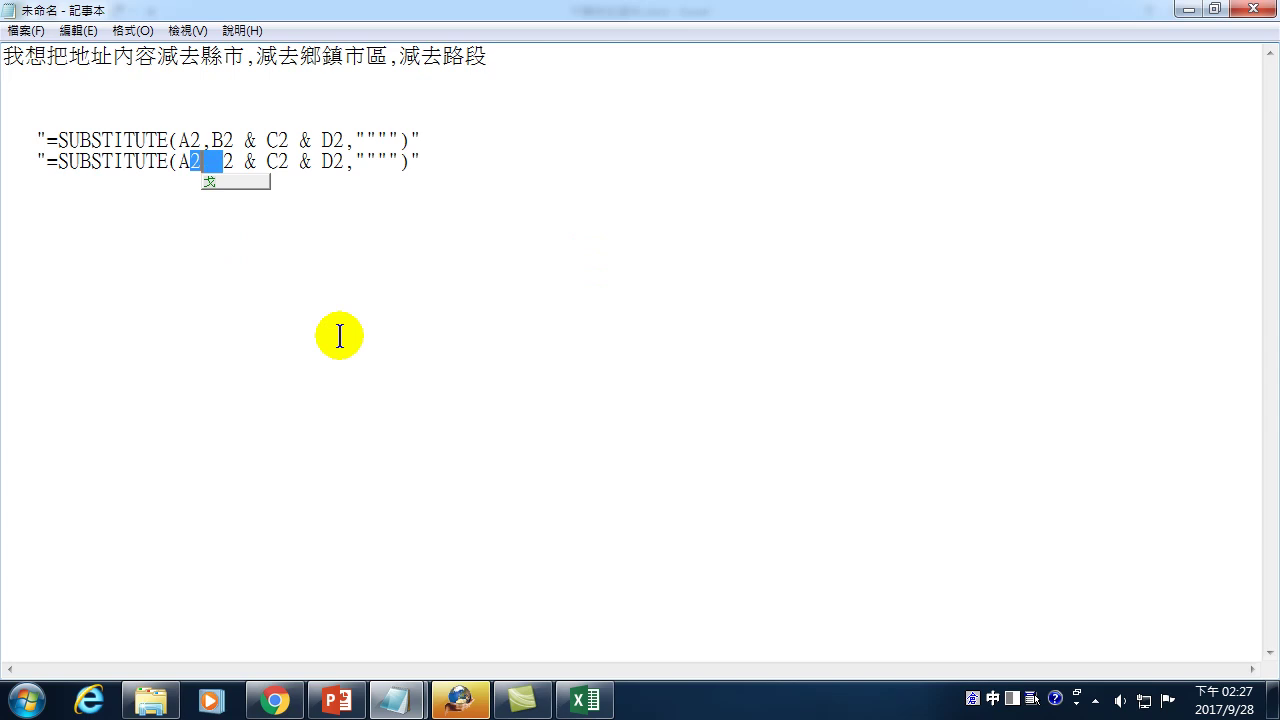
{"action": "key", "text": "ctrl+space"}
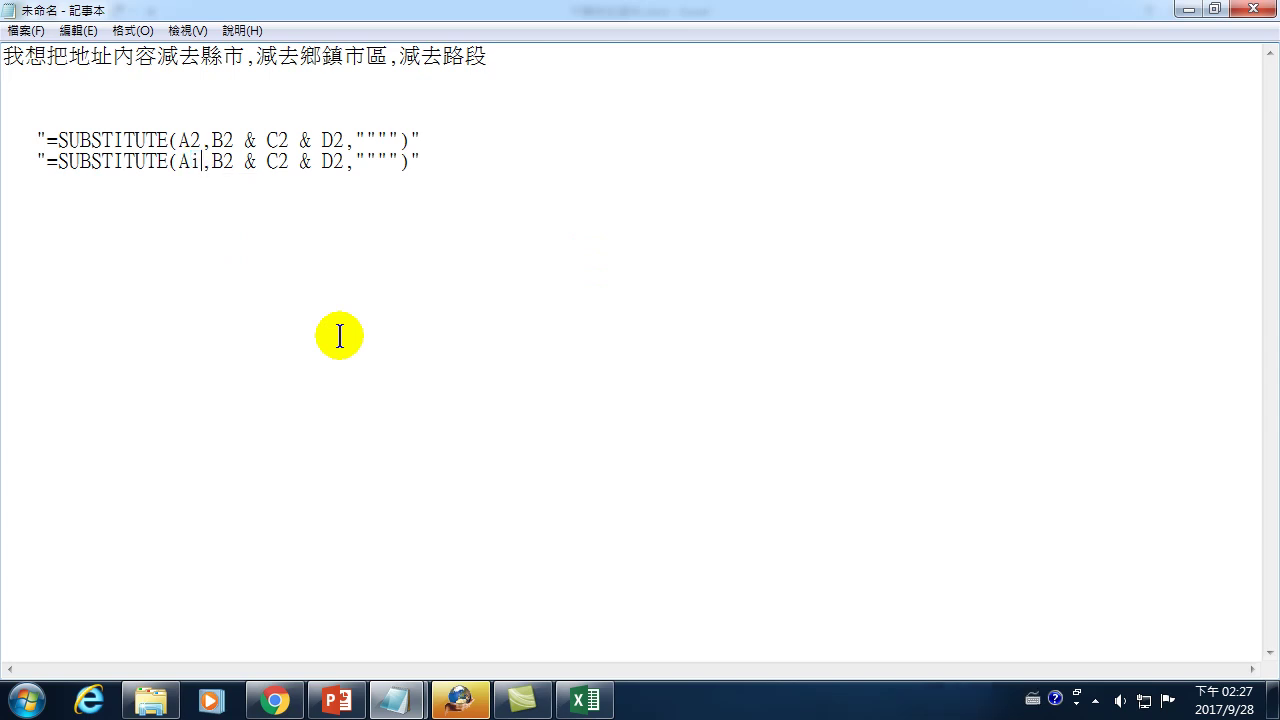
{"action": "key", "text": "Delete"}
{"action": "type", "text": "i"}
{"action": "key", "text": "BackSpace"}
{"action": "type", "text": "i,Bi"}
{"action": "key", "text": "Delete"}
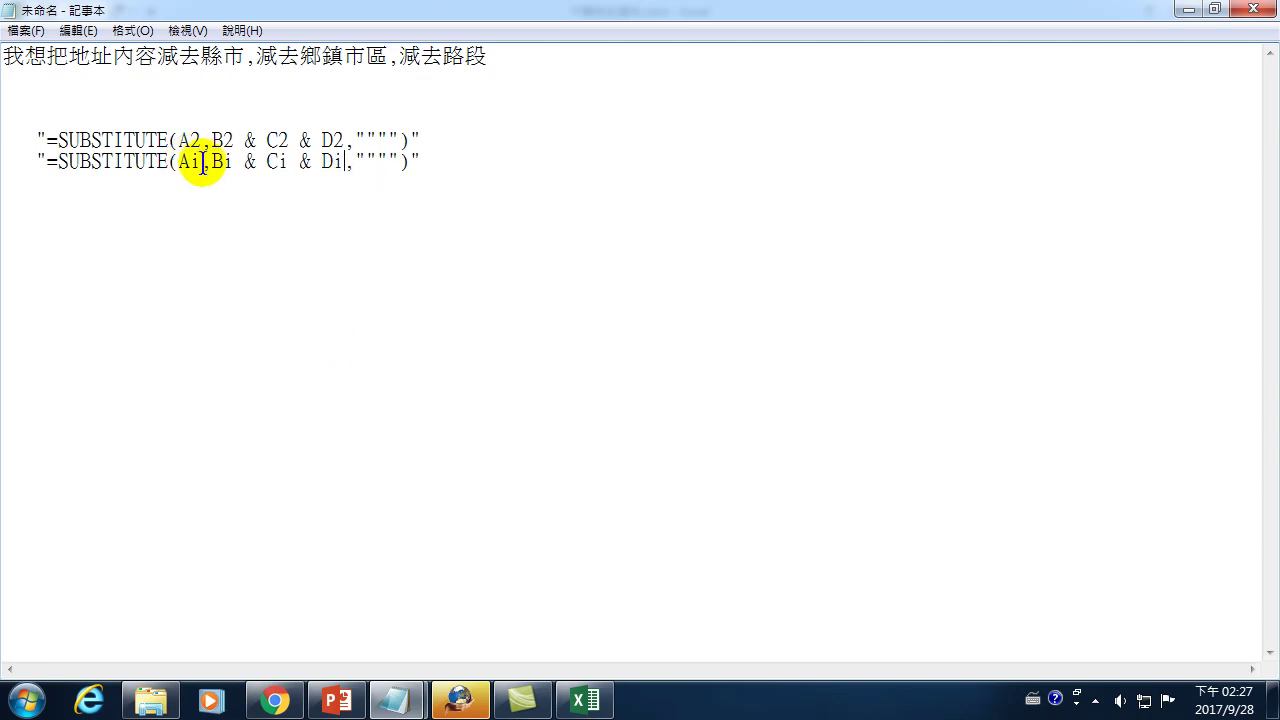
Insert a quote and & around the i after A so it reads "=SUBSTITUTE(A" & i.
{"action": "left_click", "coordinate": [192, 161]}
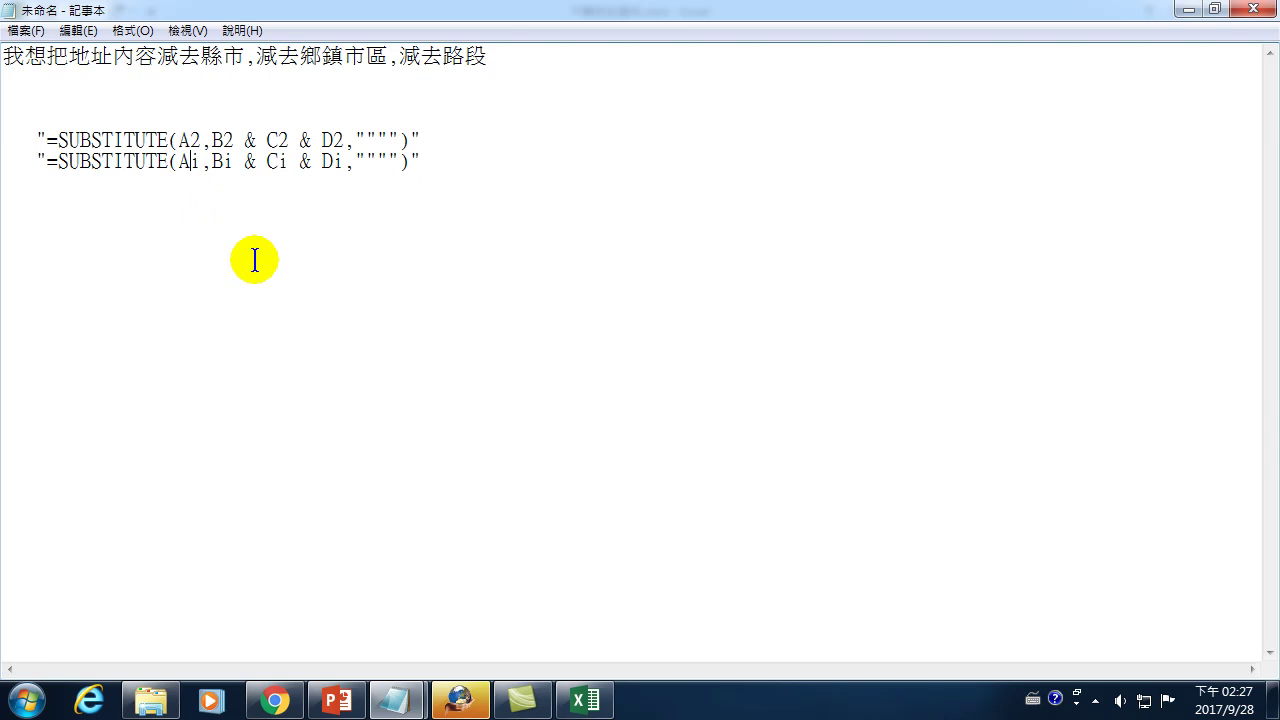
{"action": "left_click_drag", "start_coordinate": [189, 162], "coordinate": [50, 168]}
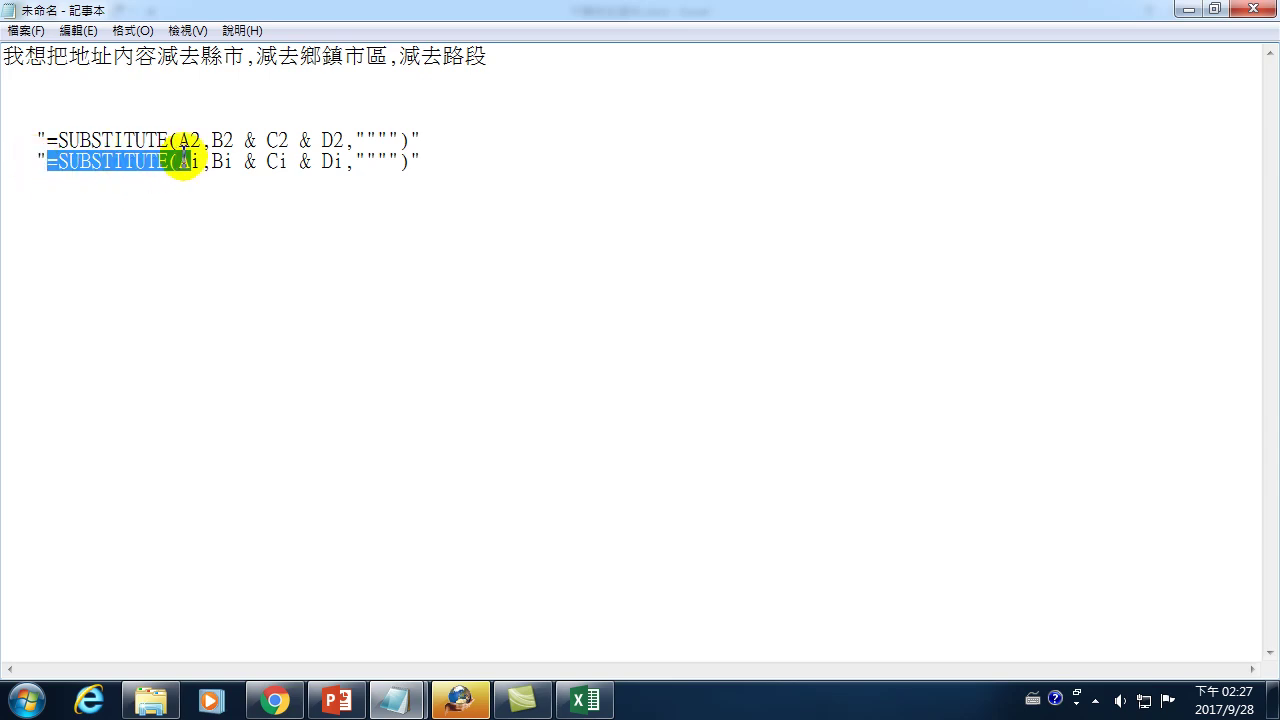
{"action": "left_click", "coordinate": [190, 163]}
{"action": "type", "text": "\""}
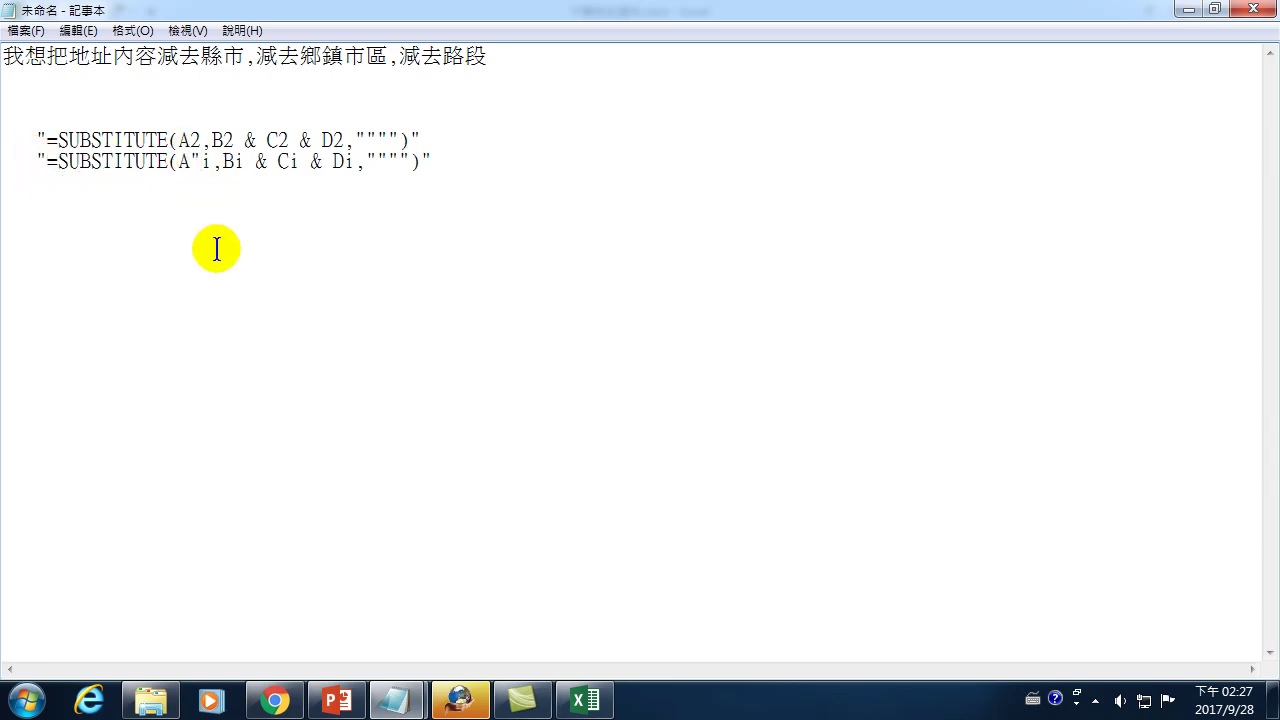
{"action": "double_click", "coordinate": [215, 162]}
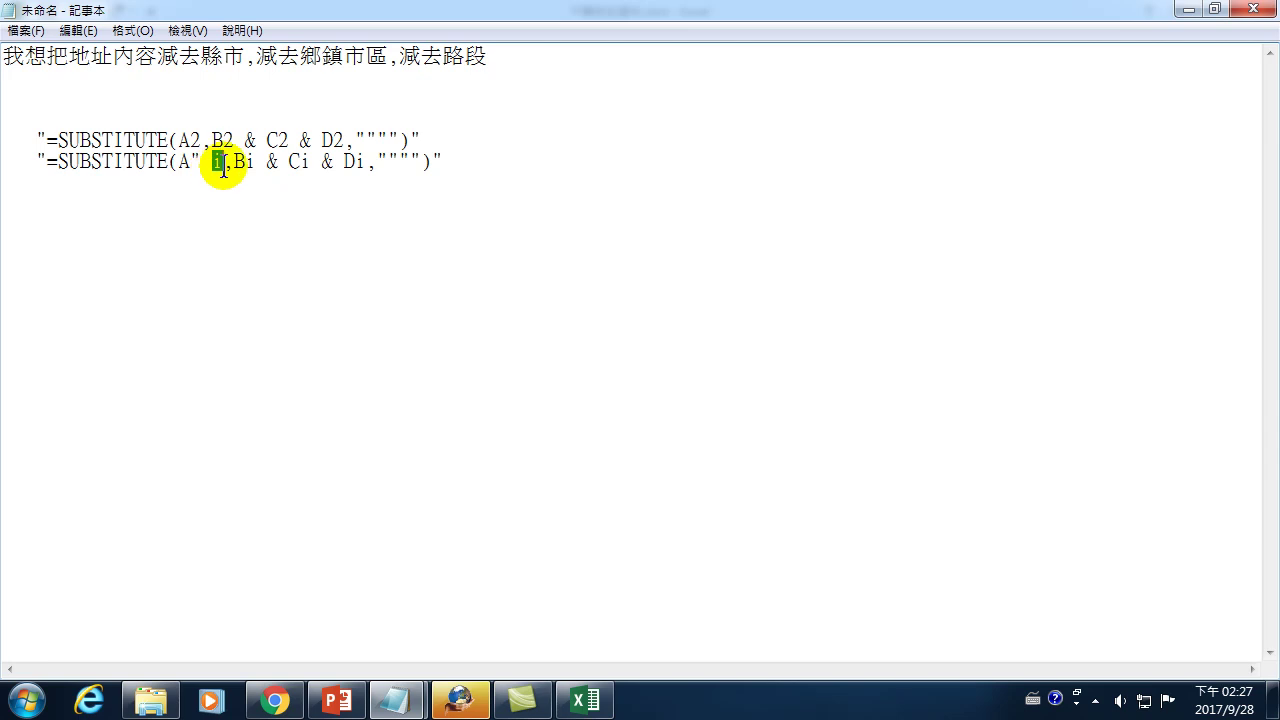
{"action": "left_click", "coordinate": [213, 165]}
{"action": "double_click", "coordinate": [214, 163]}
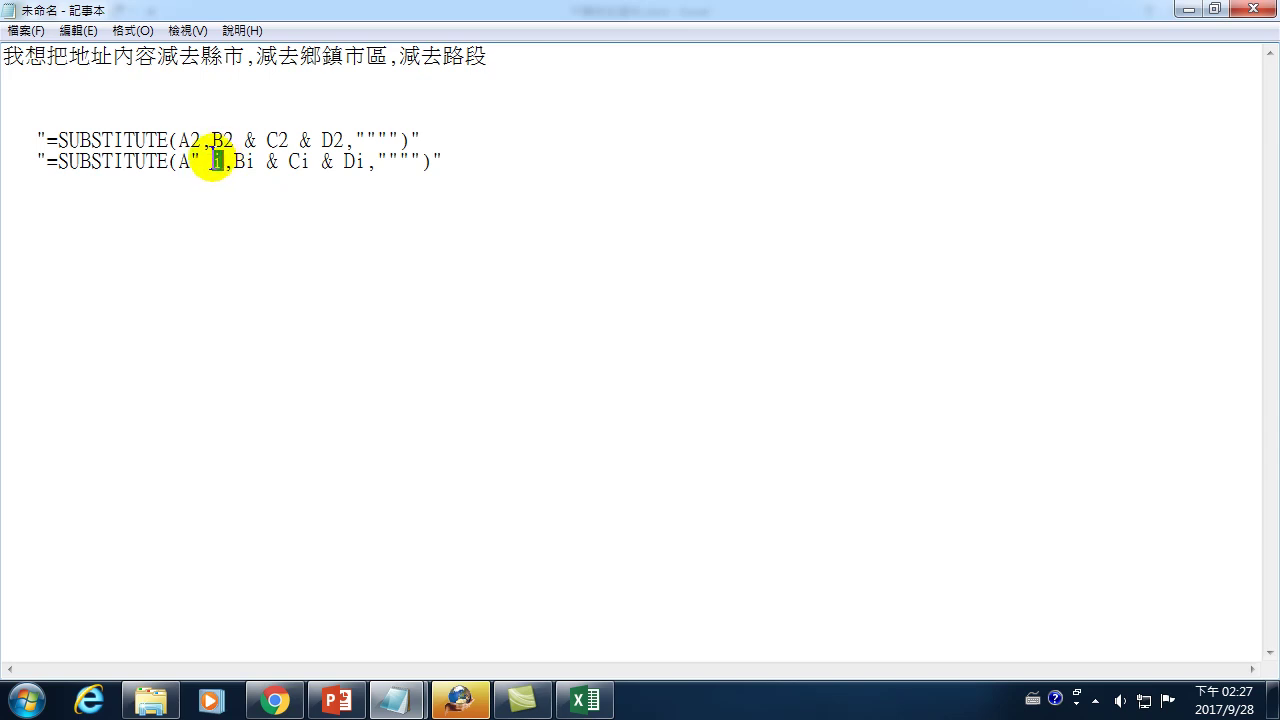
{"action": "left_click_drag", "start_coordinate": [196, 160], "coordinate": [32, 163]}
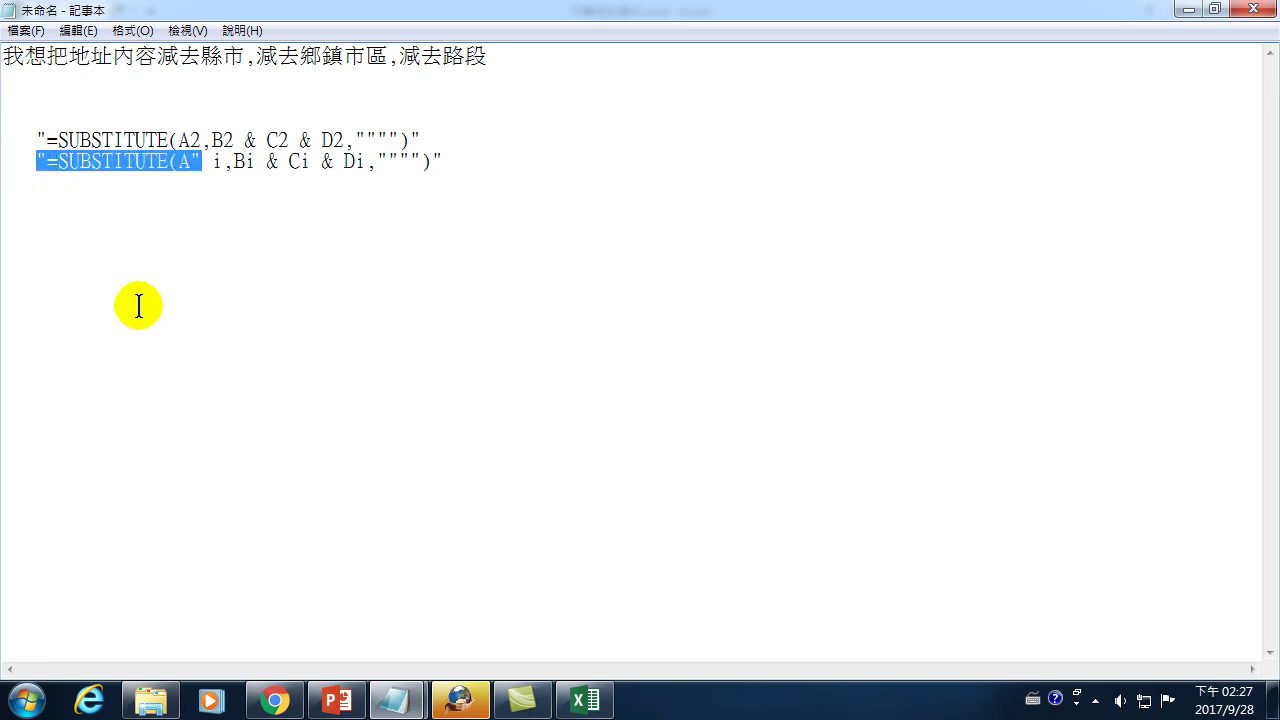
{"action": "left_click", "coordinate": [213, 160]}
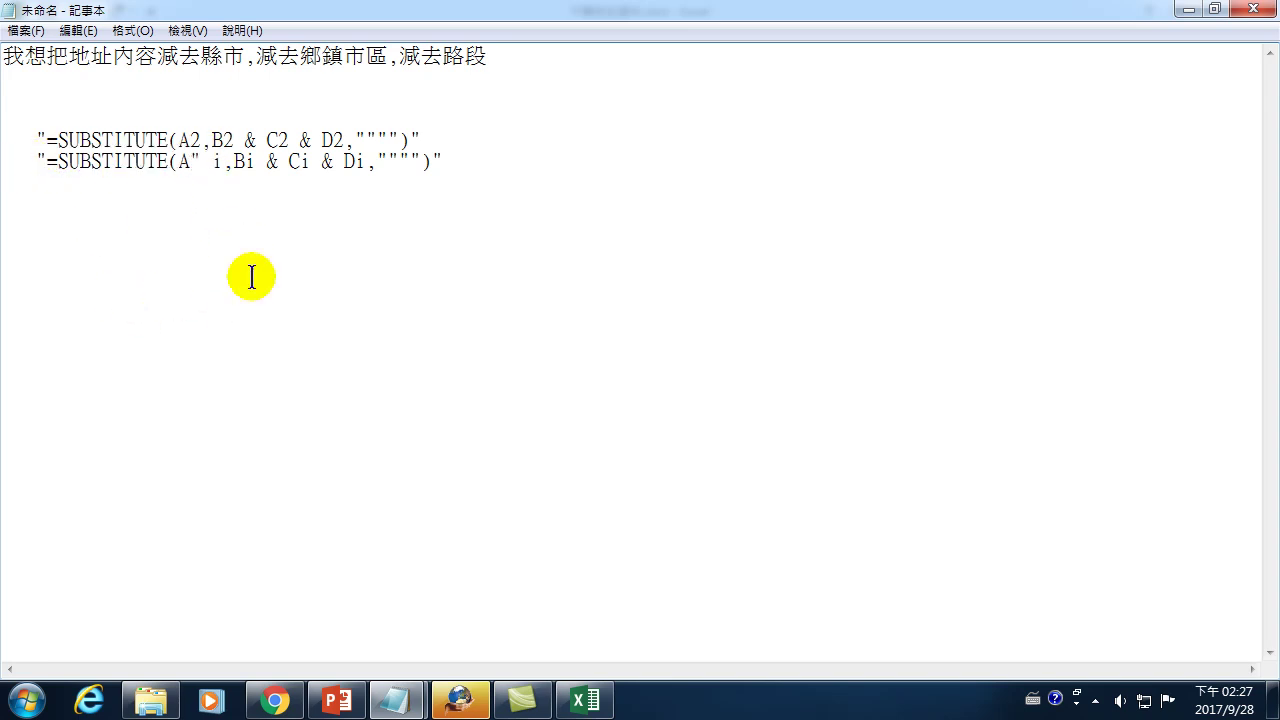
{"action": "type", "text": "& i"}
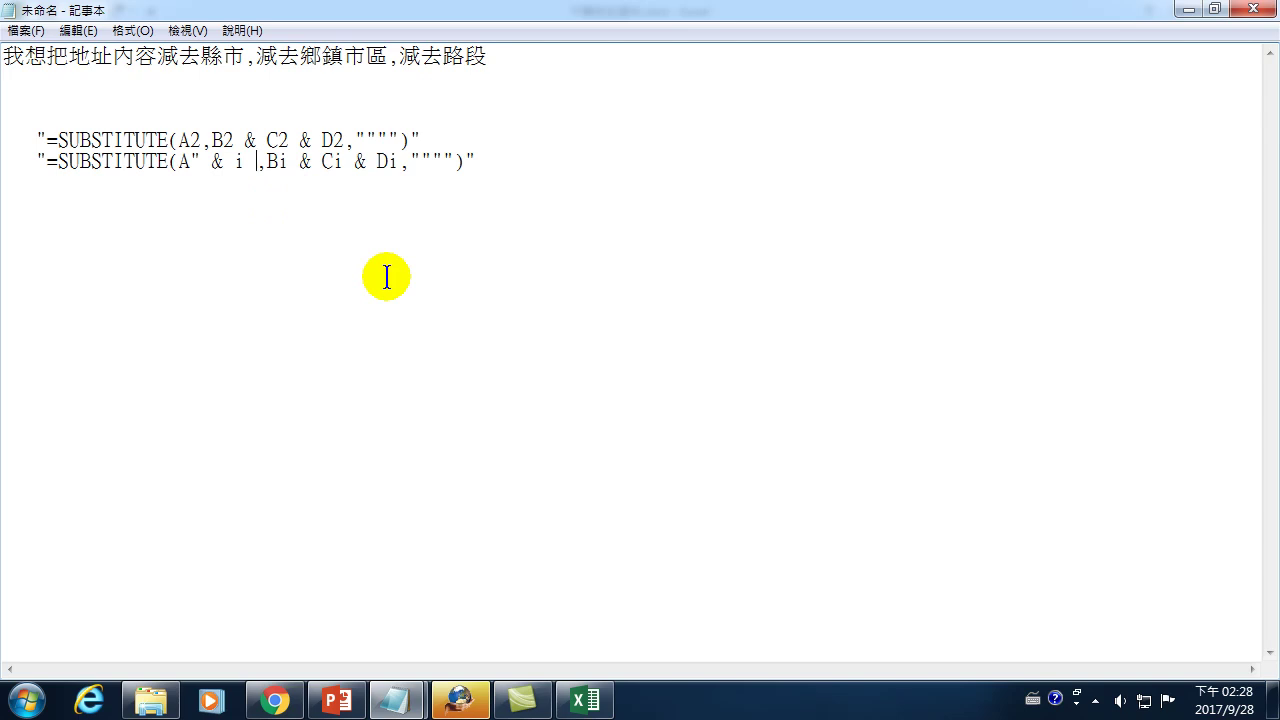
{"action": "type", "text": "&"}
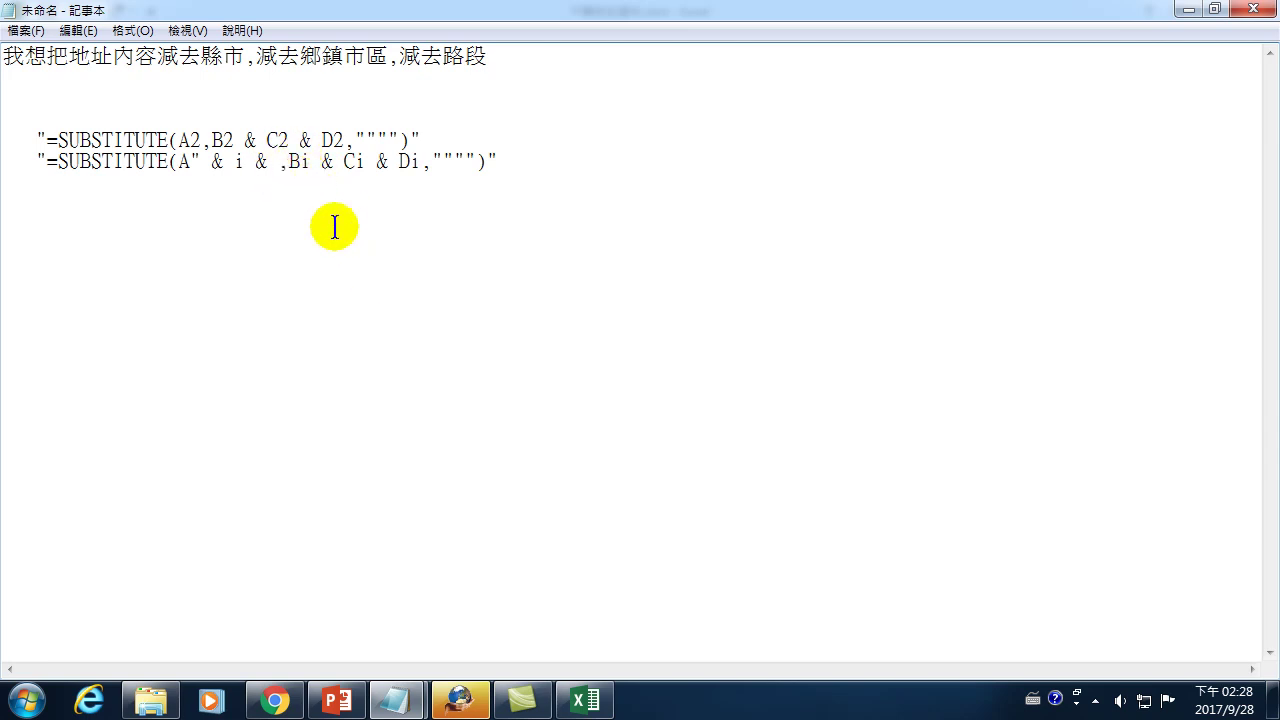
{"action": "type", "text": " \""}
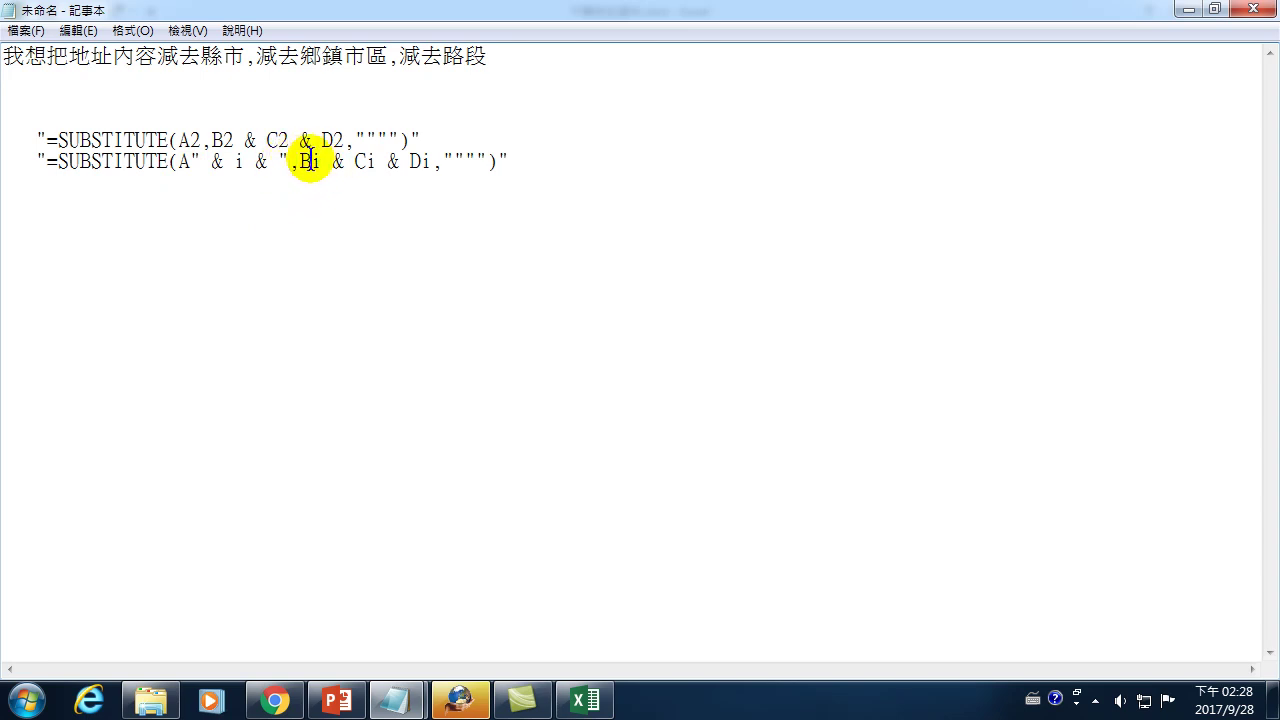
Splice " & i & " after B on line 2, giving ",B" & i & ".
{"action": "left_click", "coordinate": [282, 162]}
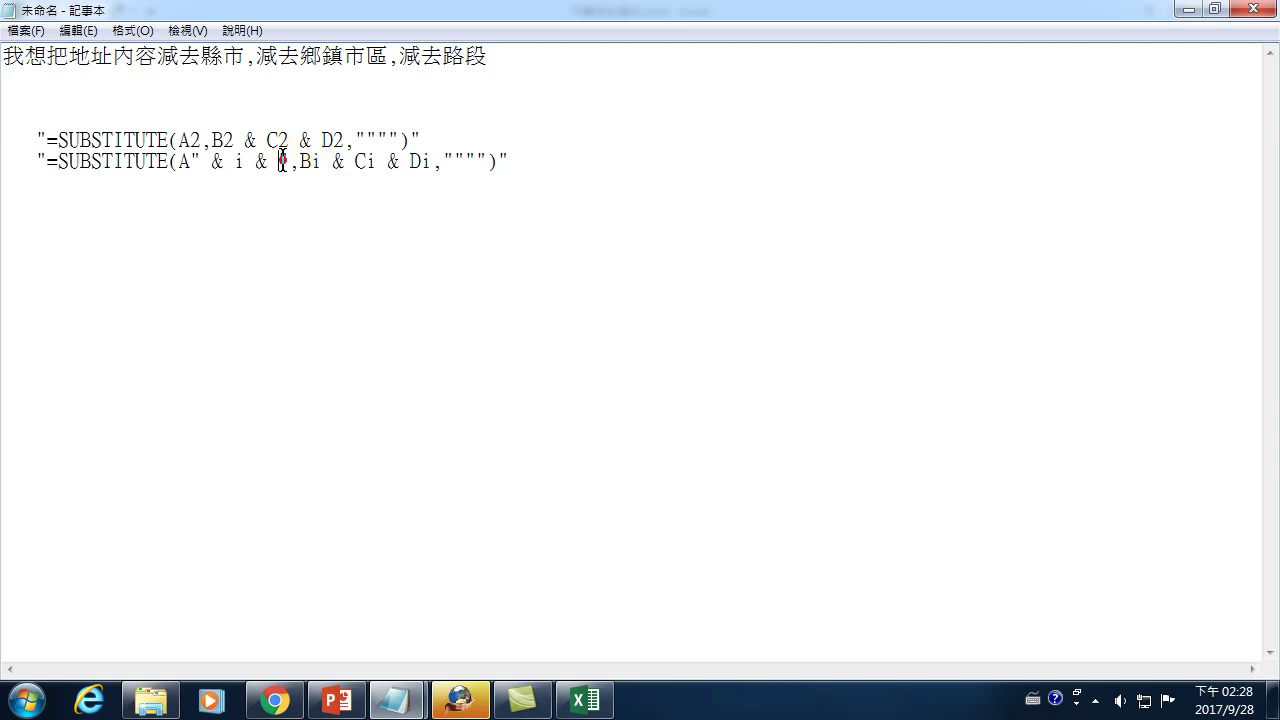
{"action": "mouse_move", "coordinate": [282, 162]}
{"action": "left_mouse_down"}
{"action": "mouse_move", "coordinate": [309, 162]}
{"action": "mouse_move", "coordinate": [297, 165]}
{"action": "left_mouse_up"}
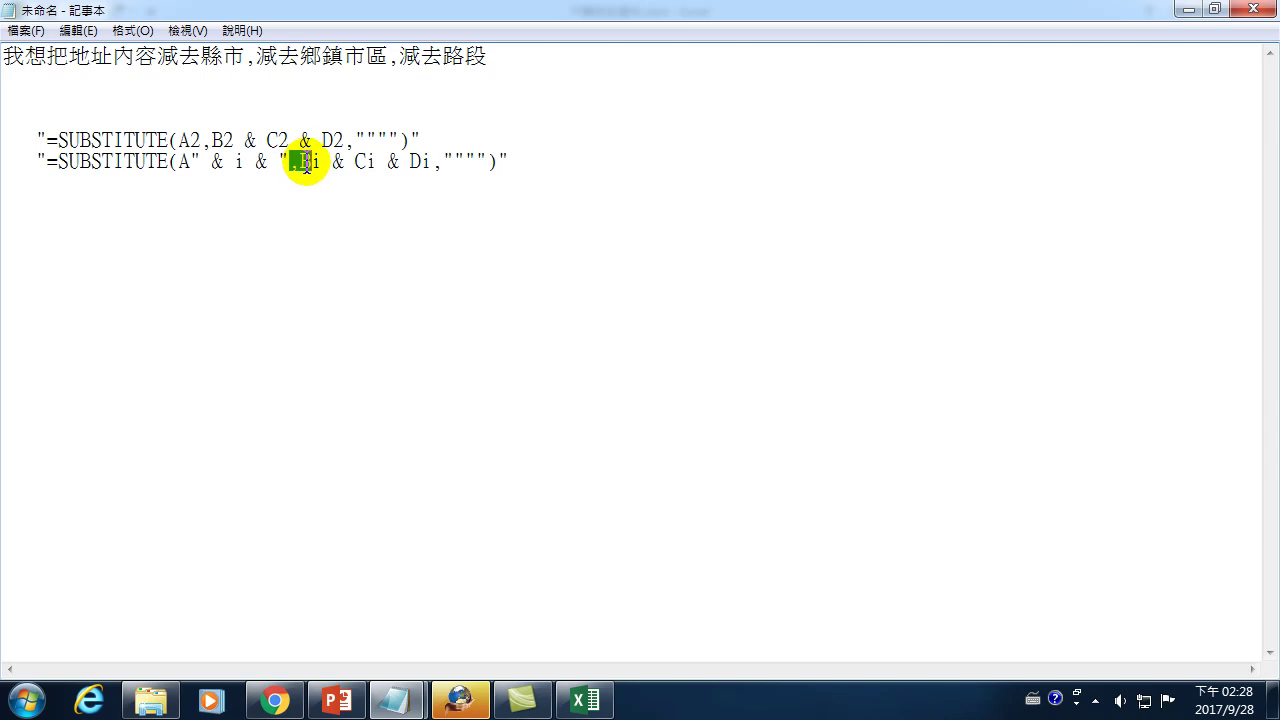
{"action": "left_click", "coordinate": [312, 163]}
{"action": "left_click", "coordinate": [310, 163]}
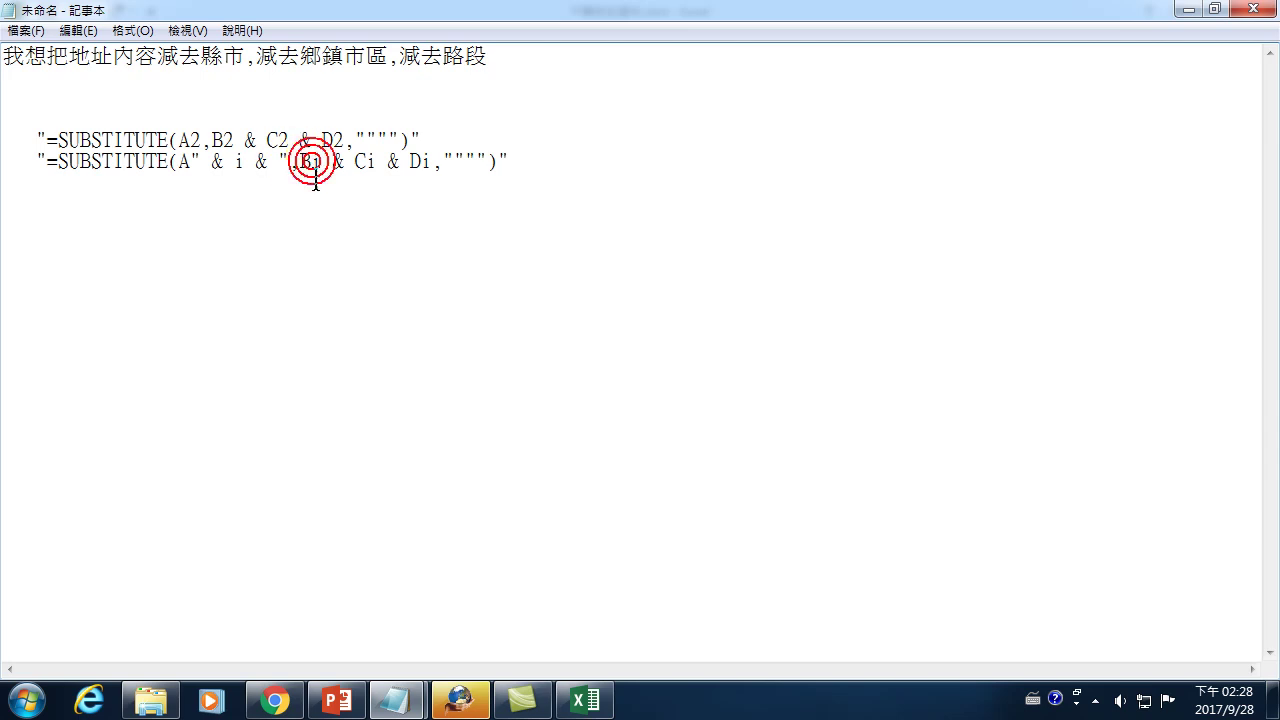
{"action": "type", "text": "\""}
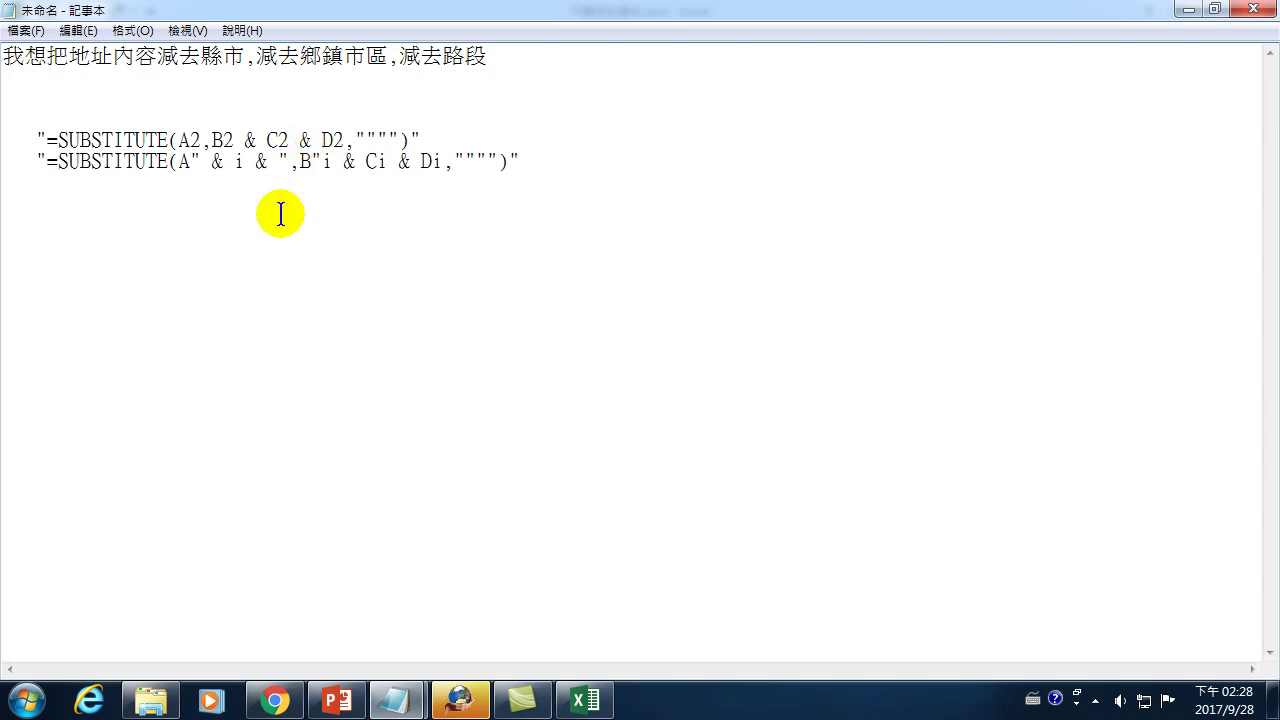
{"action": "type", "text": " &"}
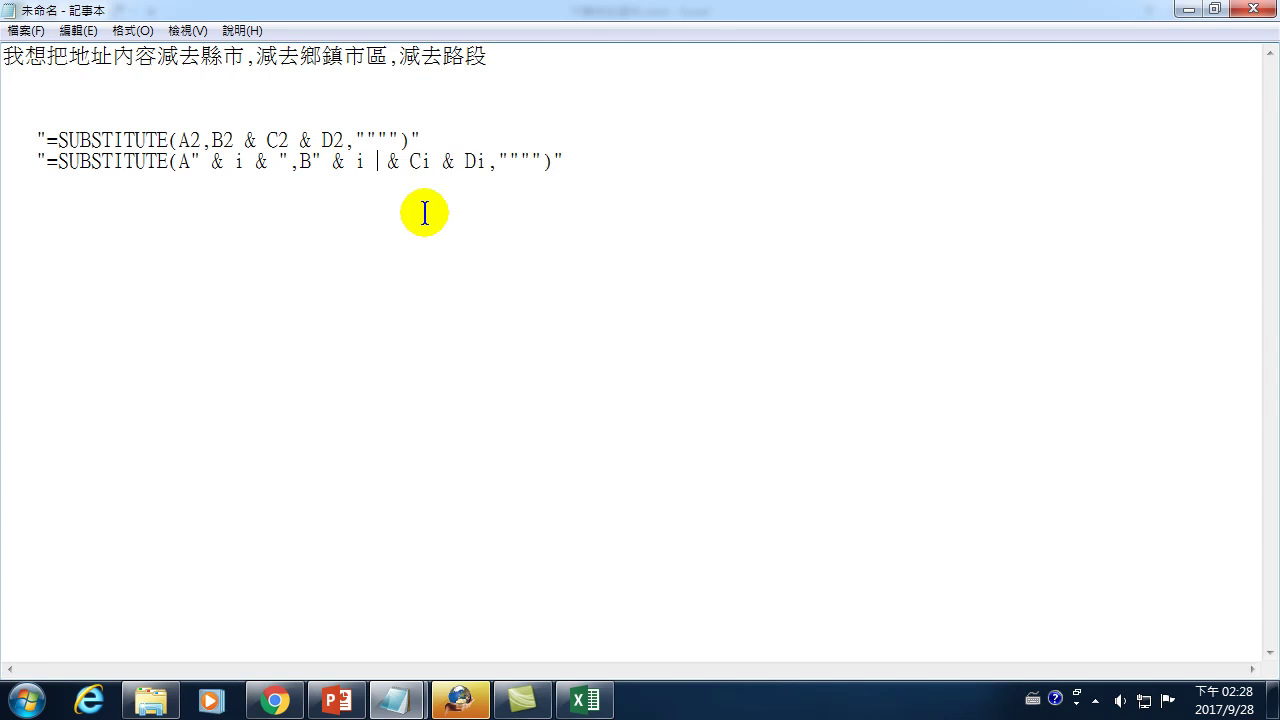
{"action": "type", "text": "&"}
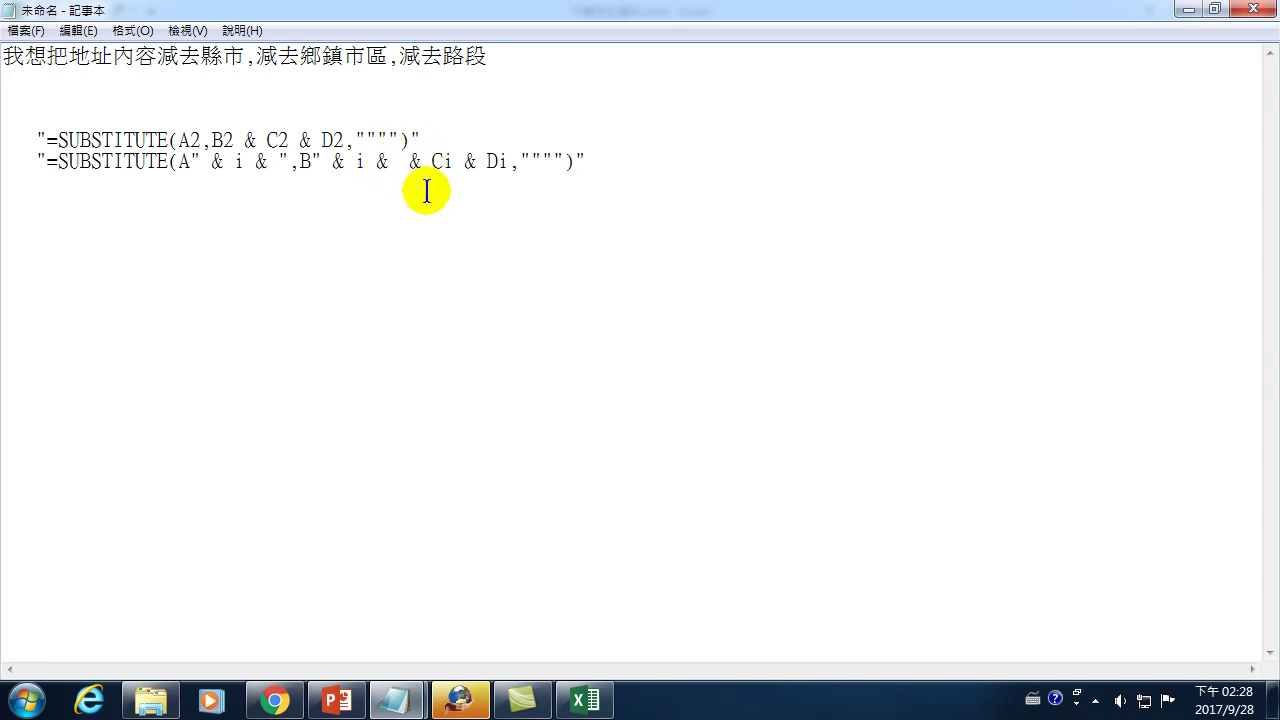
{"action": "type", "text": "\""}
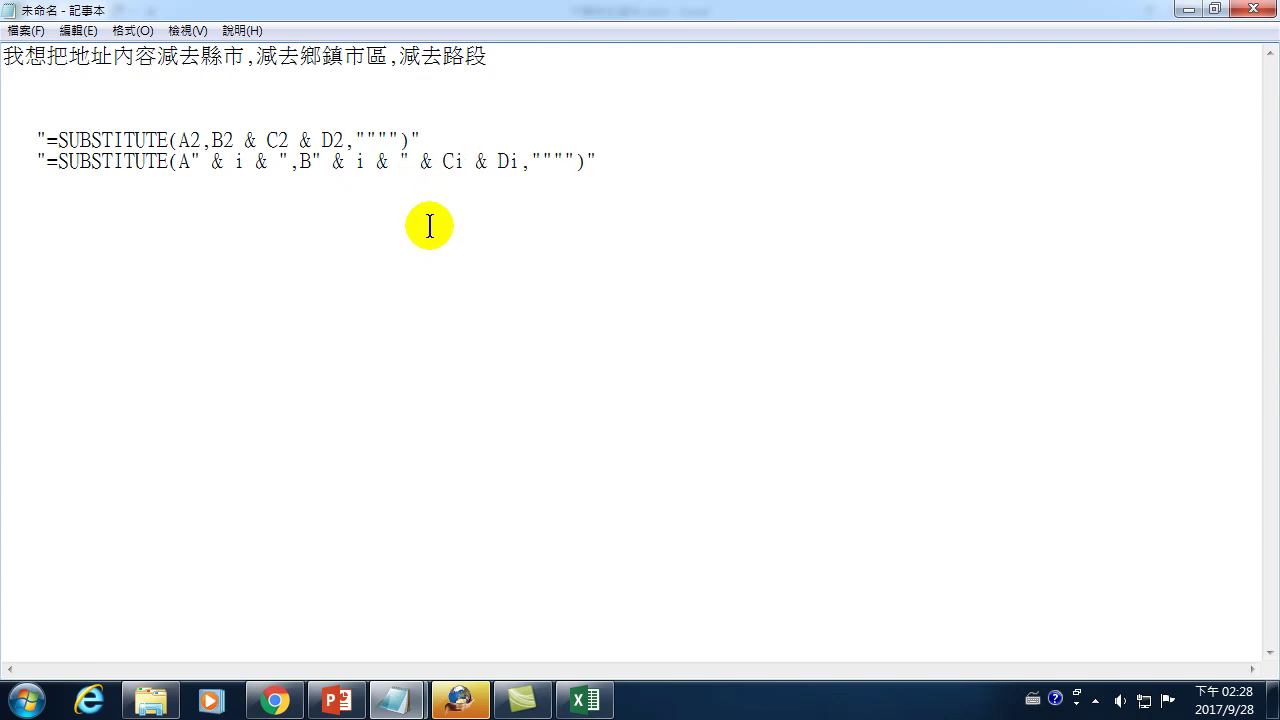
{"action": "double_click", "coordinate": [413, 162]}
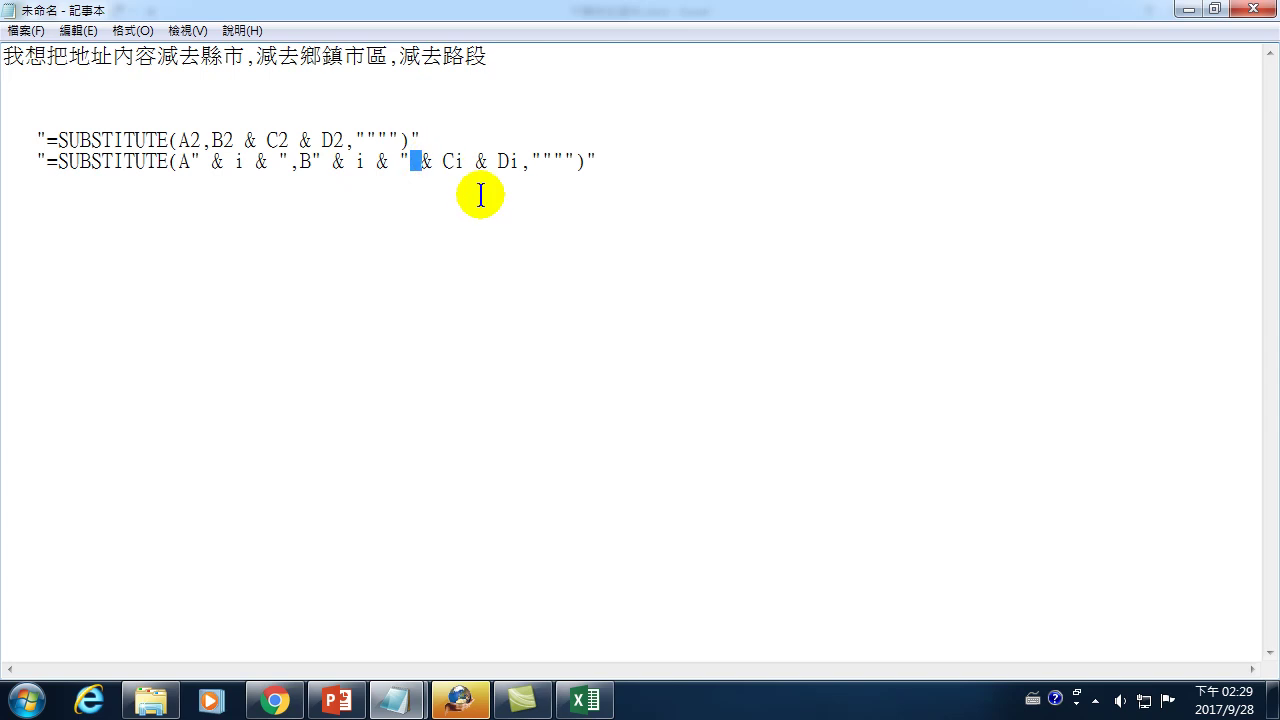
Insert " & i & " after C and D on line 2 as well.
{"action": "left_click", "coordinate": [452, 162]}
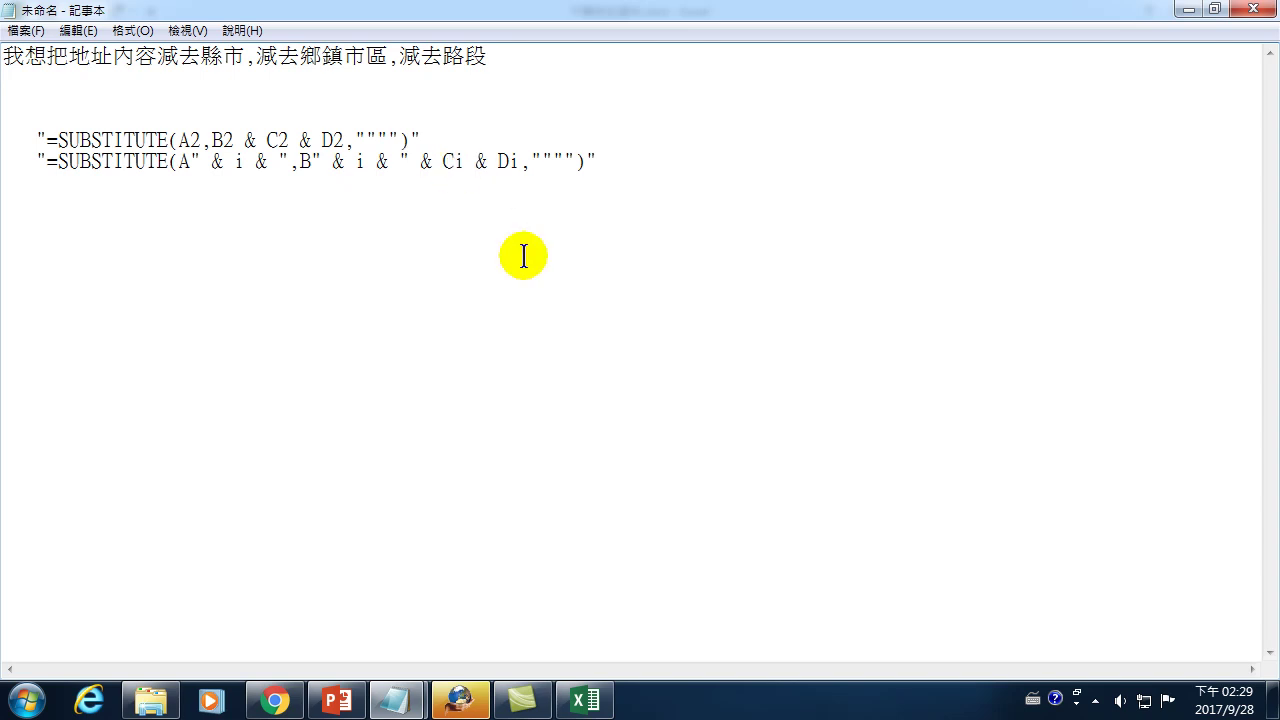
{"action": "type", "text": "\""}
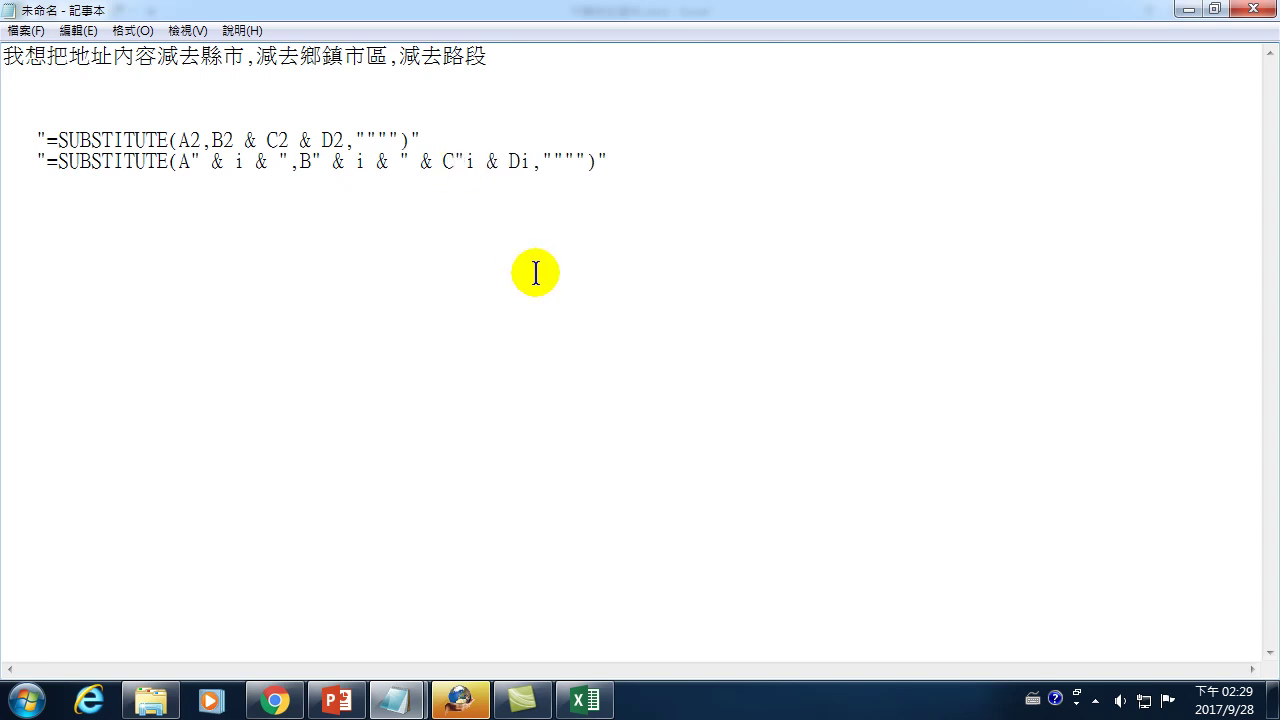
{"action": "type", "text": " & i"}
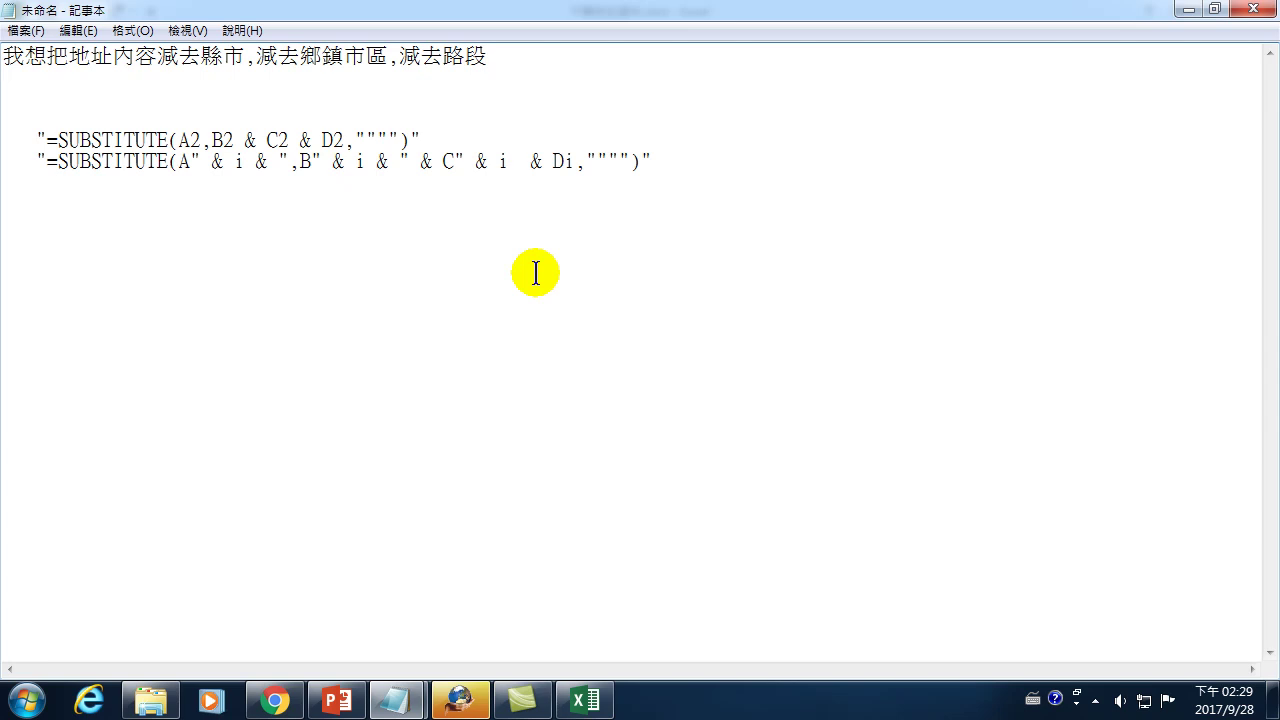
{"action": "type", "text": " &"}
{"action": "type", "text": " \""}
{"action": "left_click", "coordinate": [597, 161]}
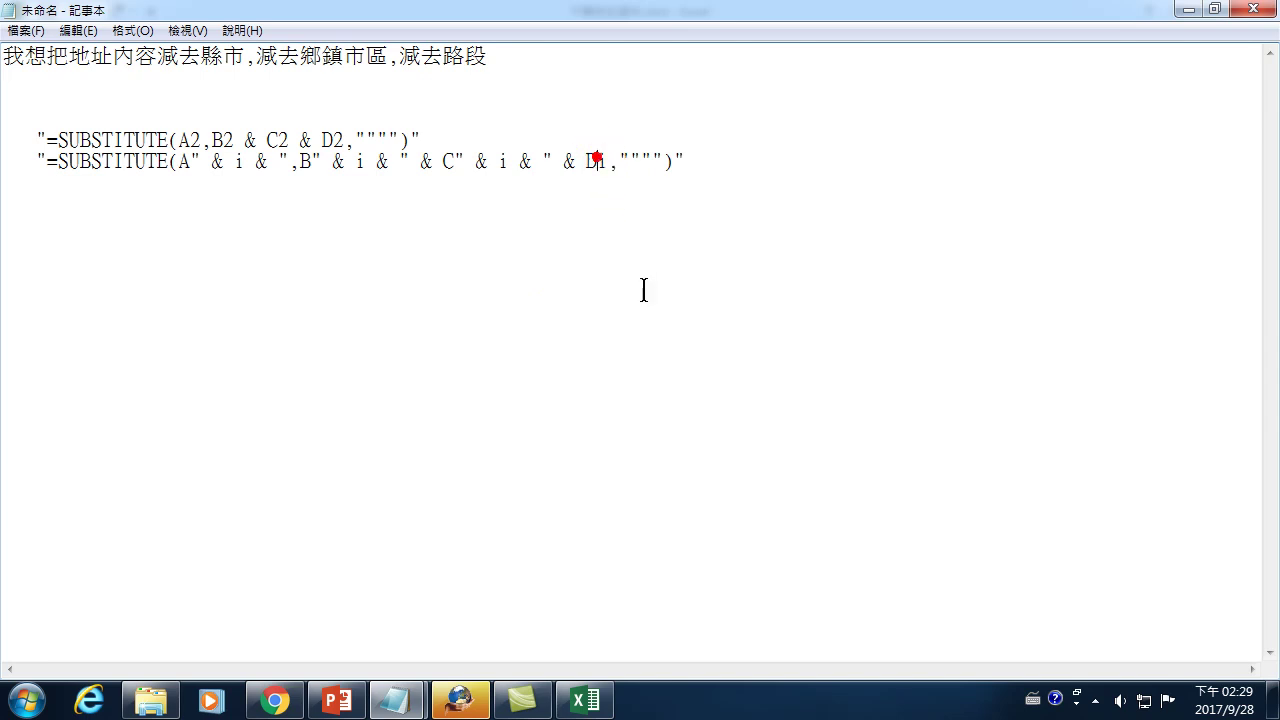
{"action": "type", "text": "\" "}
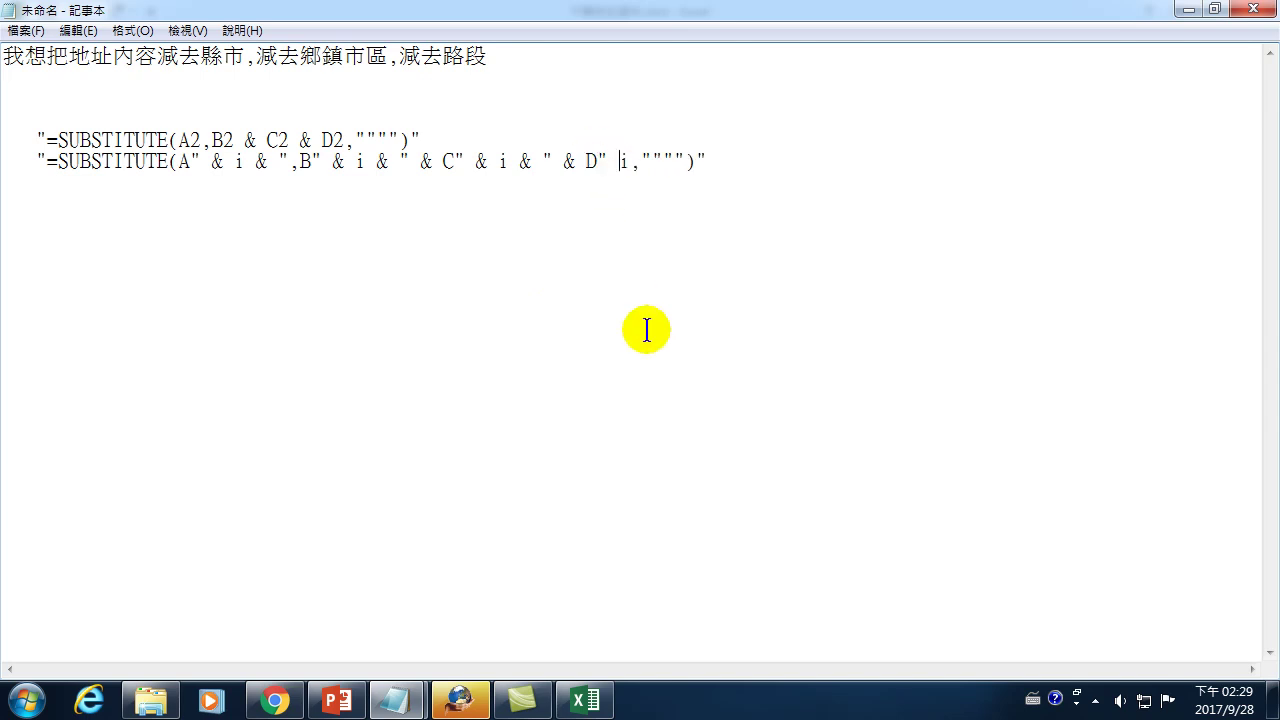
{"action": "type", "text": "& i"}
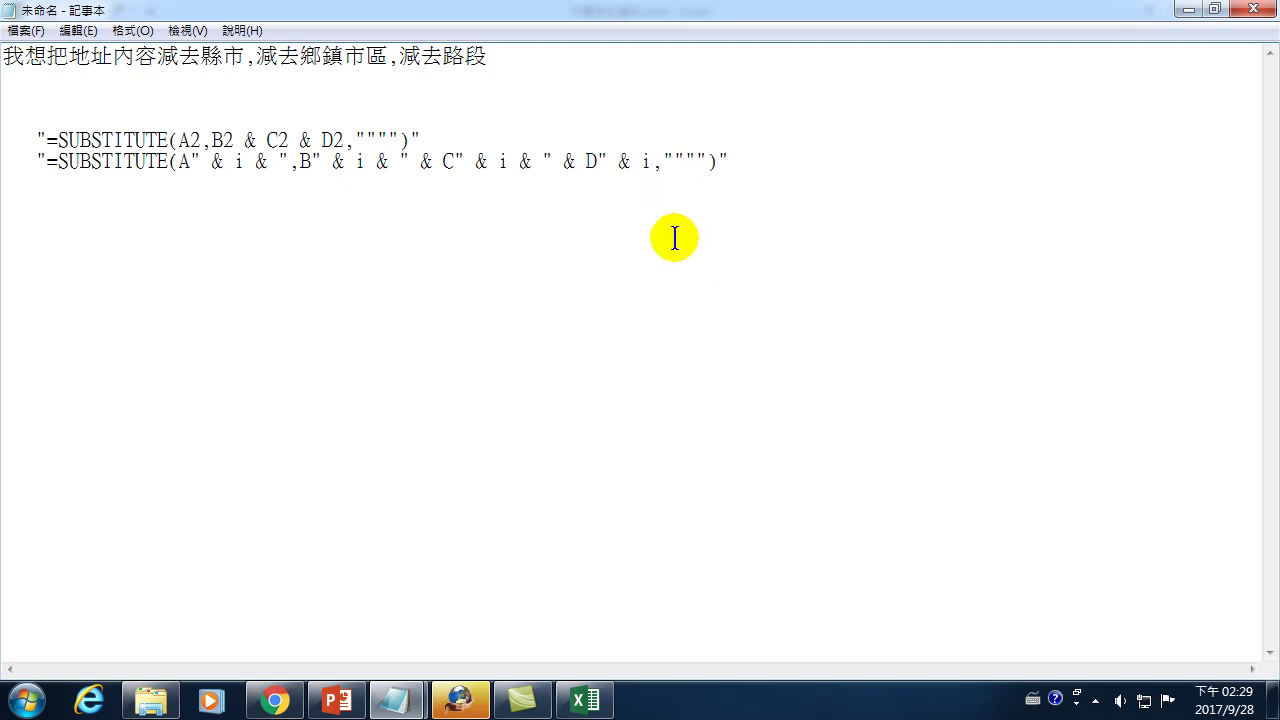
{"action": "type", "text": " &"}
{"action": "type", "text": " \""}
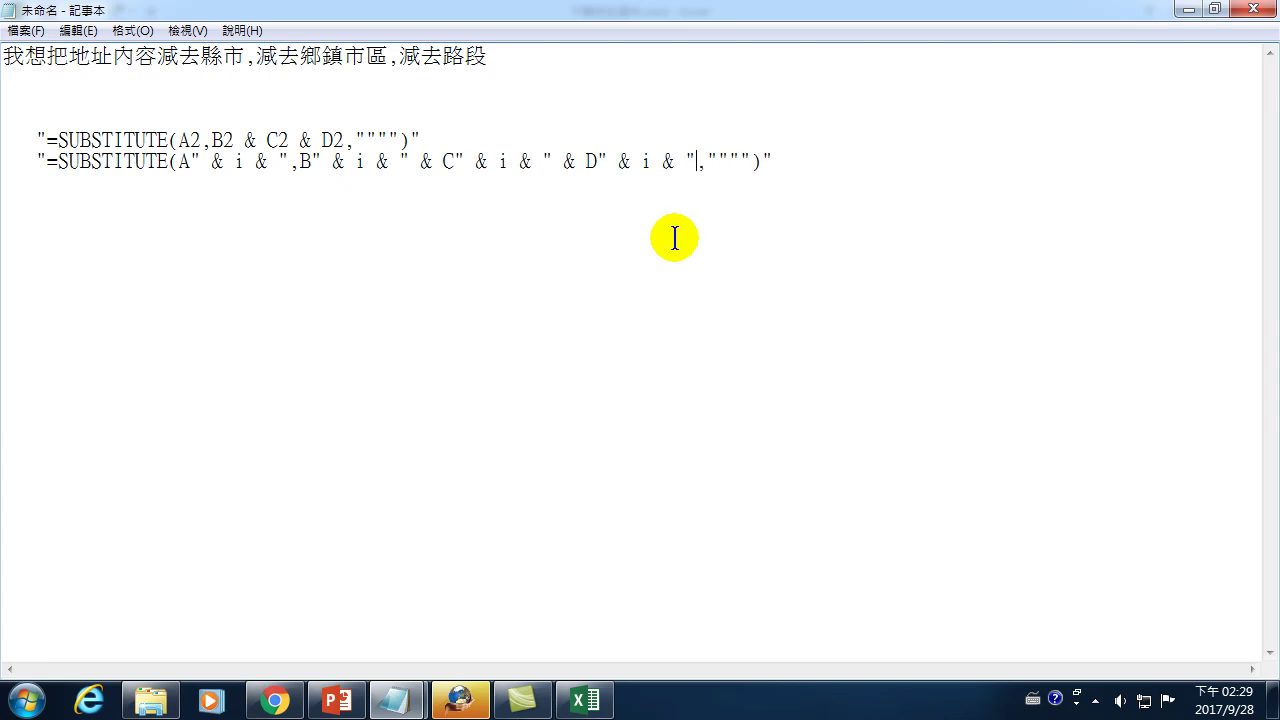